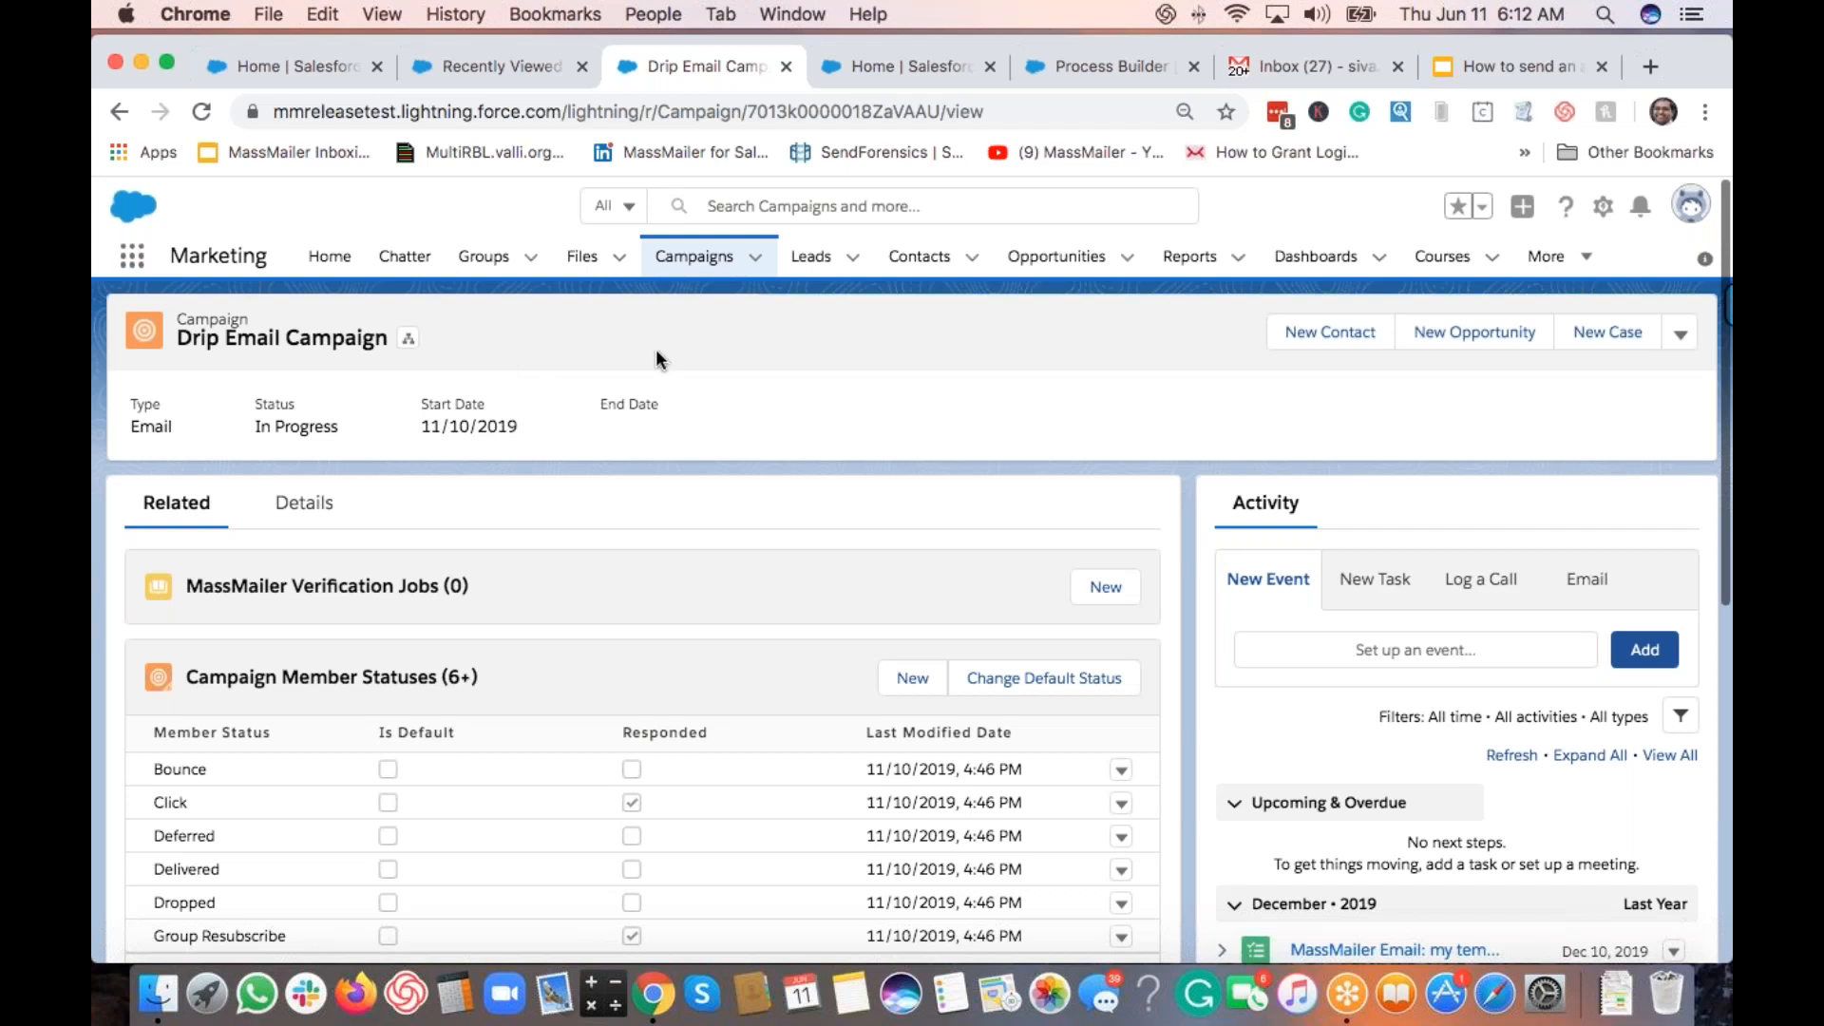
Step: Browse the Drip Email Campaign's related lists and select its record ID in the page address
scroll(578, 744, "down", 3)
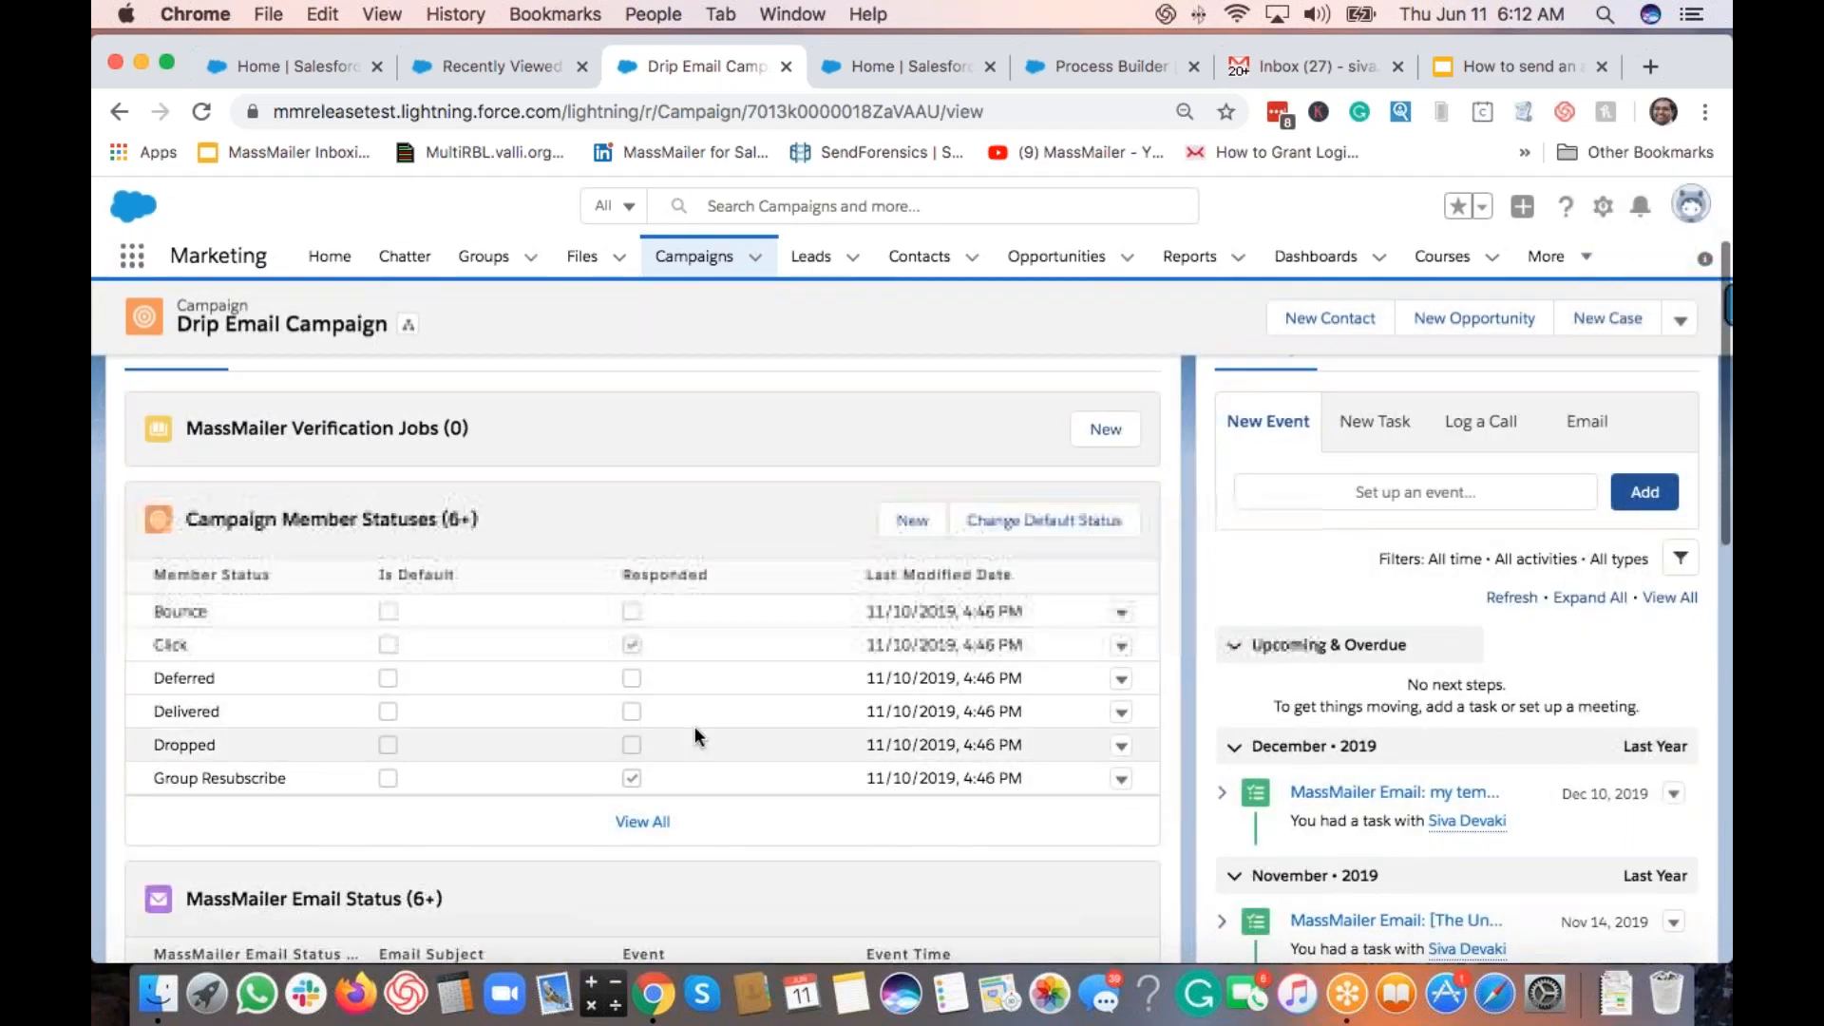
scroll(698, 736, "down", 10)
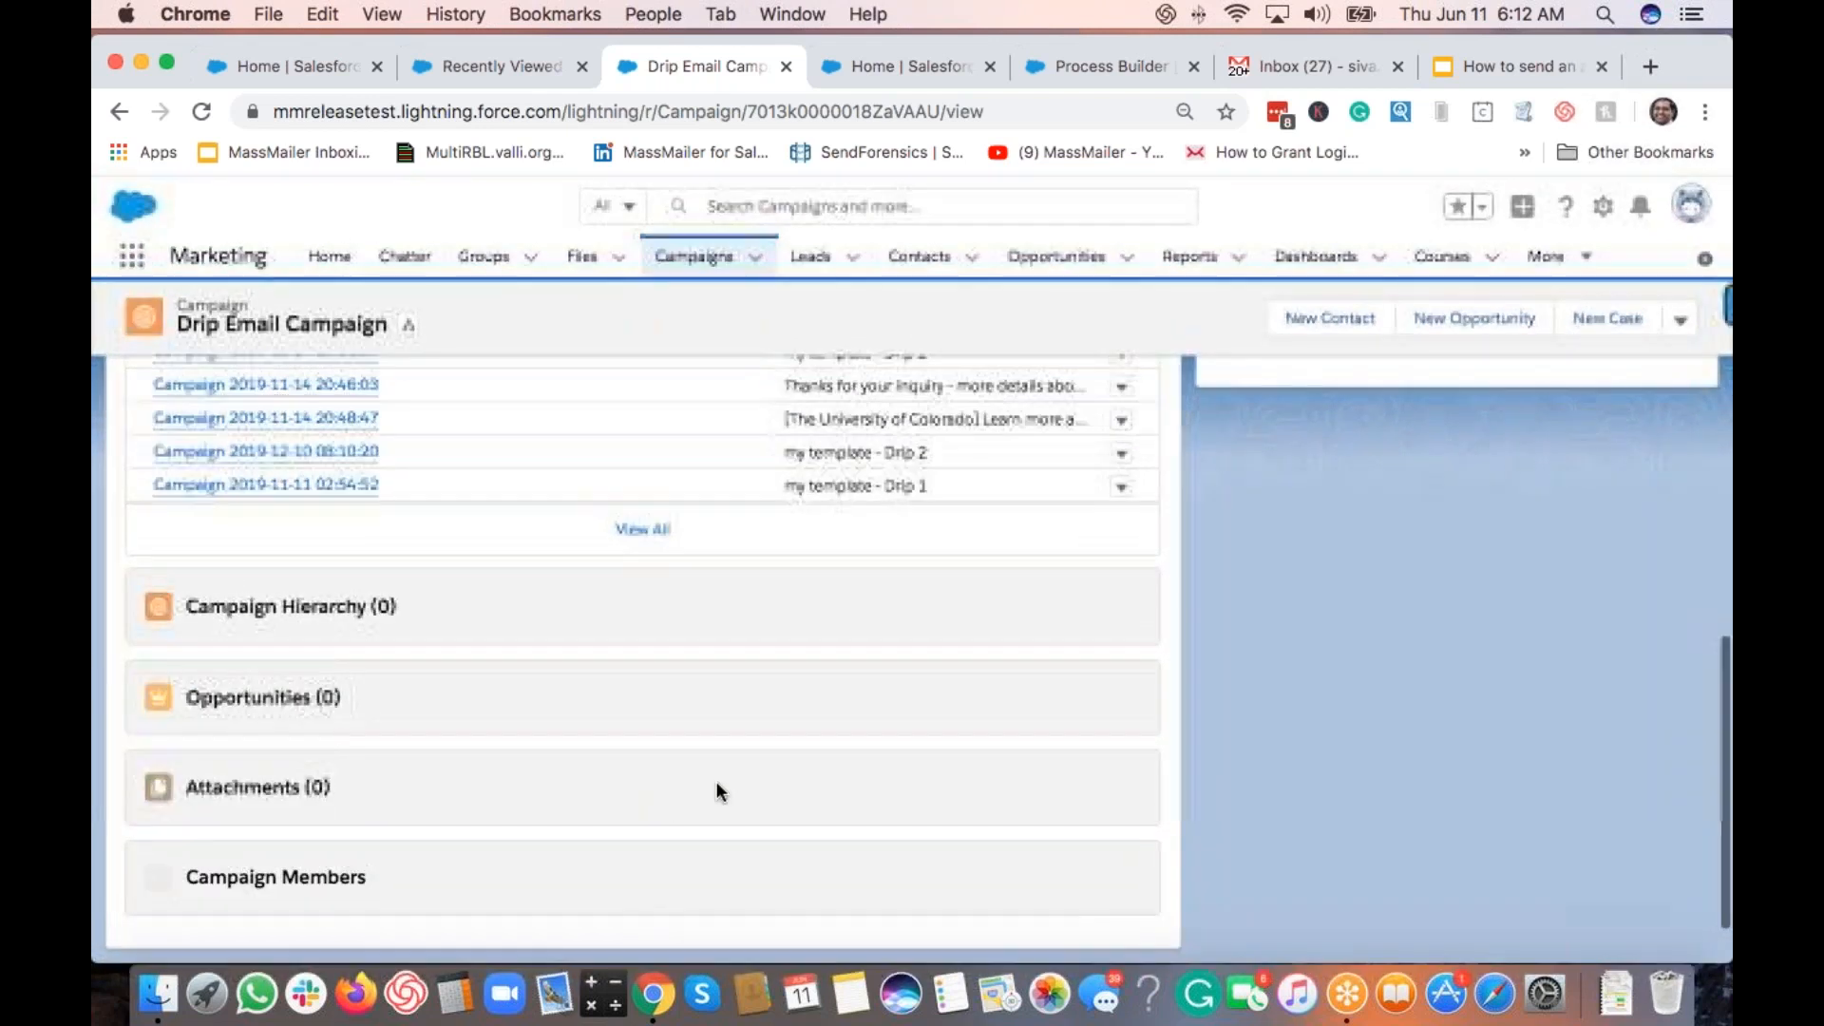
scroll(716, 781, "down", 3)
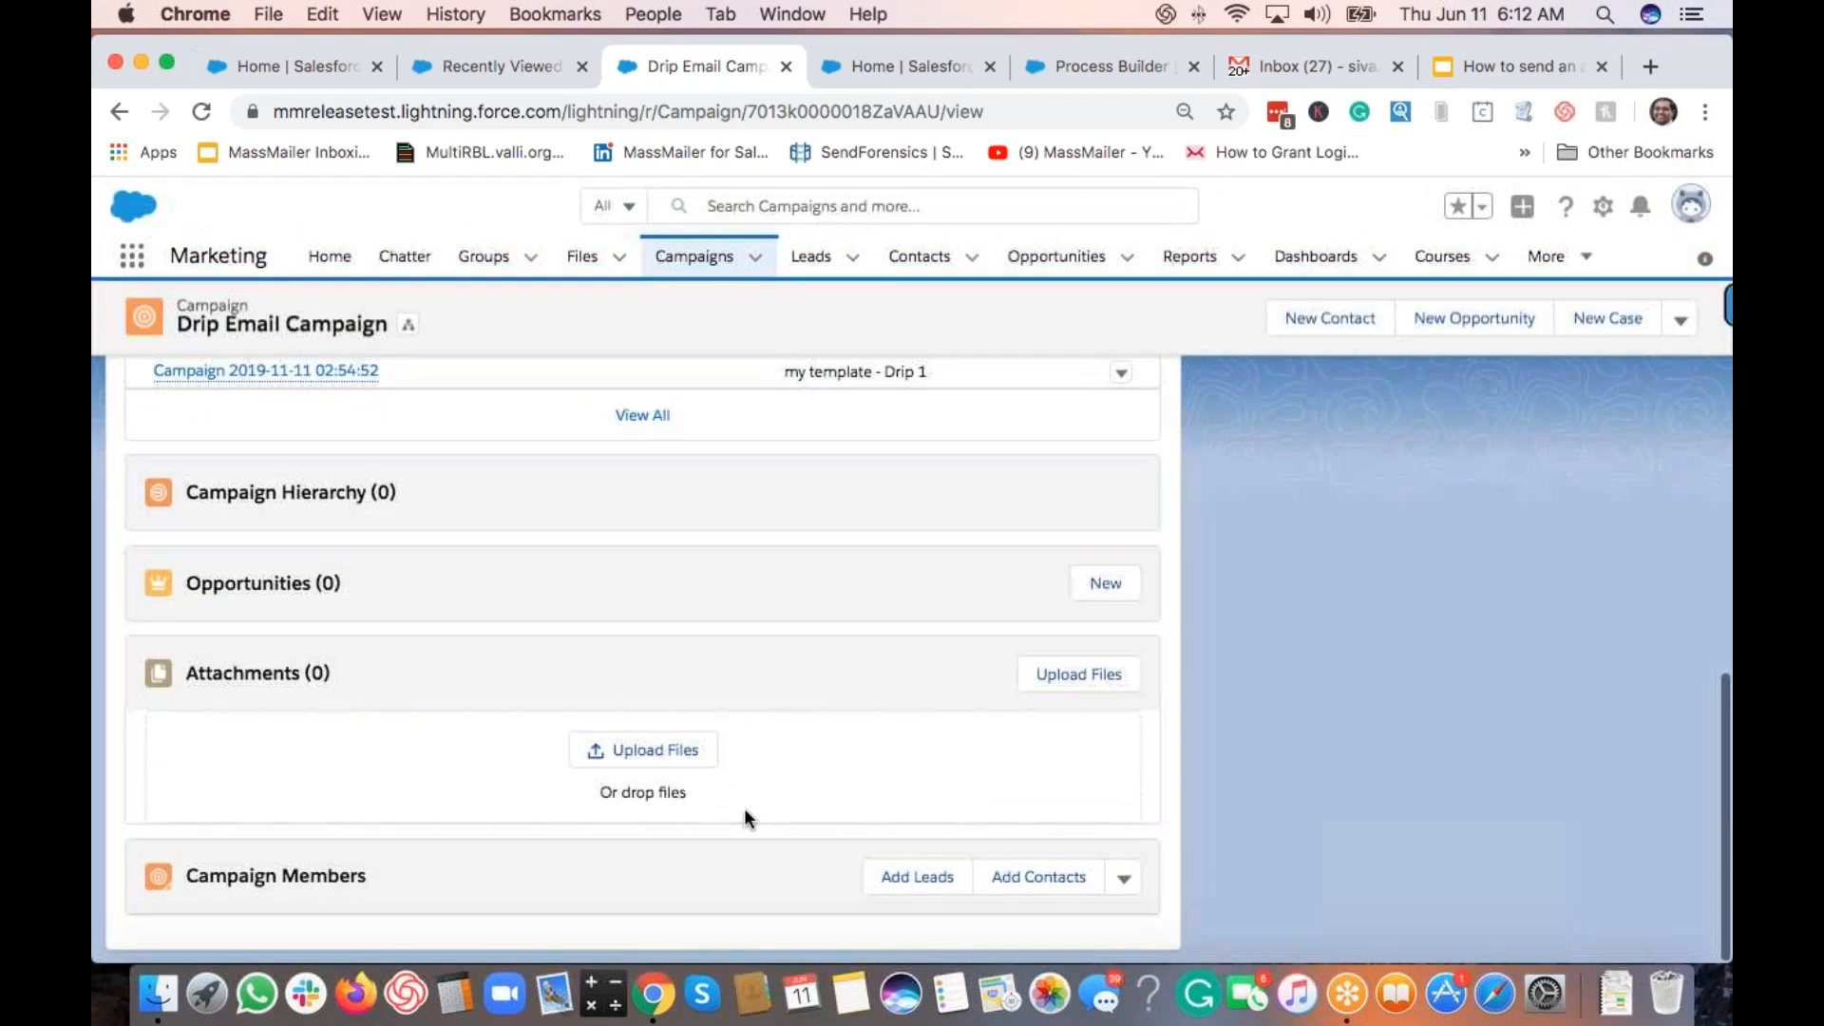
scroll(743, 807, "up", 15)
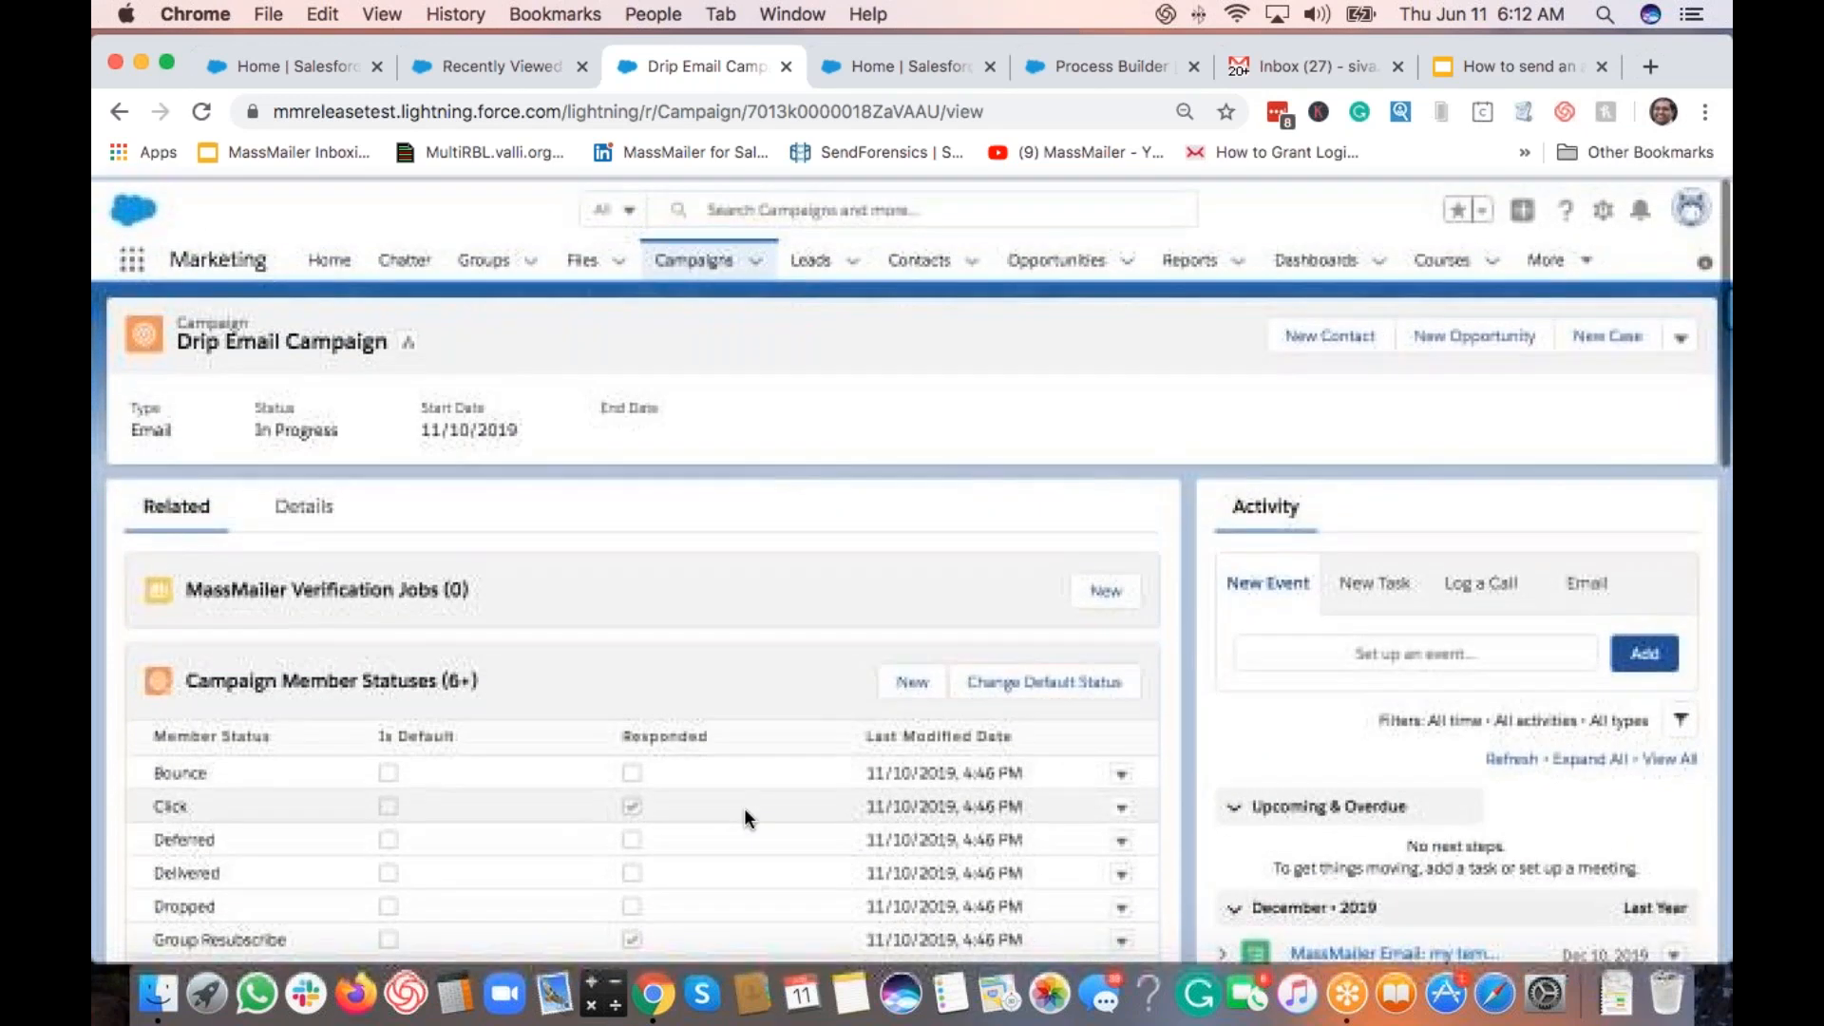
double_click(850, 111)
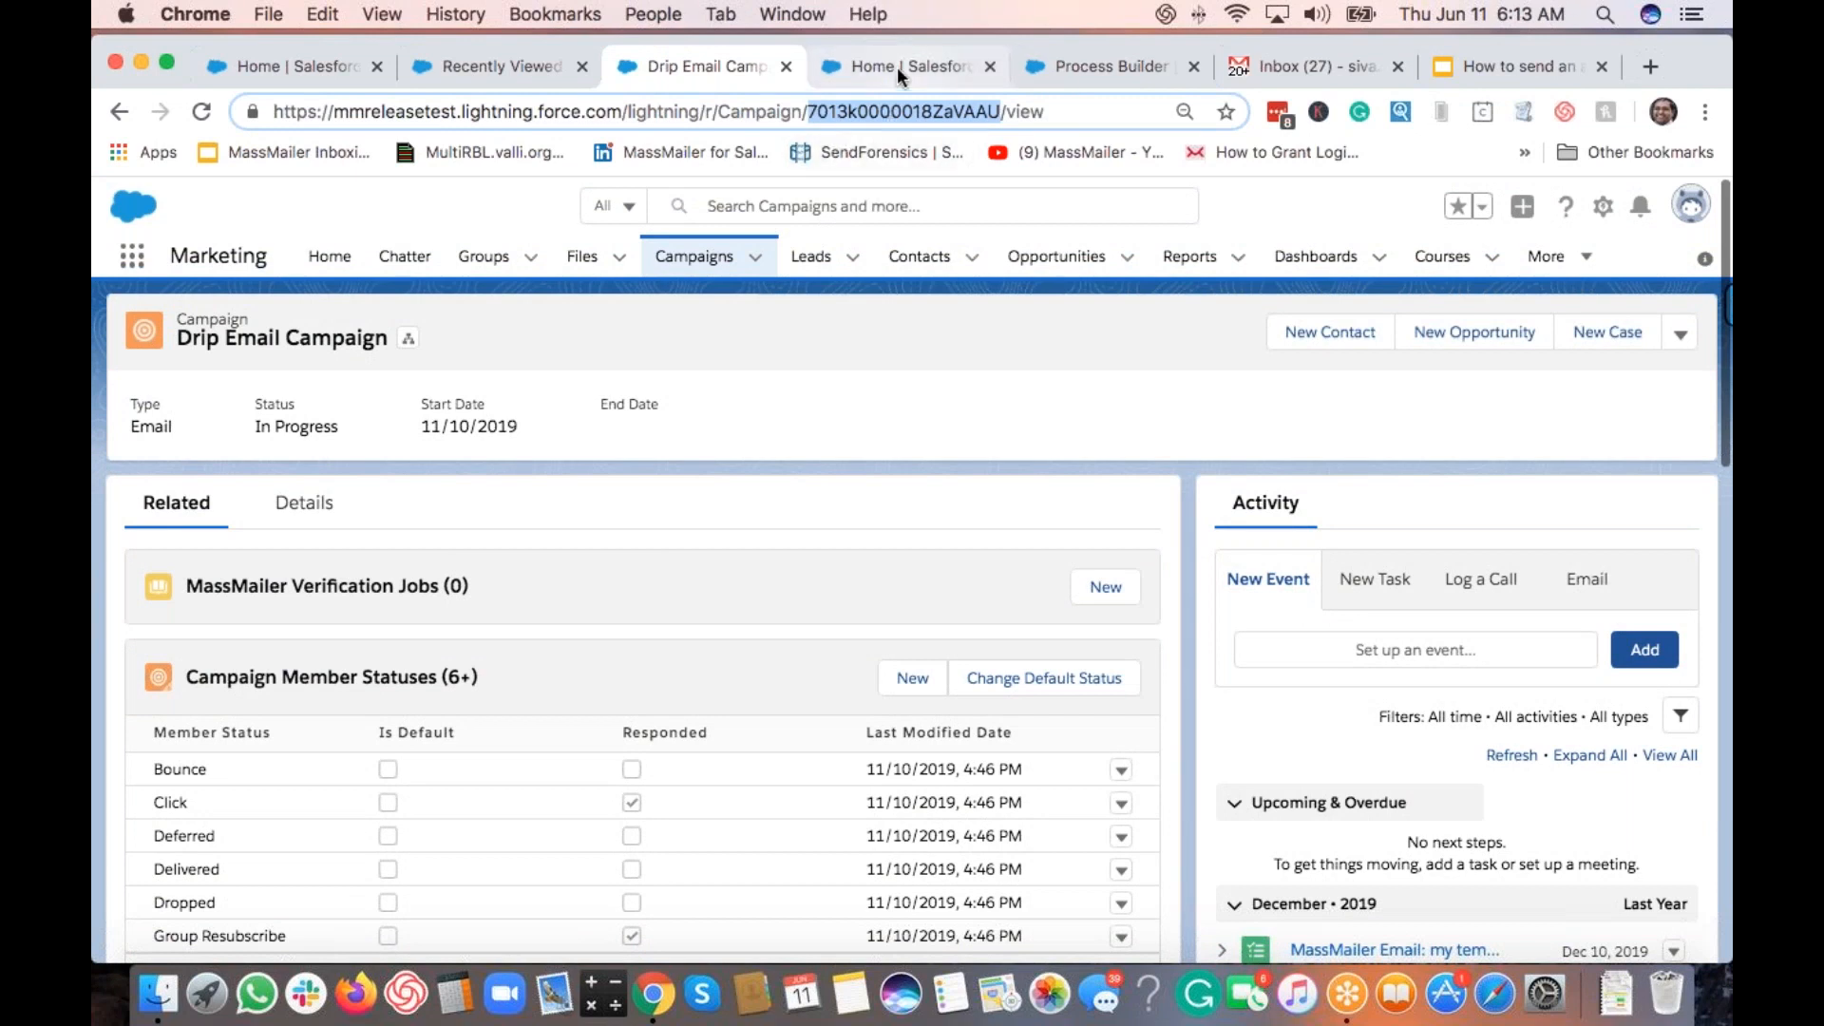
left_click(1073, 66)
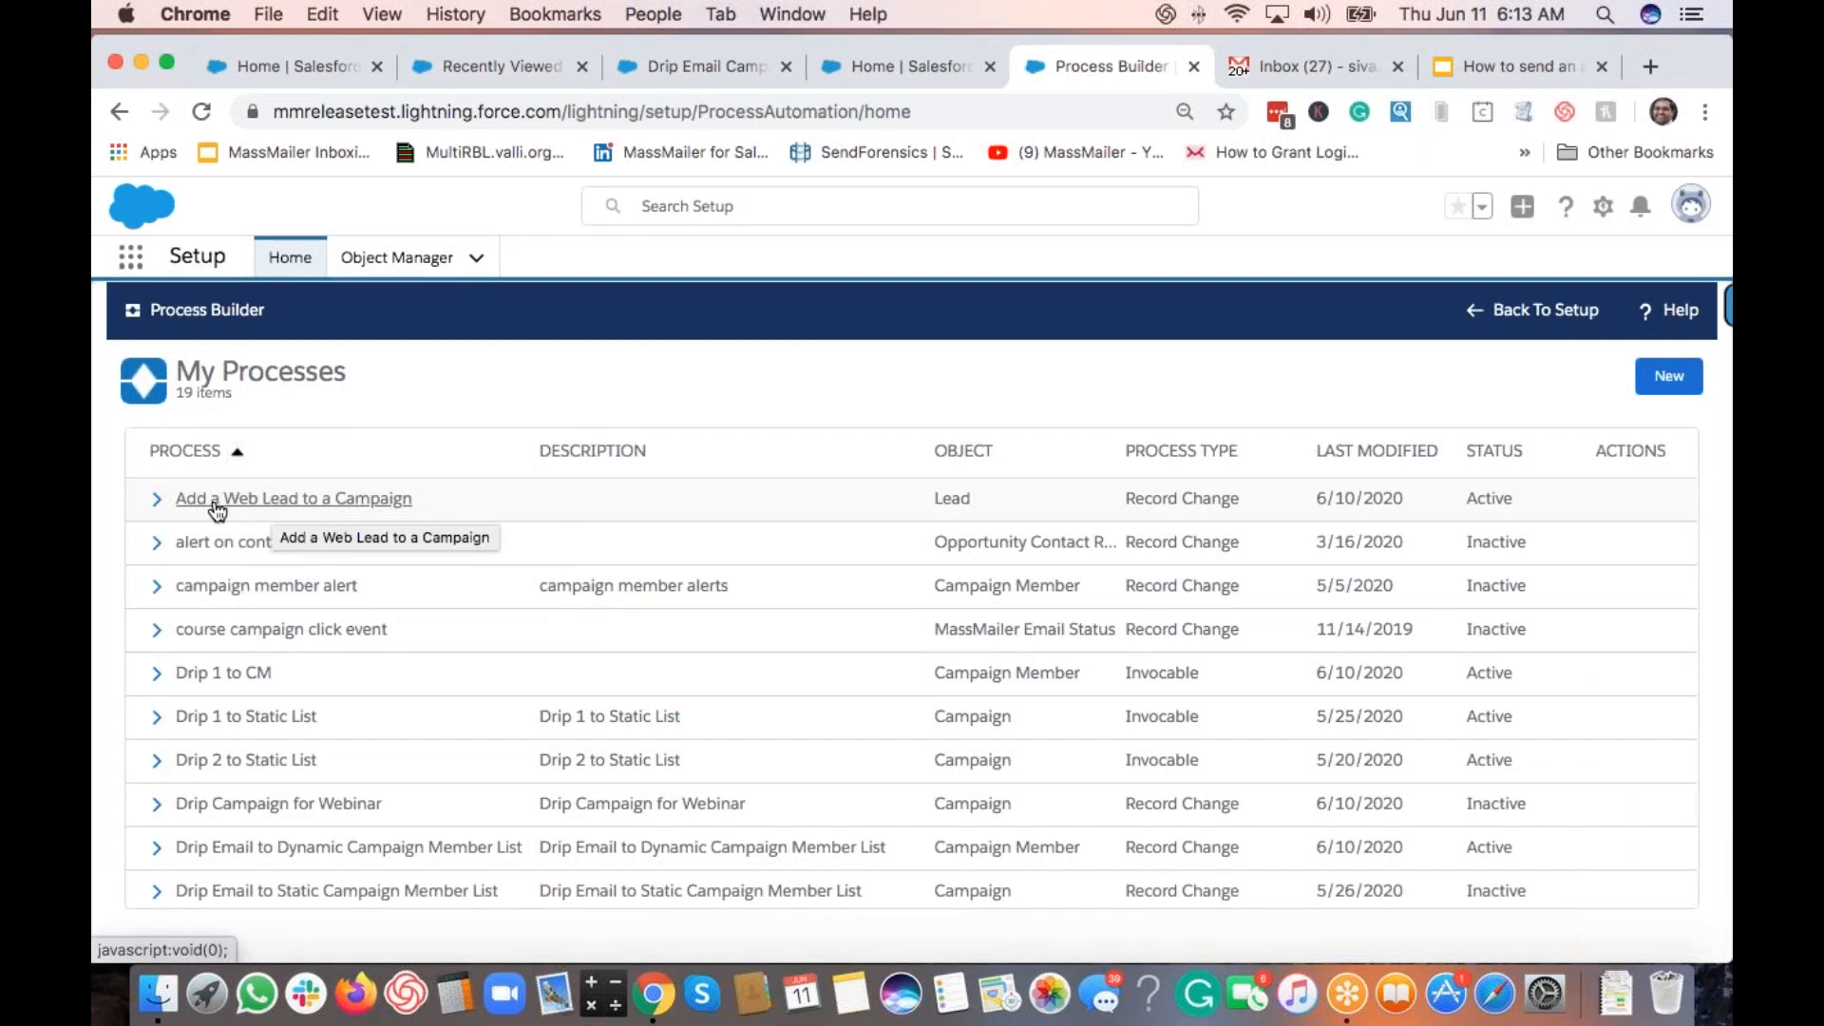
Step: Open the Add a Web Lead to a Campaign process from My Processes
left_click(258, 504)
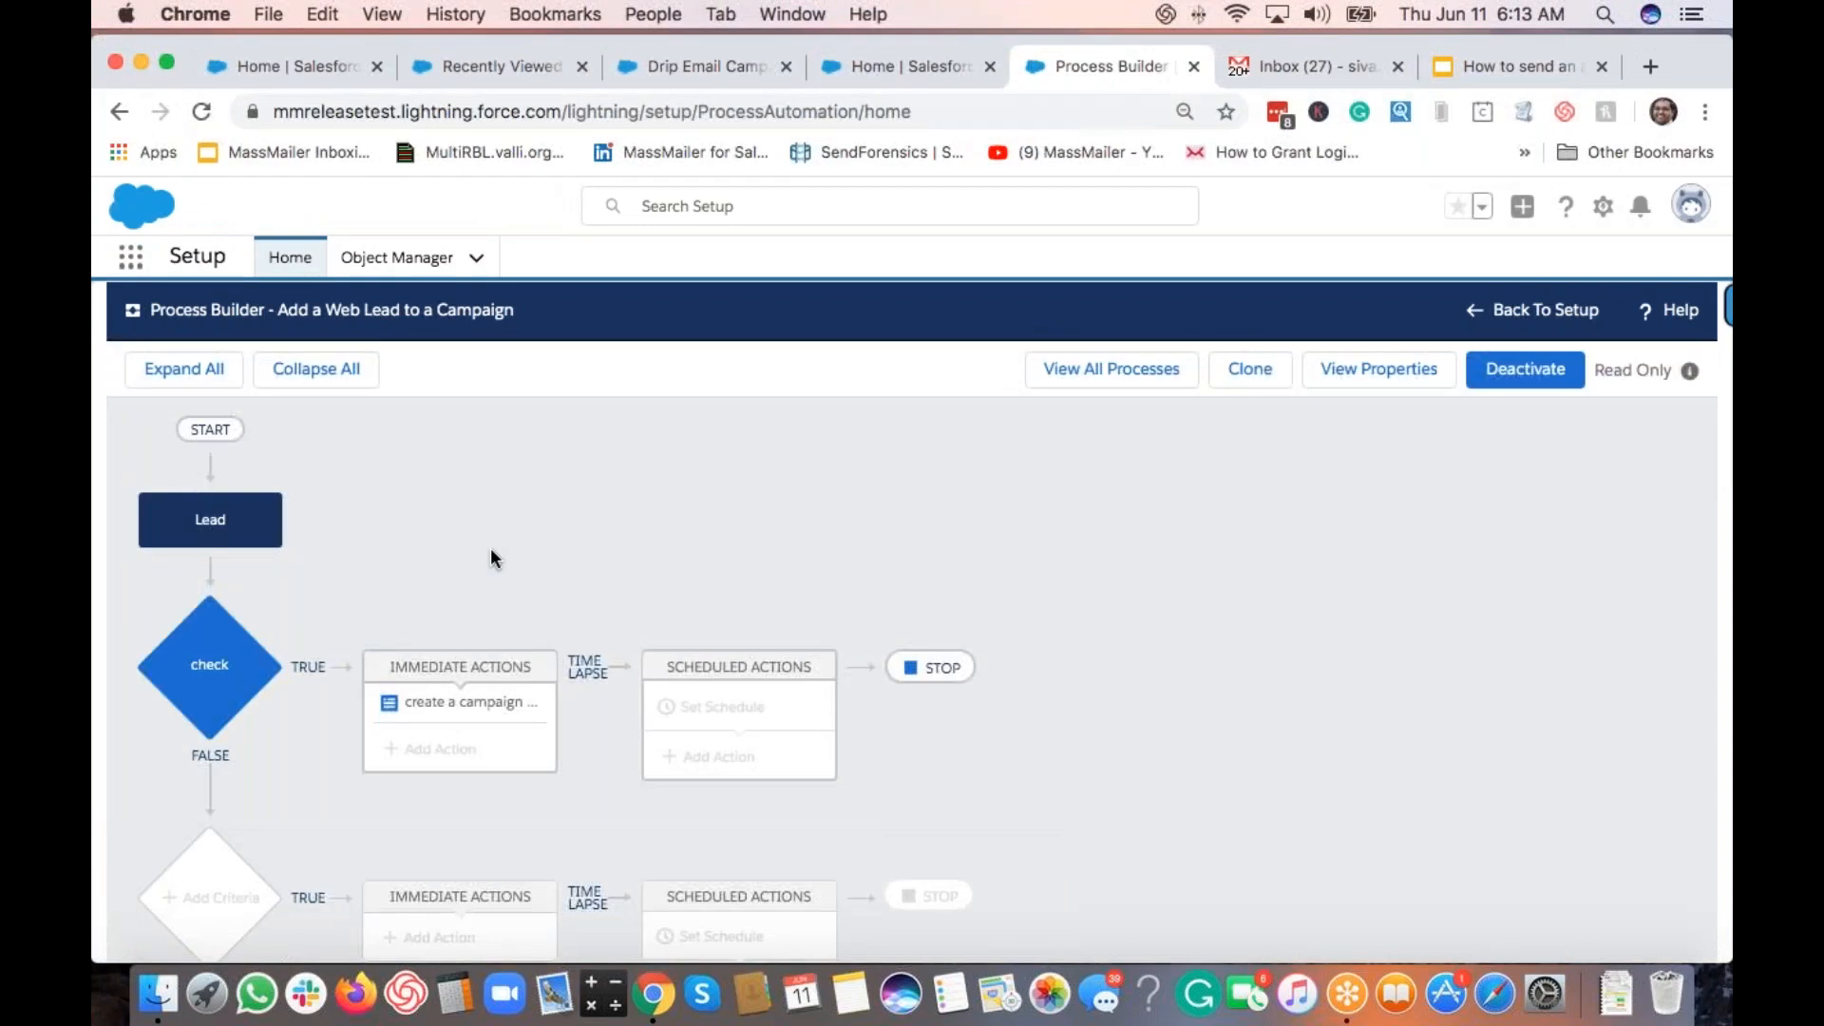
Step: Inspect the Lead trigger, then the check criteria requiring Lead Source to equal Web
left_click(222, 535)
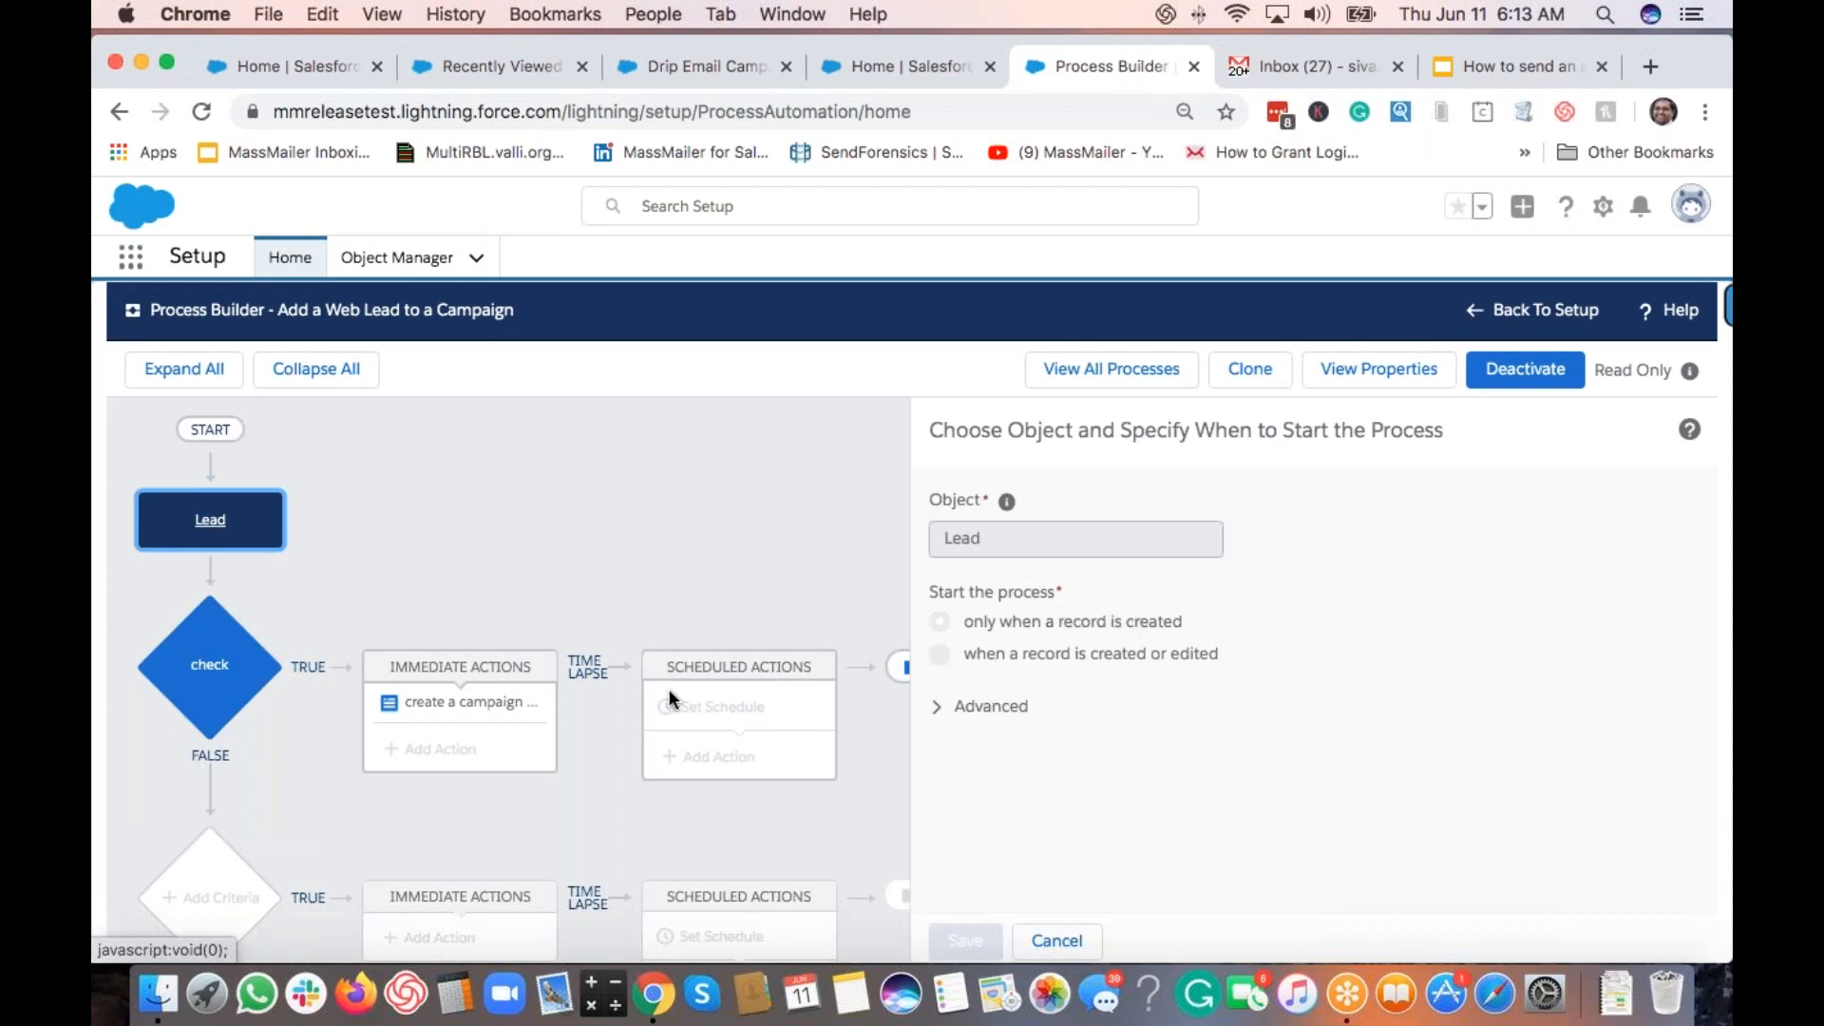
left_click(196, 682)
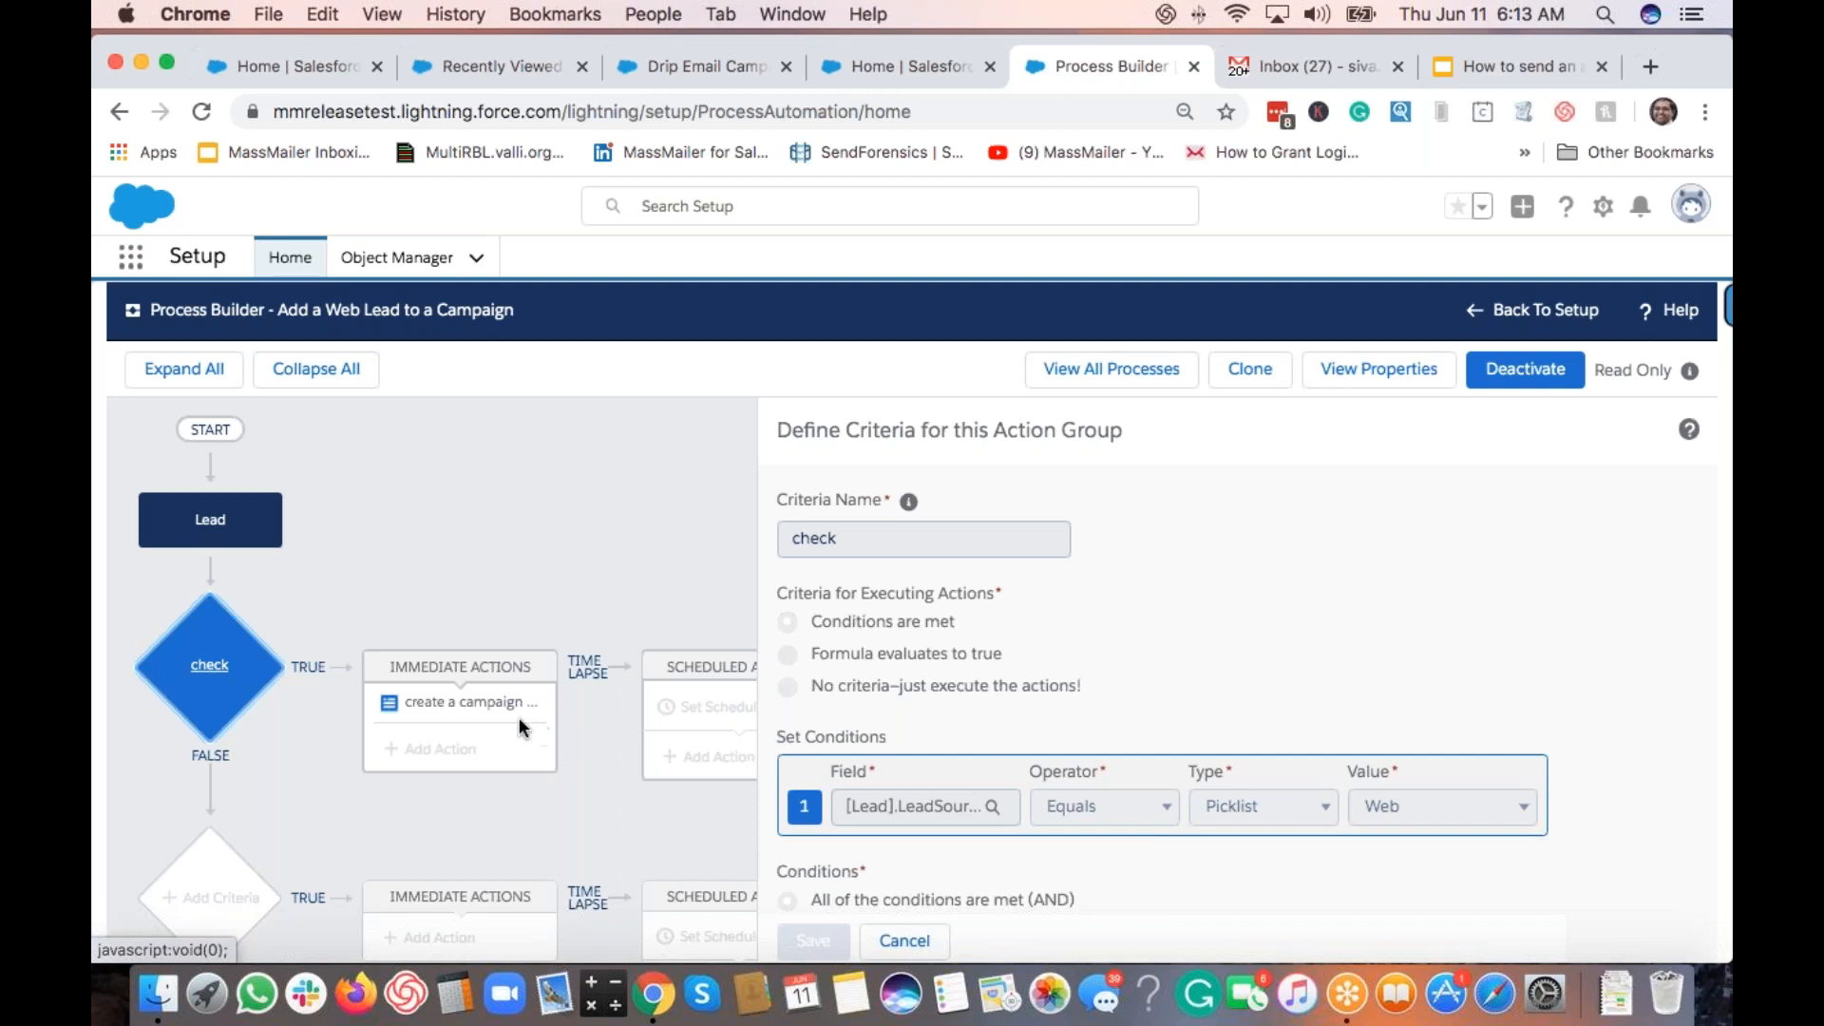
Step: View the create a campaign member action: Campaign ID, Lead ID [Lead].Id, Status New
left_click(498, 705)
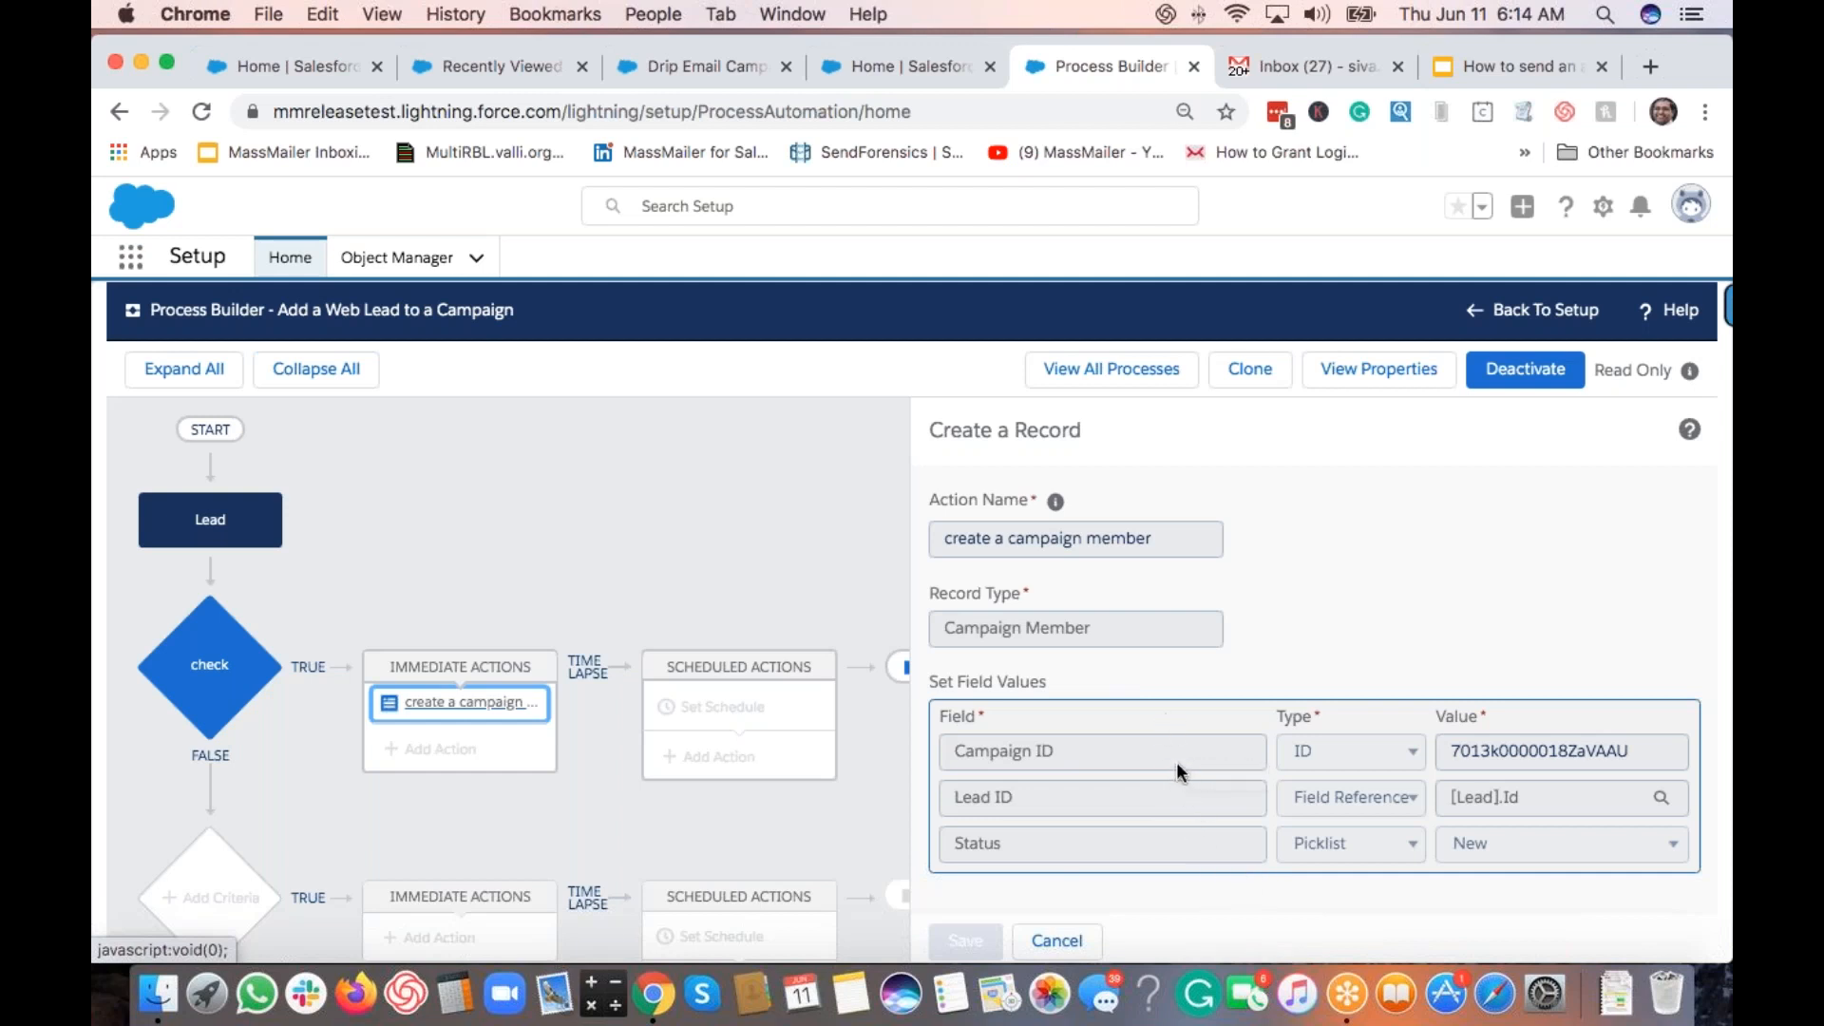
Step: Go back to My Processes and open the Drip Email to Dynamic Campaign Member List process
scroll(1254, 604, "down", 1)
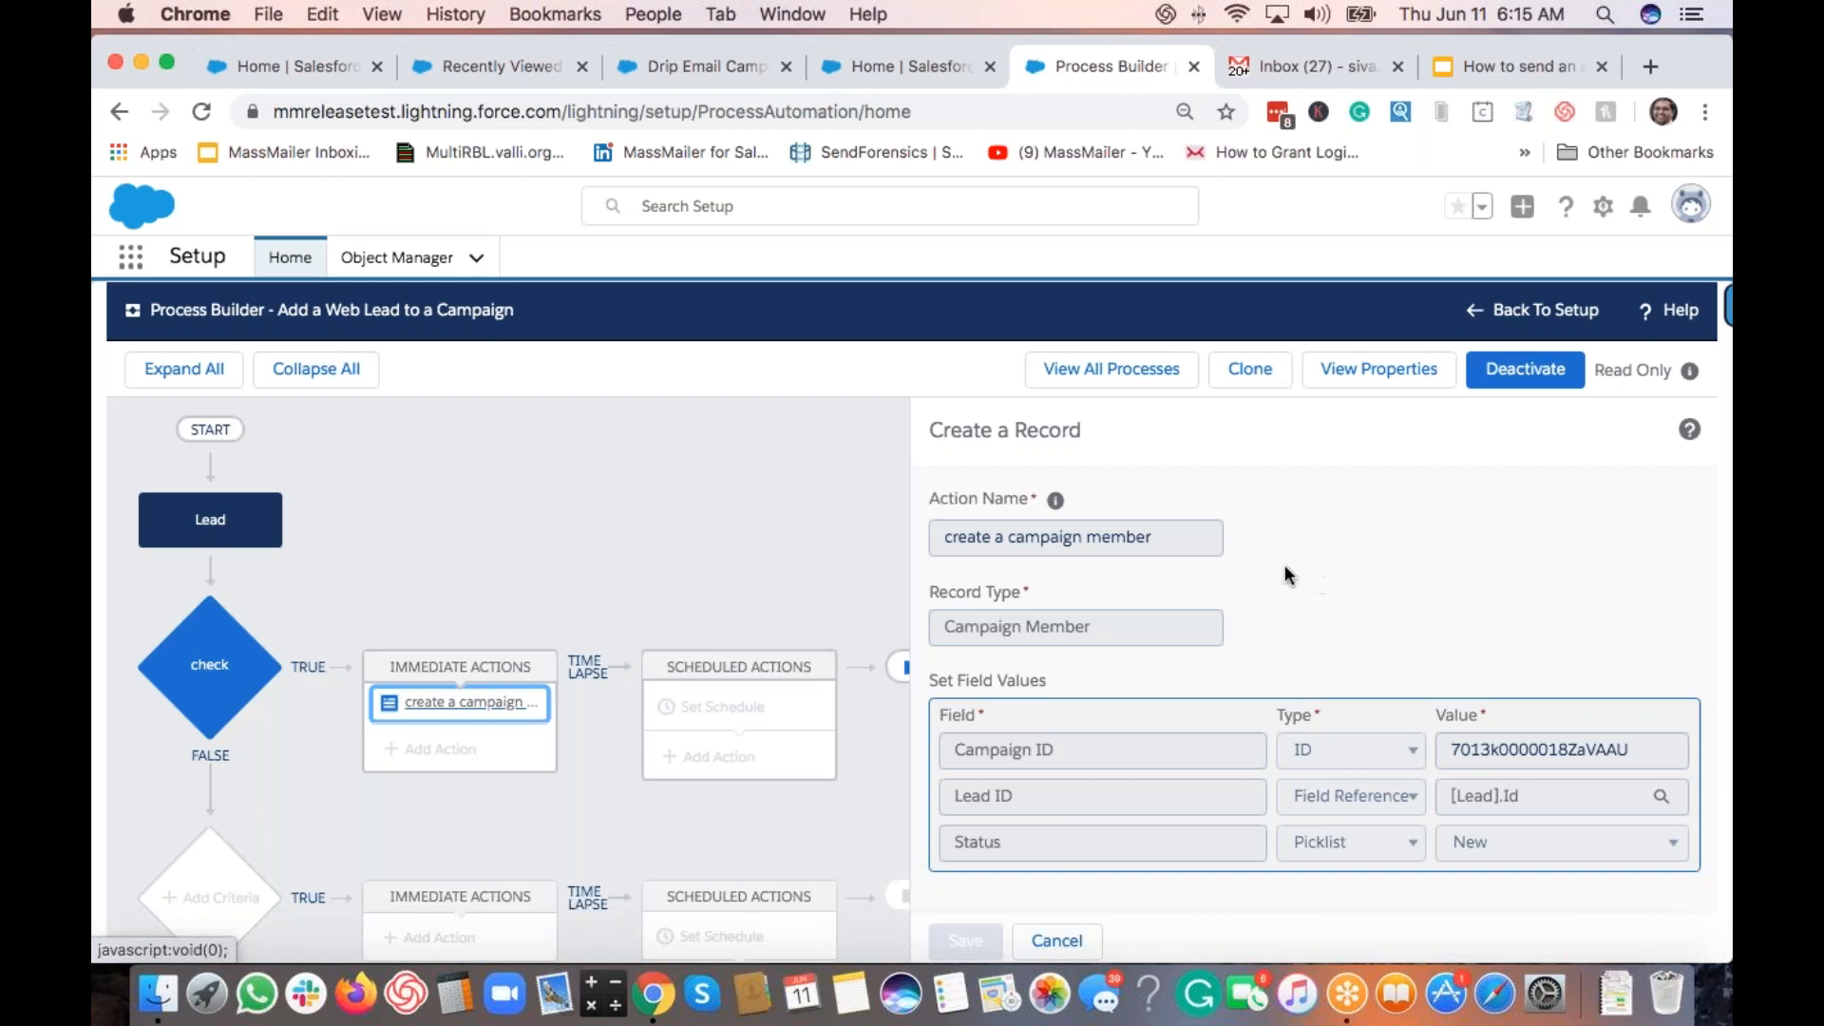
left_click(1106, 378)
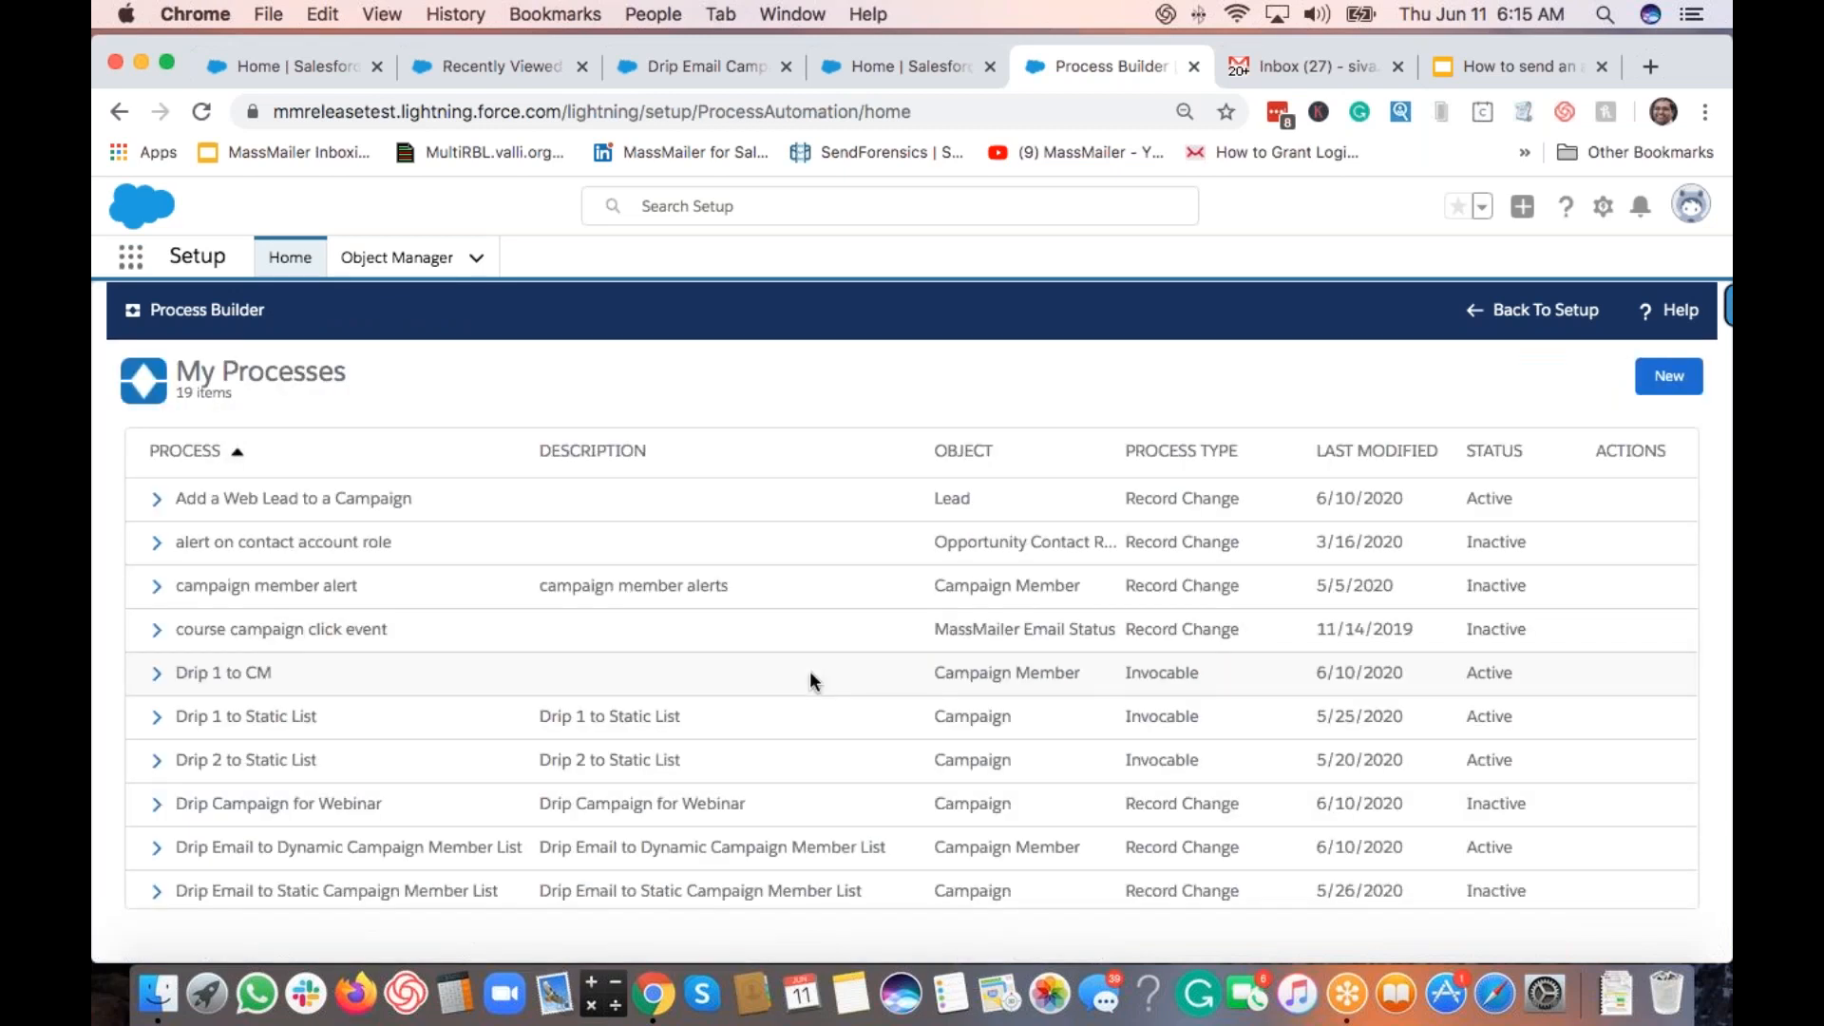
left_click(364, 850)
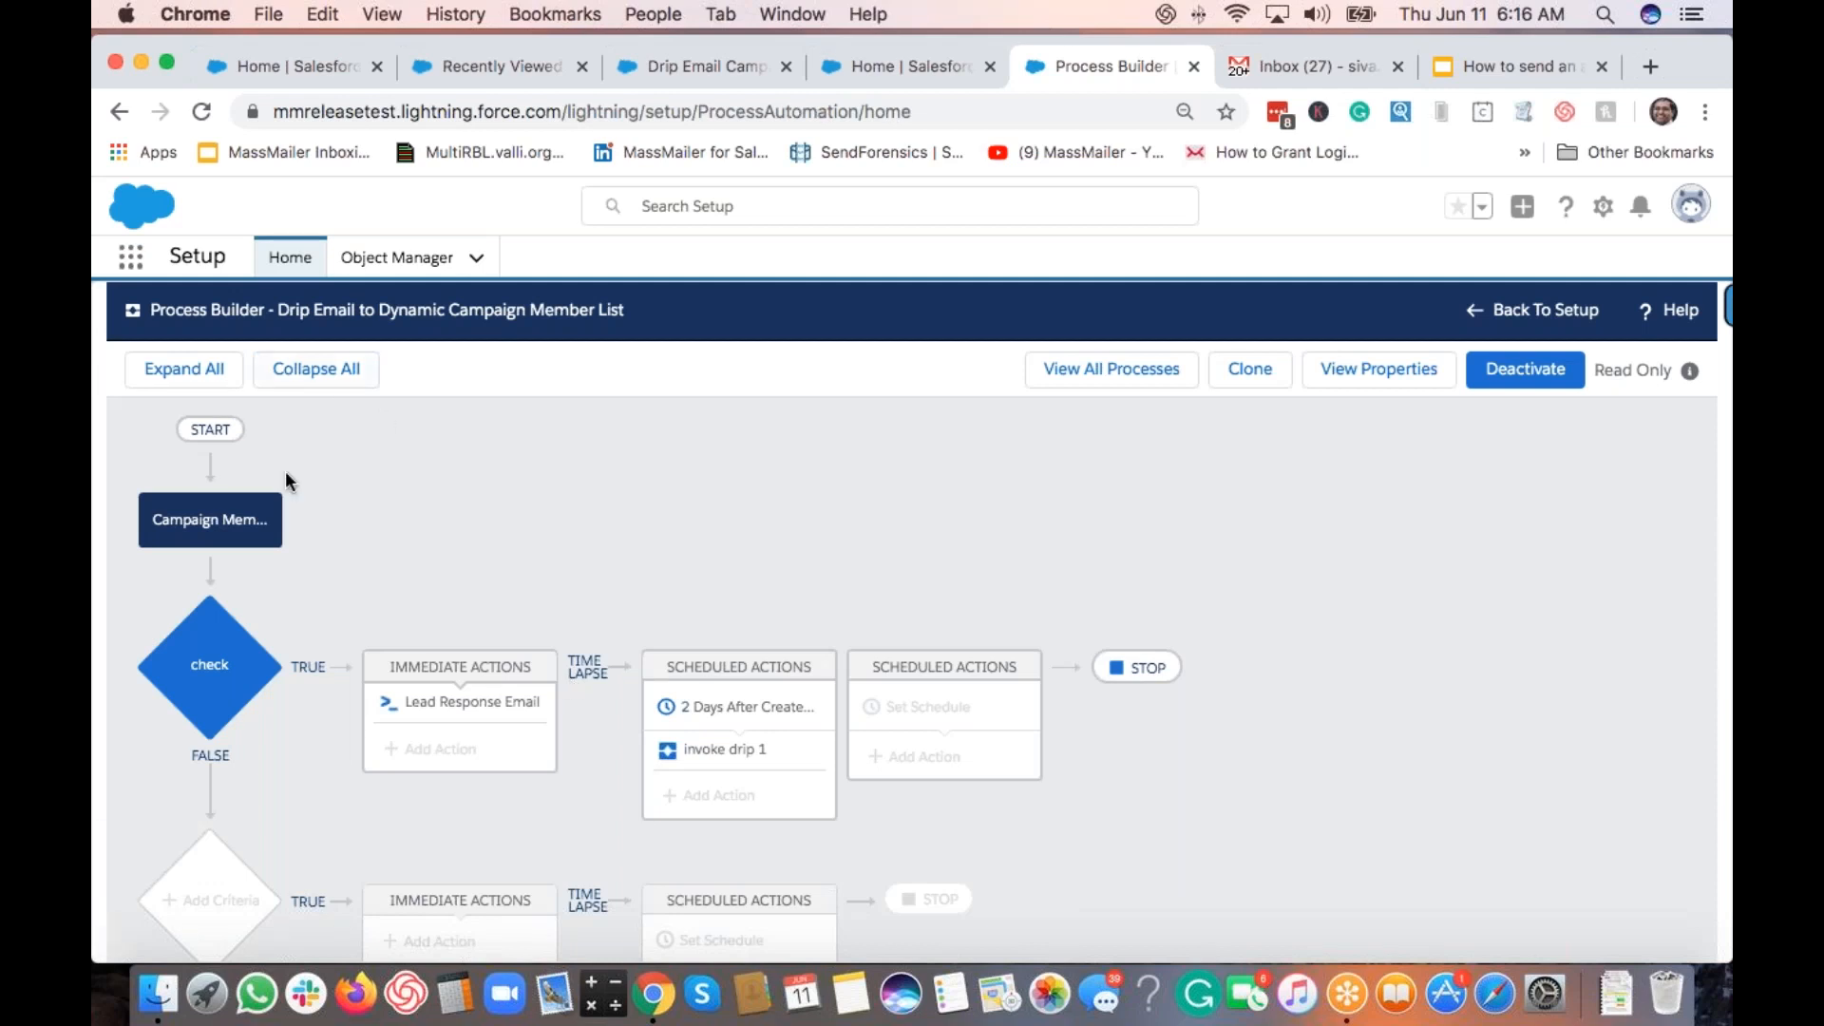
Step: Copy the campaign ID from the Campaign Member criteria condition and compare it with the campaign record
left_click(226, 535)
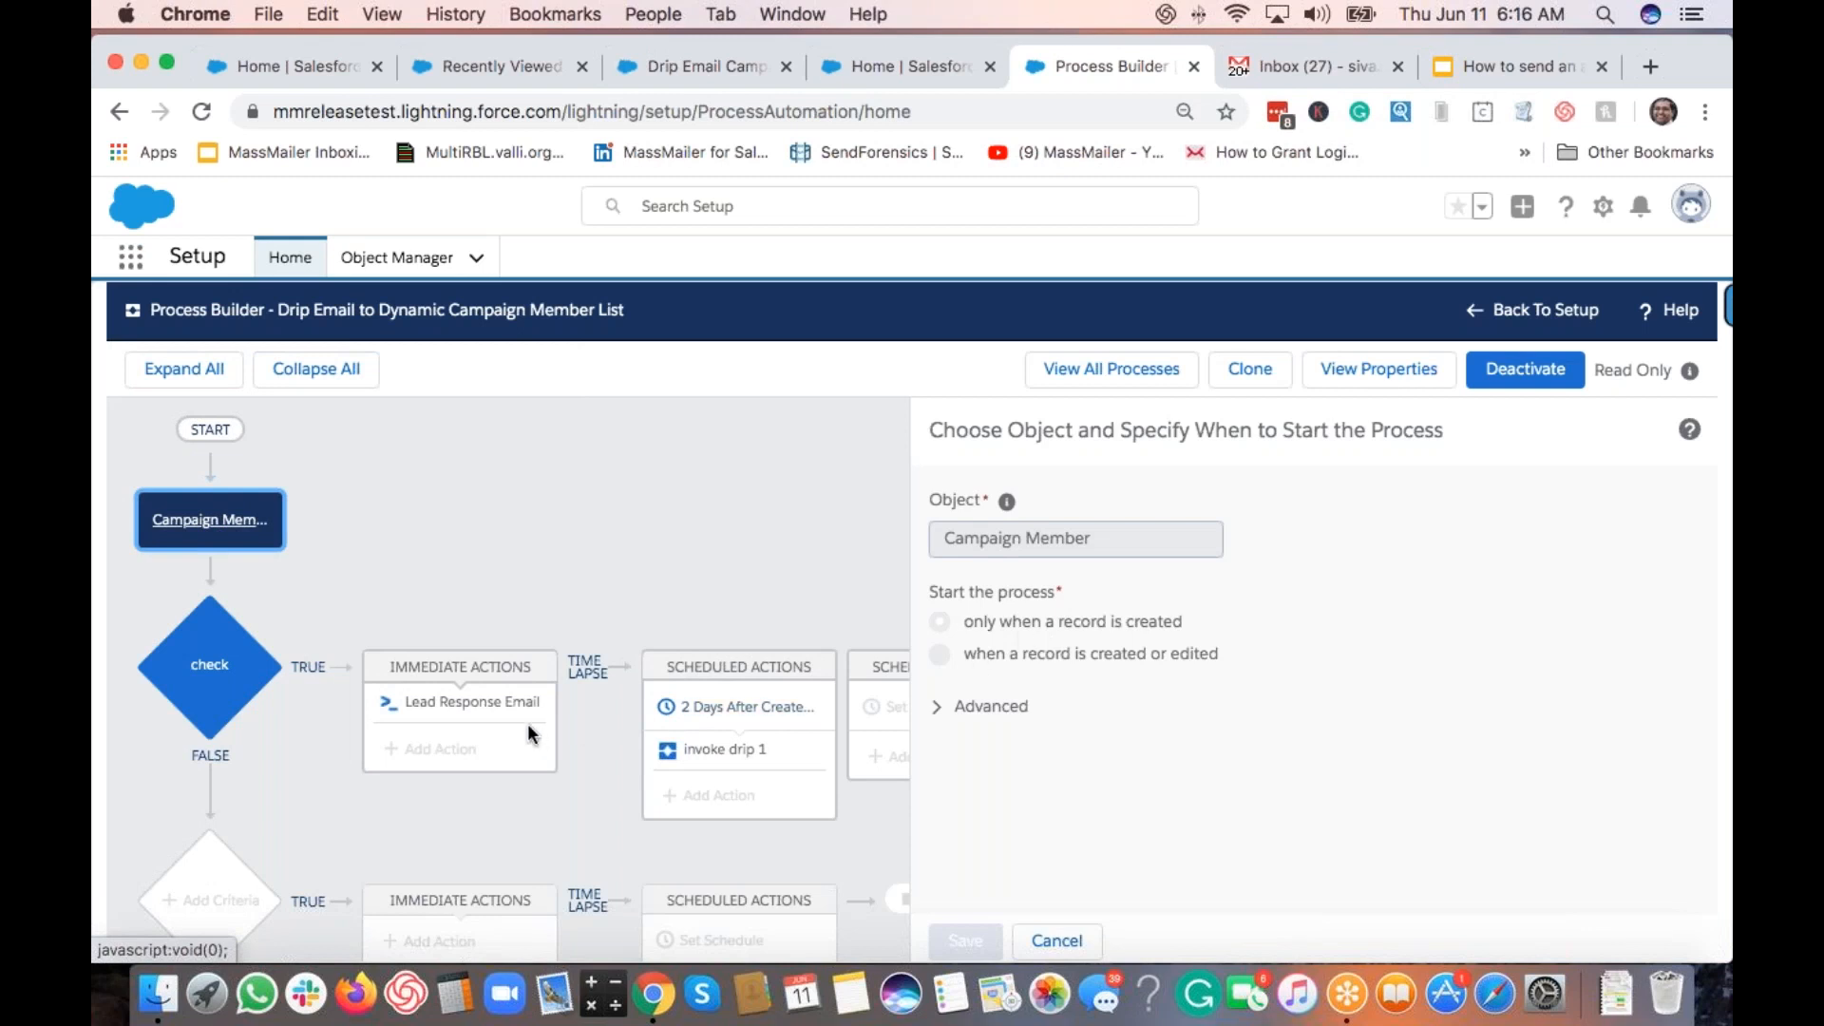
left_click(220, 669)
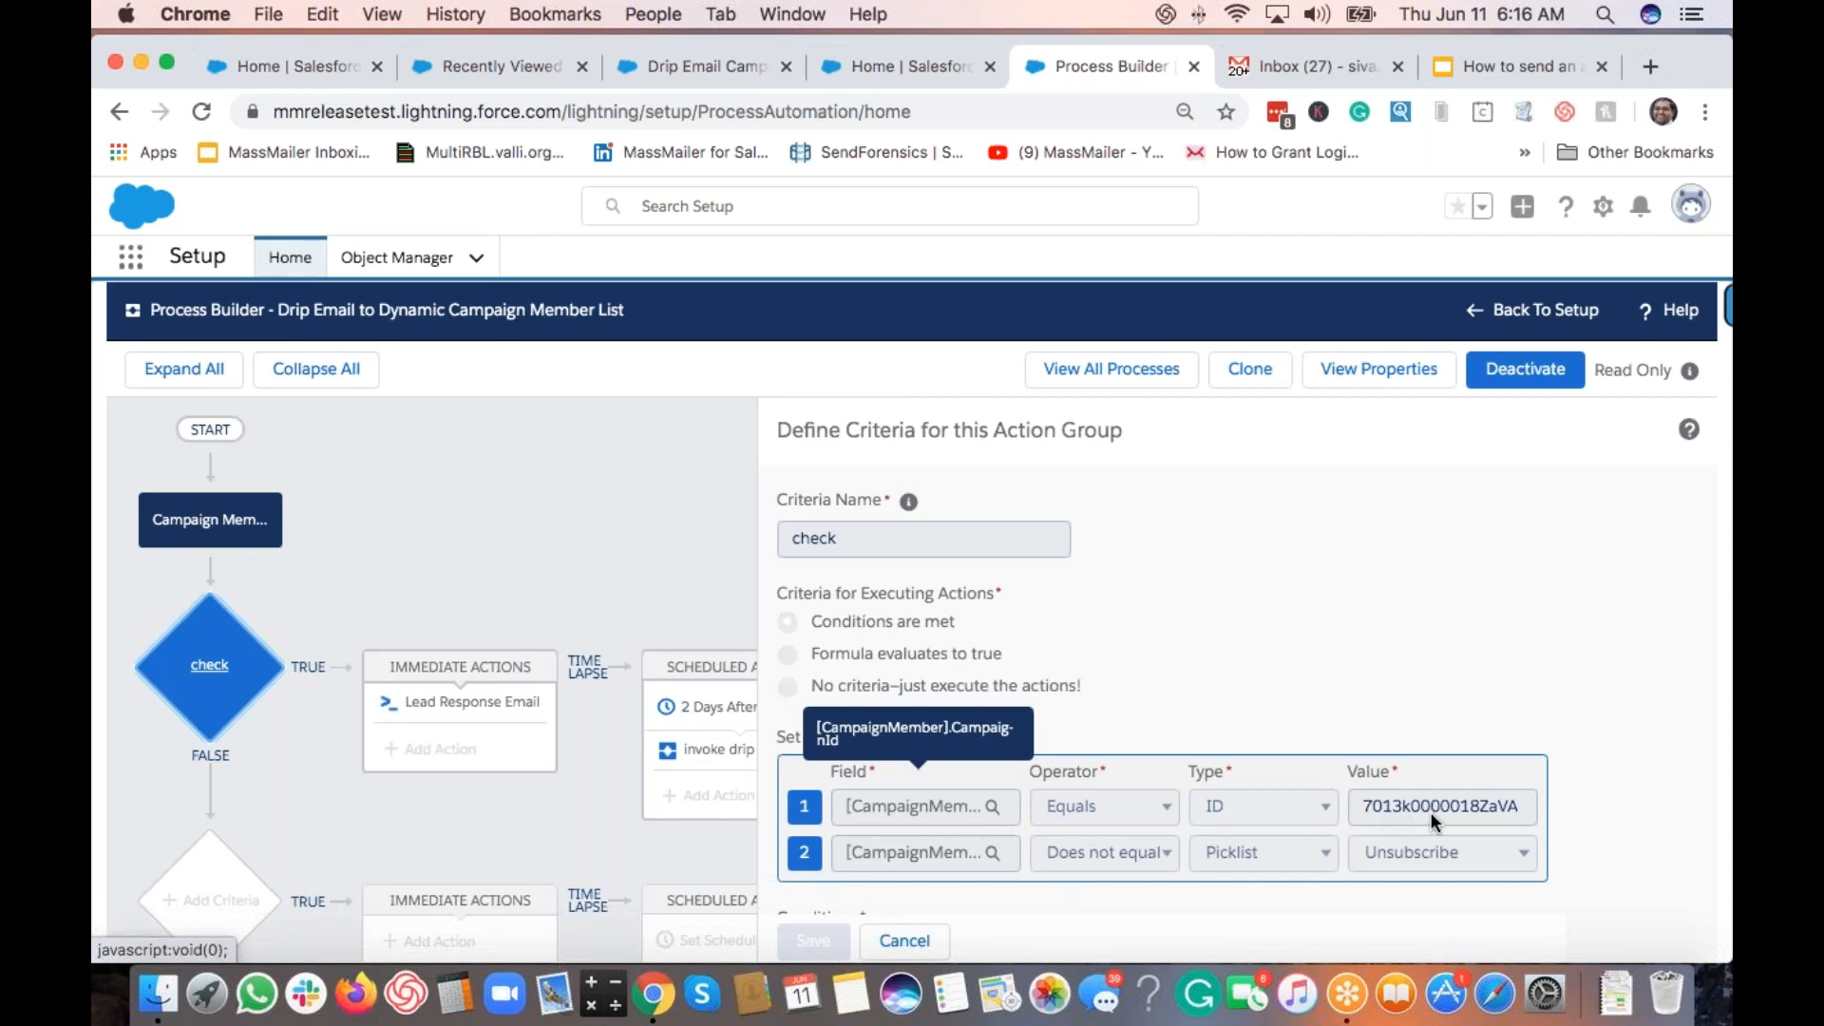
left_click_drag(1361, 806, 1517, 805)
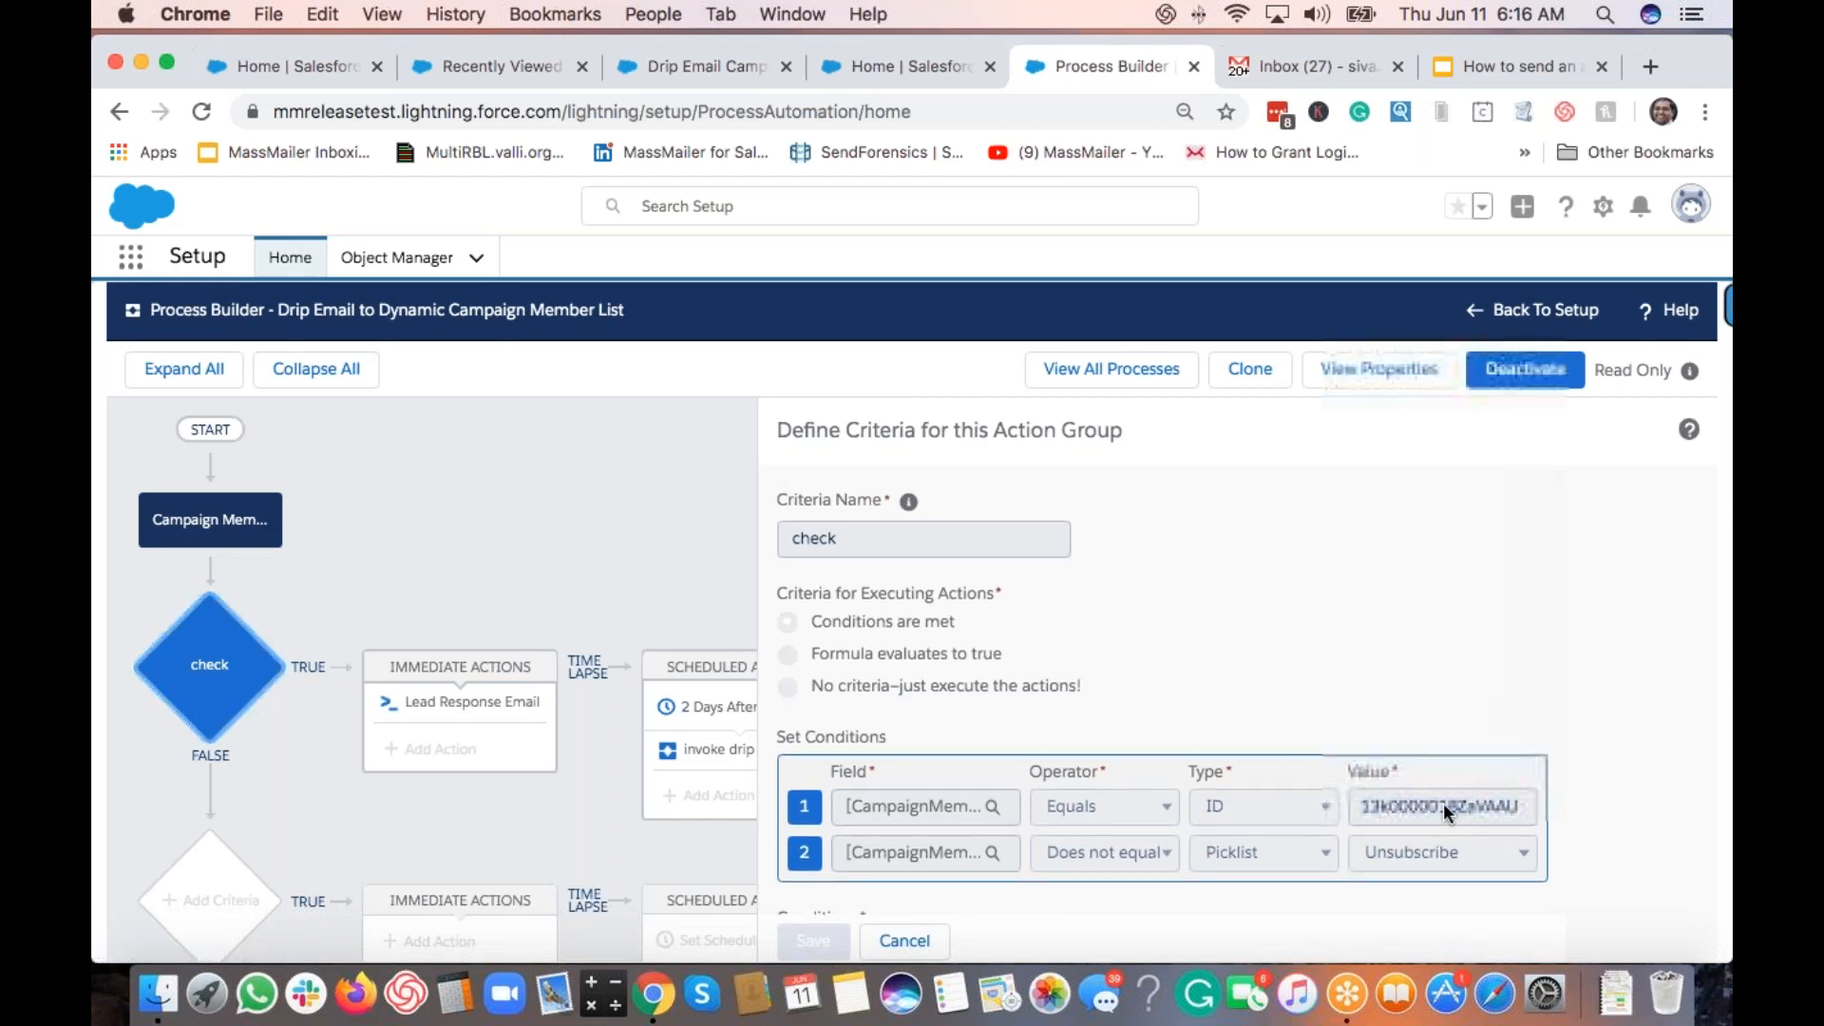
key("super+c")
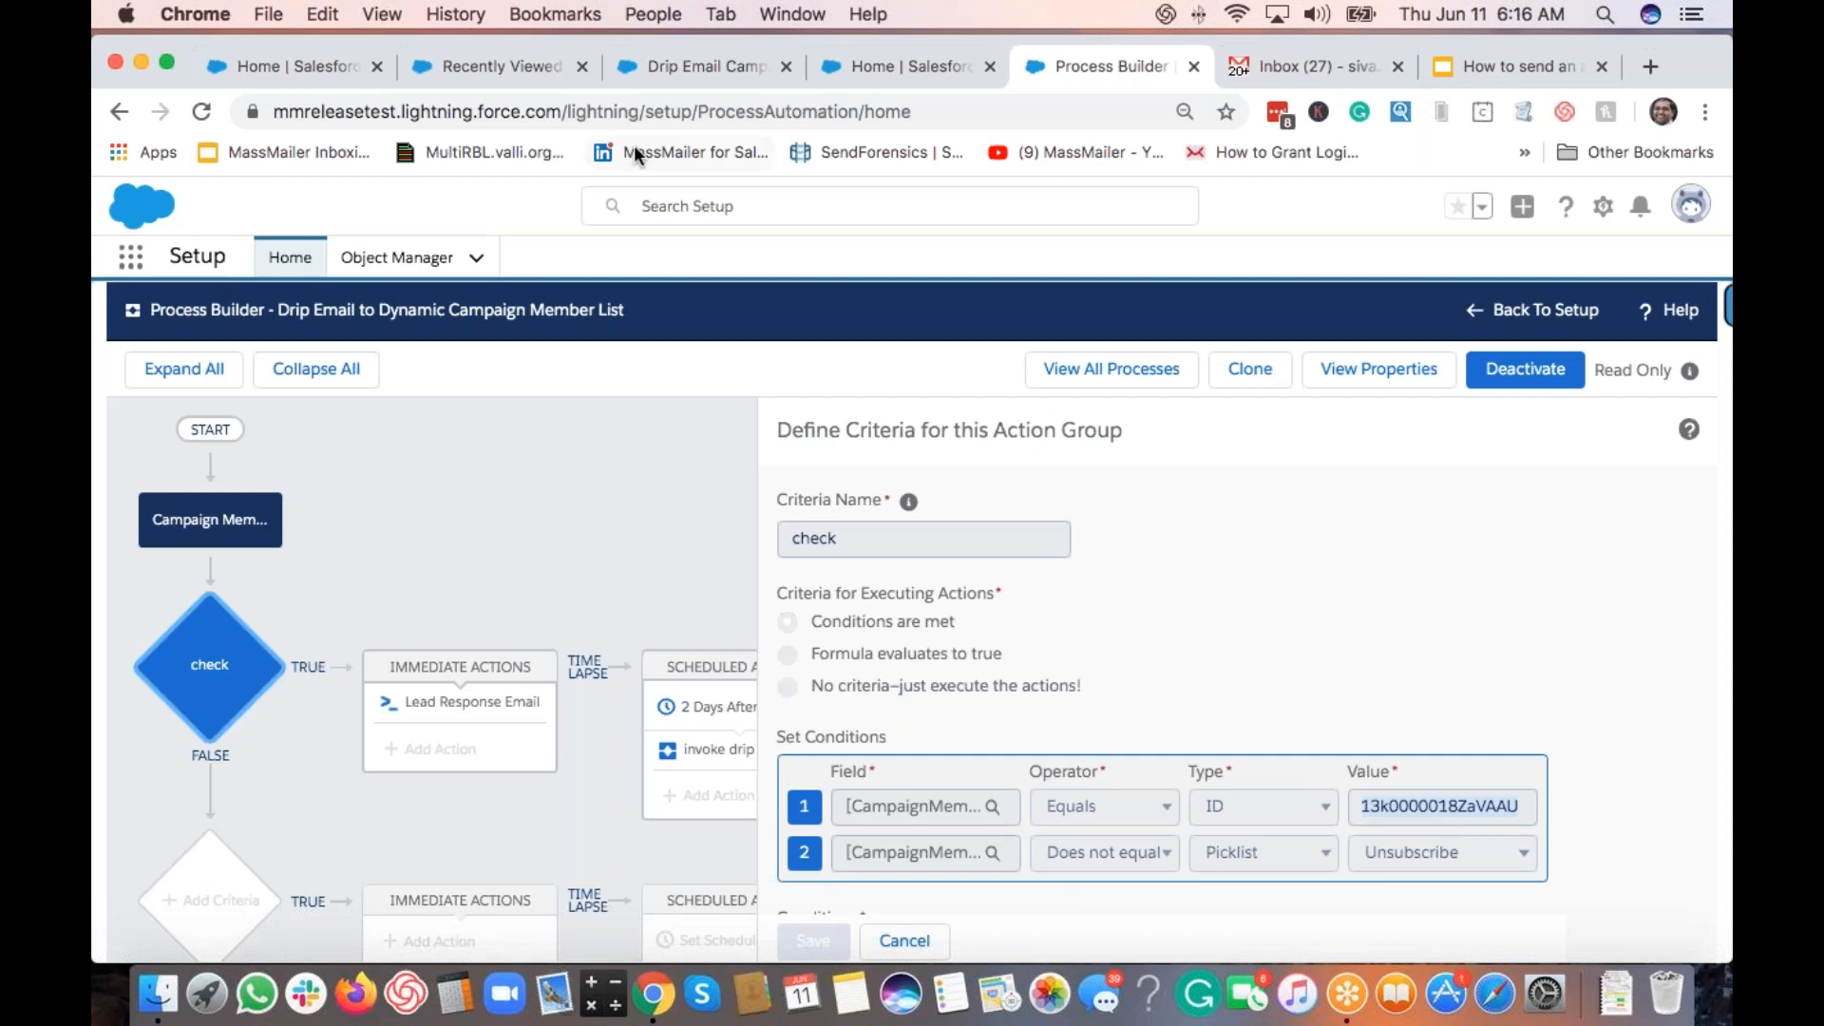
left_click(680, 66)
double_click(855, 113)
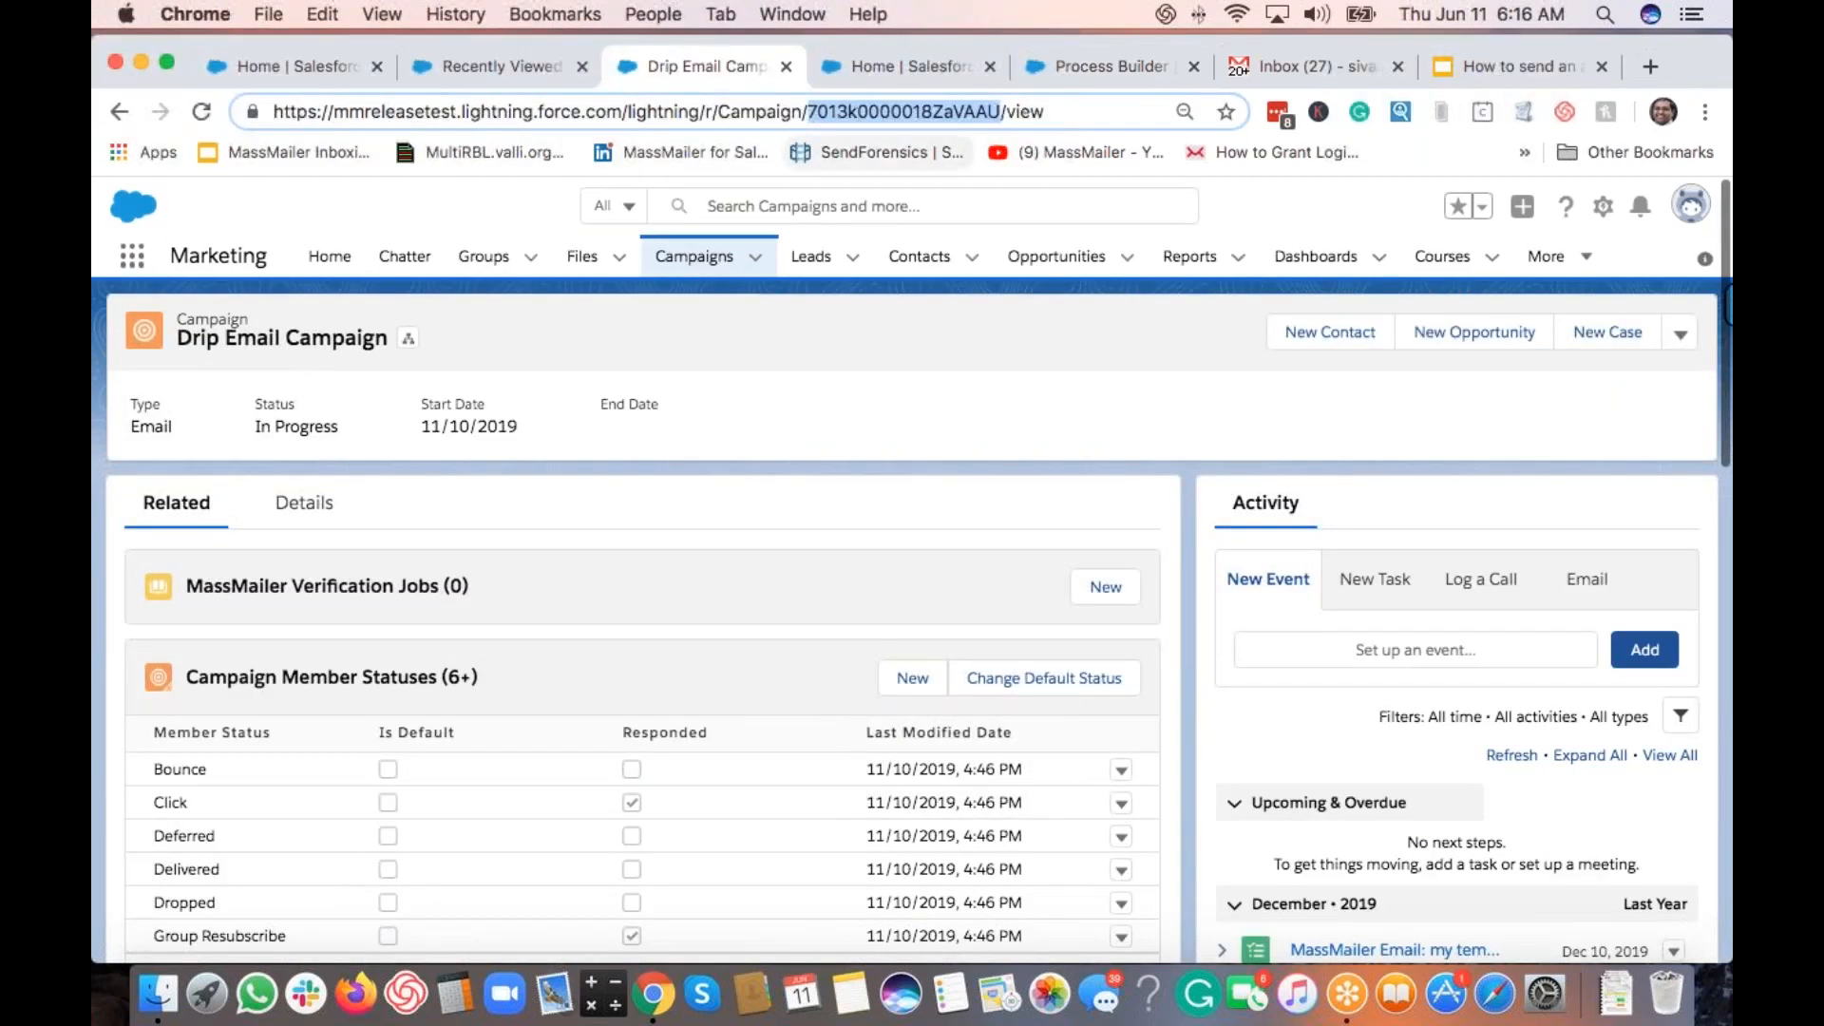
left_click(1117, 63)
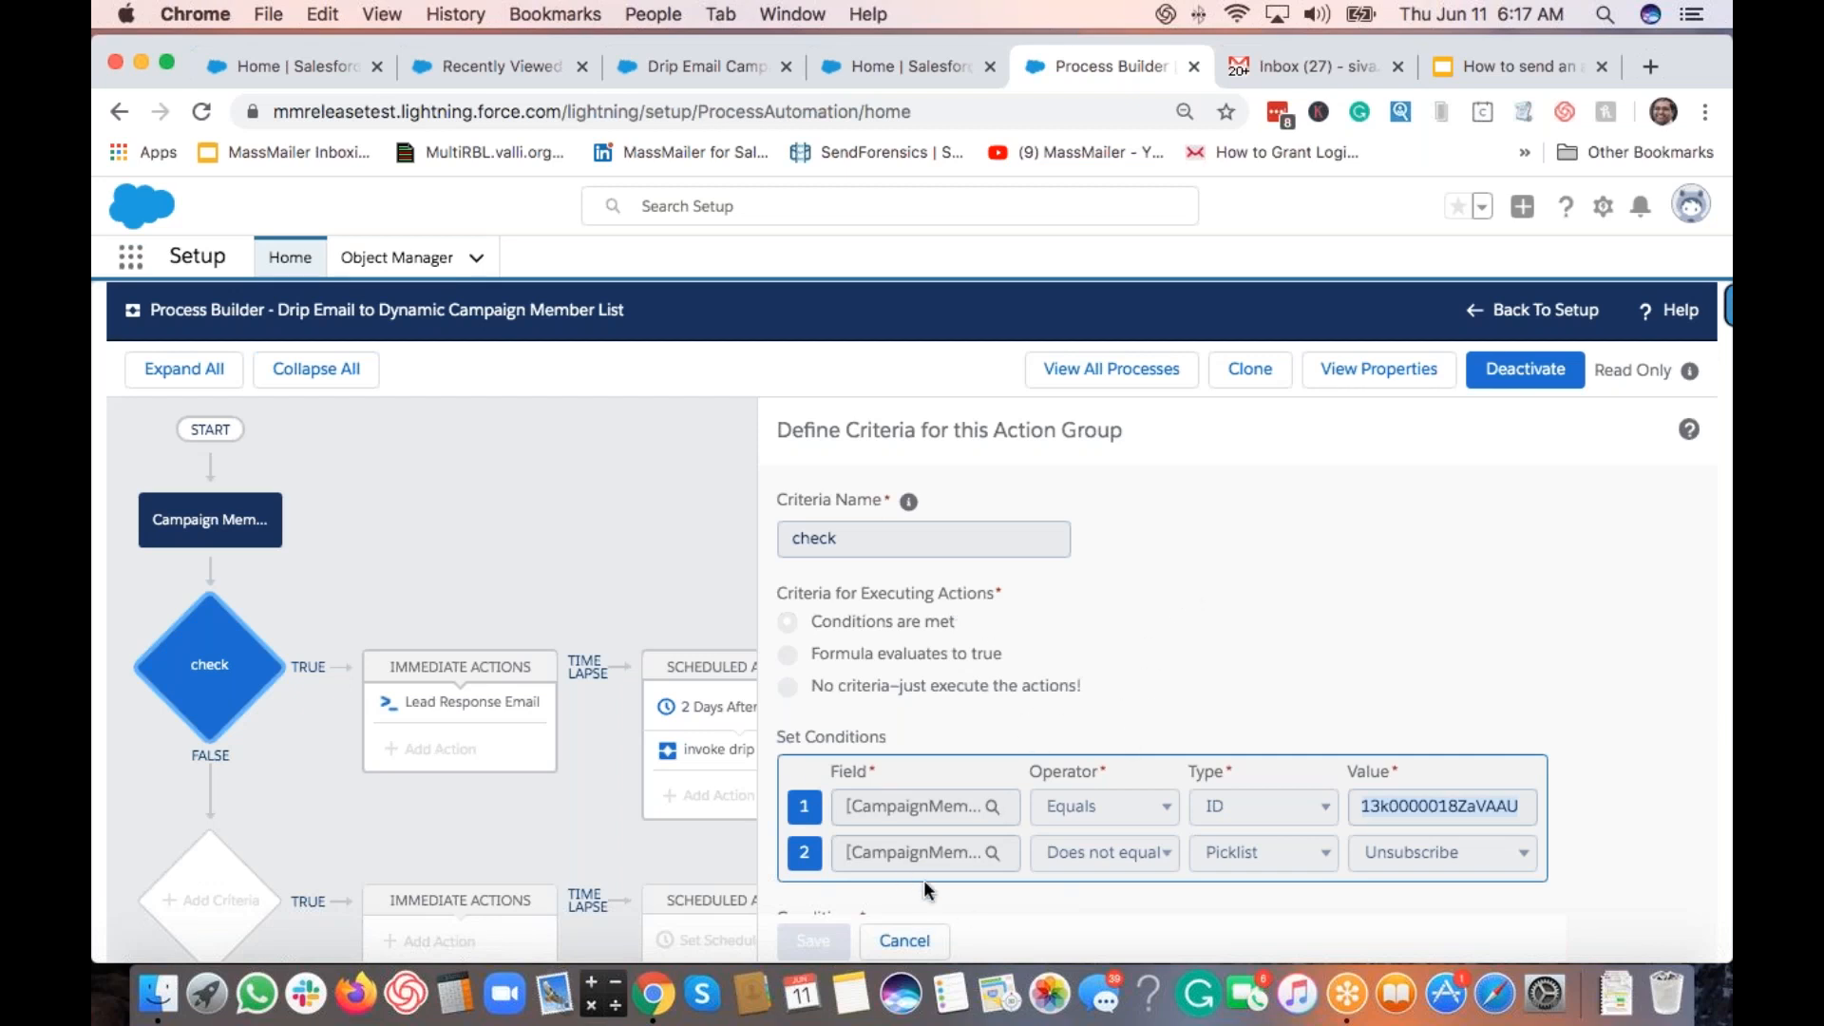
Step: Review the Lead Response Email Apex action: template ID, sender MassMailer, Campaign Member name and email
left_click(488, 716)
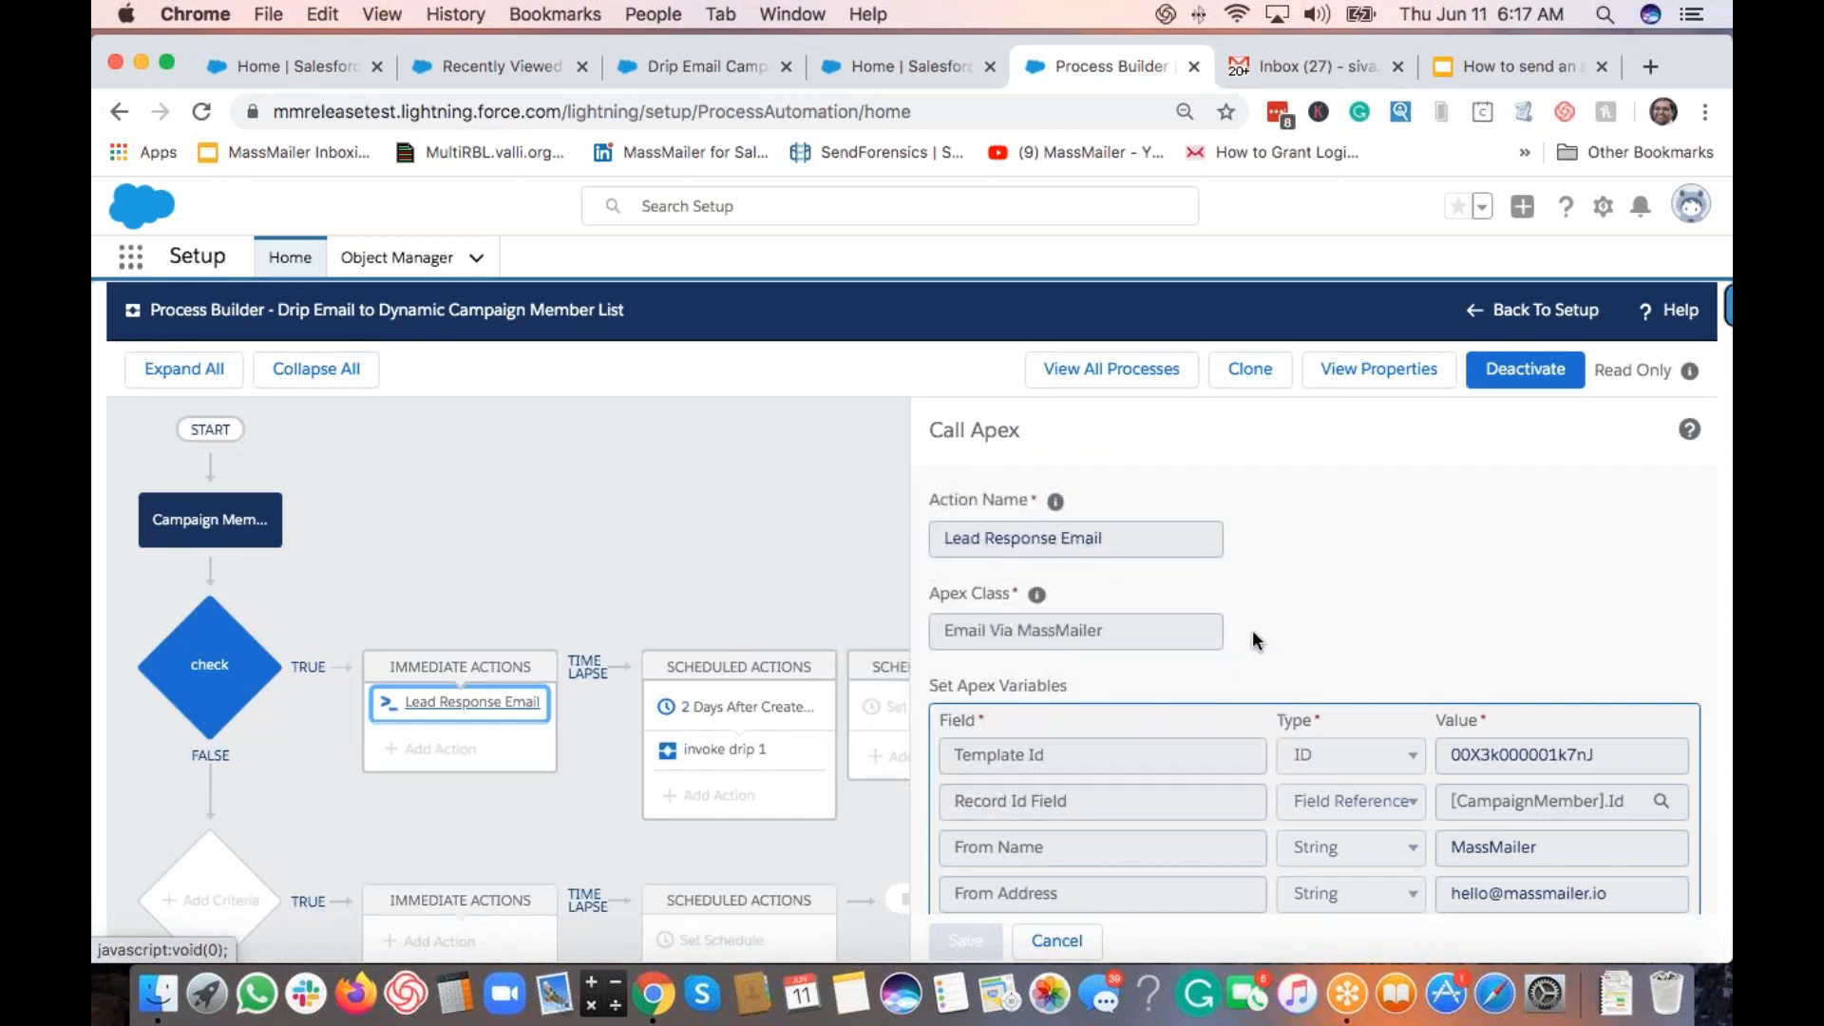
scroll(1252, 629, "down", 3)
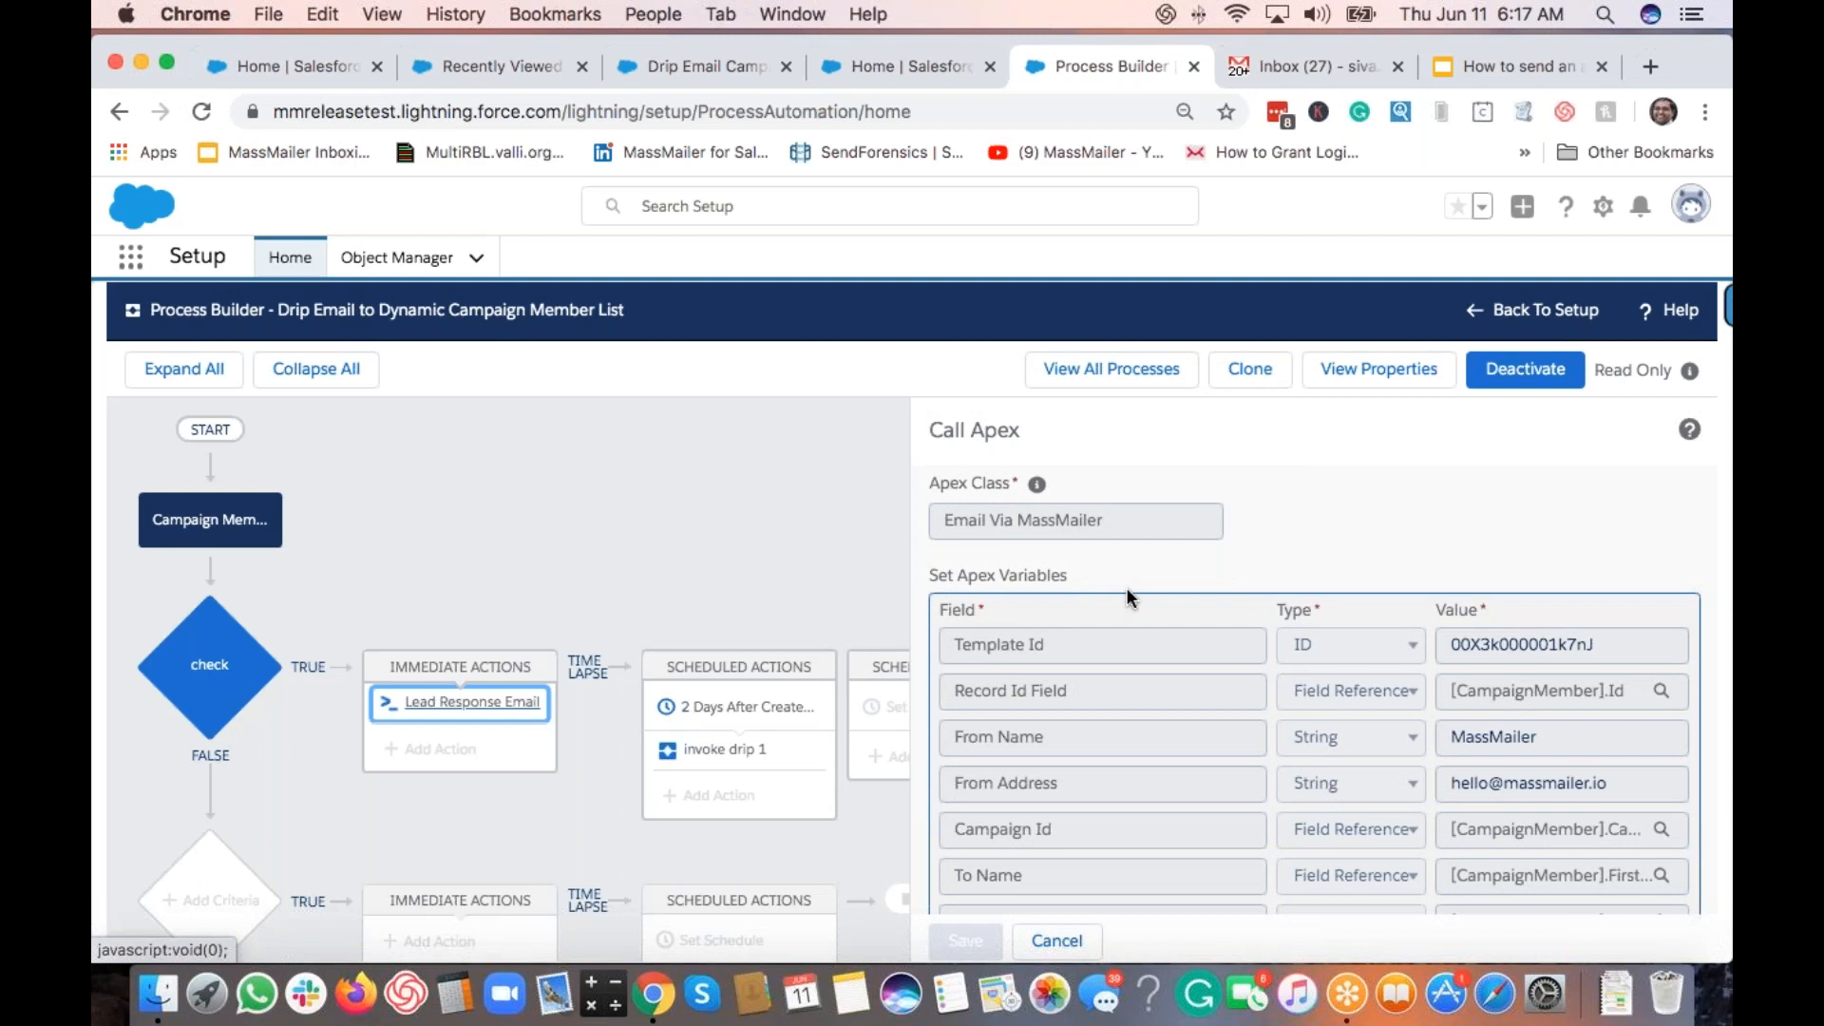
left_click_drag(1609, 648, 1432, 641)
scroll(1472, 656, "up", 1)
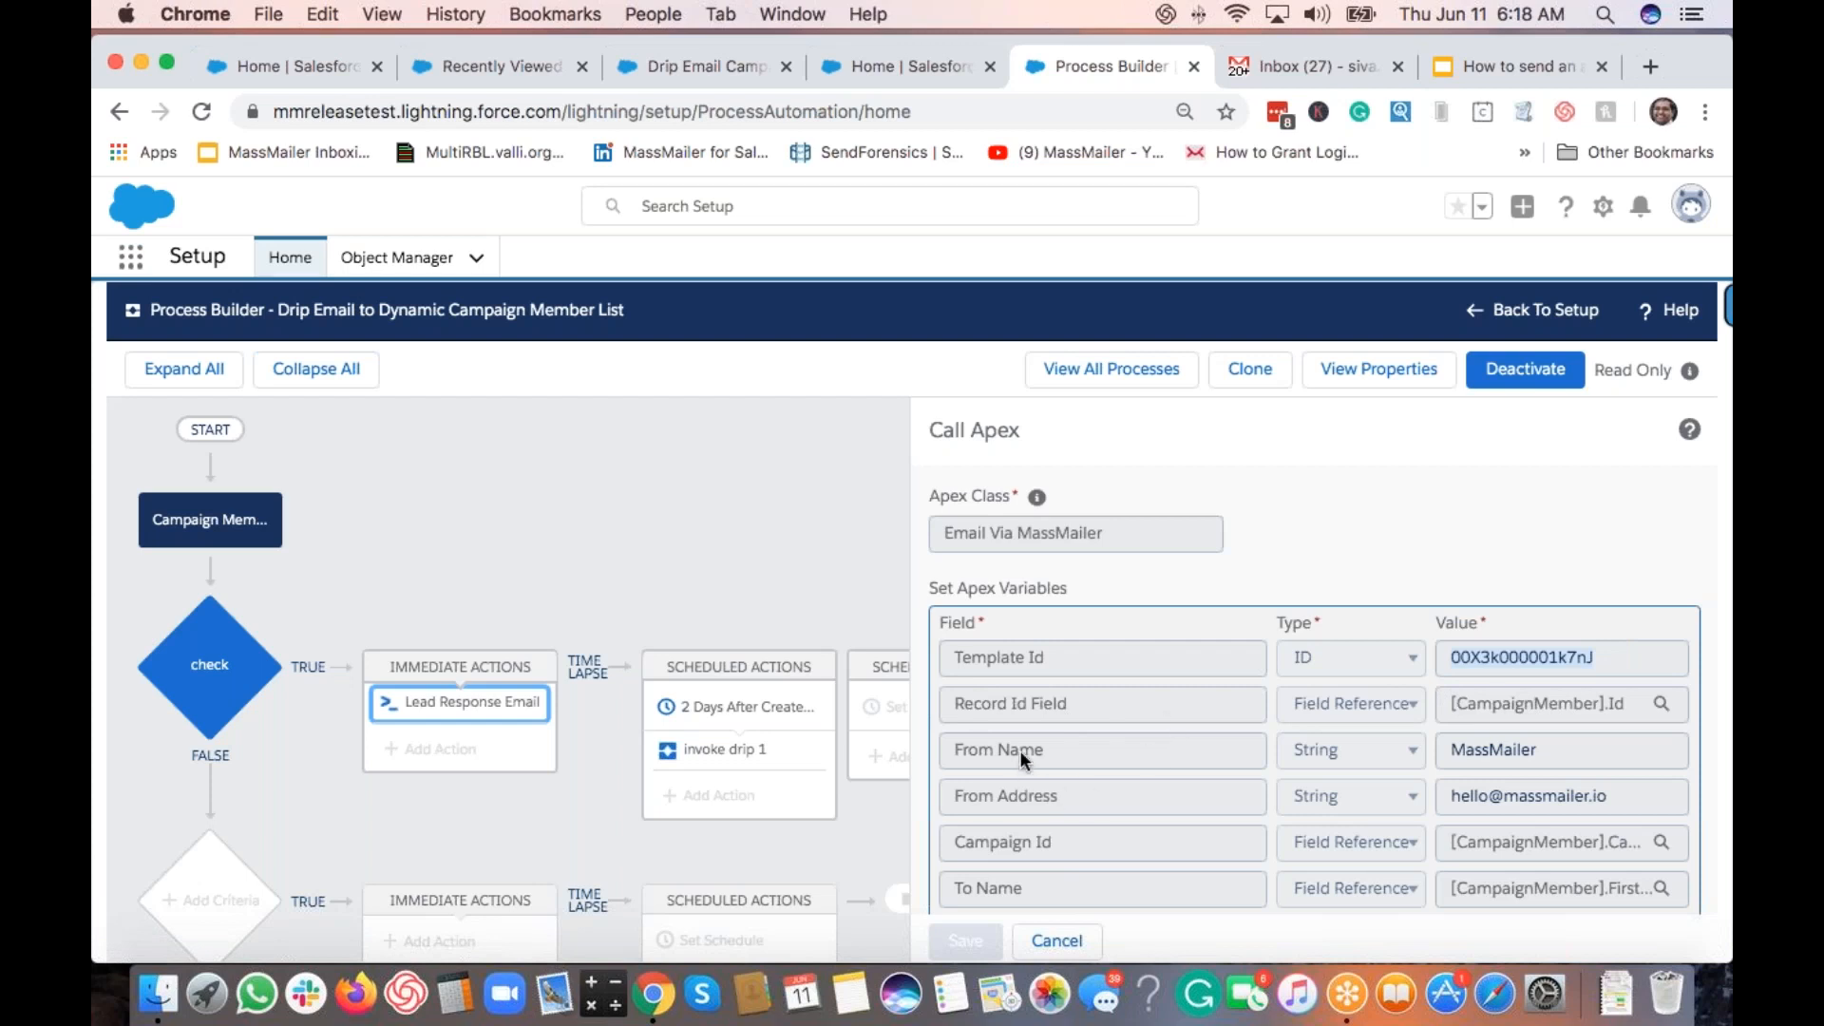
scroll(1343, 766, "down", 2)
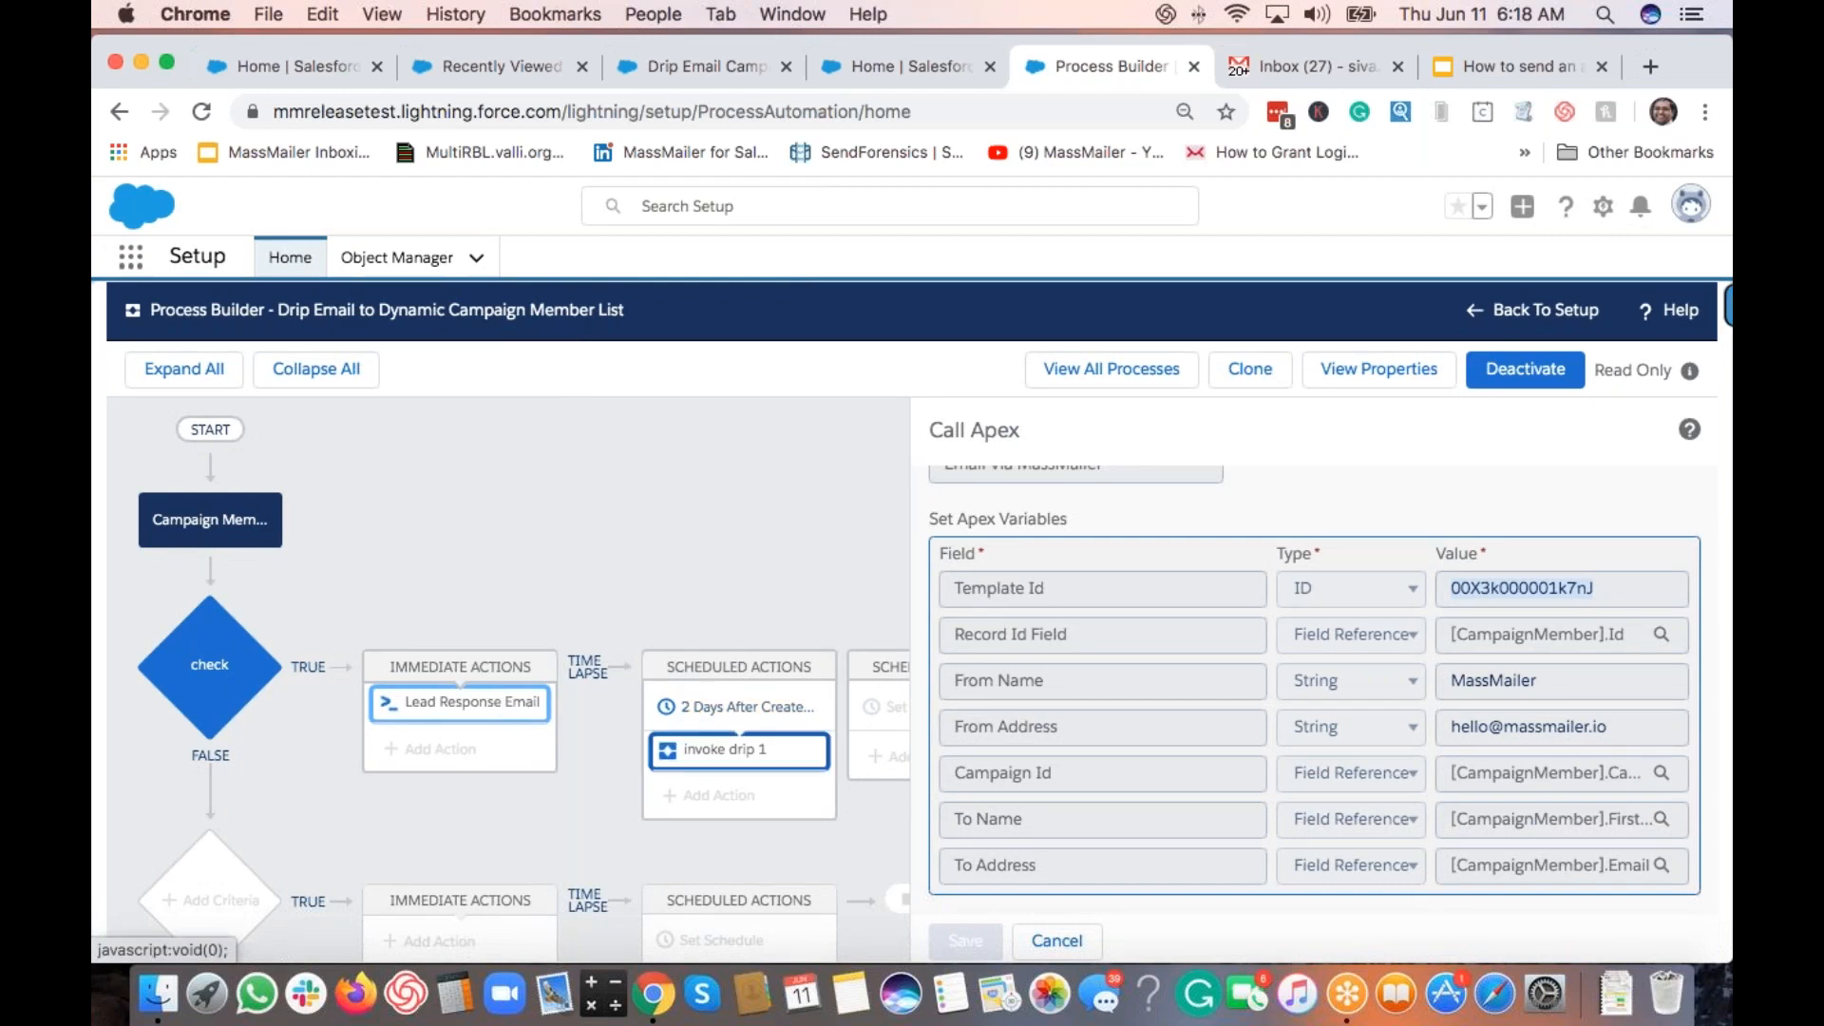
Step: Check the 2 Days After Created schedule and its invoke drip 1 action starting Drip 1 to CM
left_click(753, 717)
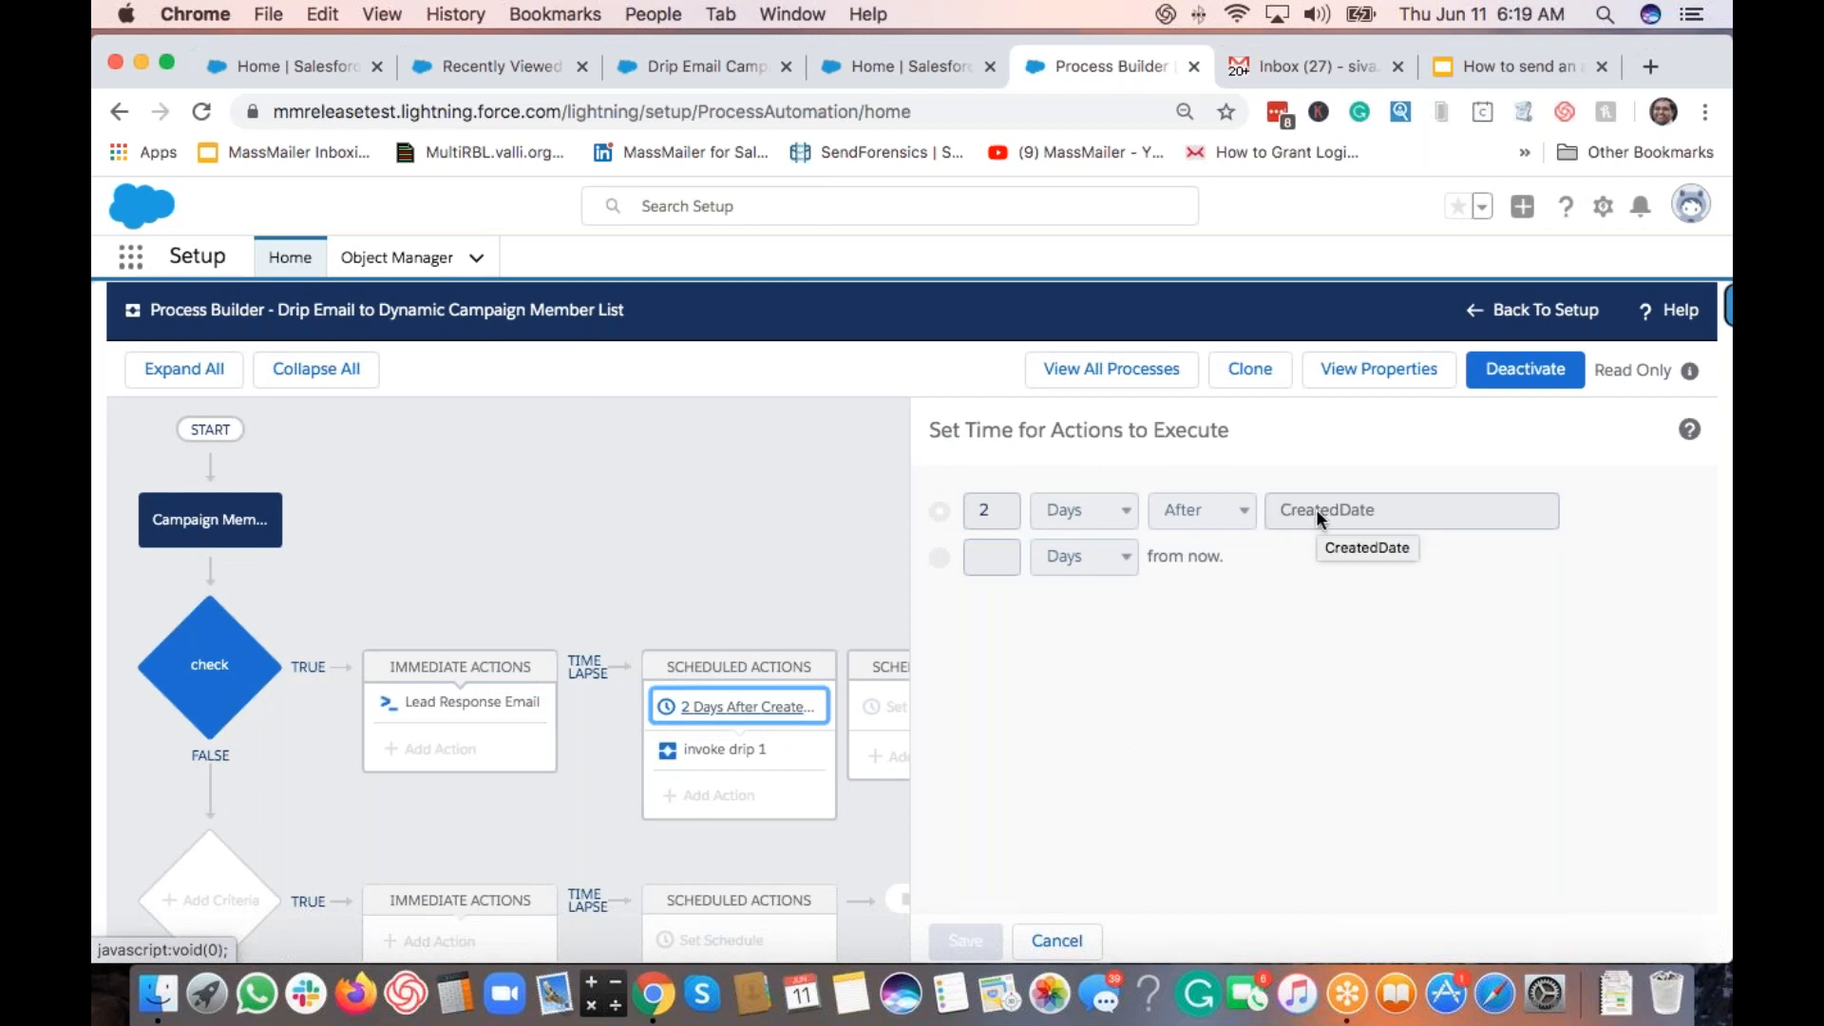
left_click(722, 750)
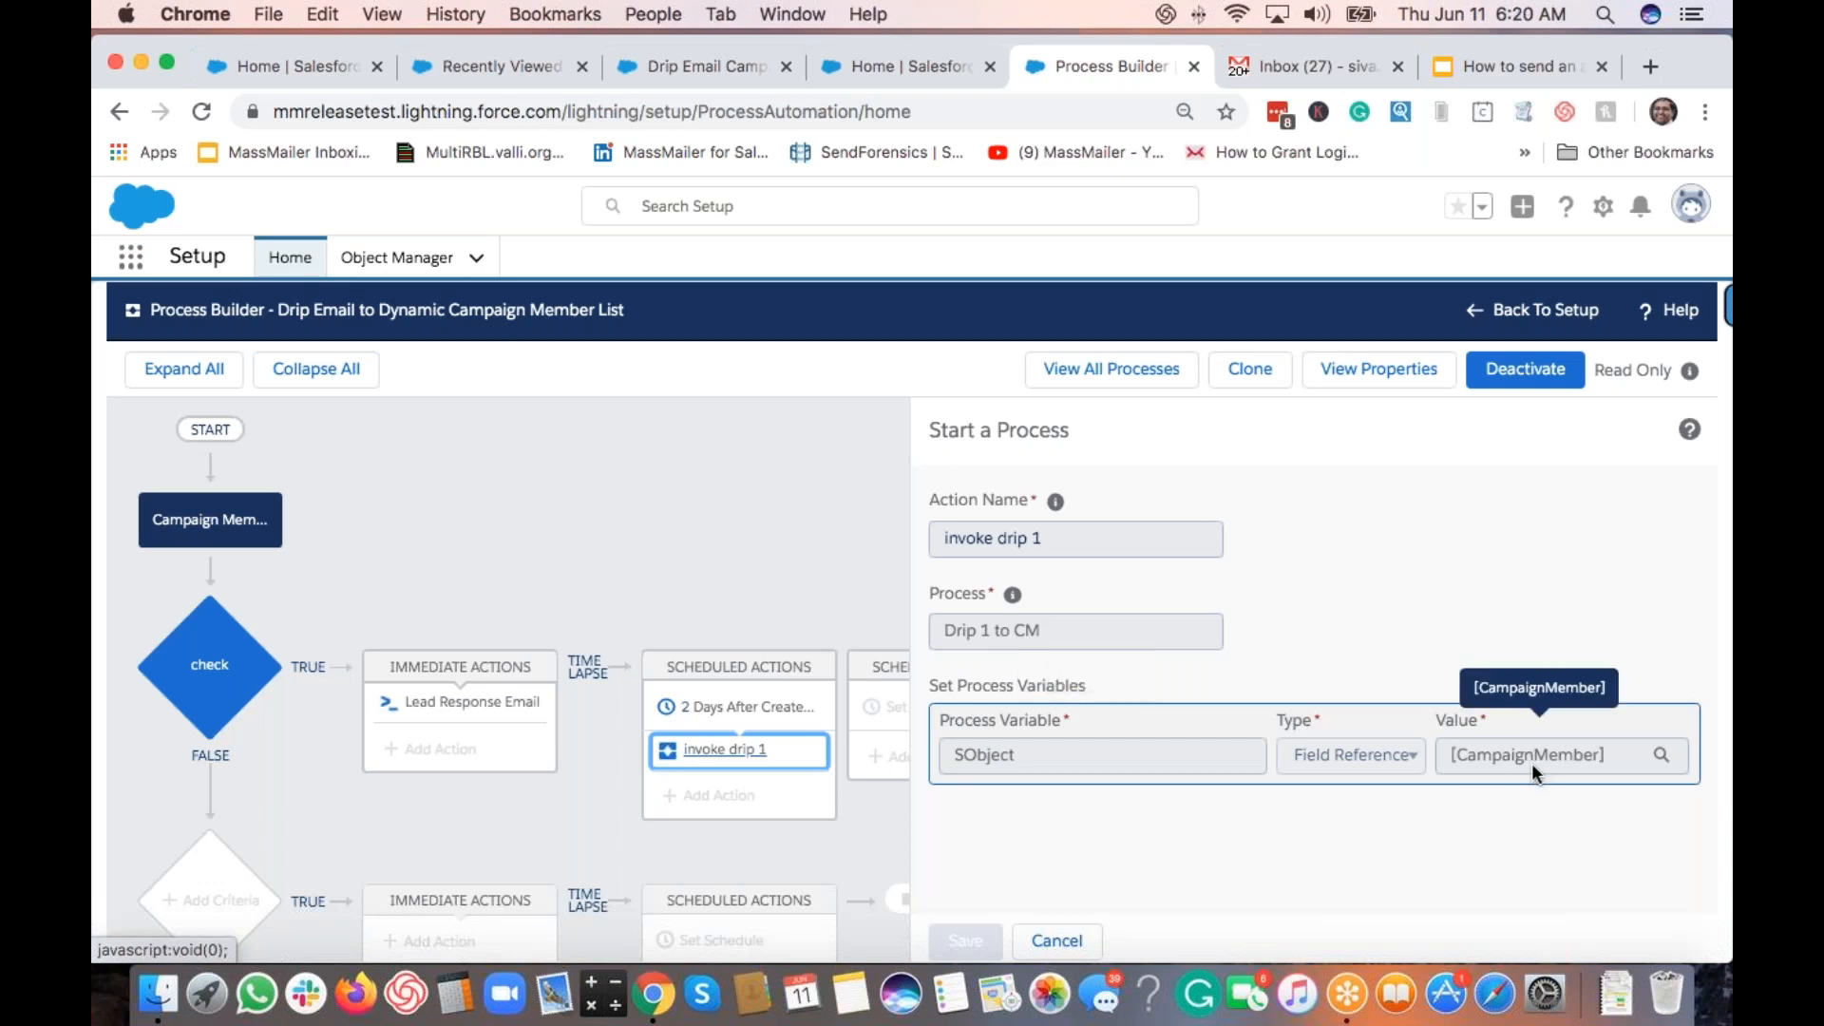
Step: Open Drip 1 to CM and review its drip 1 criteria: campaign ID match, Status not Unsubscribe
left_click(1111, 372)
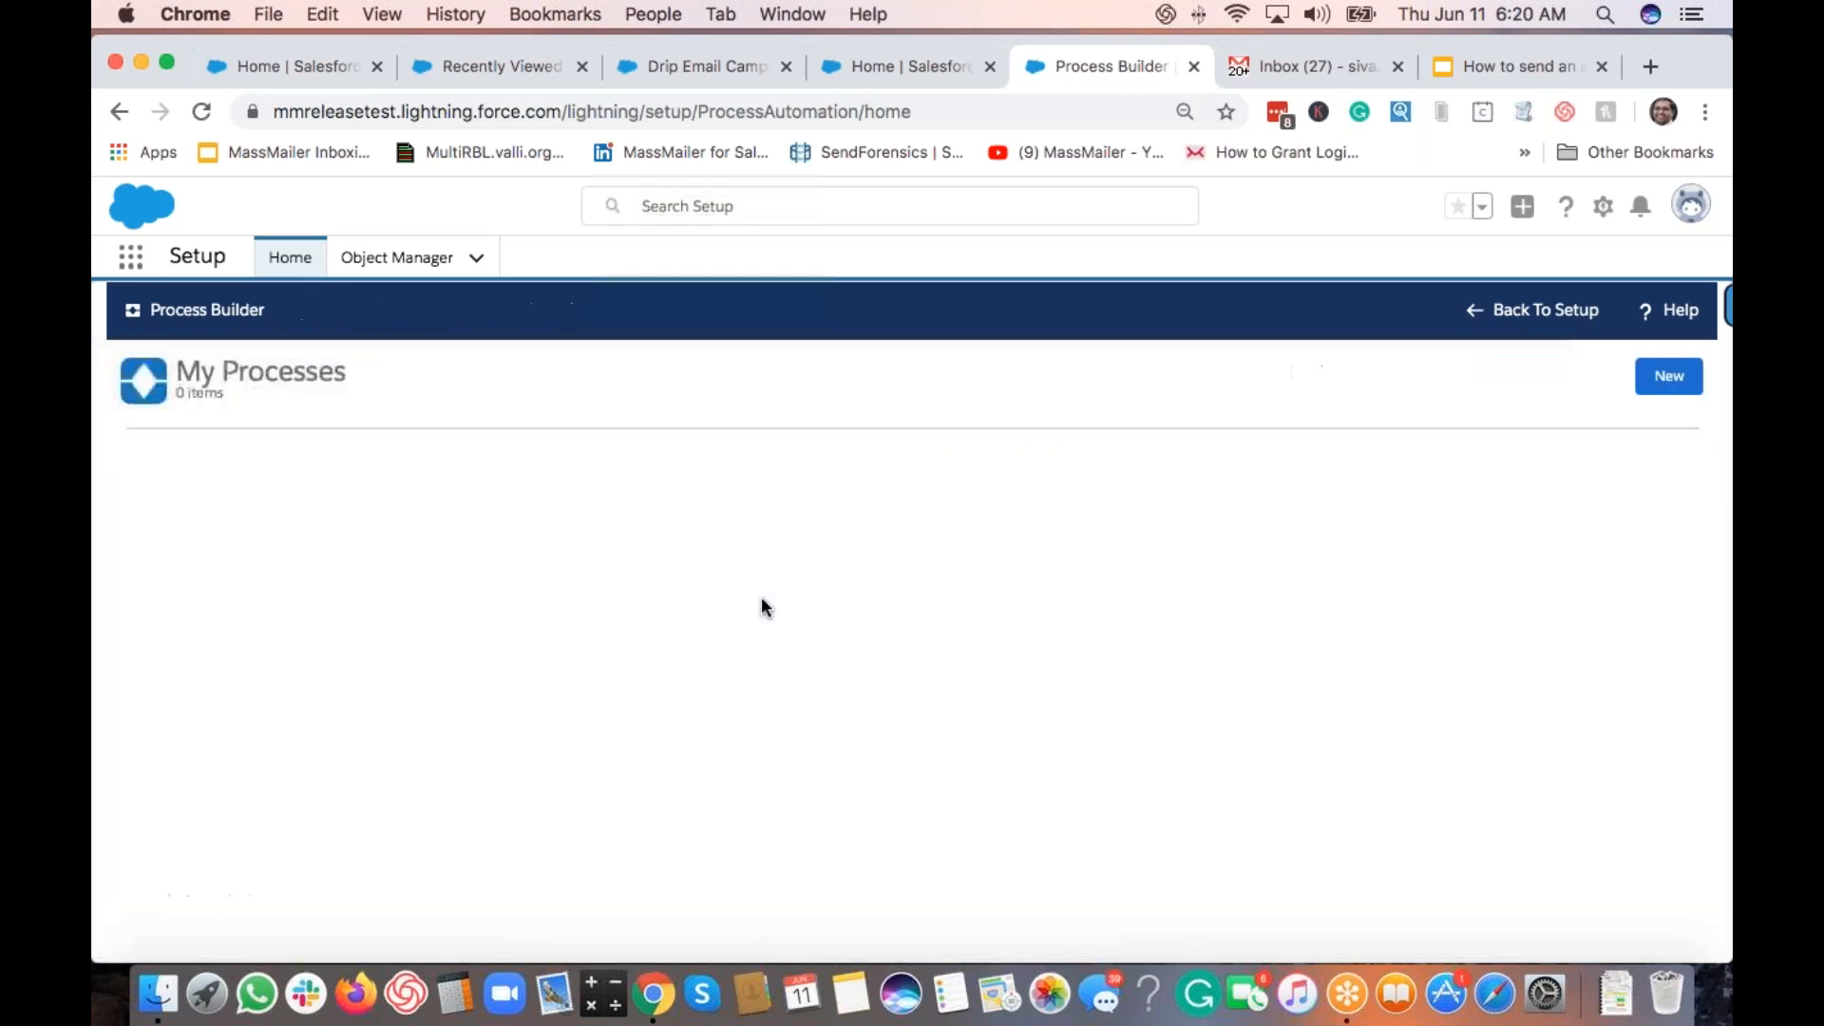
left_click(212, 677)
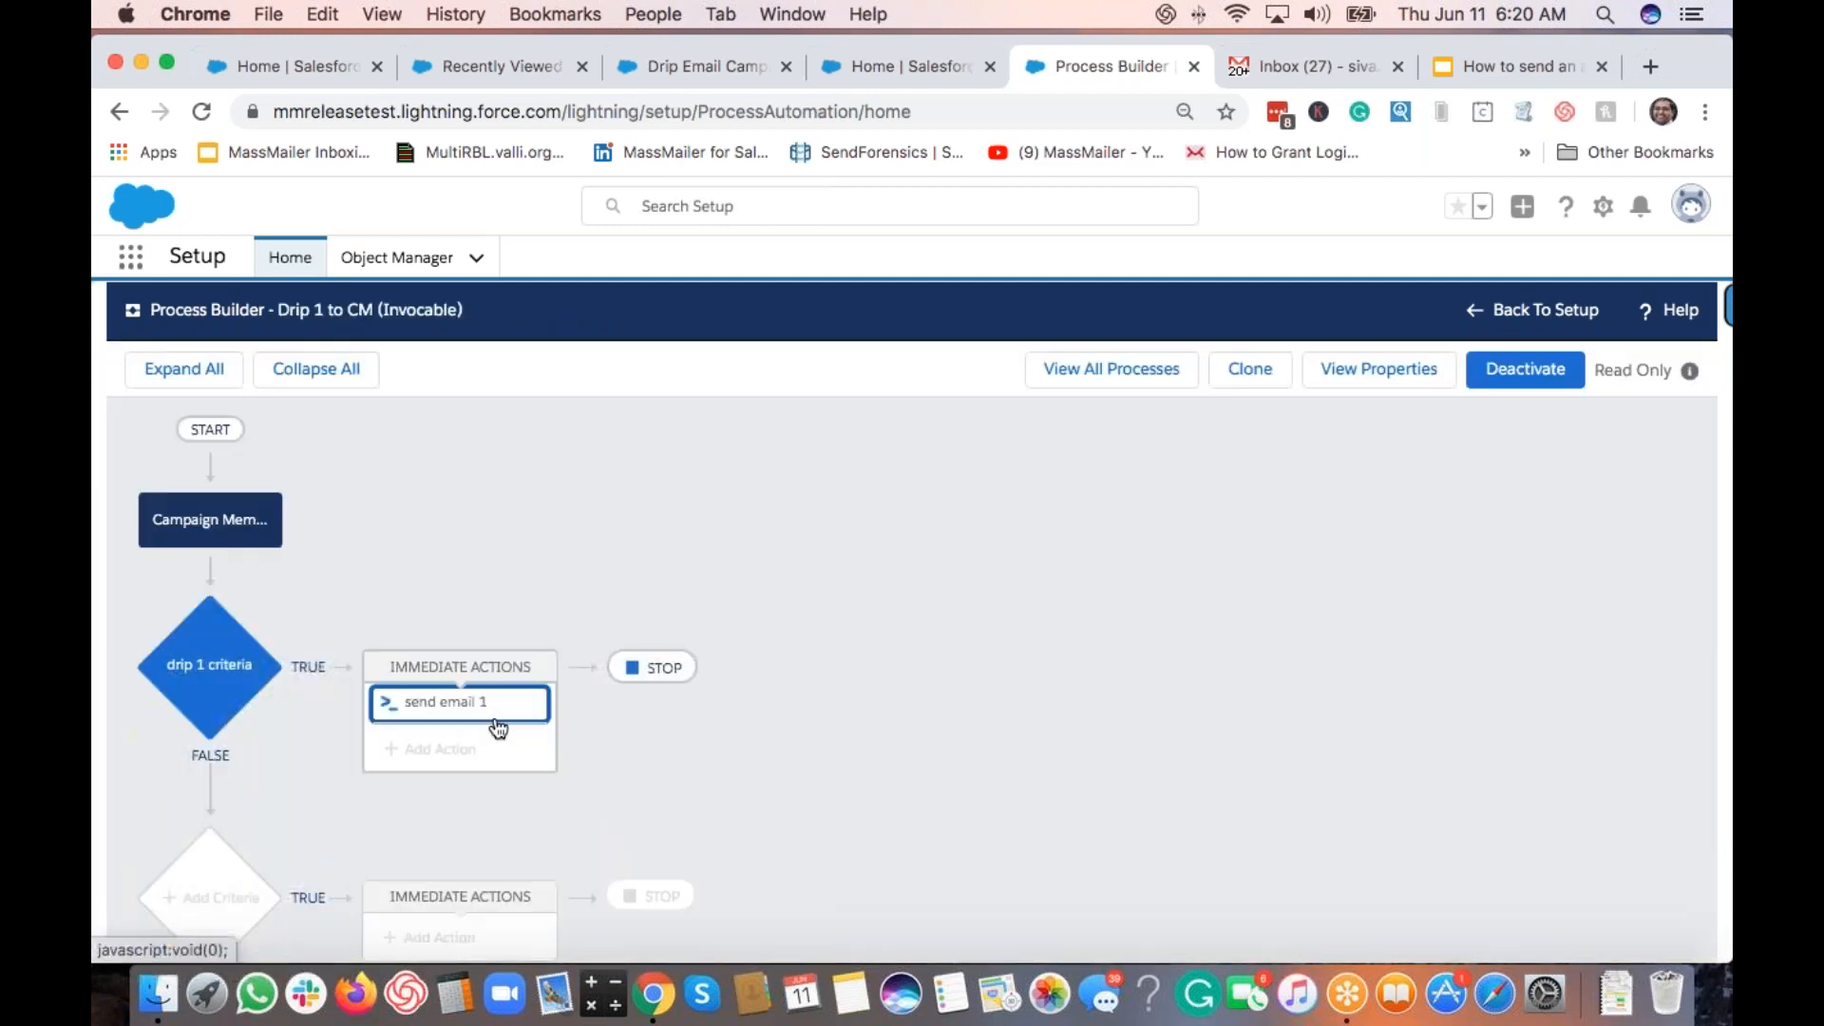
left_click(243, 538)
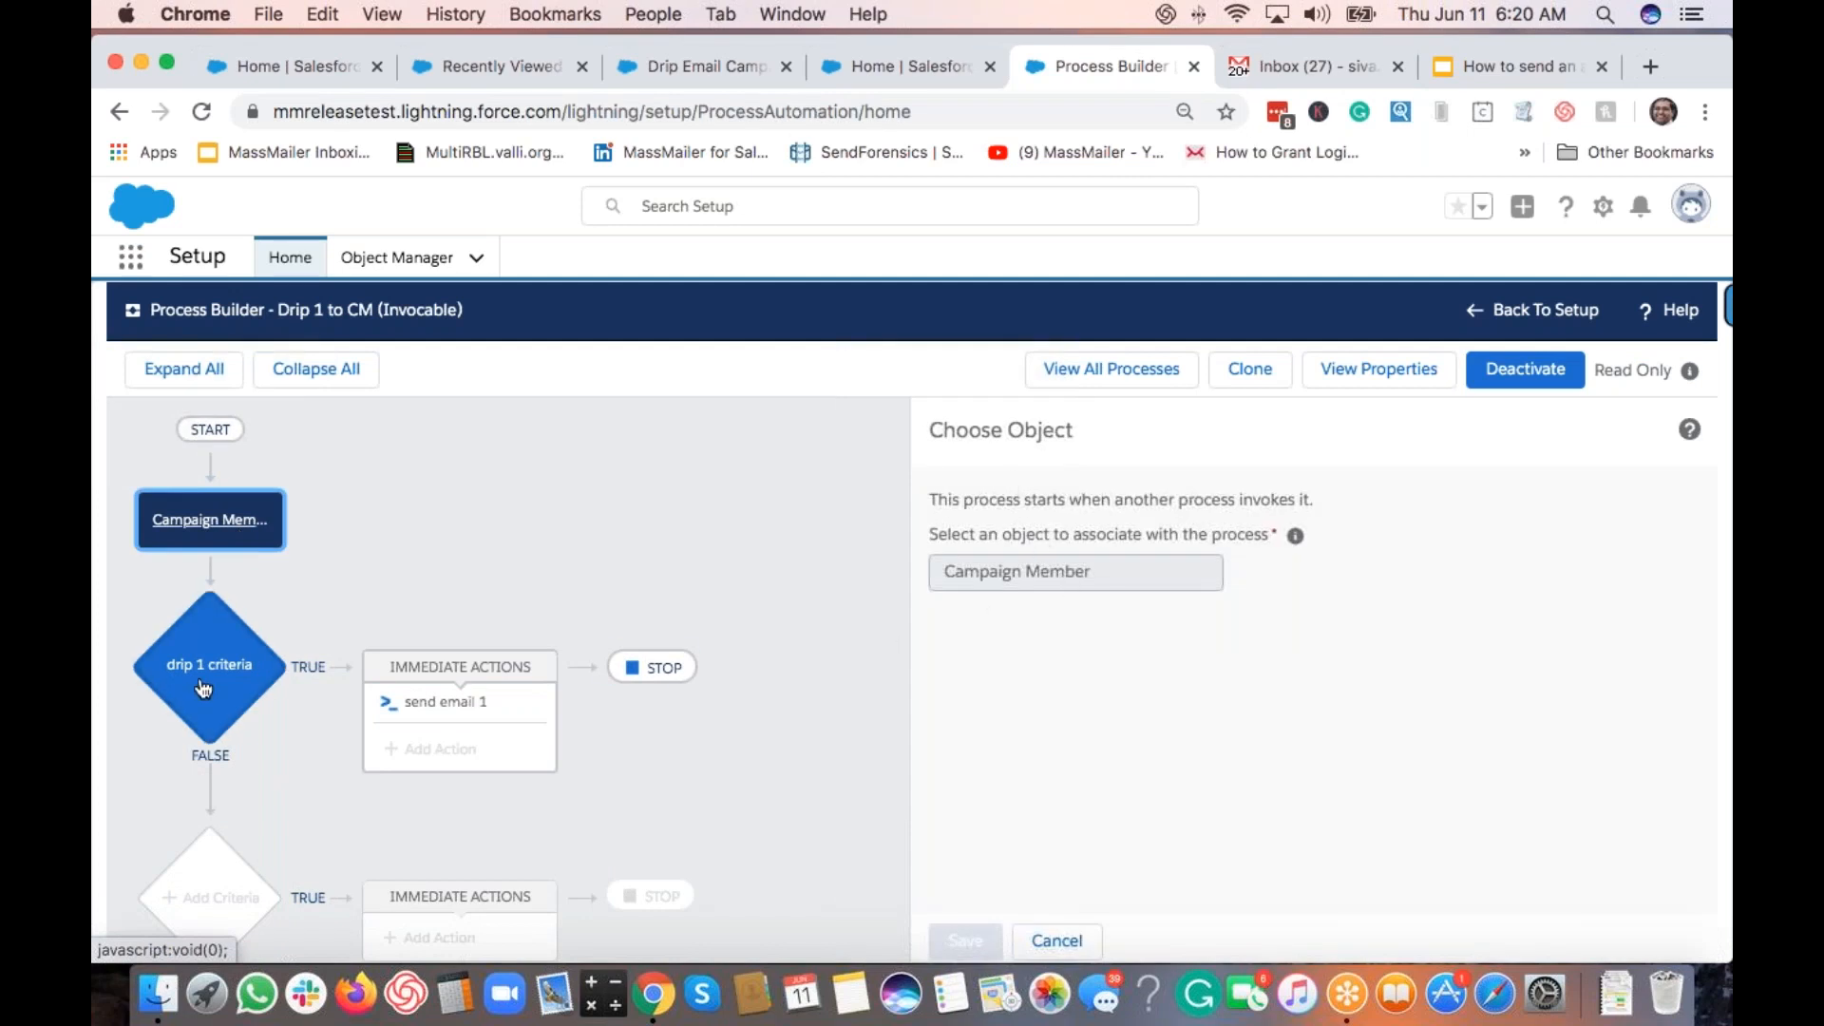
left_click(201, 682)
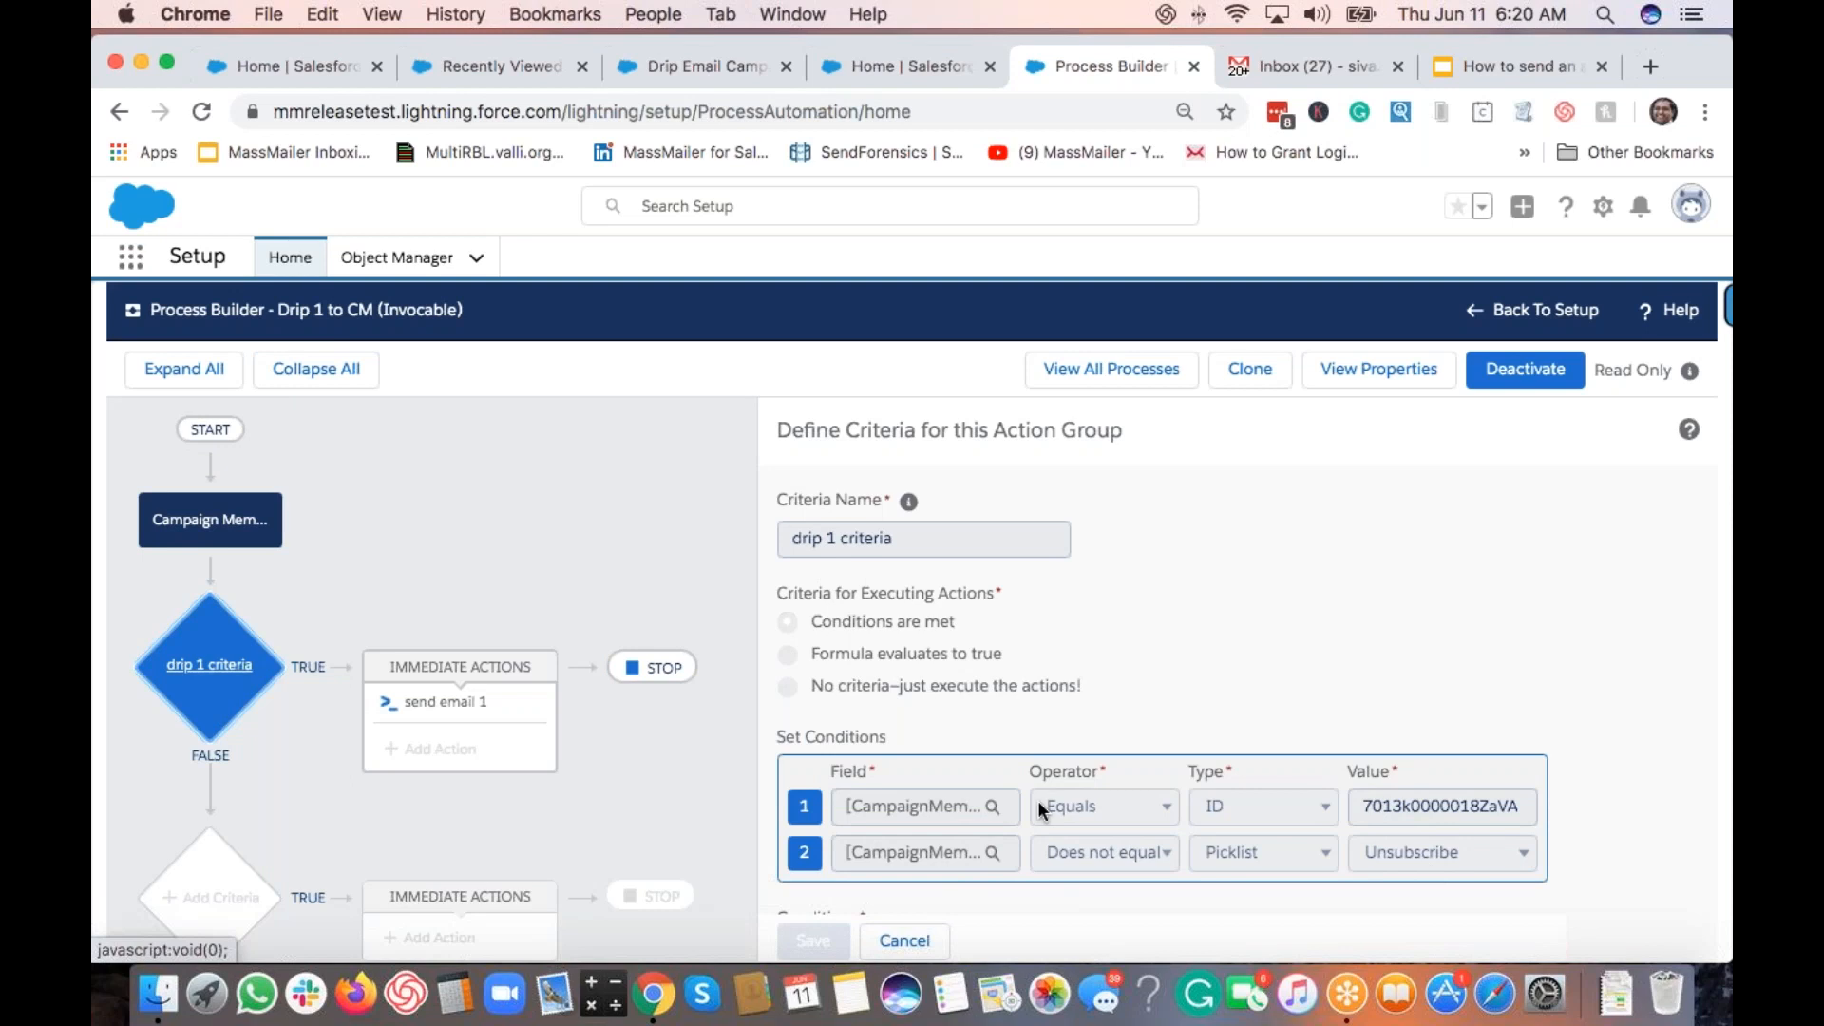
Step: Review the send email 1 action calling Email Via MassMailer with template, sender and recipient variables
left_click(485, 702)
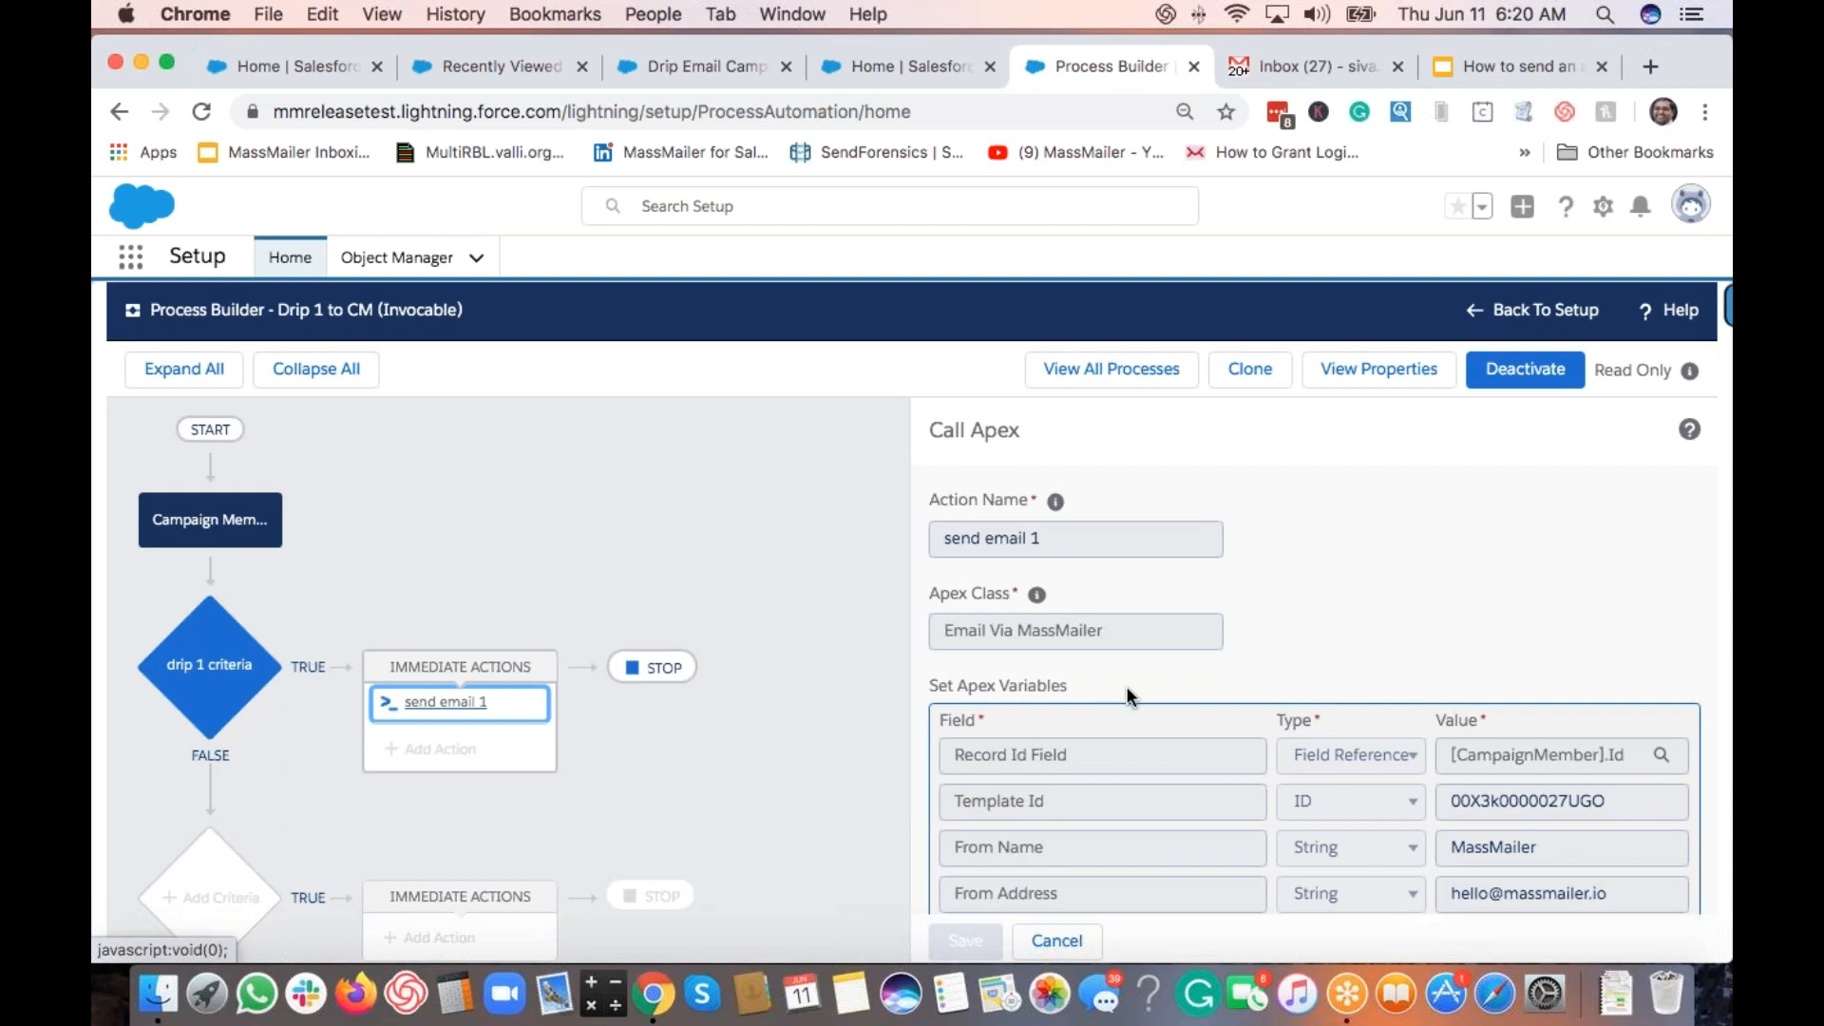
scroll(1126, 685, "down", 4)
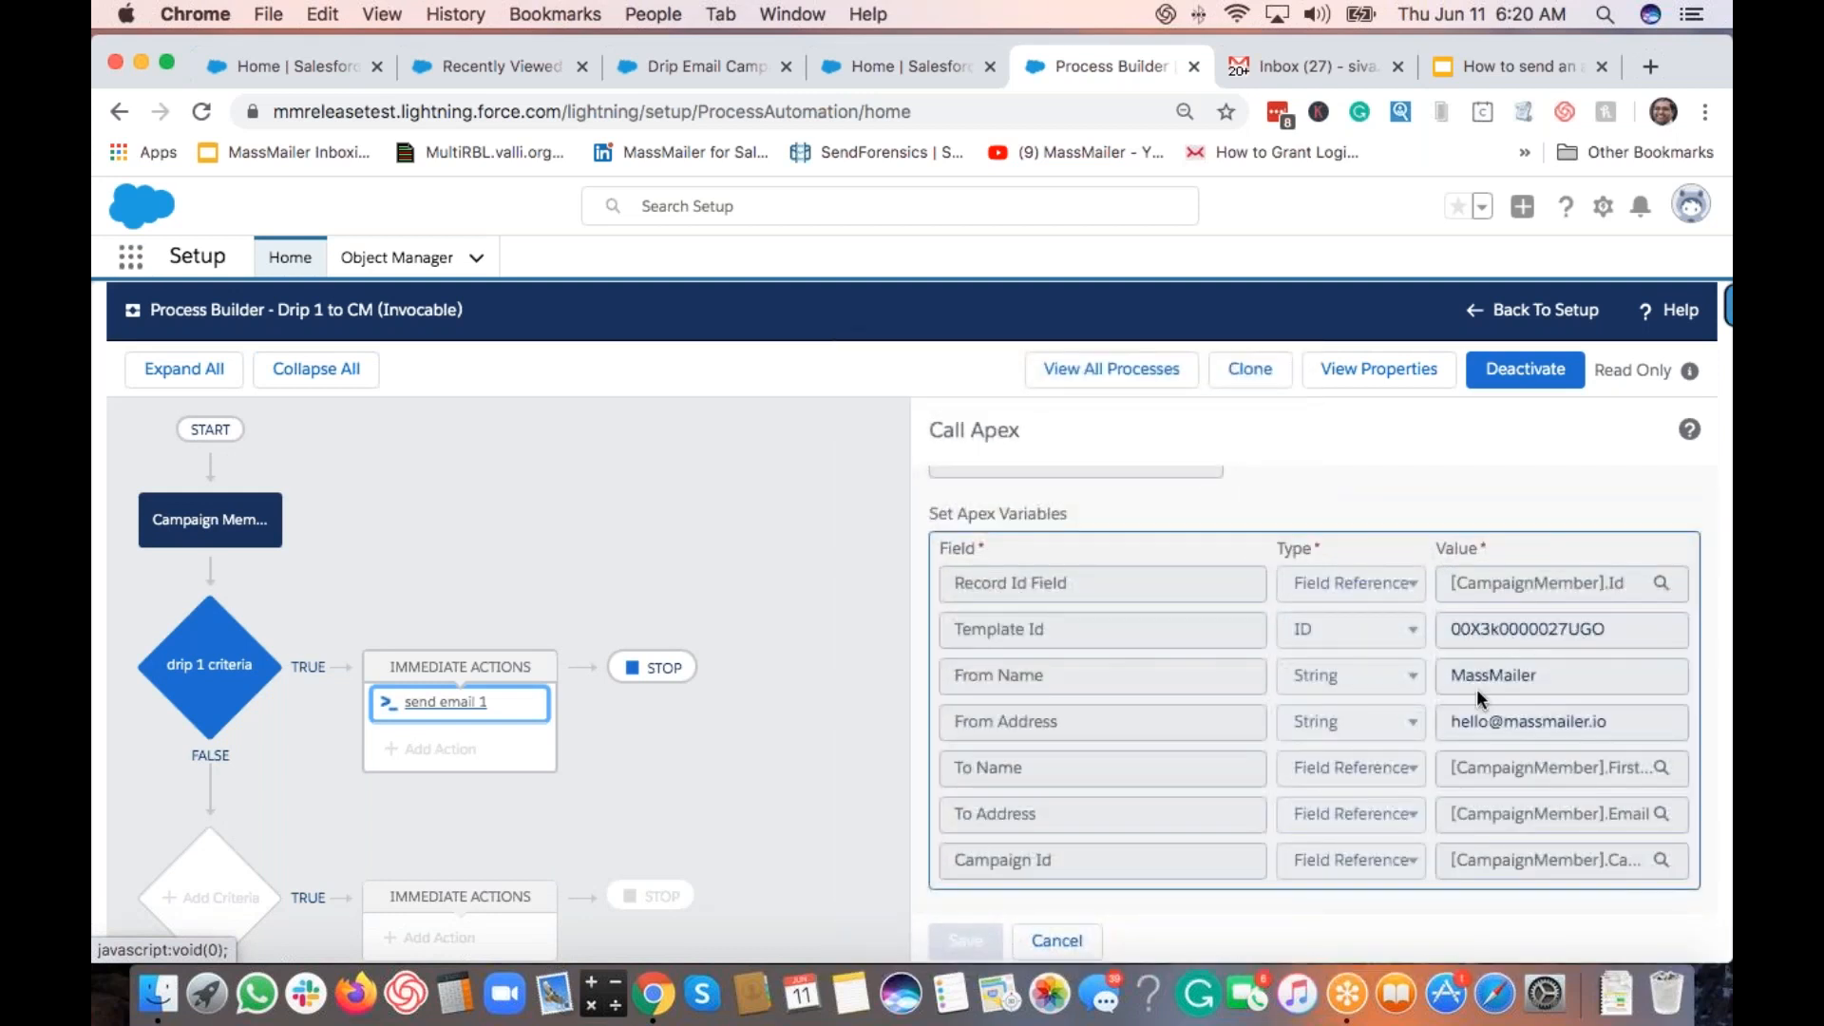
scroll(1281, 688, "down", 1)
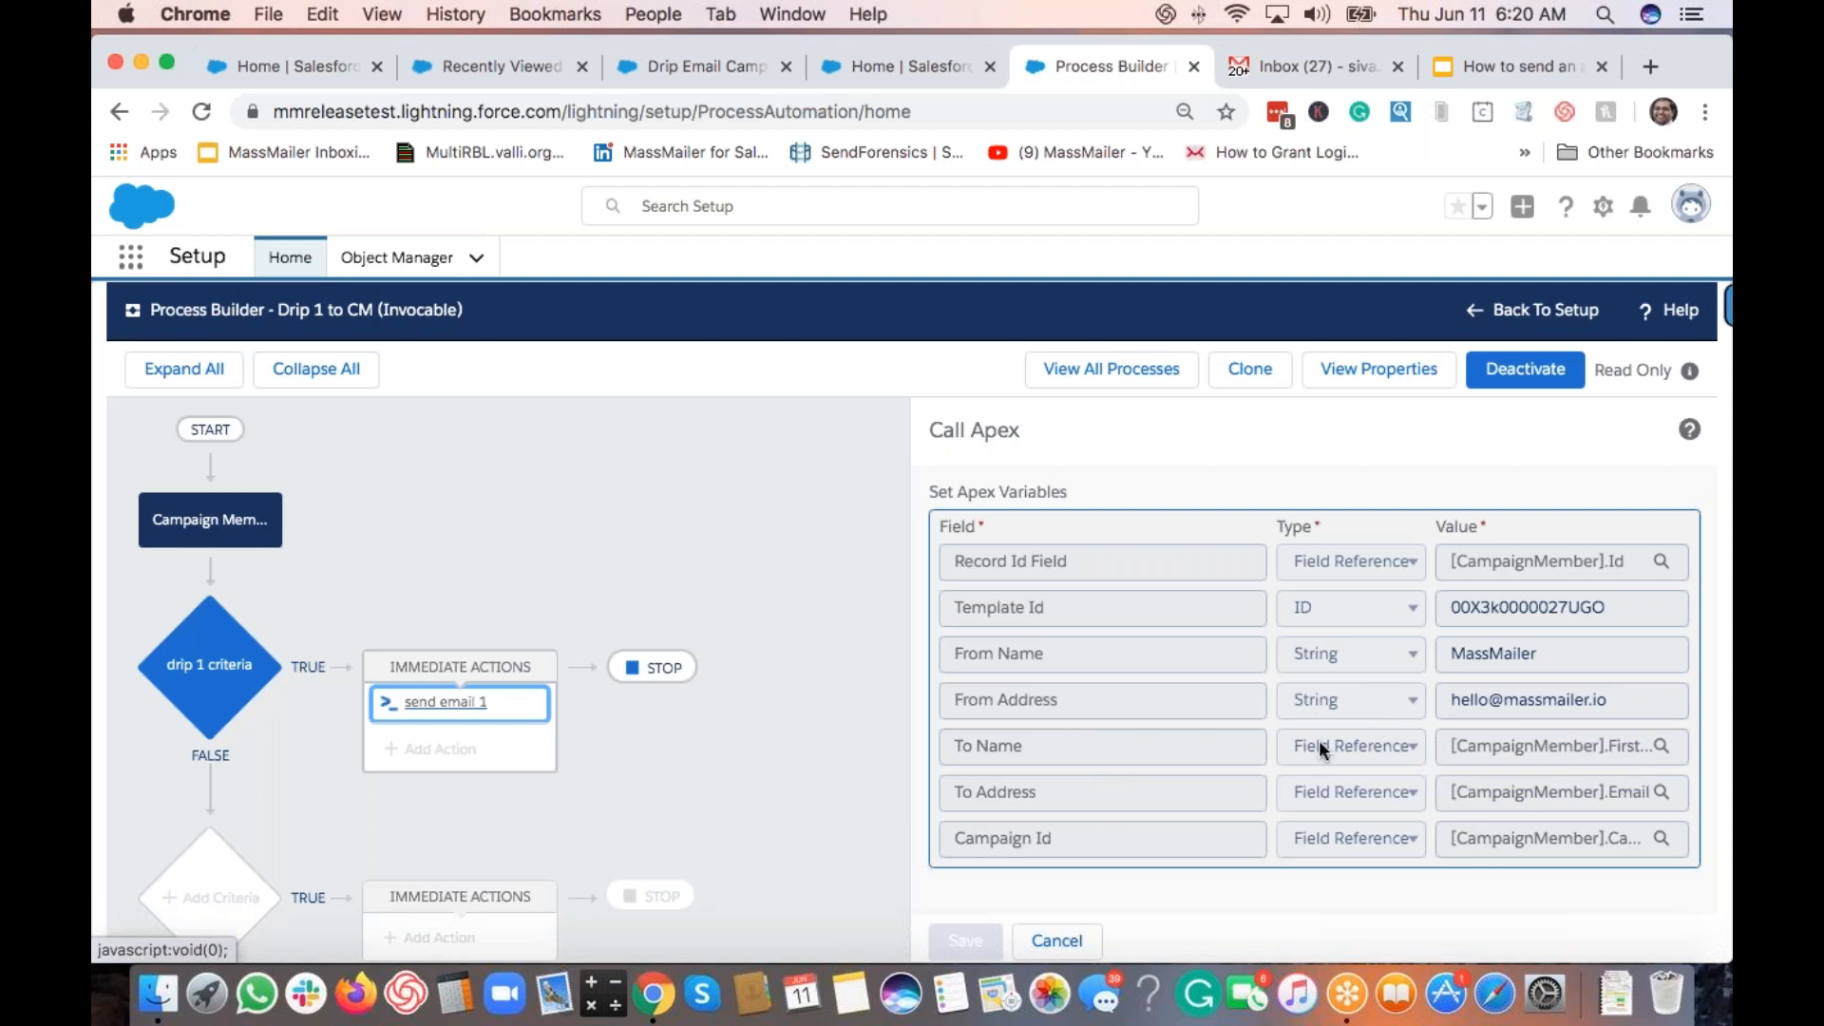
scroll(1318, 739, "up", 3)
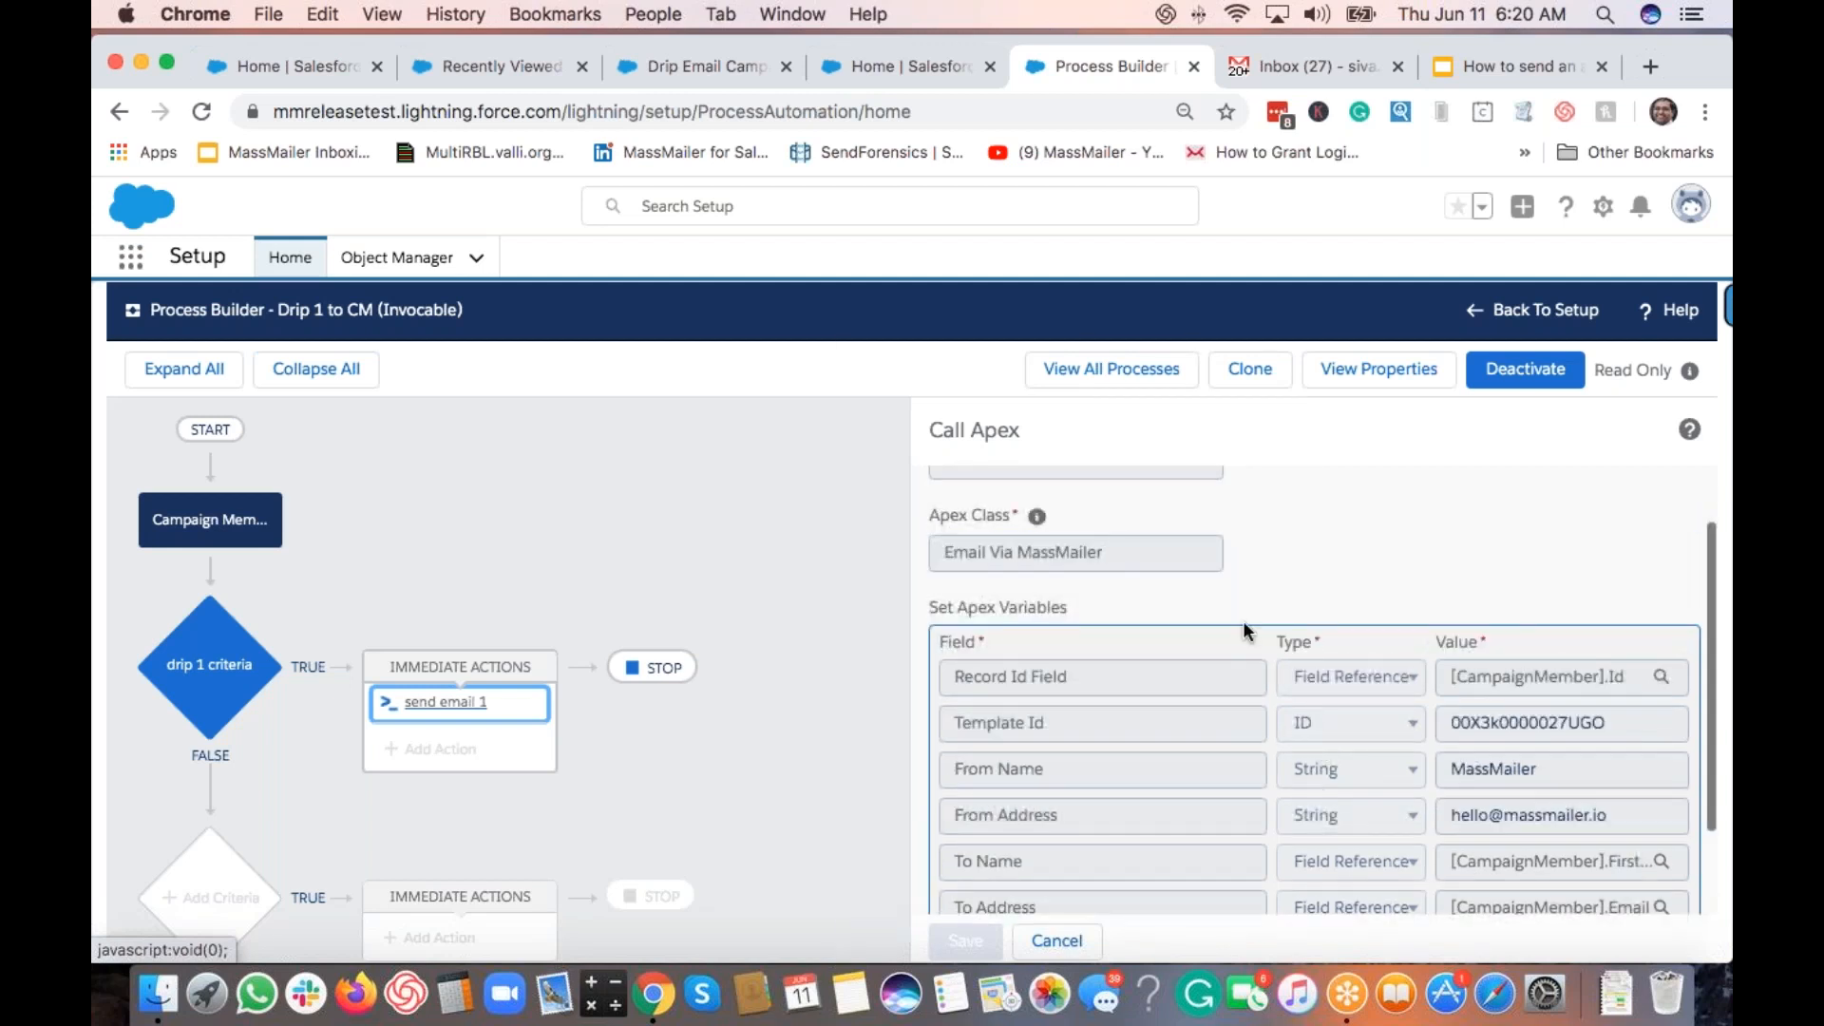
scroll(1258, 617, "up", 2)
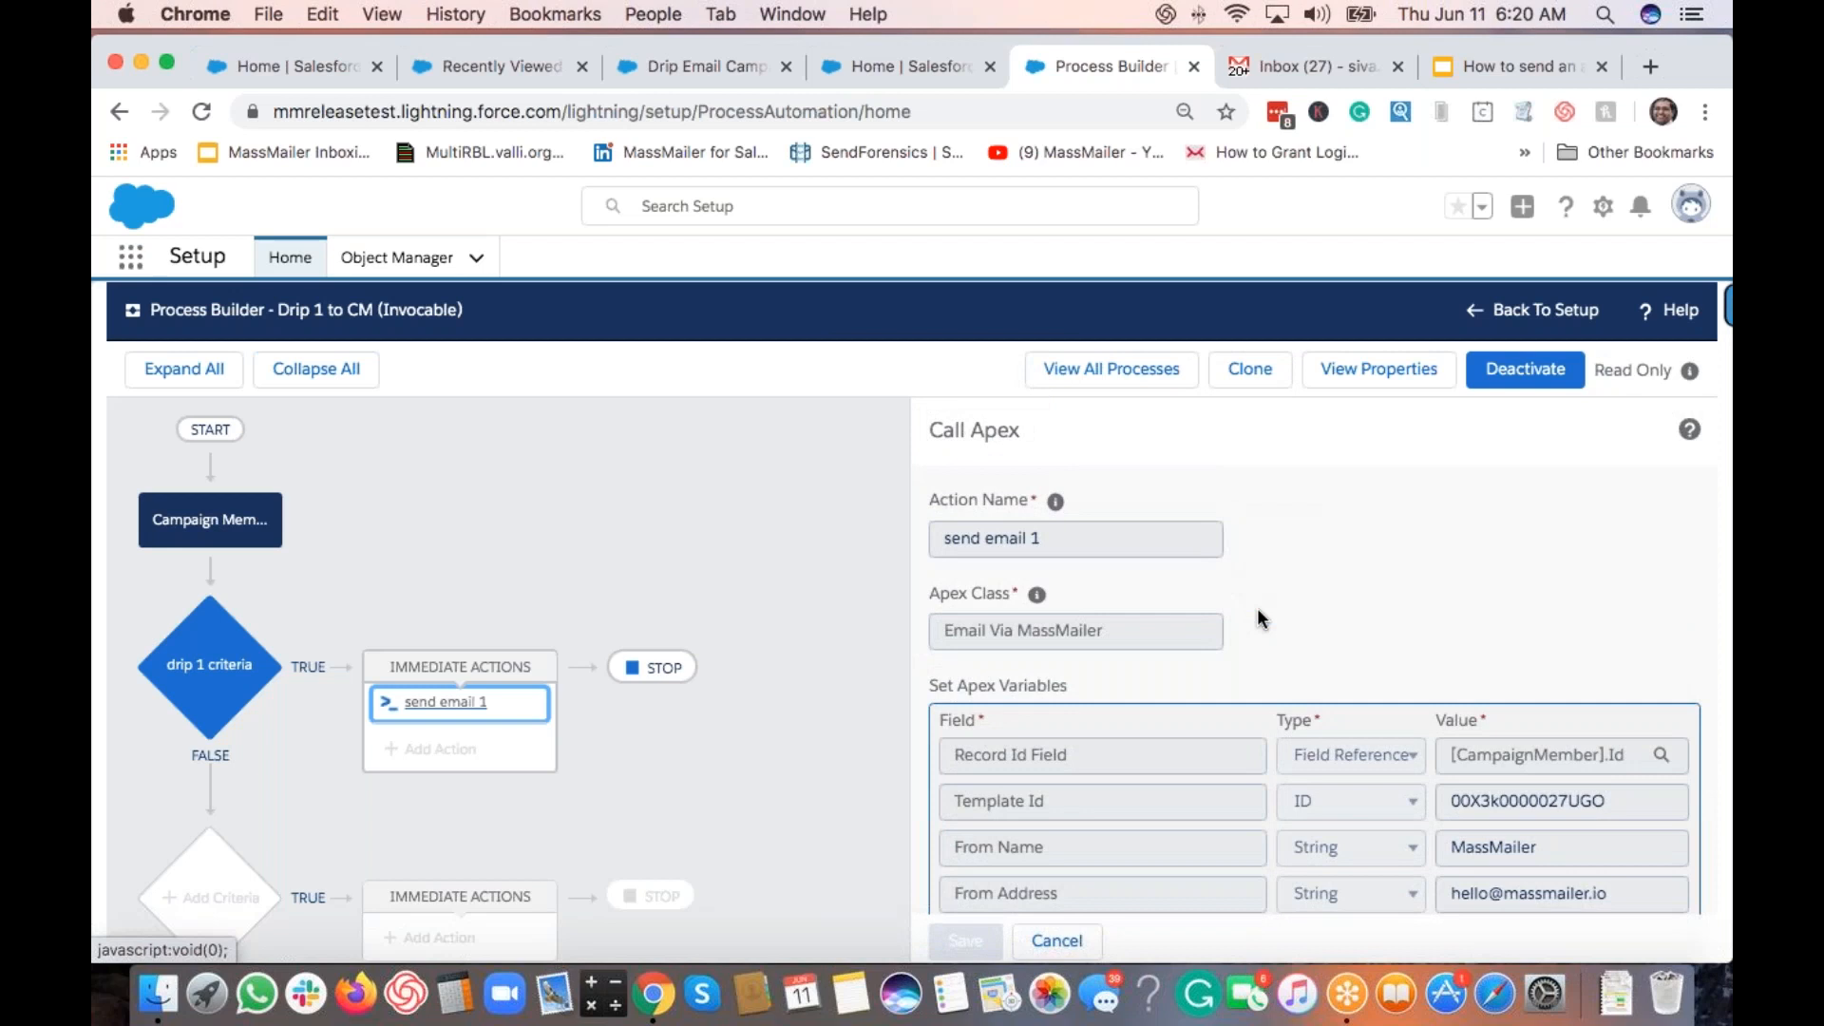
Step: Clone Drip 1 to CM as a new process named 'Drip 2 to CM' with API name Drip_2_to_CM
left_click(1253, 370)
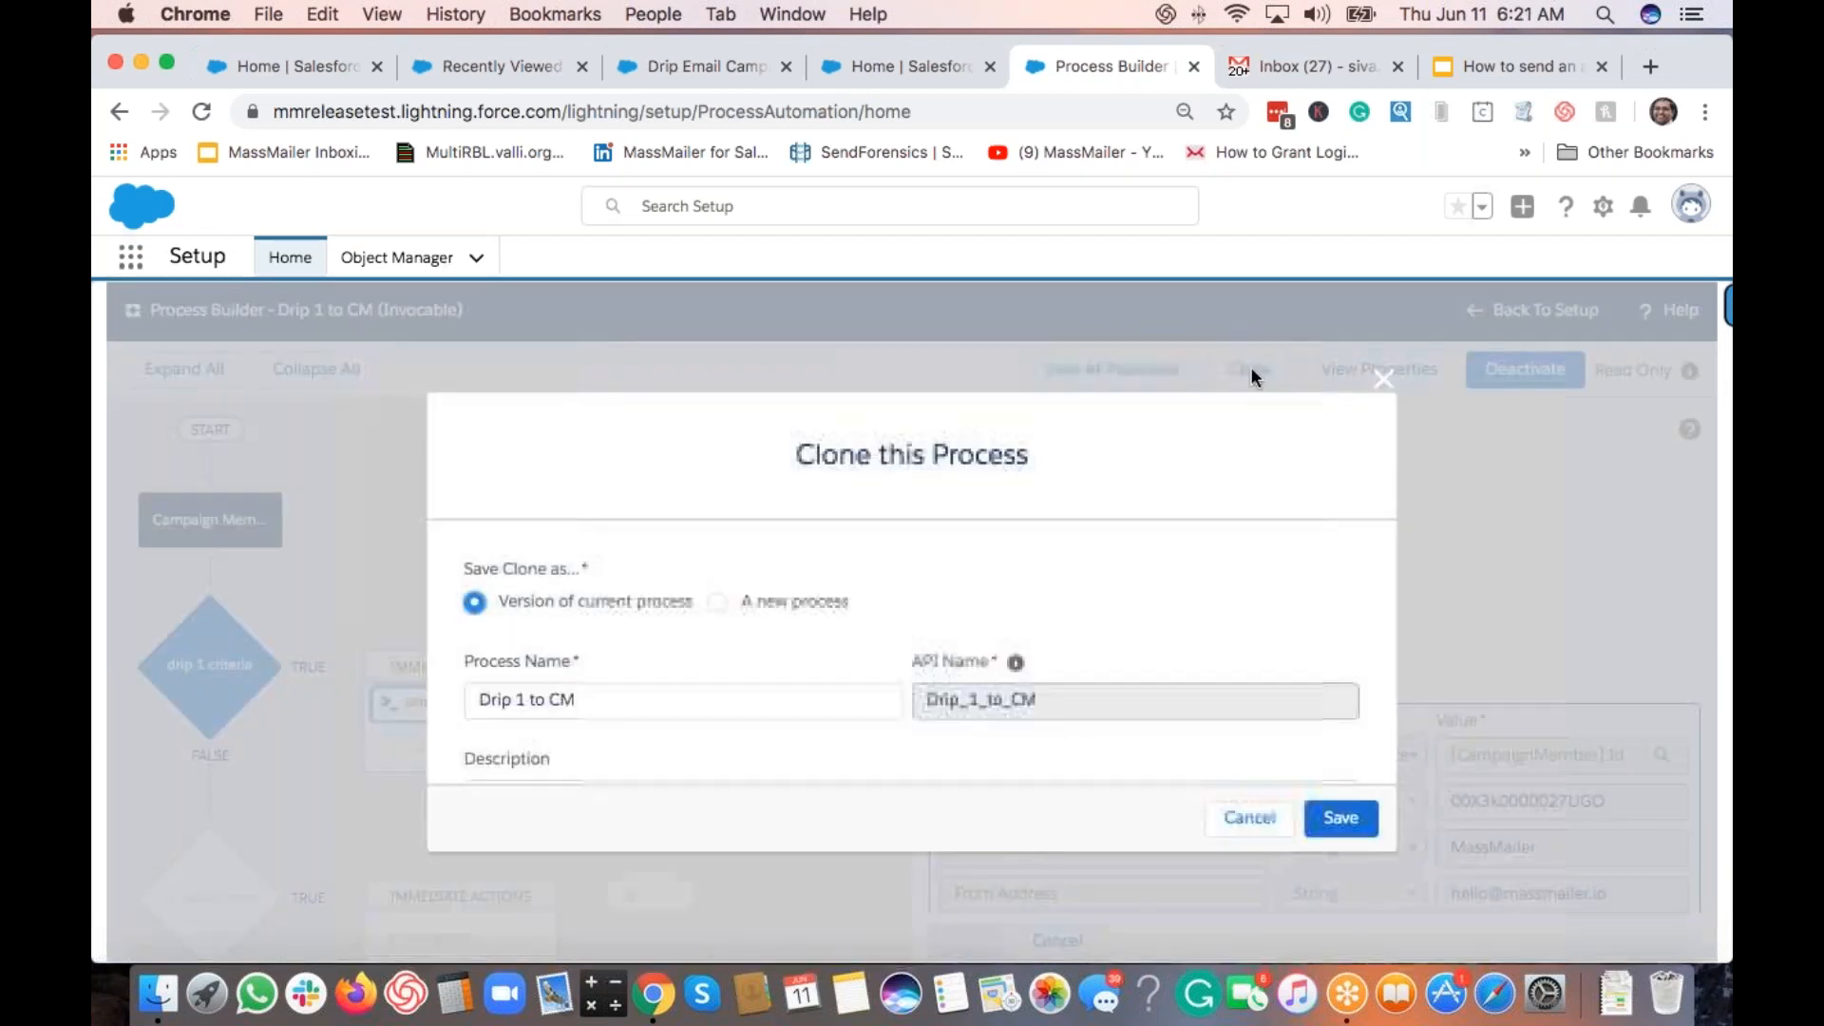
triple_click(585, 707)
key("super+c")
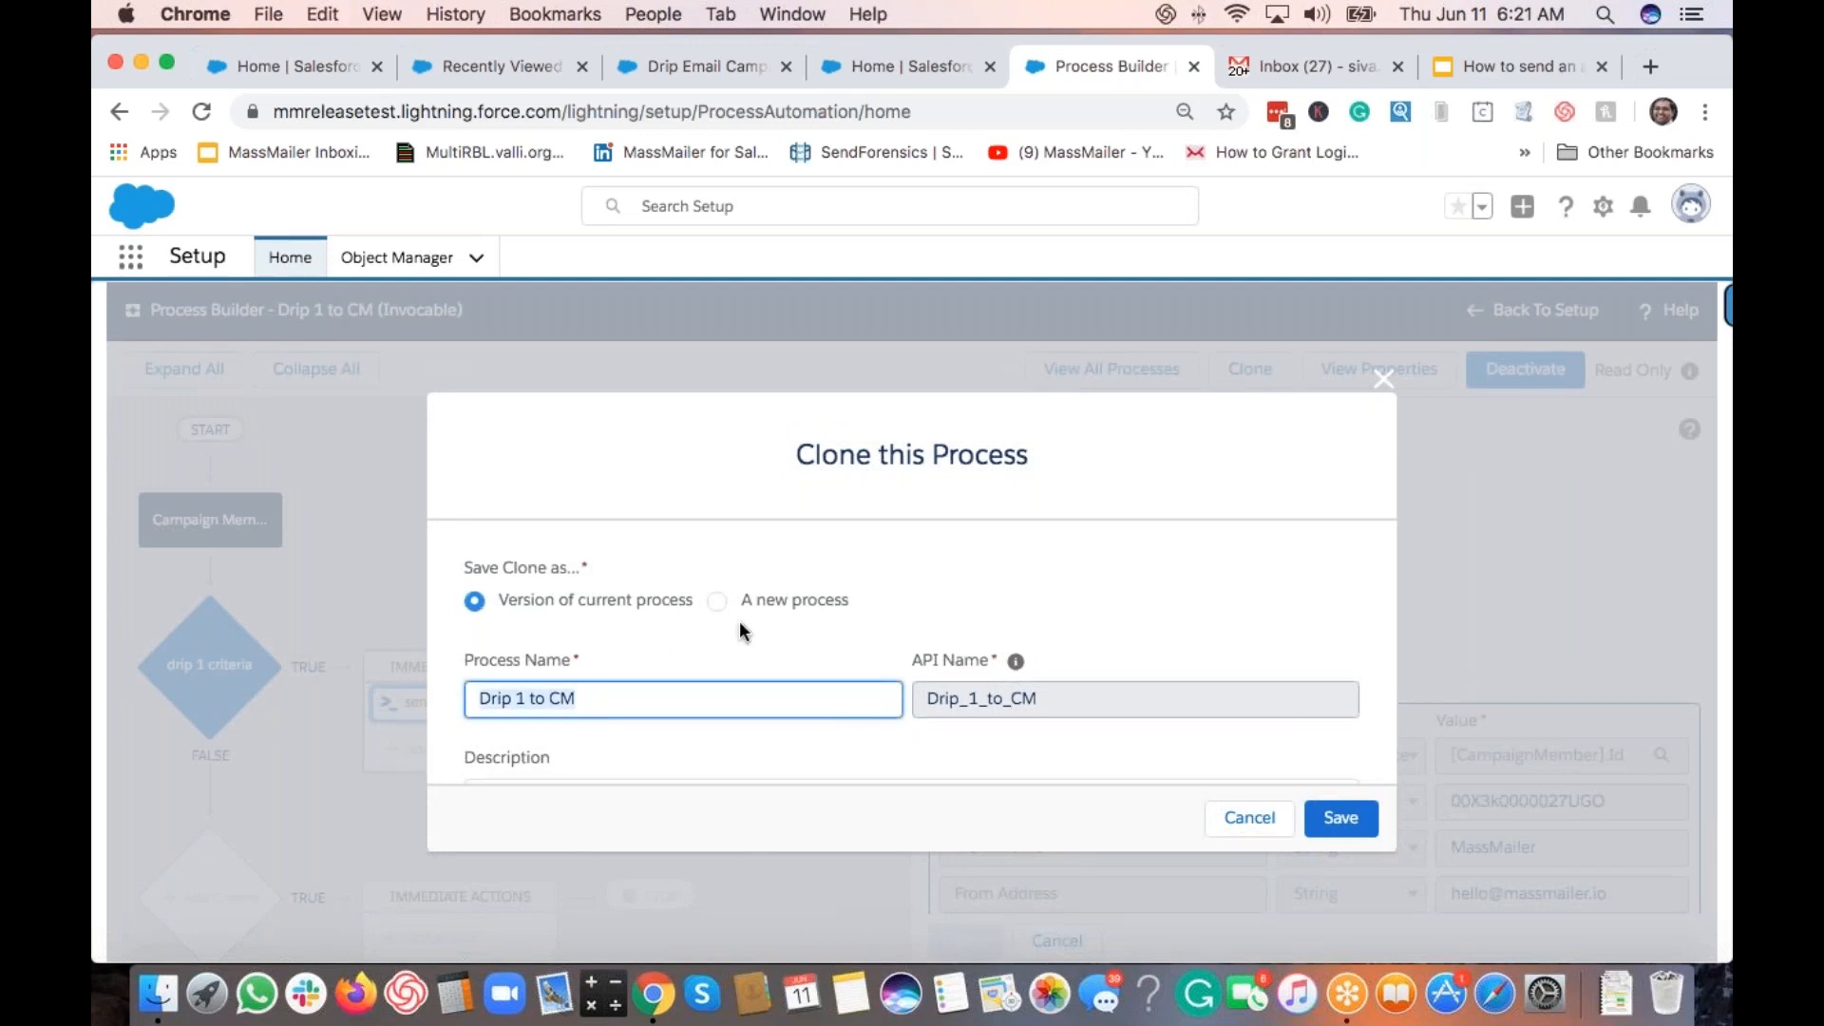
left_click(717, 600)
left_click(775, 703)
key("super+v")
key("Left")
key("Left")
key("Left")
key("Left")
key("Left")
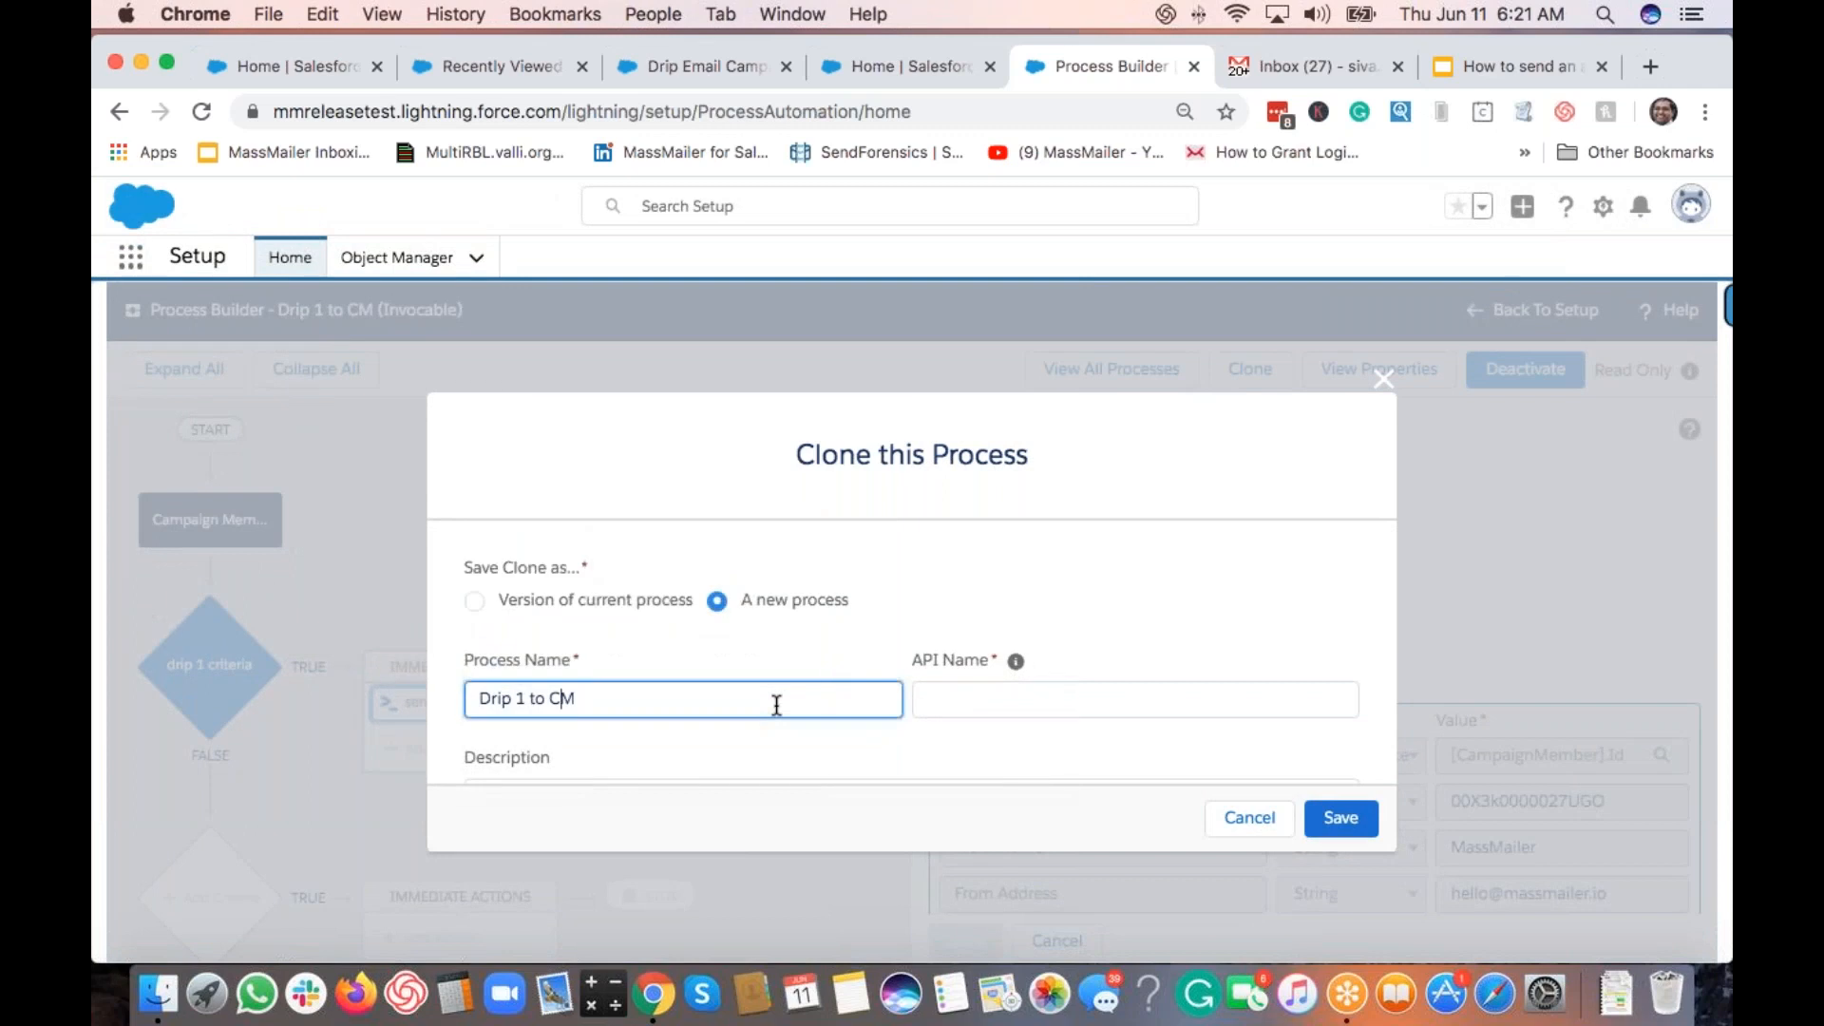
key("BackSpace")
type("2")
key("Tab")
key("Tab")
key("Tab")
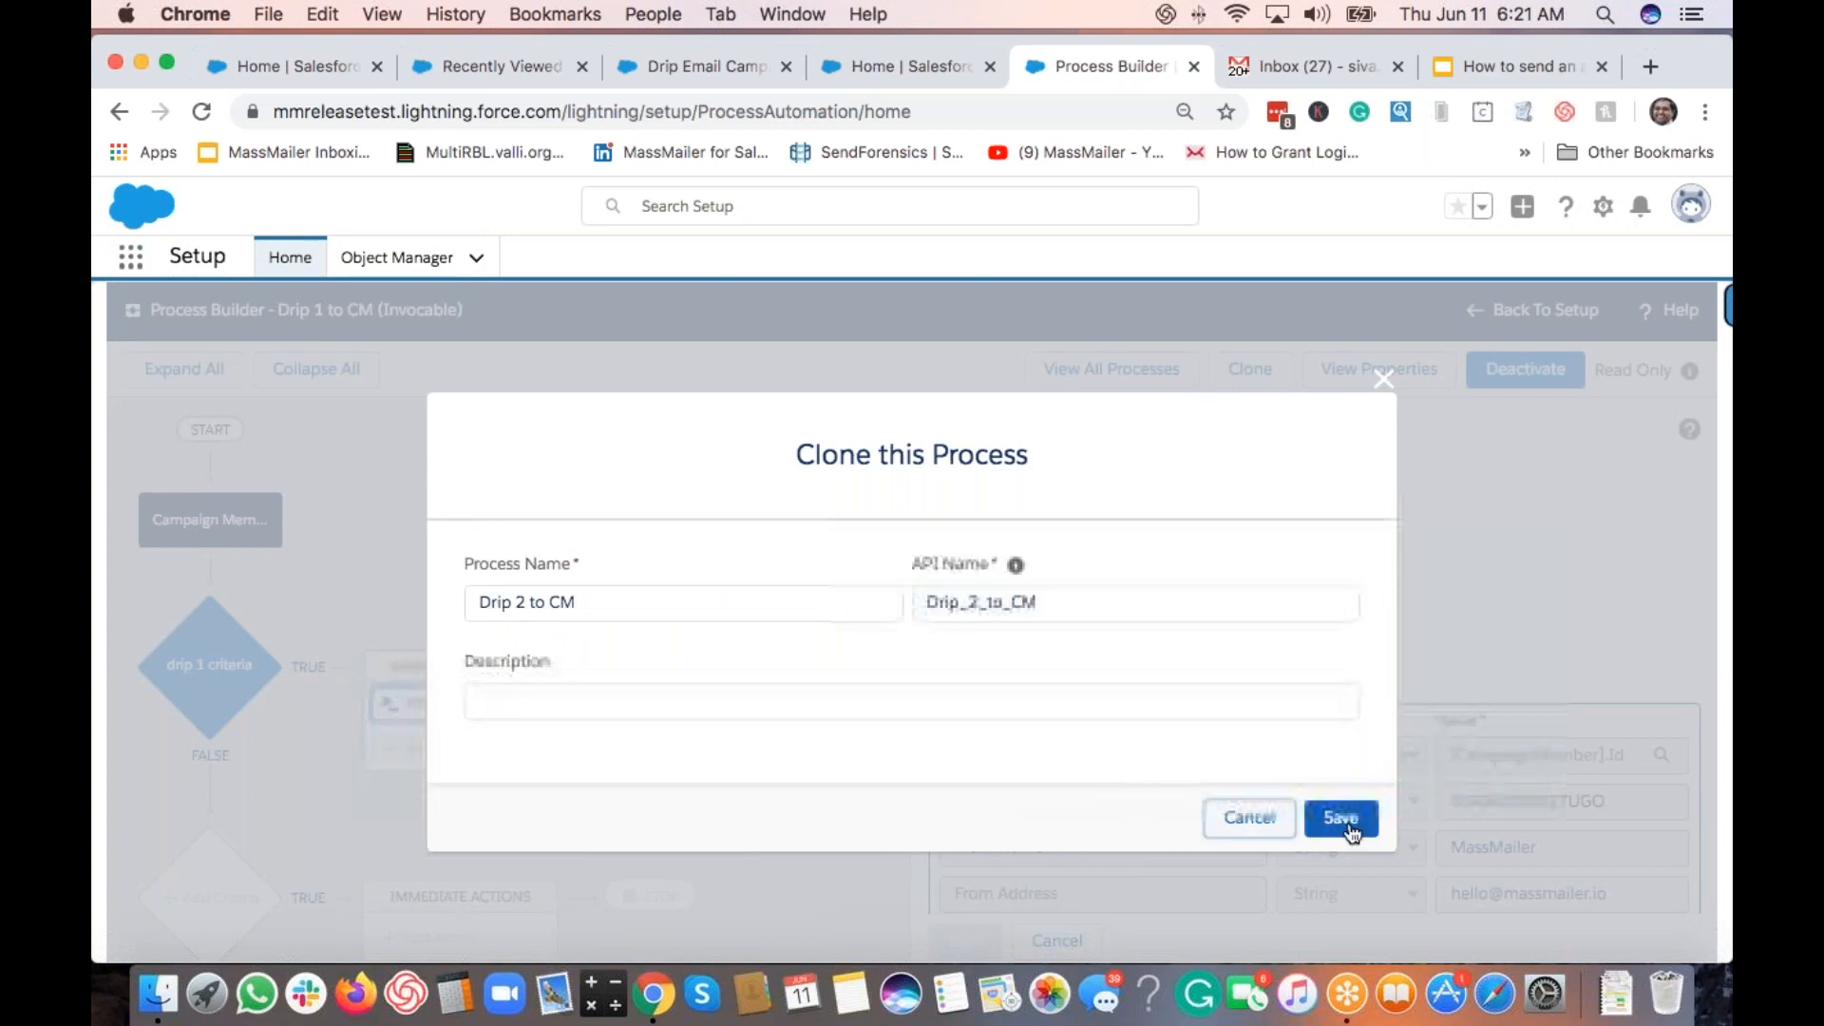
left_click(1340, 818)
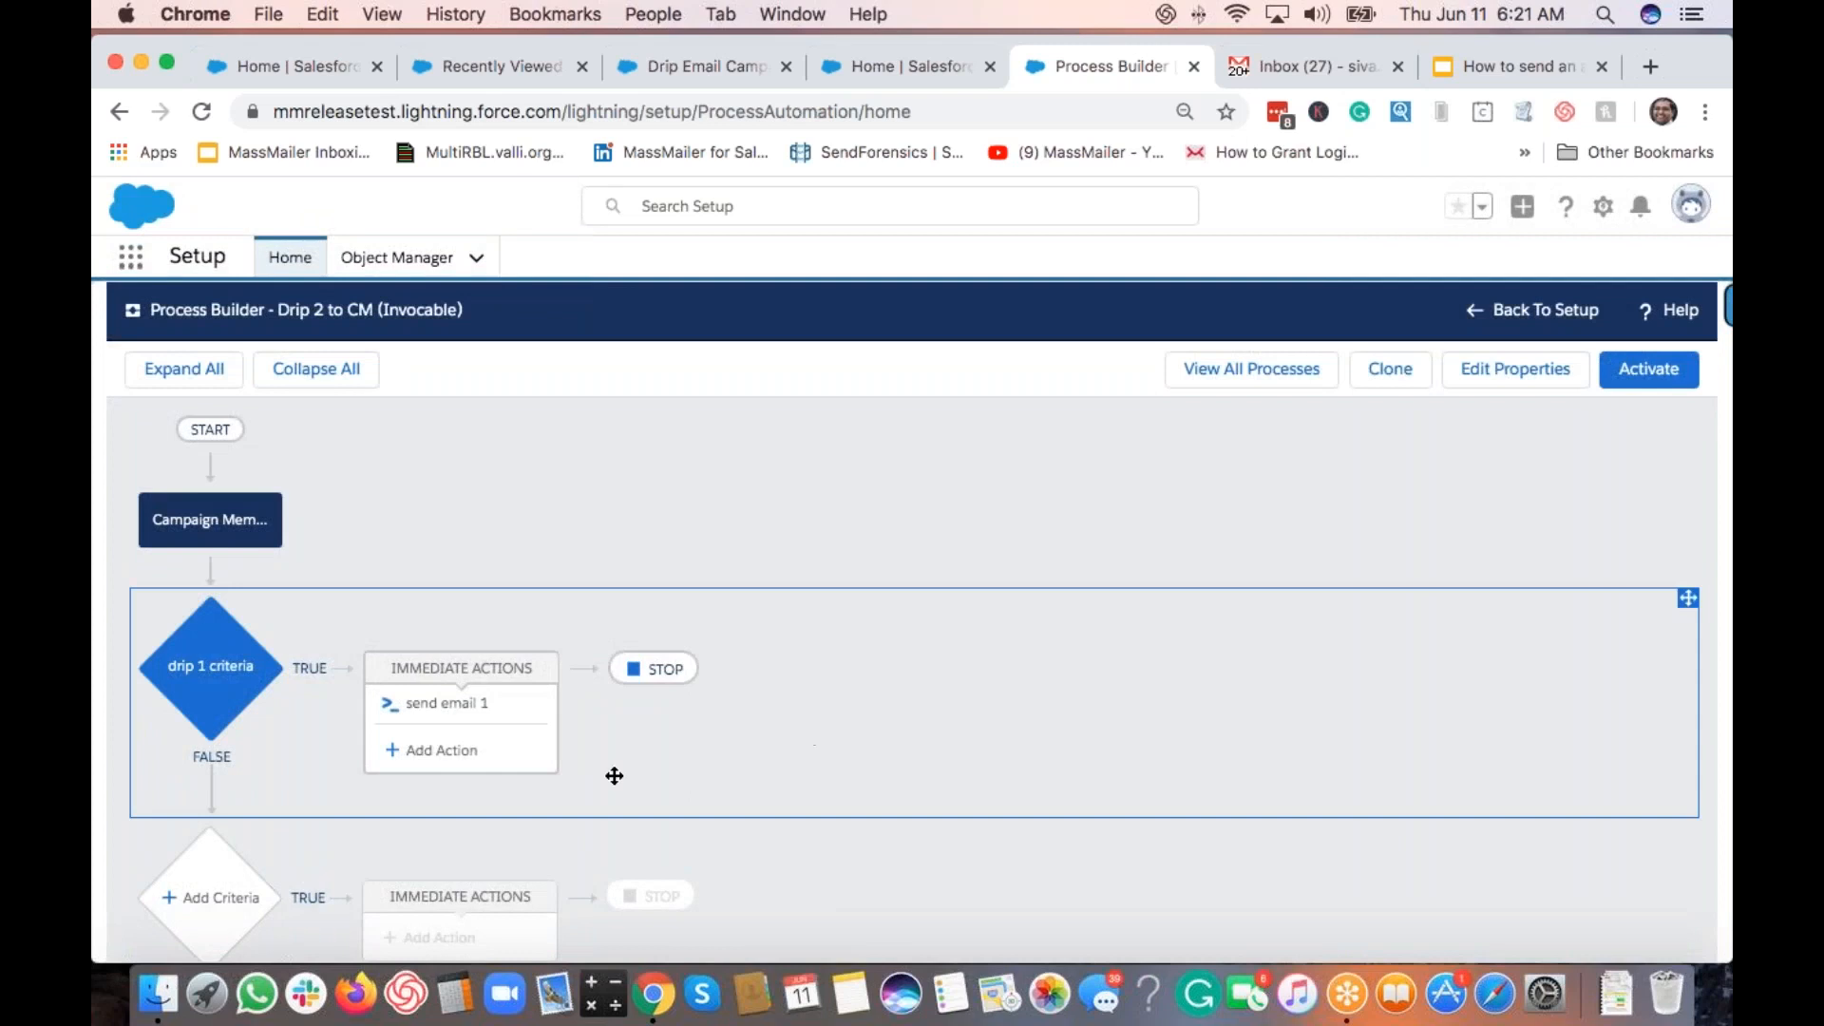
Step: Rename the criteria node from 'drip 1 criteria' to 'drip 2 criteria' and save it
left_click(228, 670)
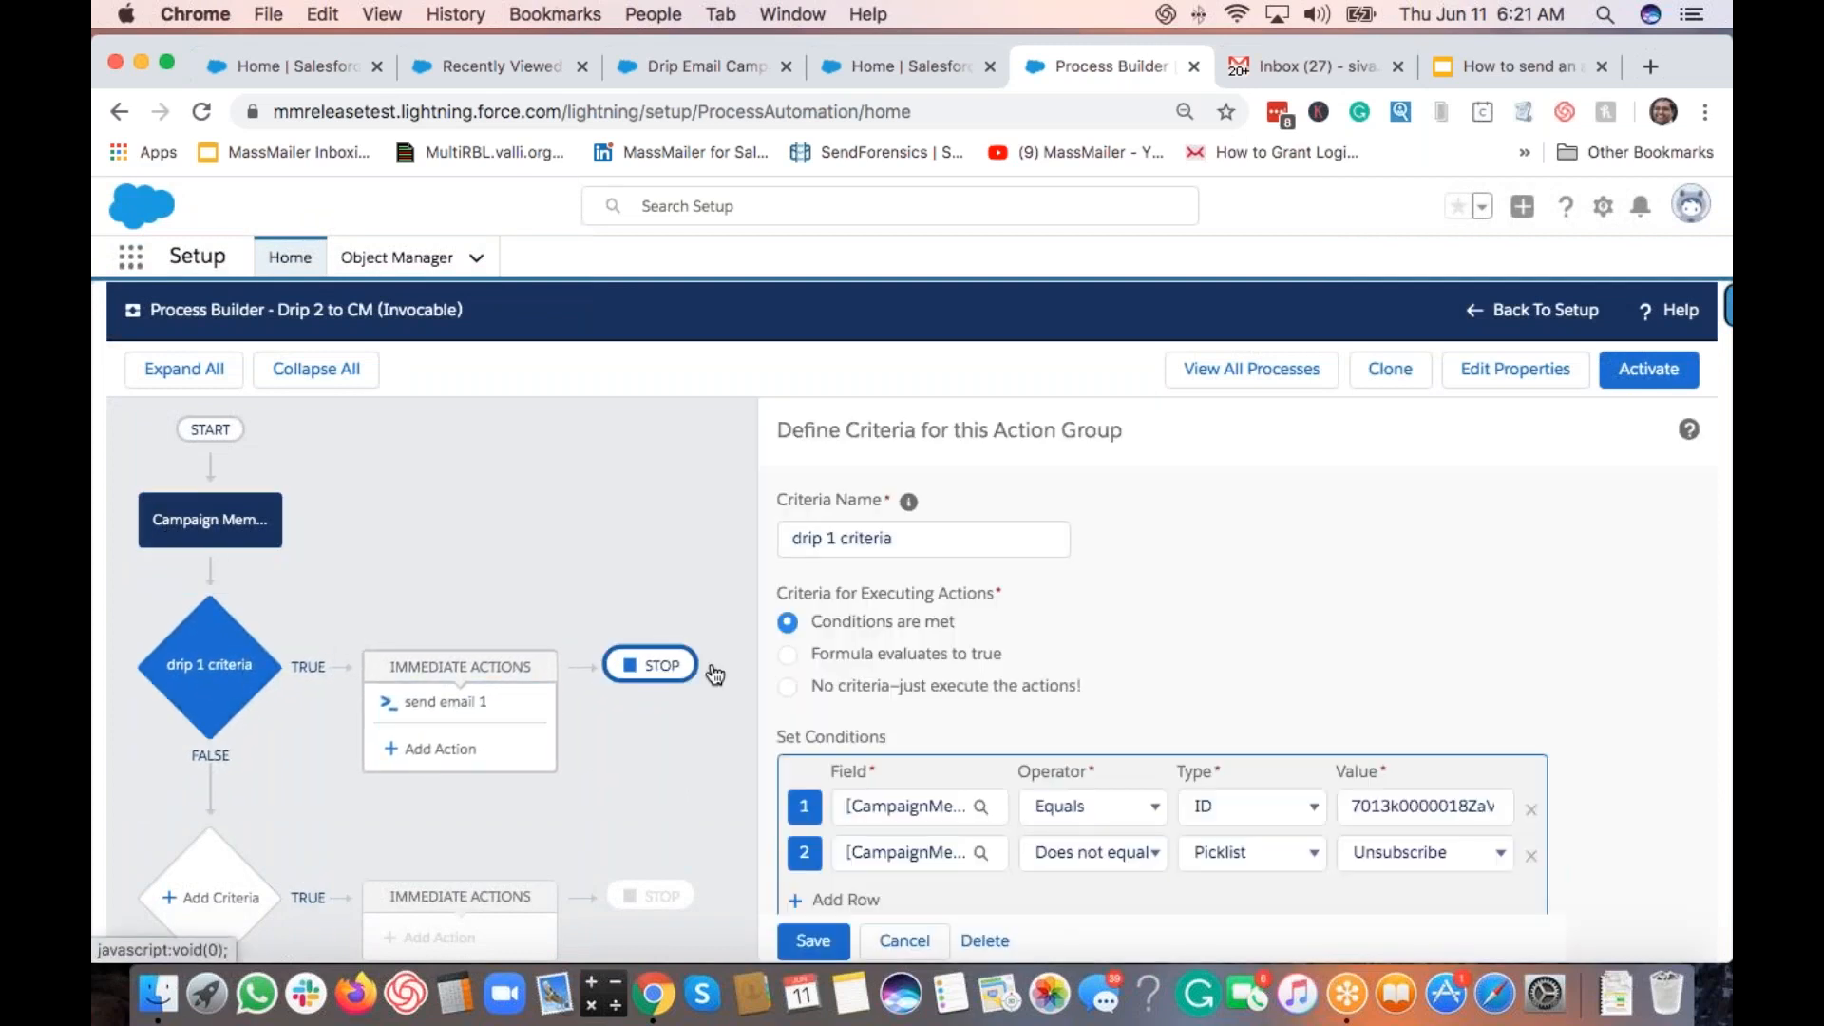
left_click(830, 539)
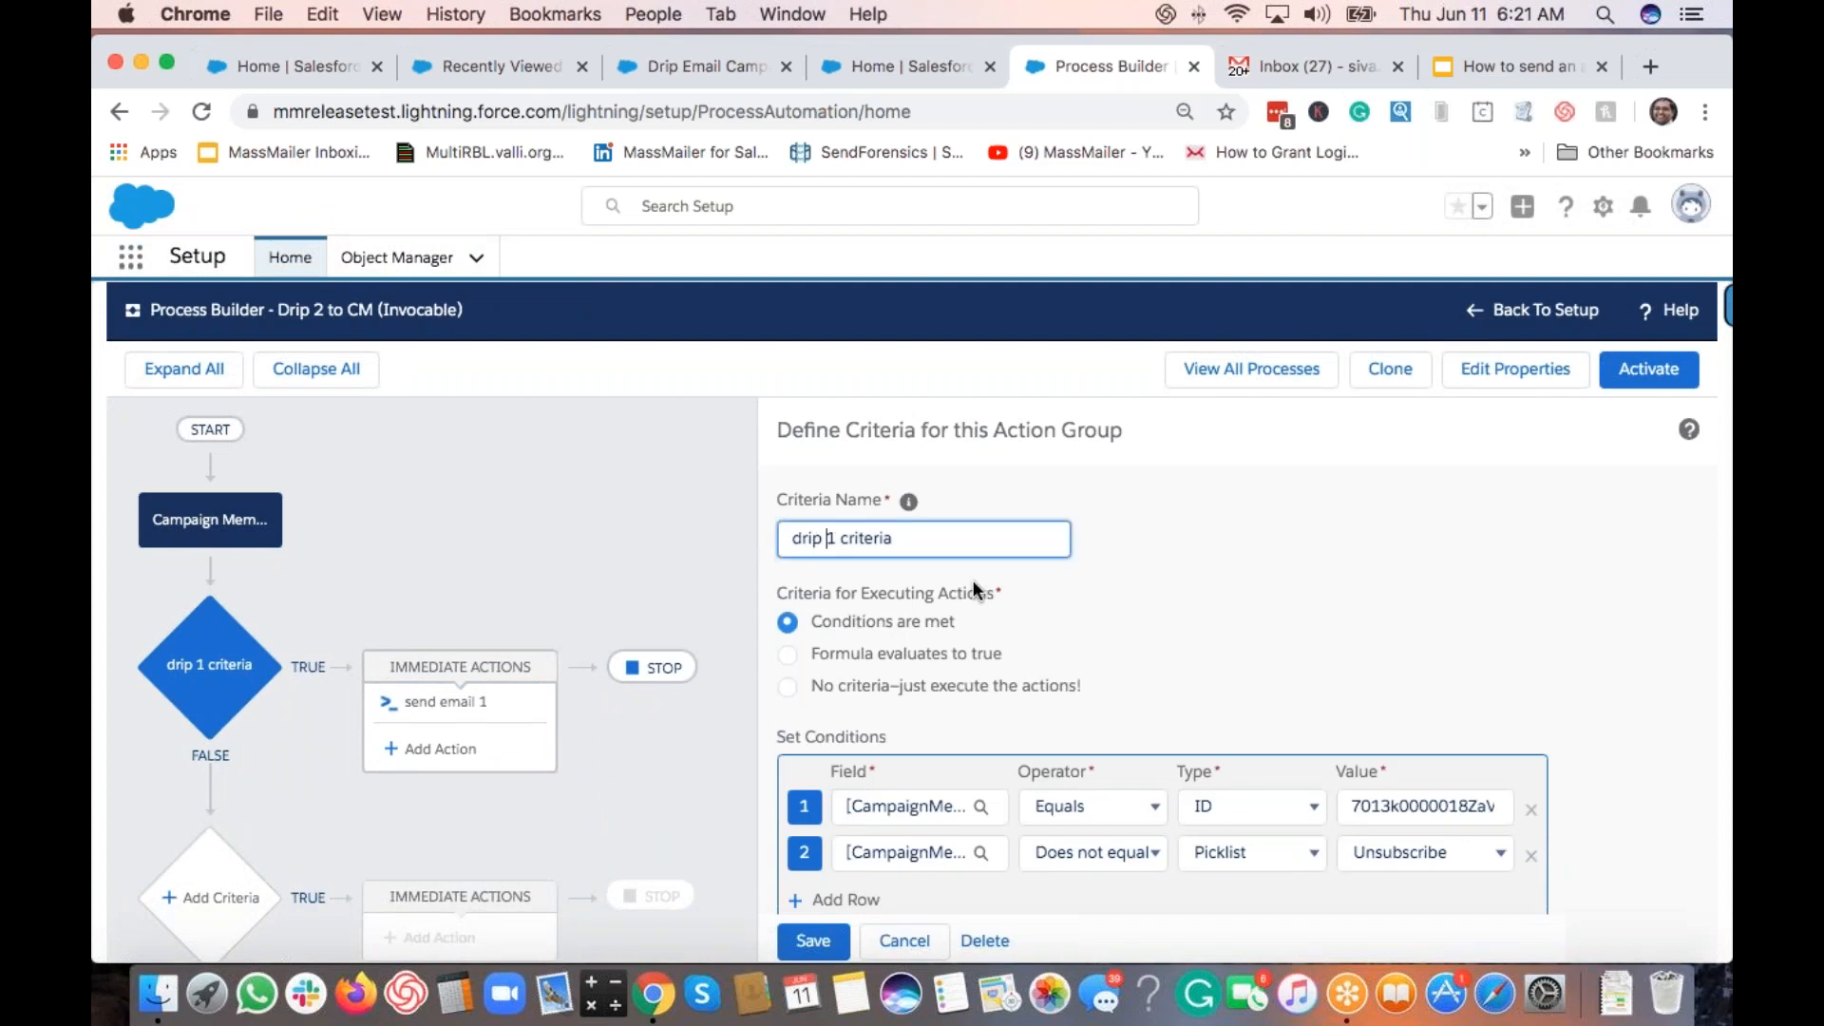
key("BackSpace")
type("2")
left_click(826, 944)
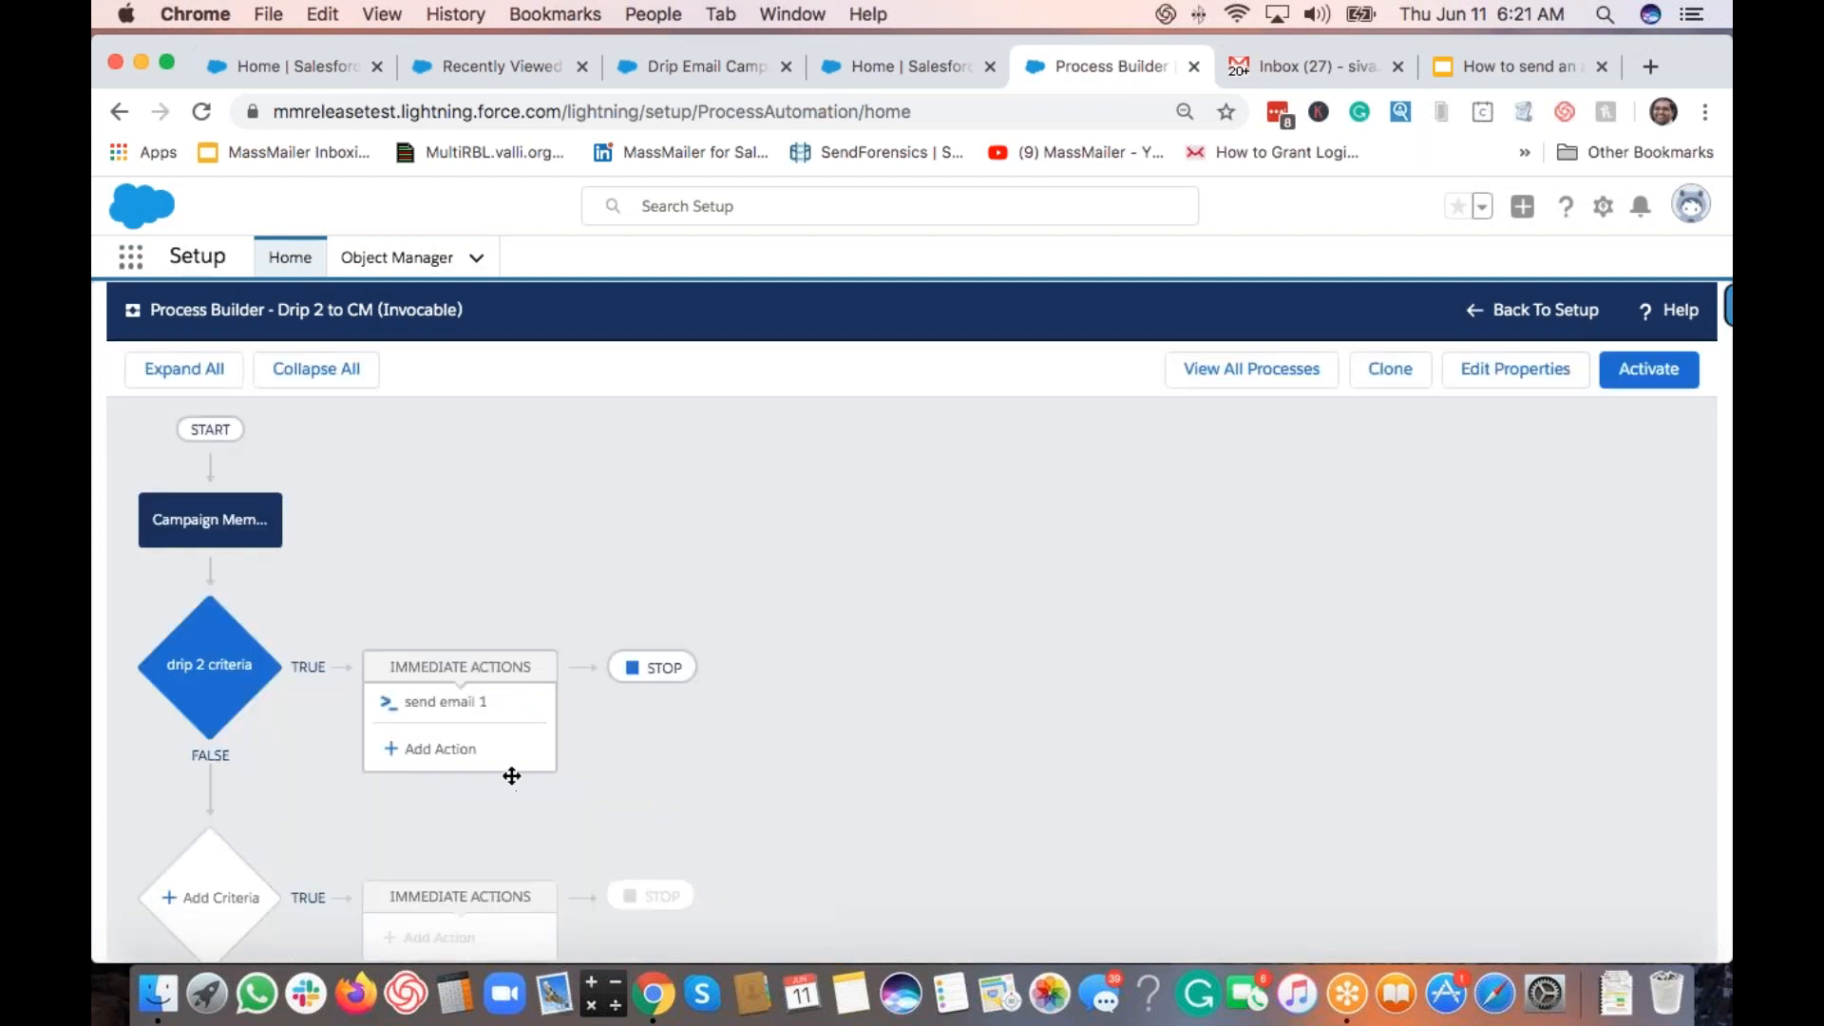
Step: Add a third condition to the drip 2 criteria using the Status field
left_click(204, 676)
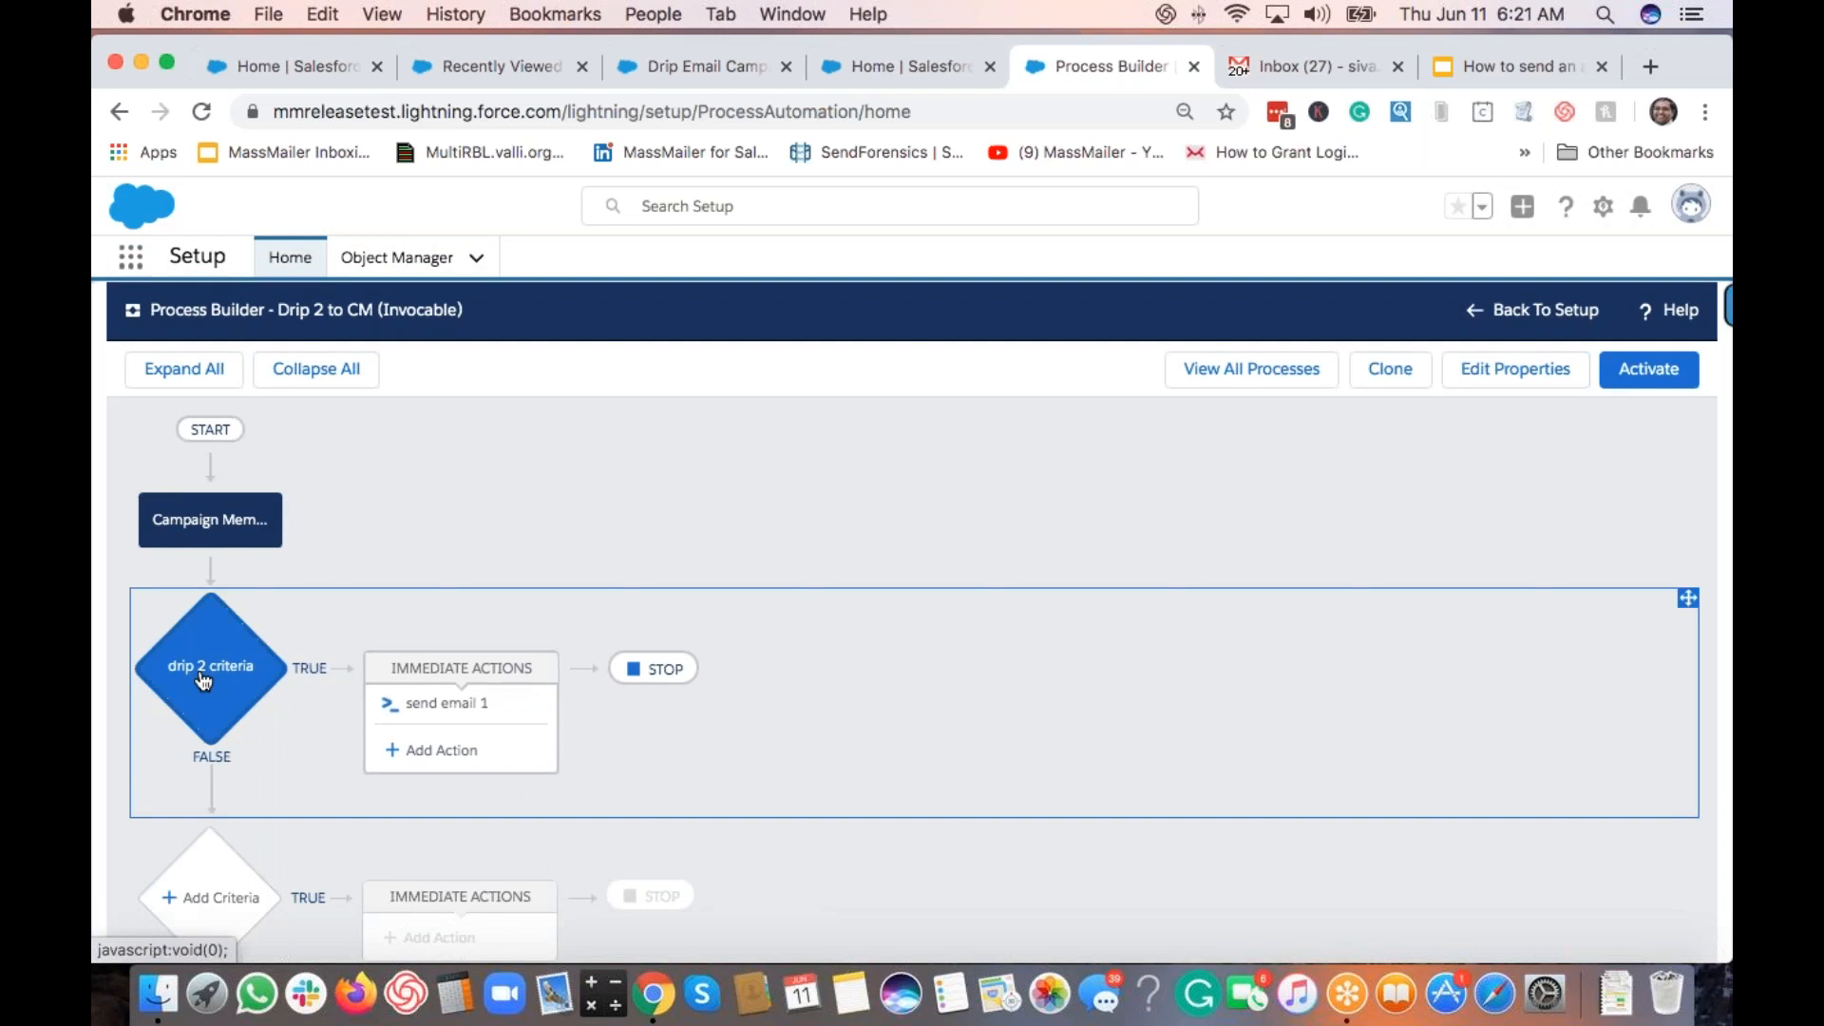
left_click(904, 881)
scroll(855, 807, "down", 2)
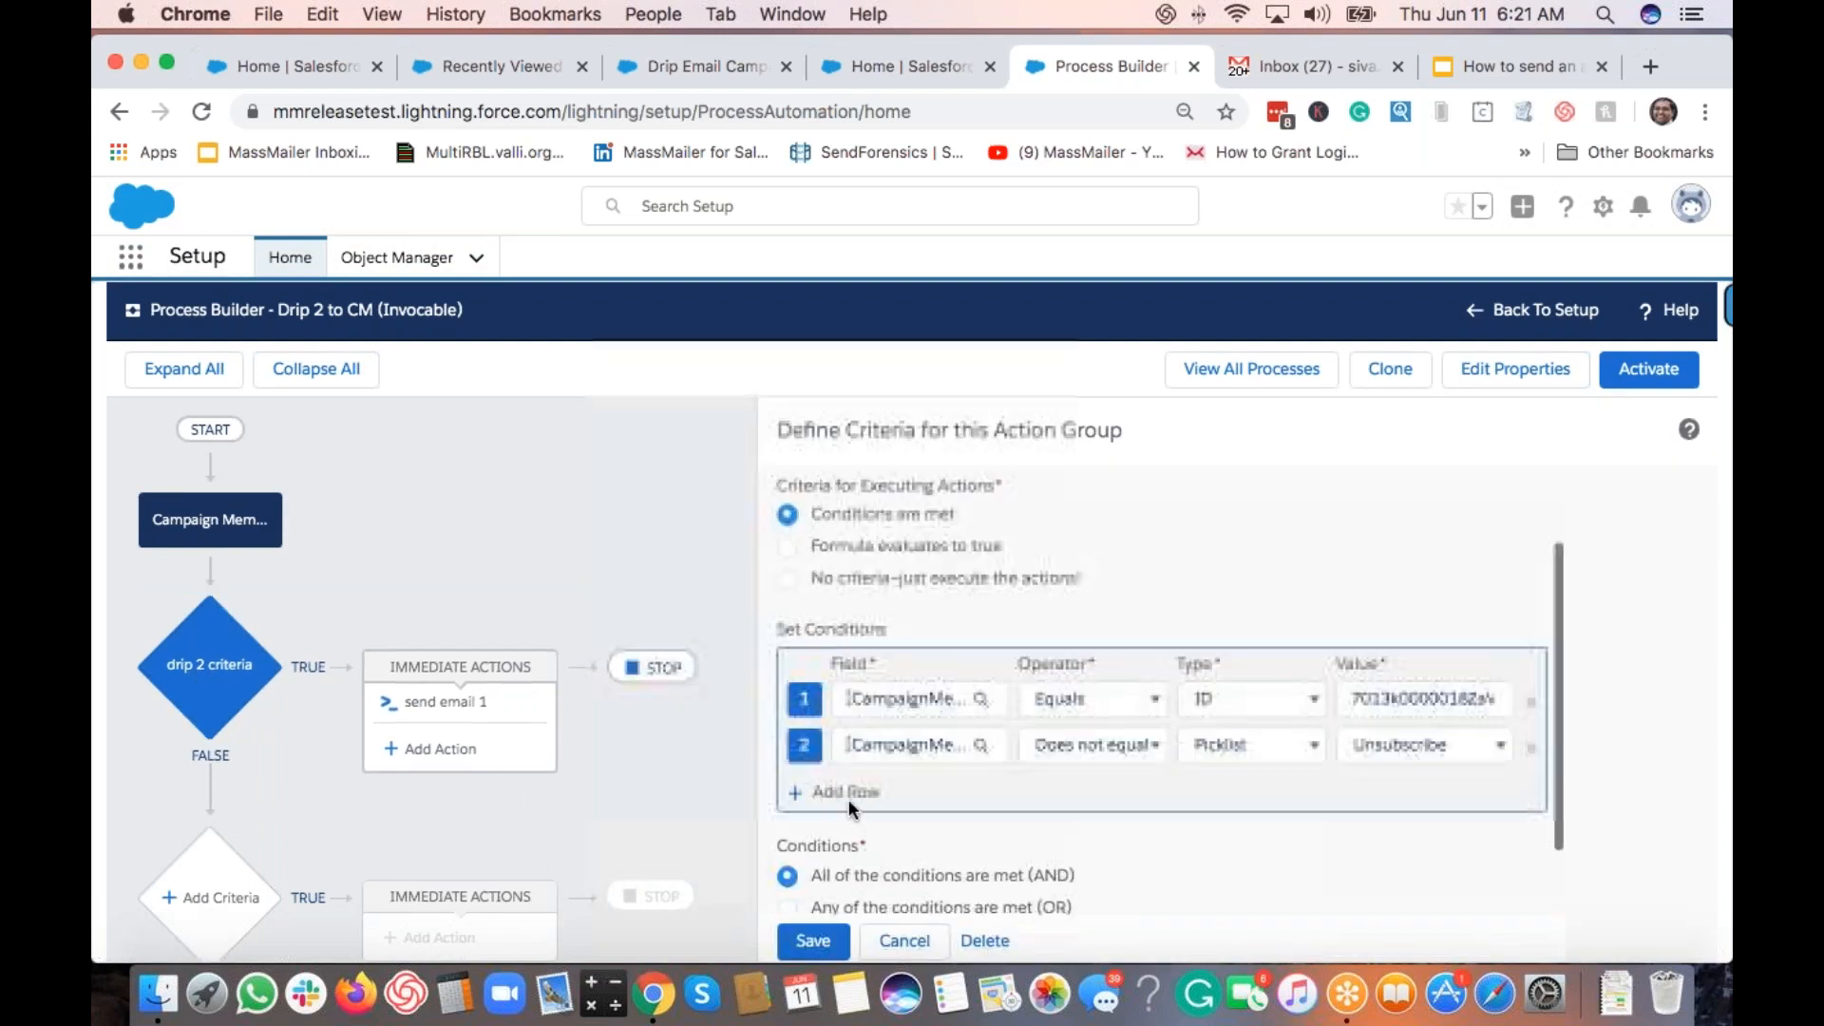
left_click(904, 792)
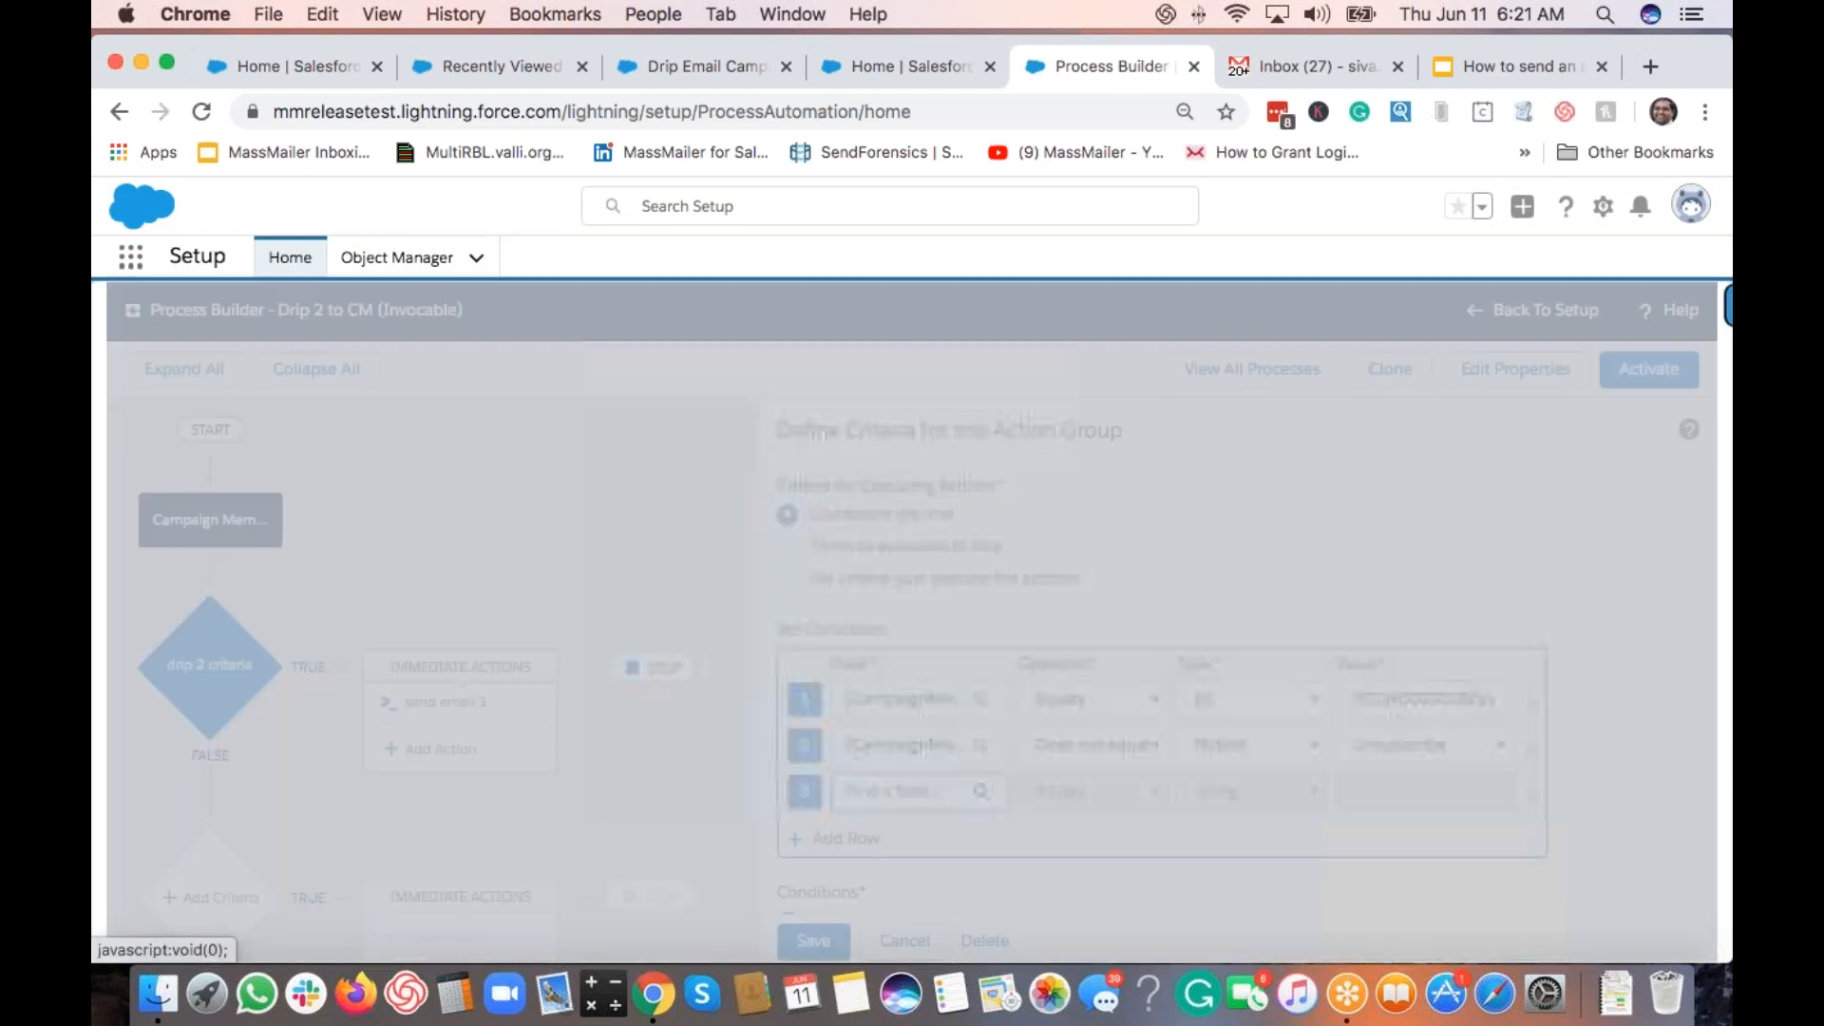
type("statu")
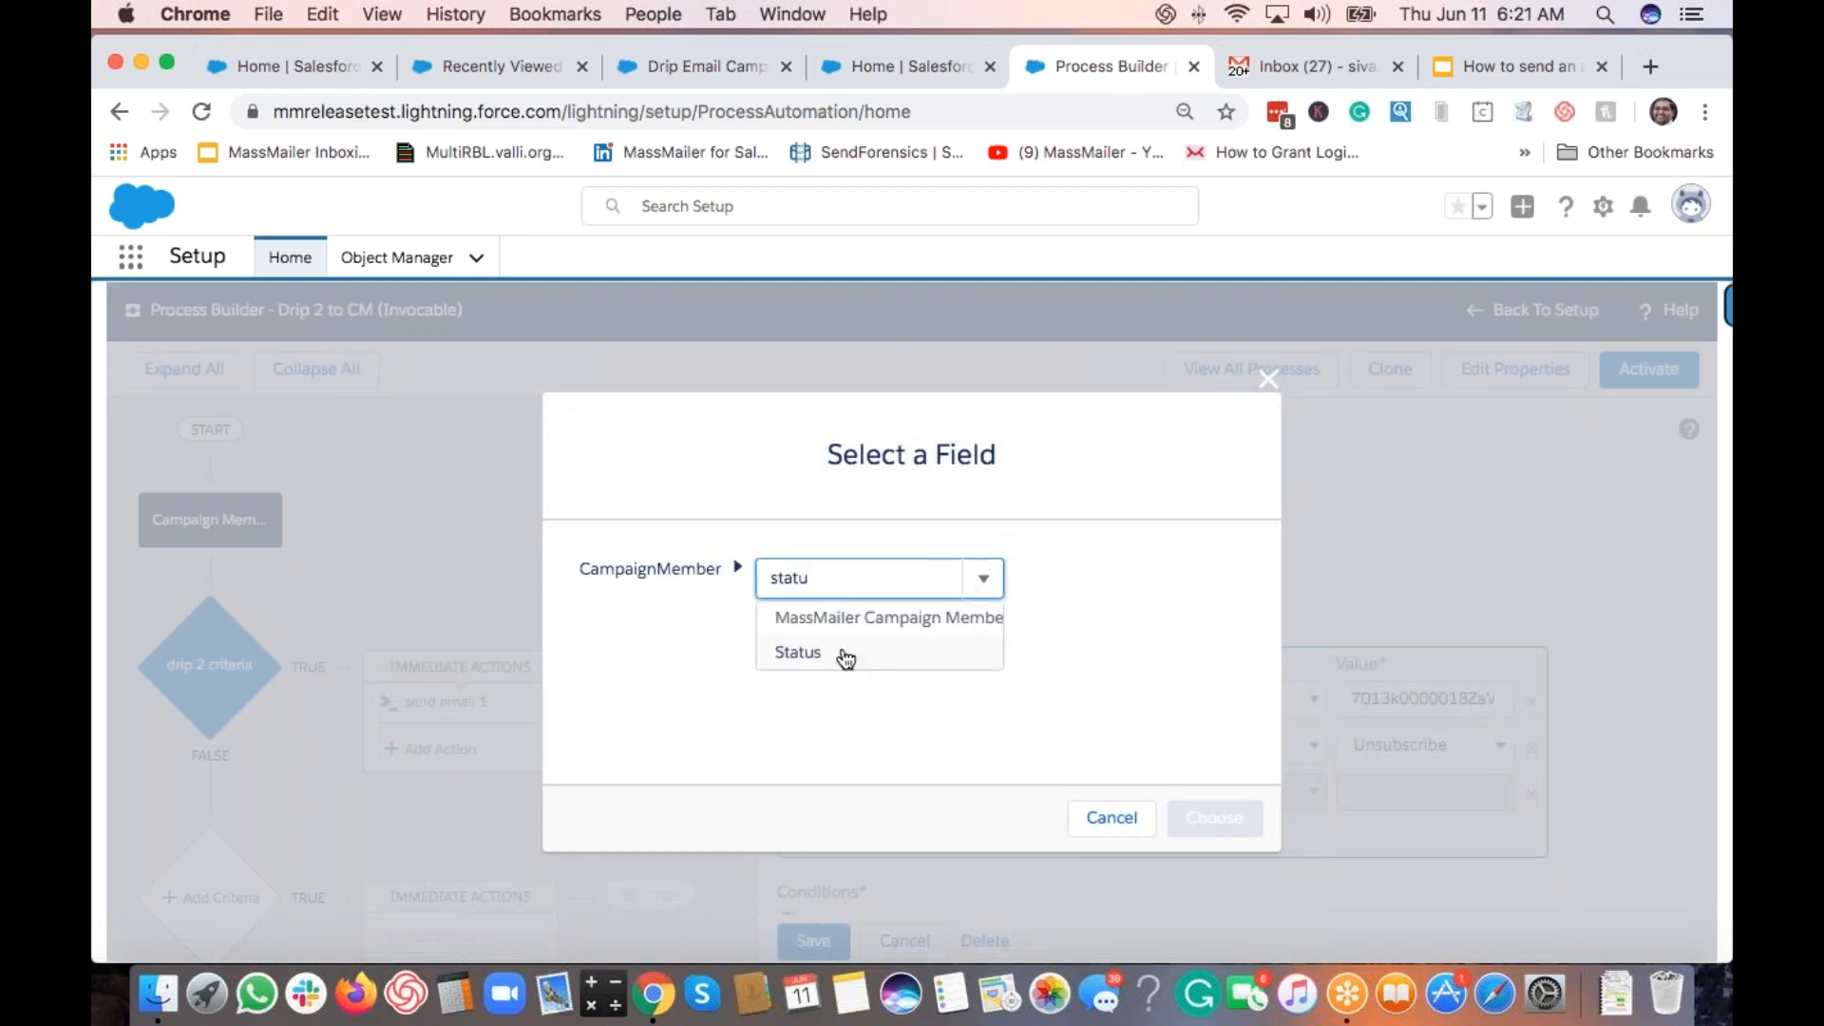
left_click(846, 655)
left_click(1222, 818)
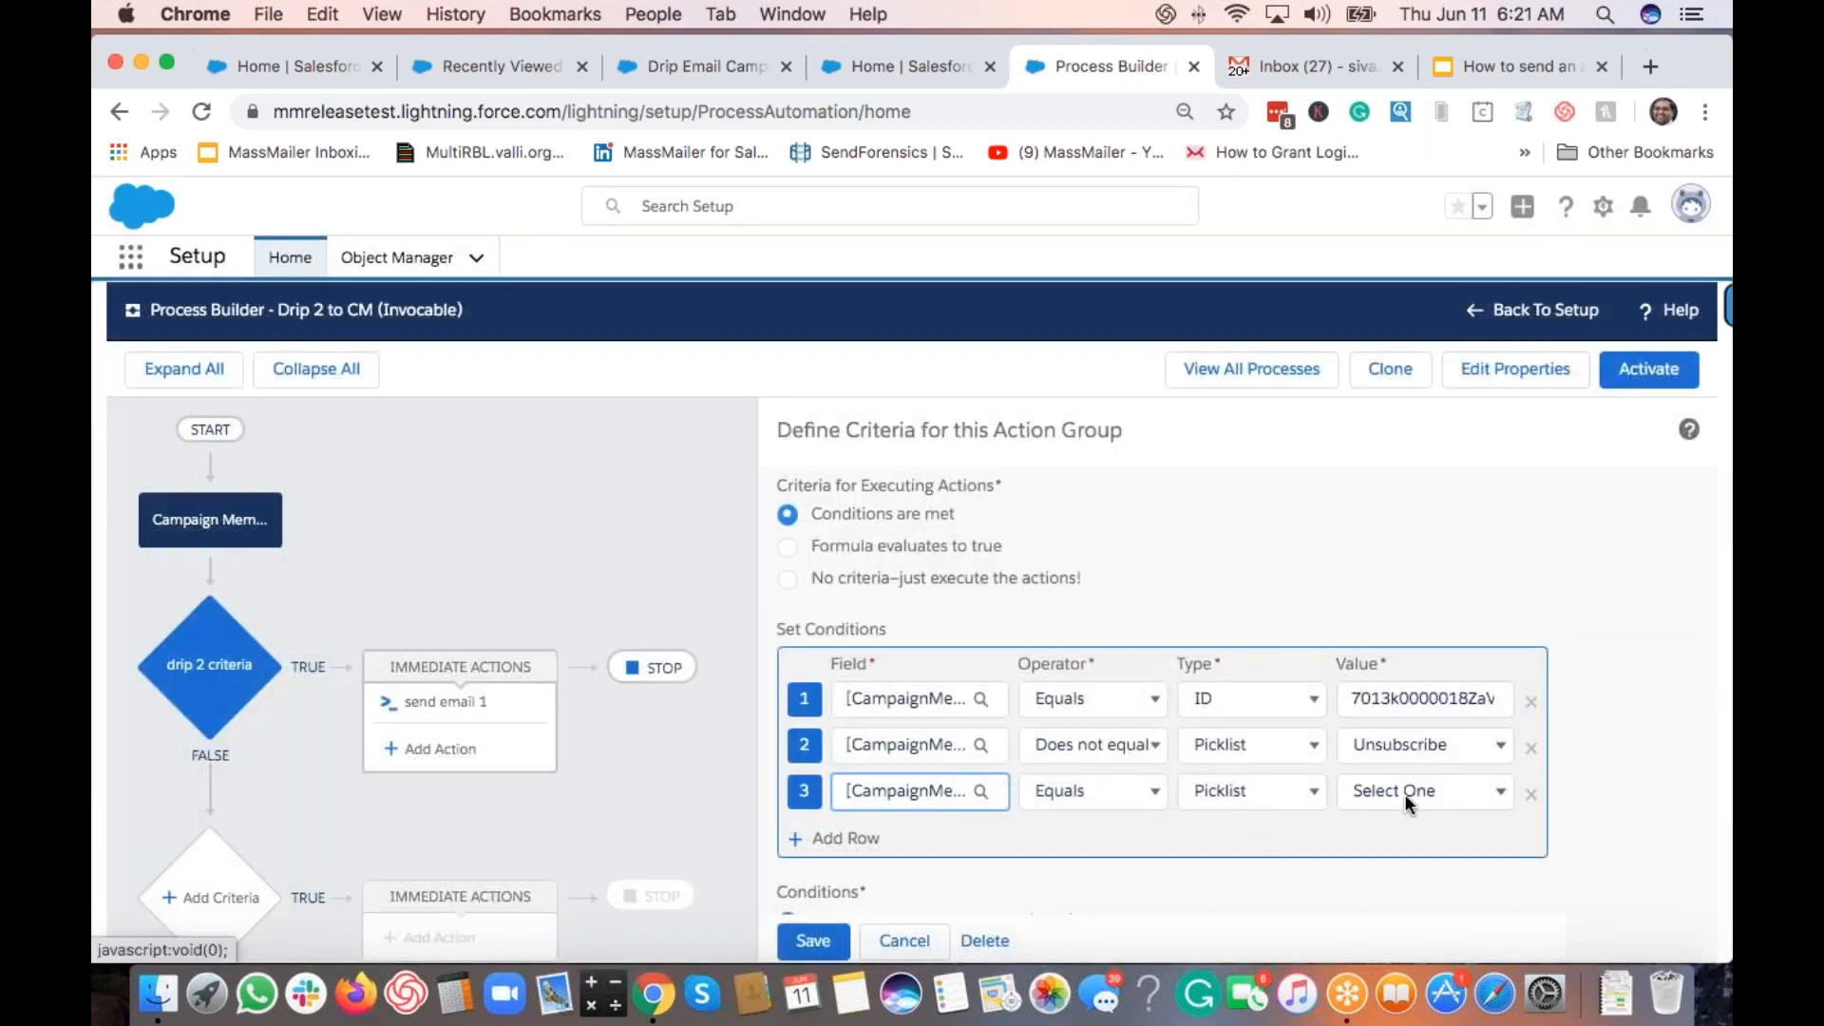
Step: Set the third condition to Status Does not equal Dropped and save the criteria
left_click(1121, 798)
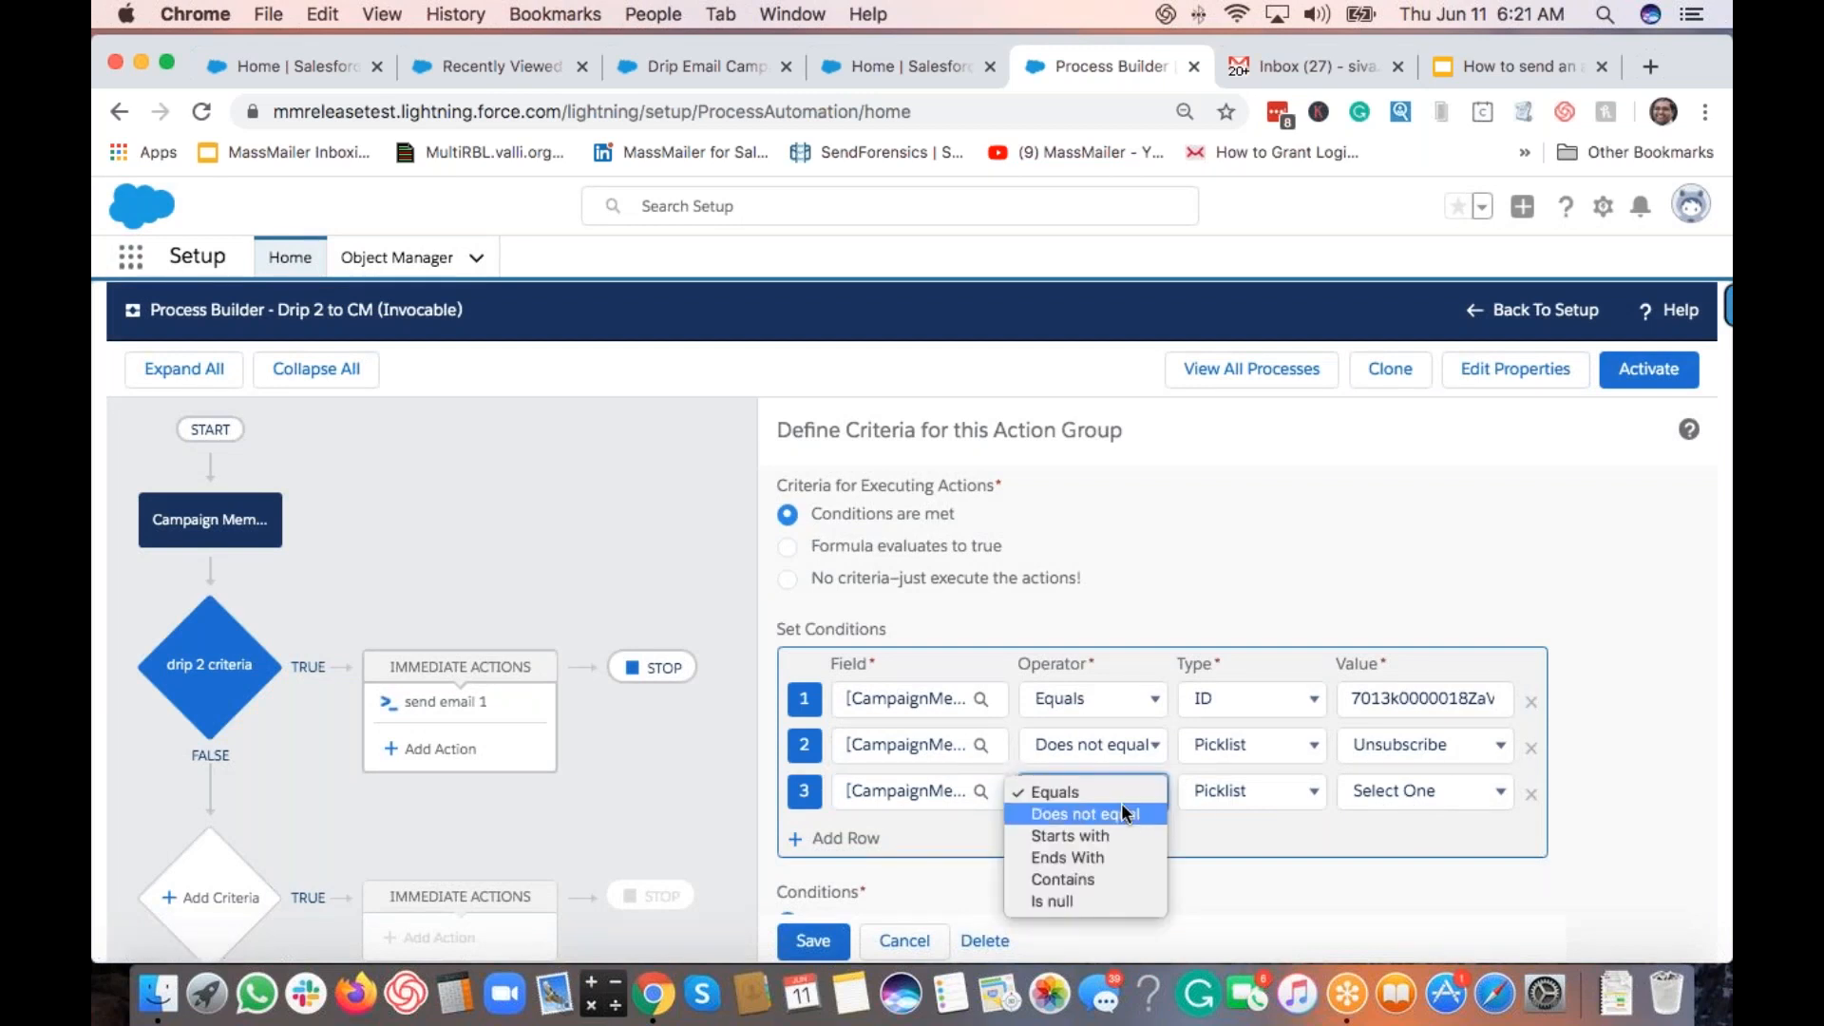
left_click(1121, 813)
left_click(1422, 790)
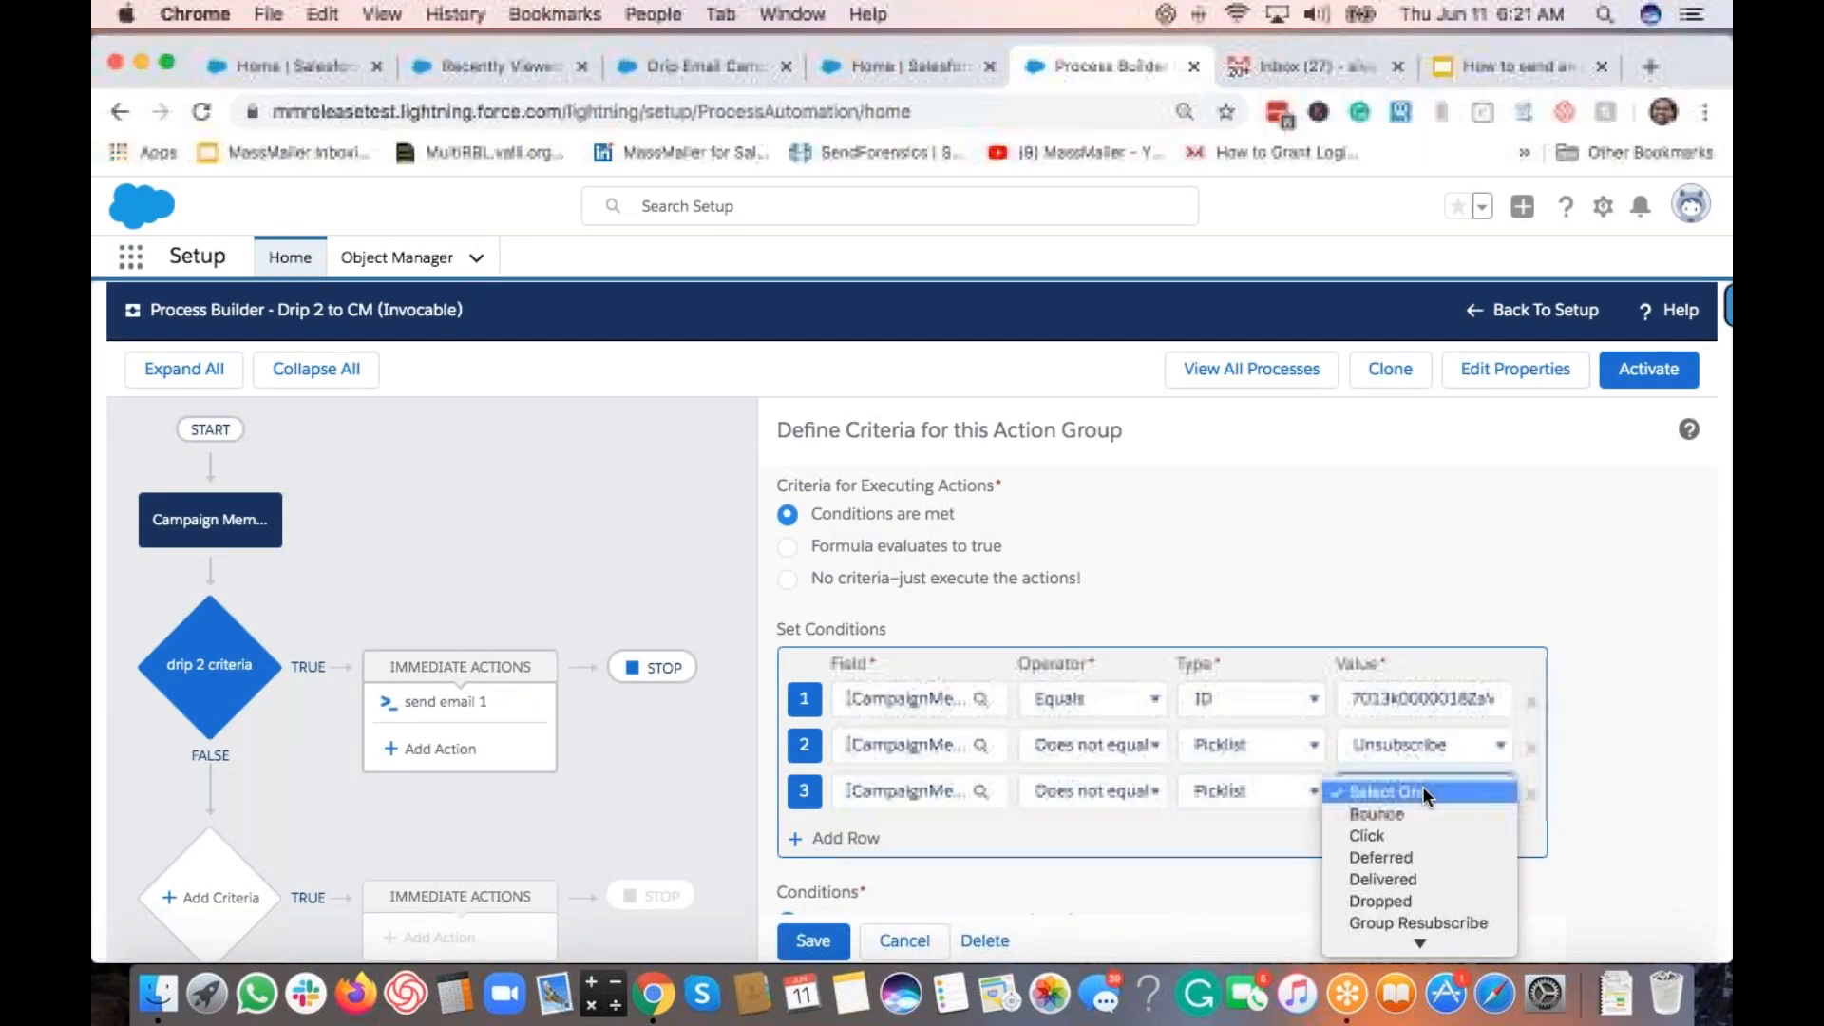
scroll(1440, 863, "down", 3)
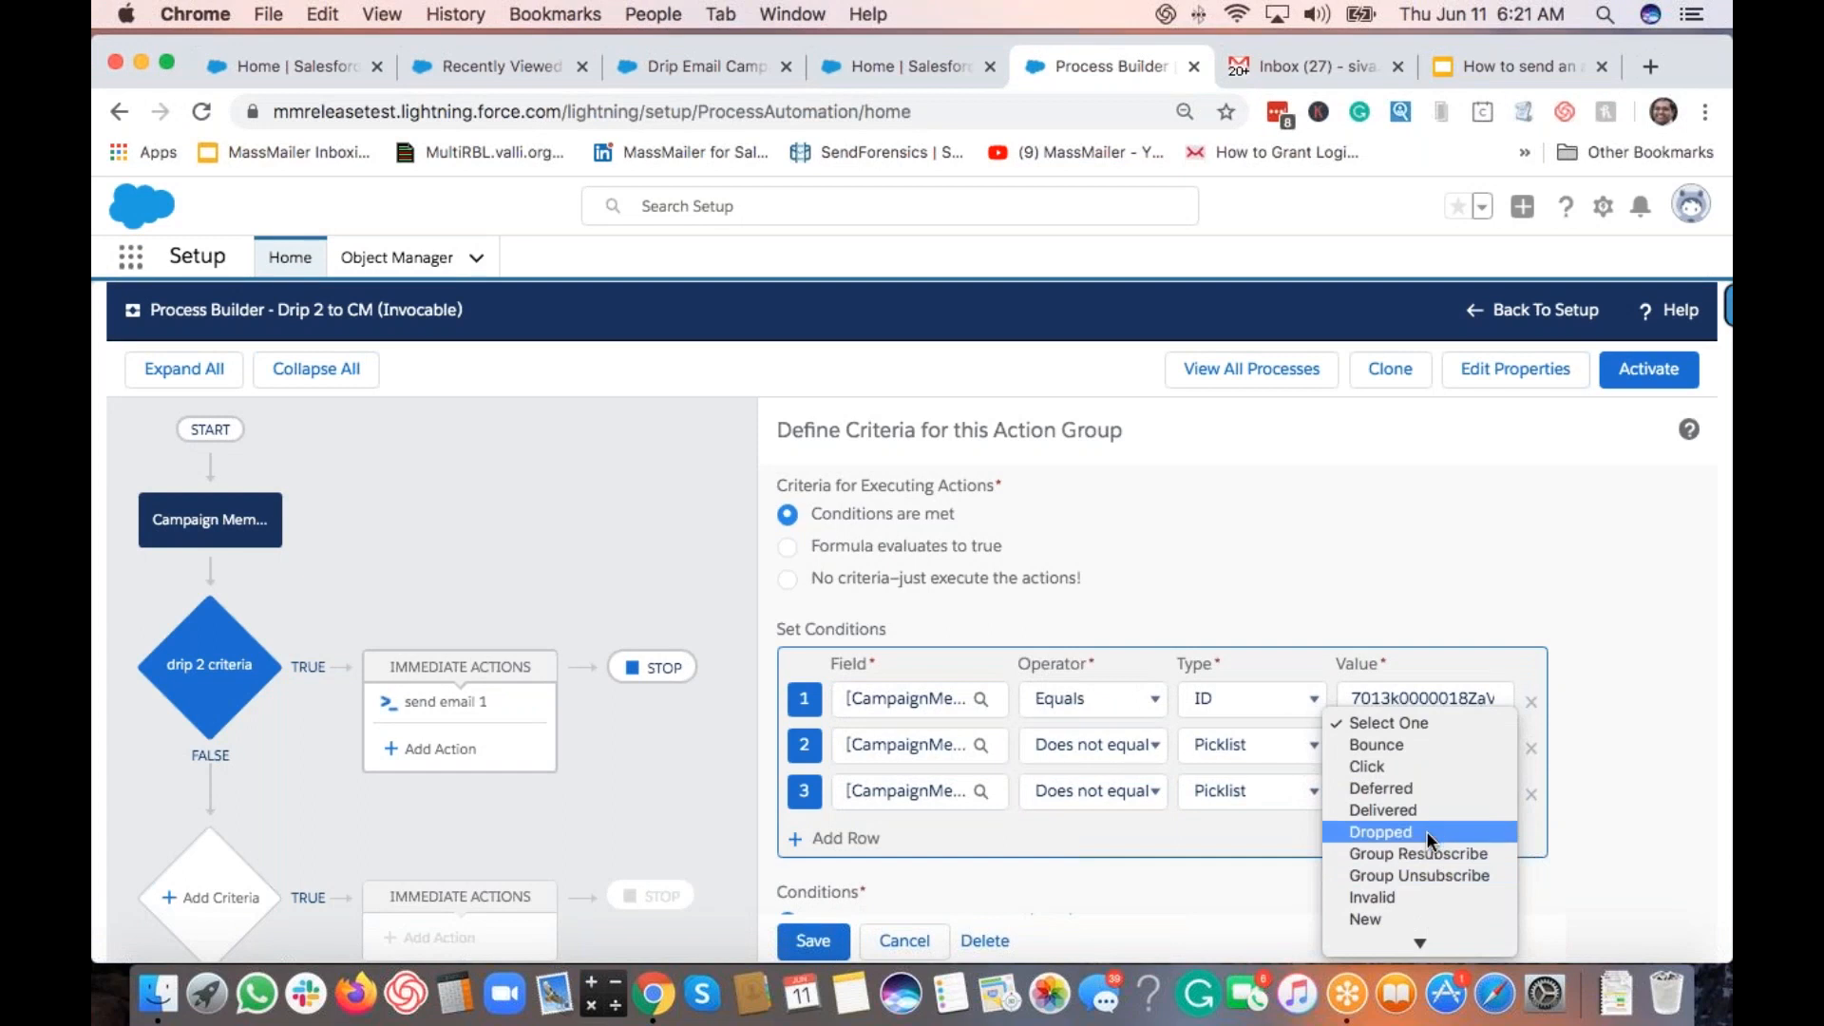
left_click(1427, 830)
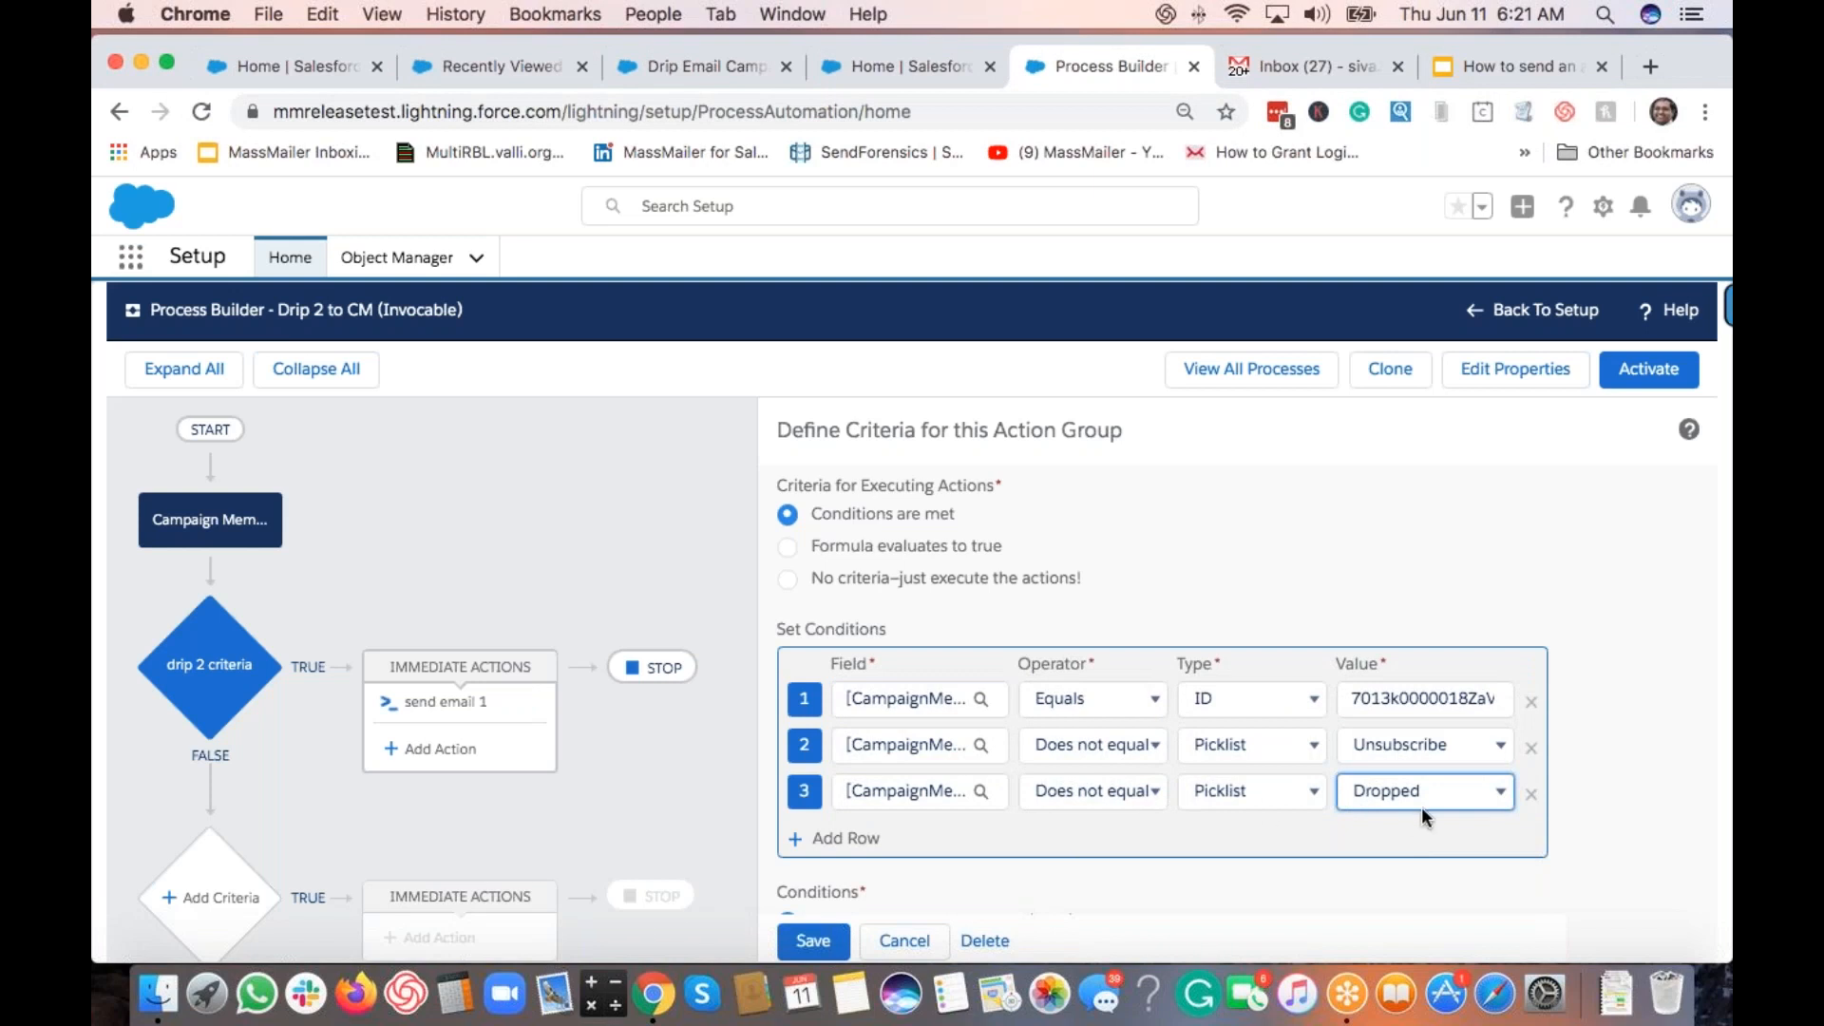
scroll(1199, 703, "down", 2)
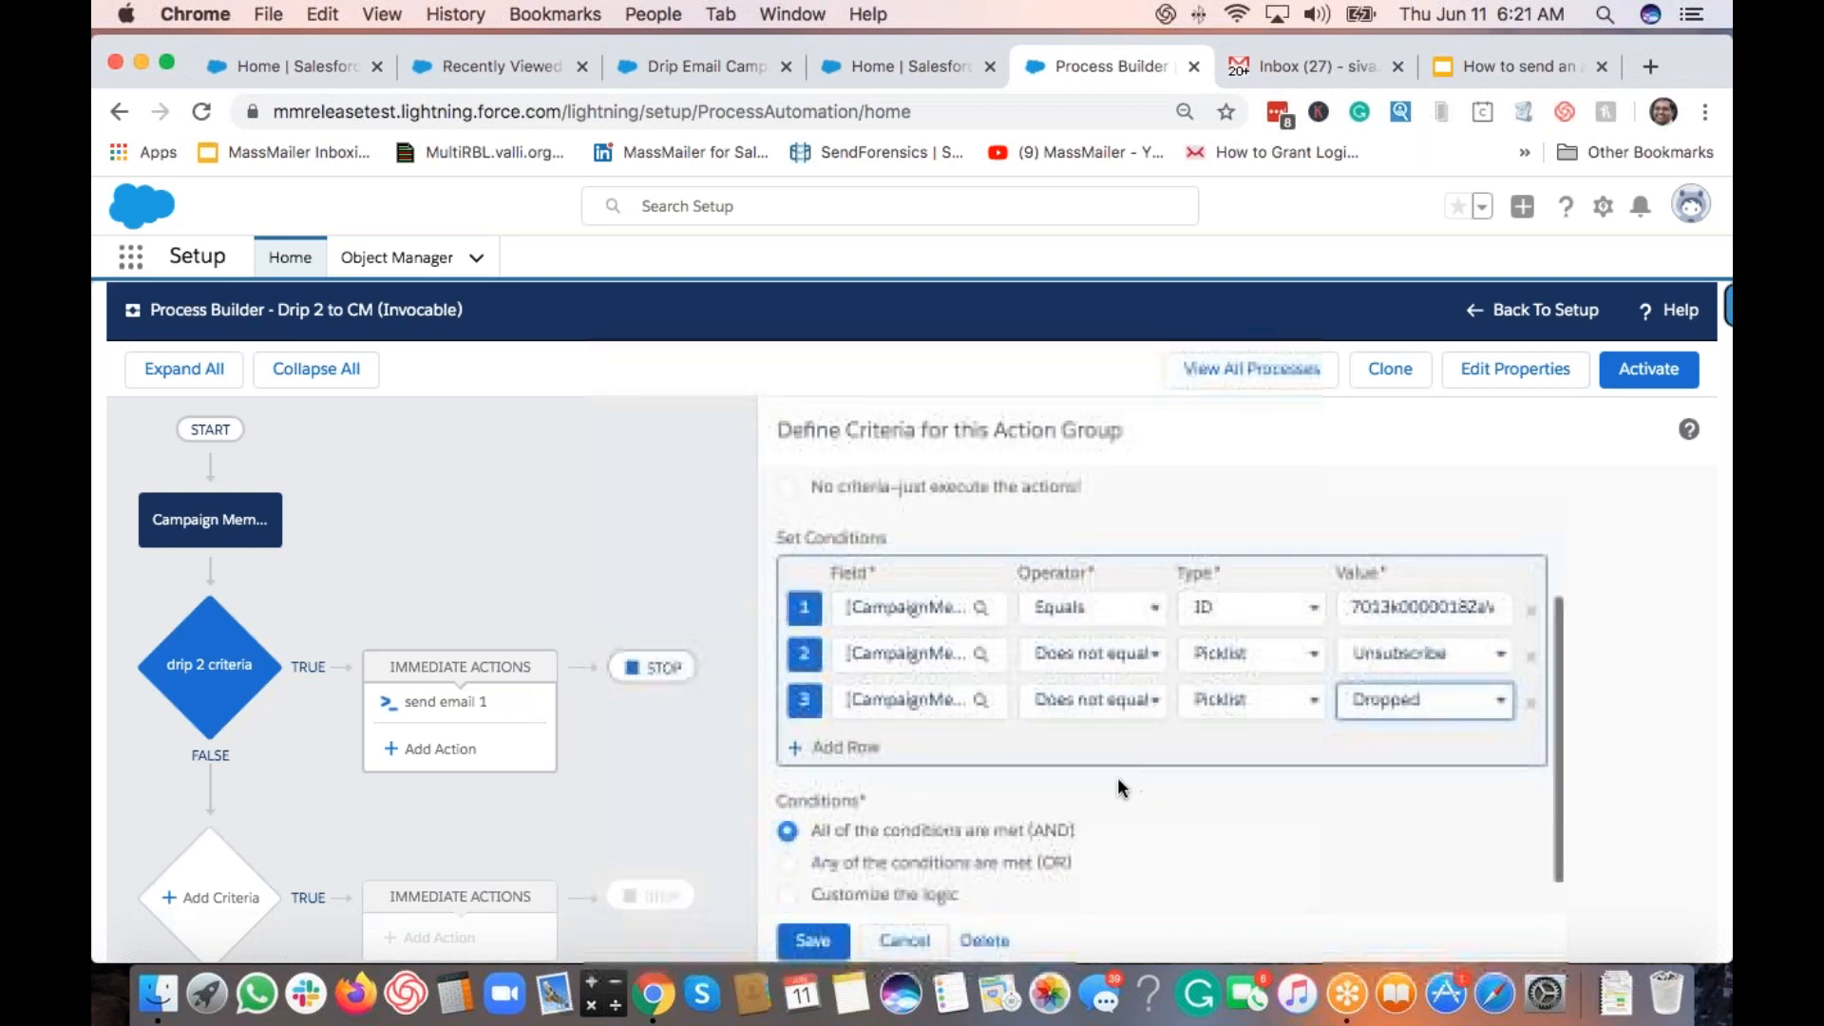
left_click(820, 942)
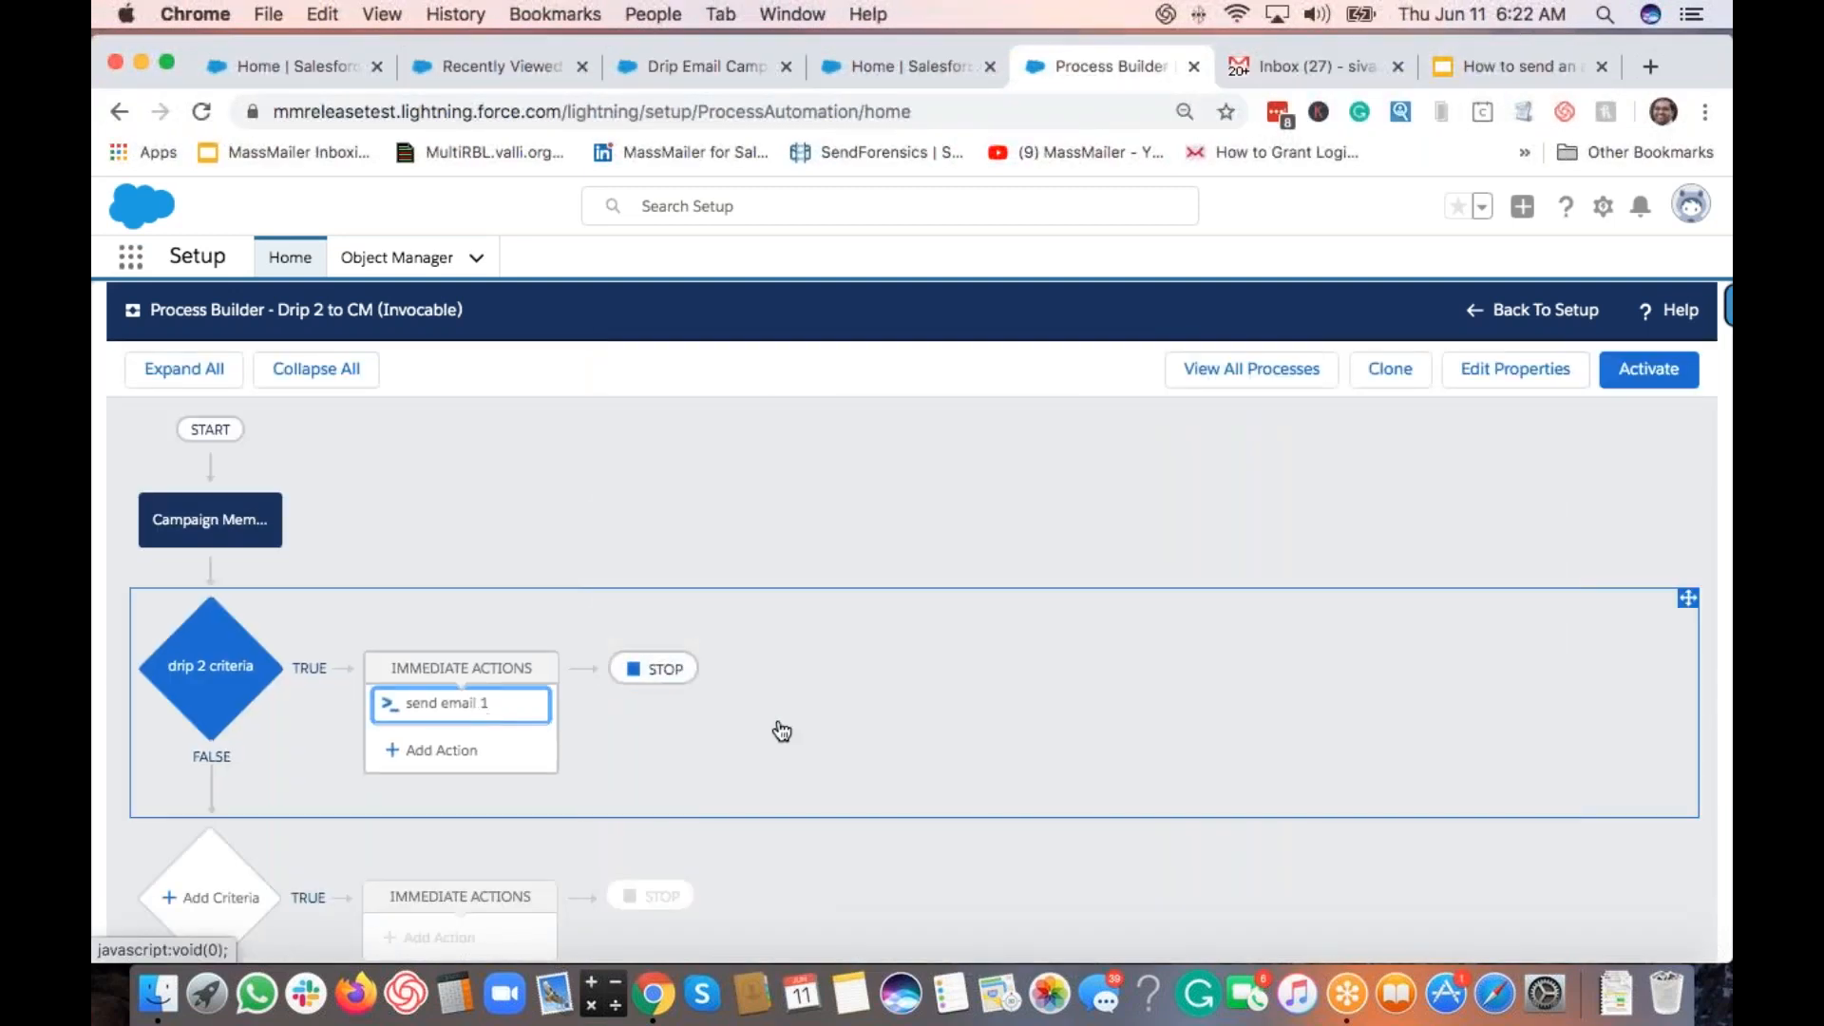
Step: Rename the send email 1 action to 'send email 2' and review its Apex variables
left_click(1055, 537)
key("BackSpace")
type("2")
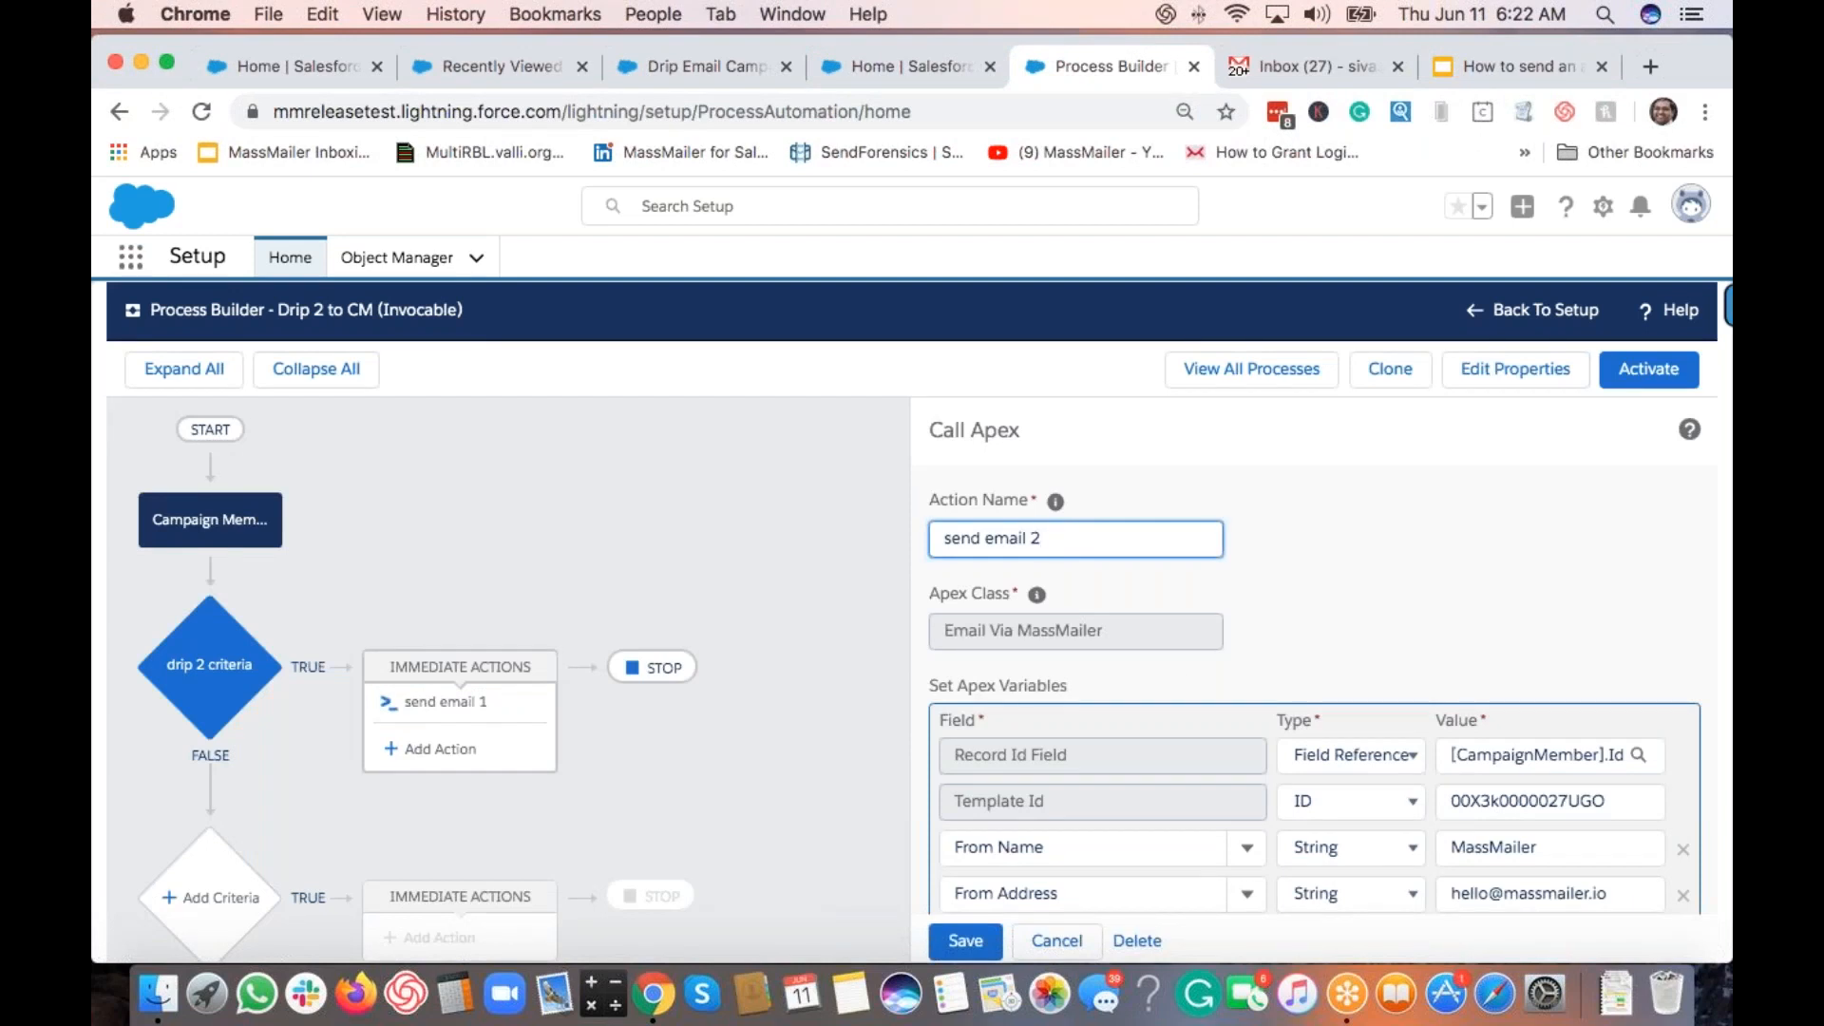
scroll(1194, 670, "down", 3)
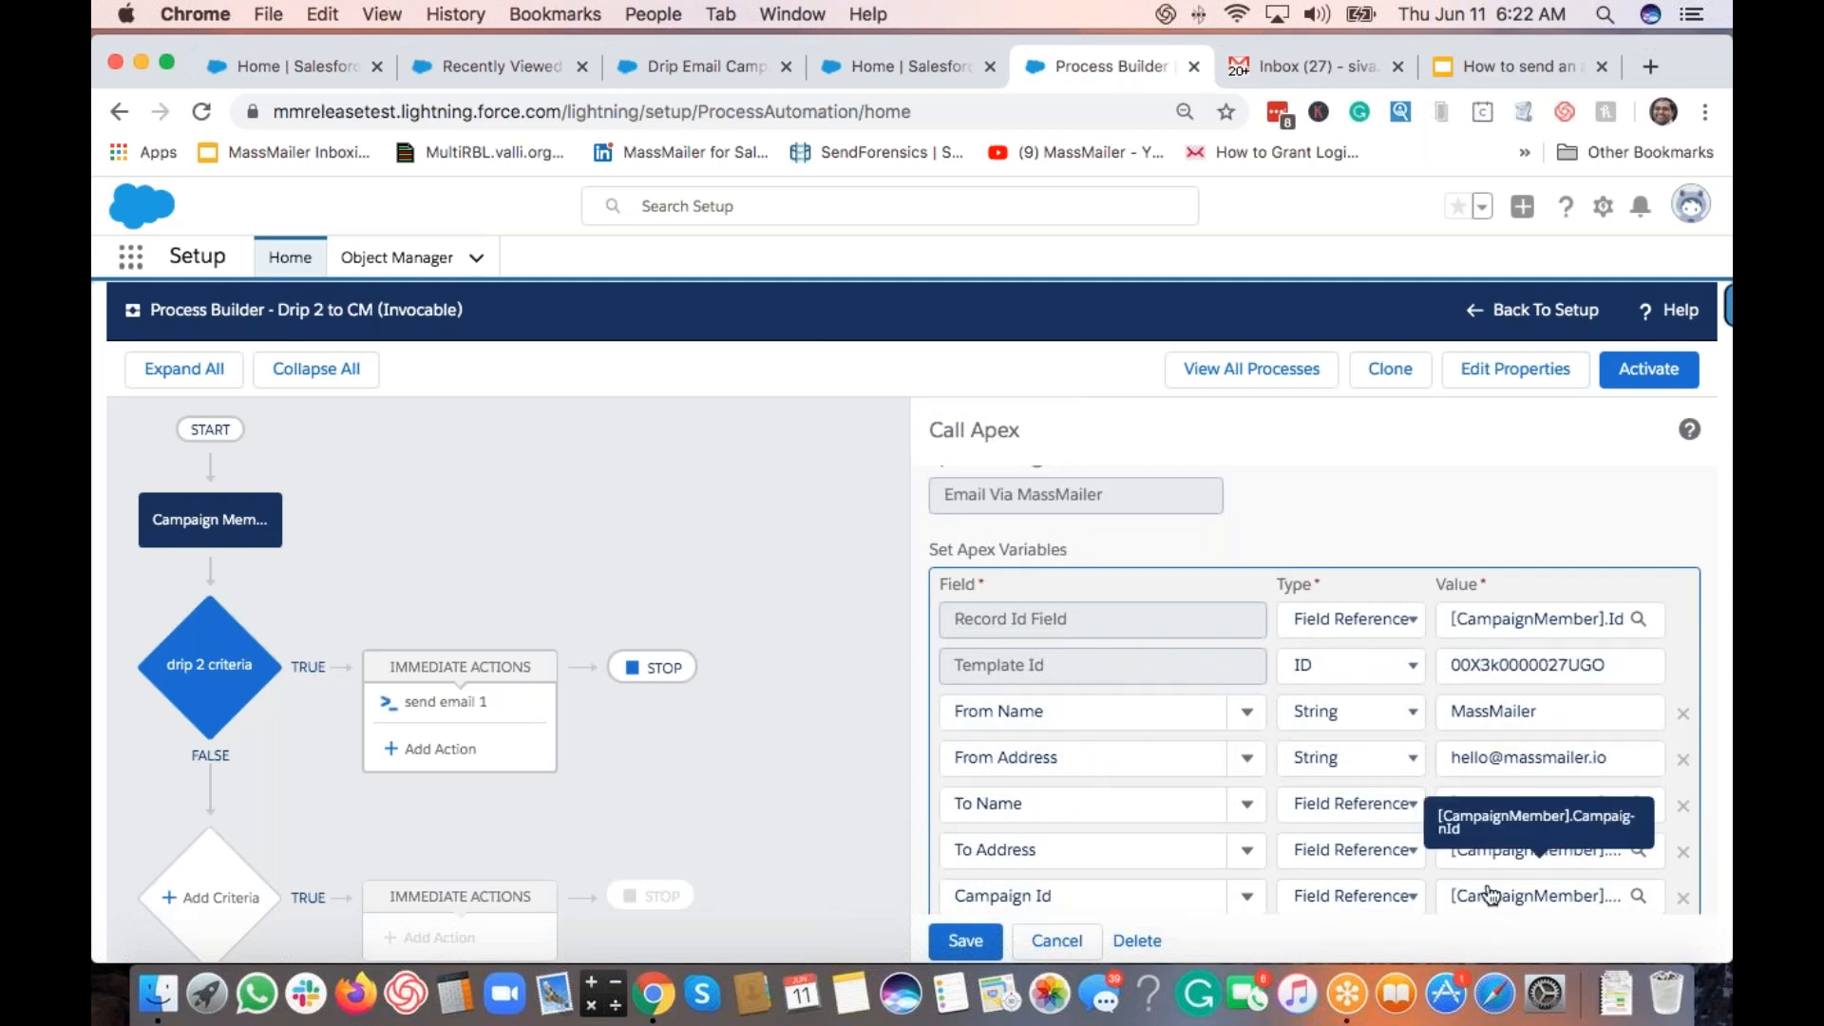
scroll(1298, 813, "down", 2)
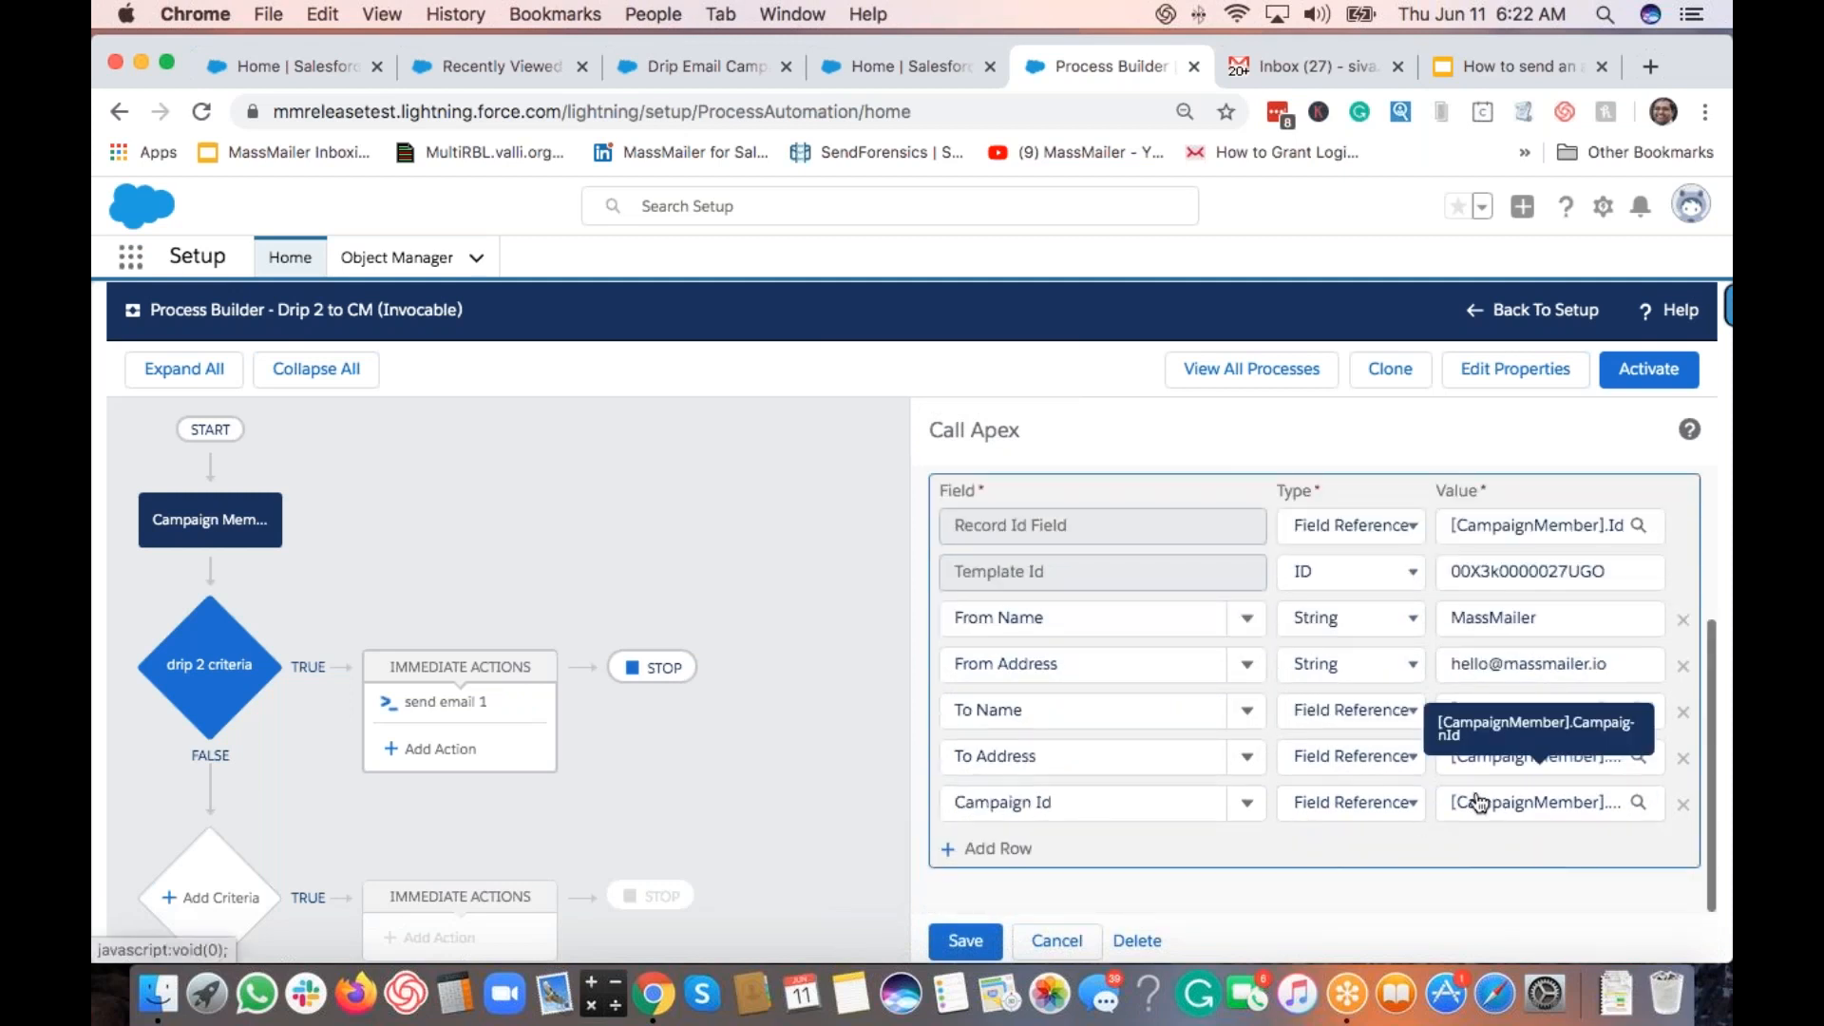
scroll(1491, 741, "up", 3)
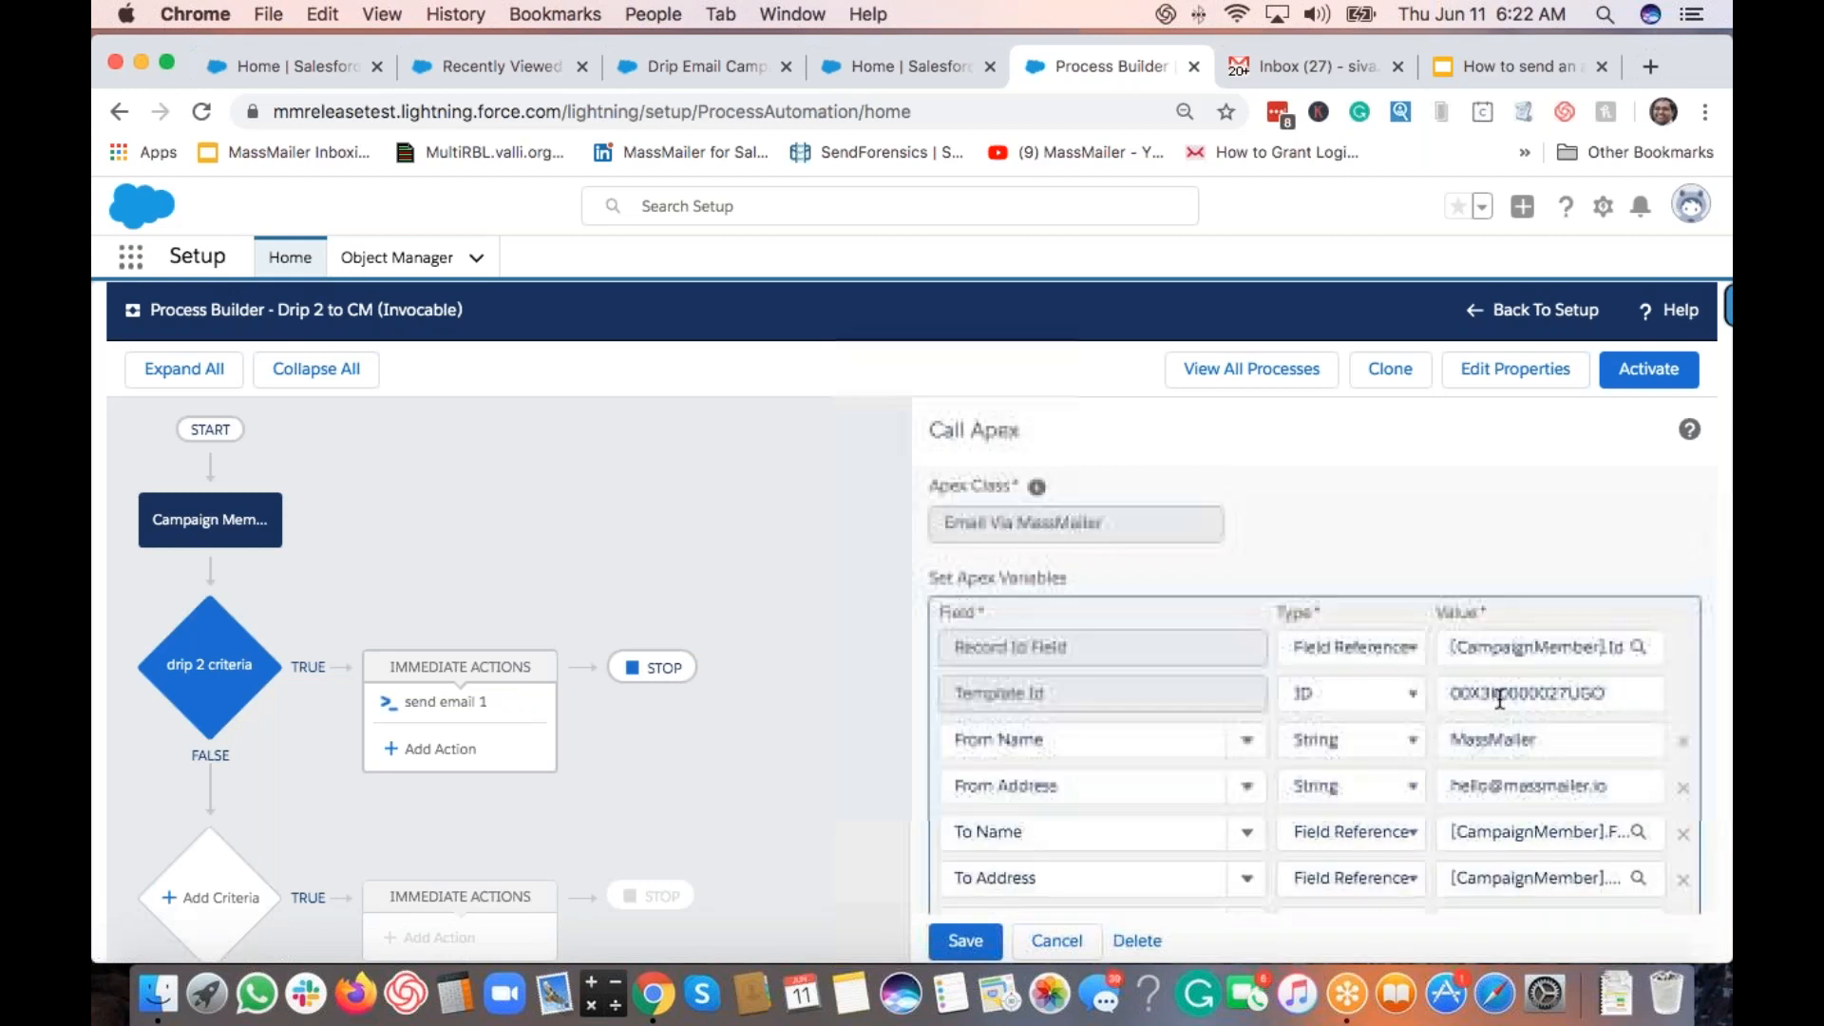
Step: From Setup Home, search Quick Find for 'templates' and open Classic Email Templates
left_click(870, 66)
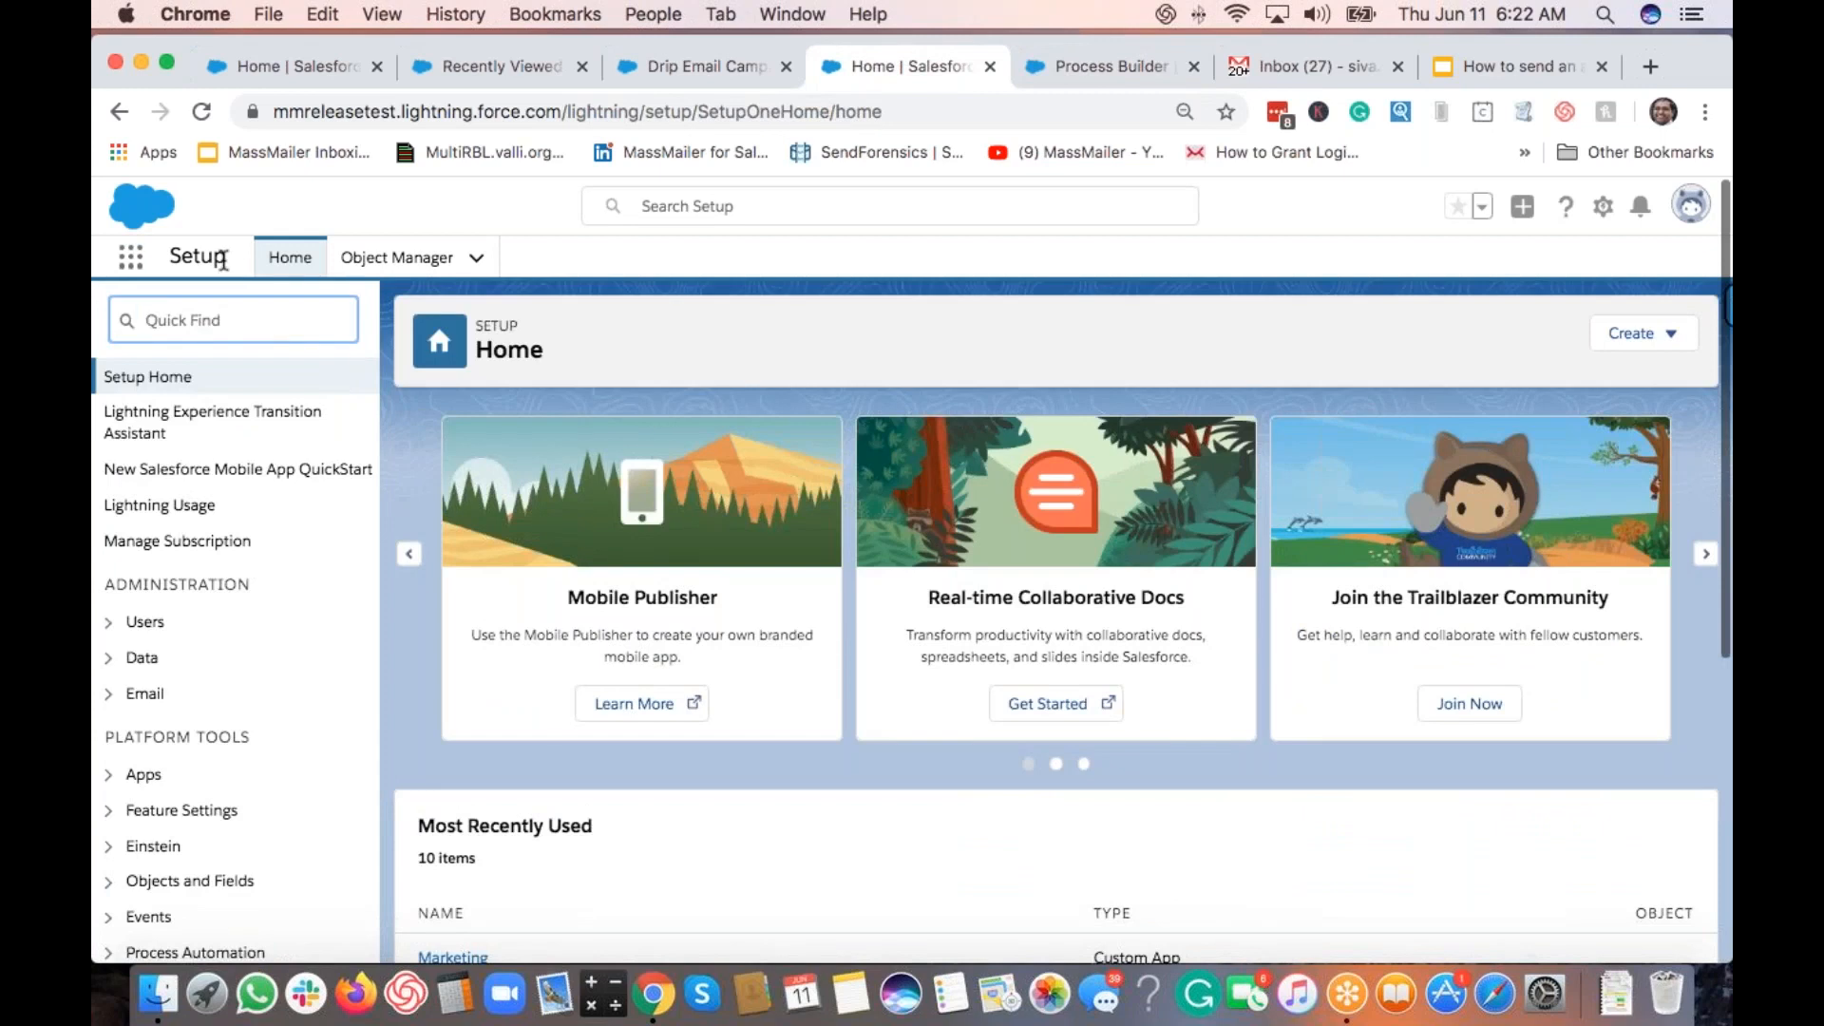
left_click(263, 323)
type("t")
type("emplates")
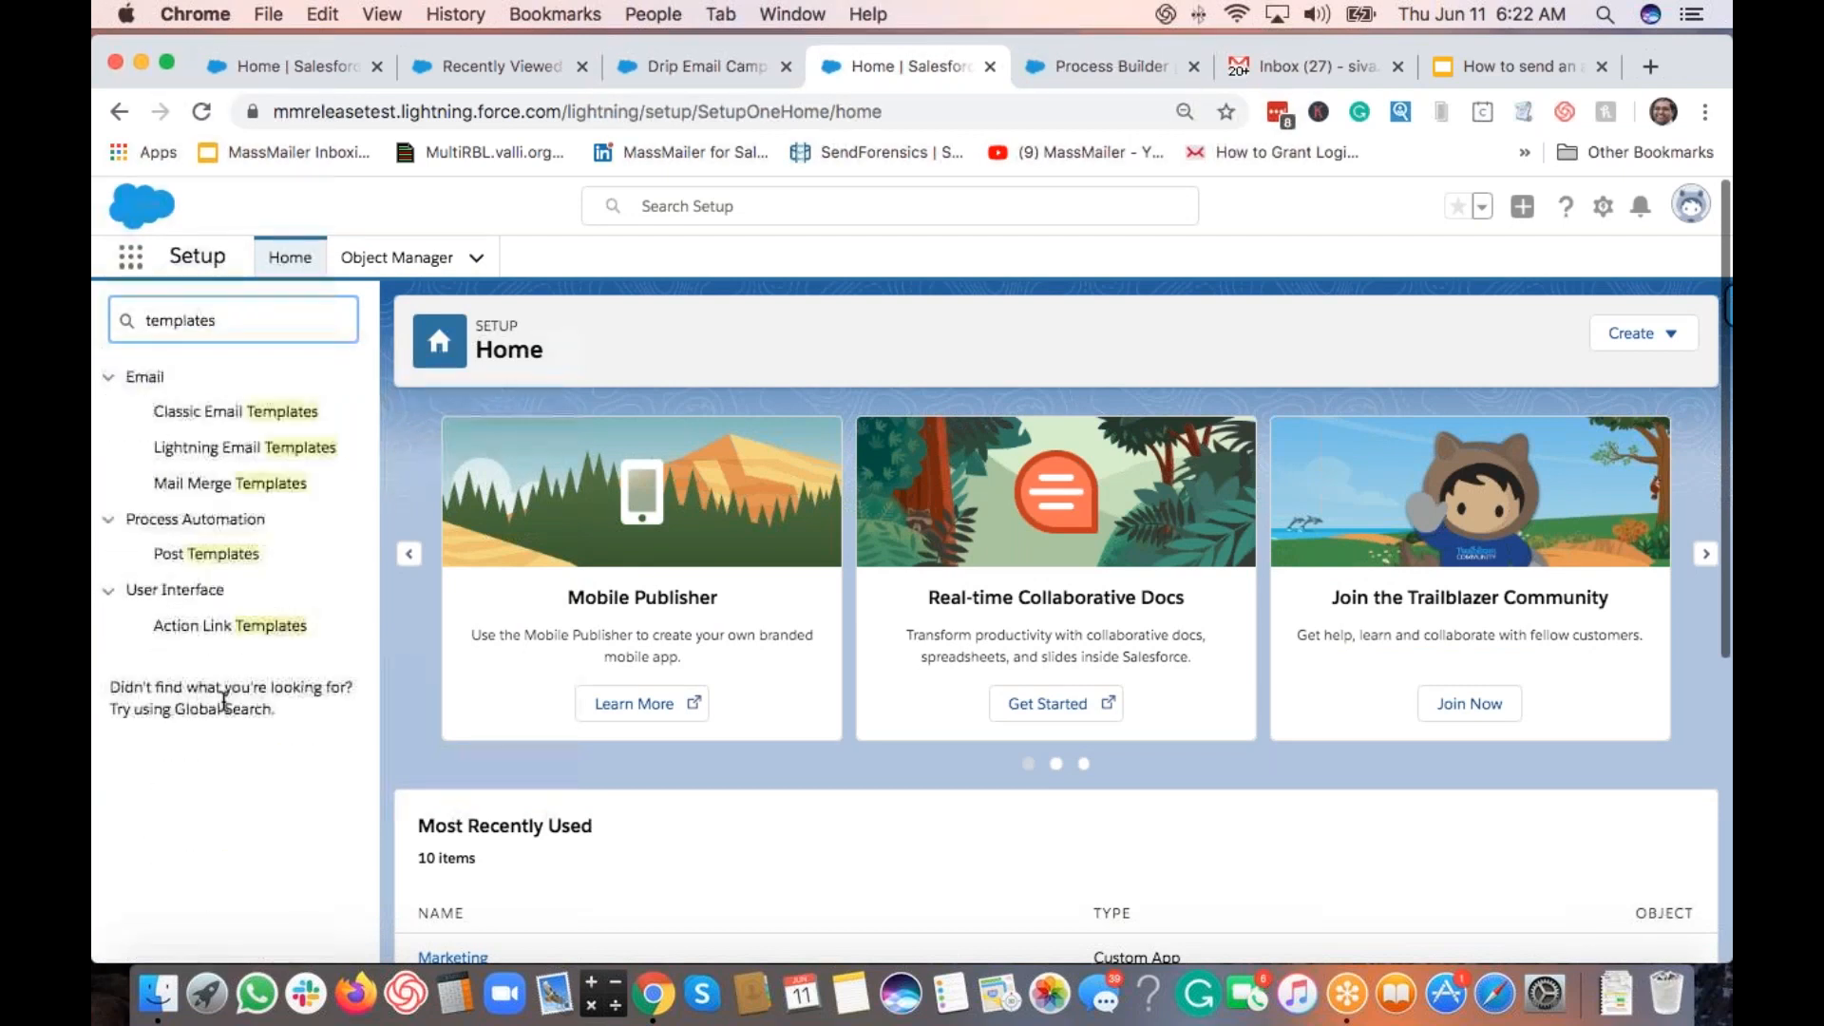
left_click(239, 418)
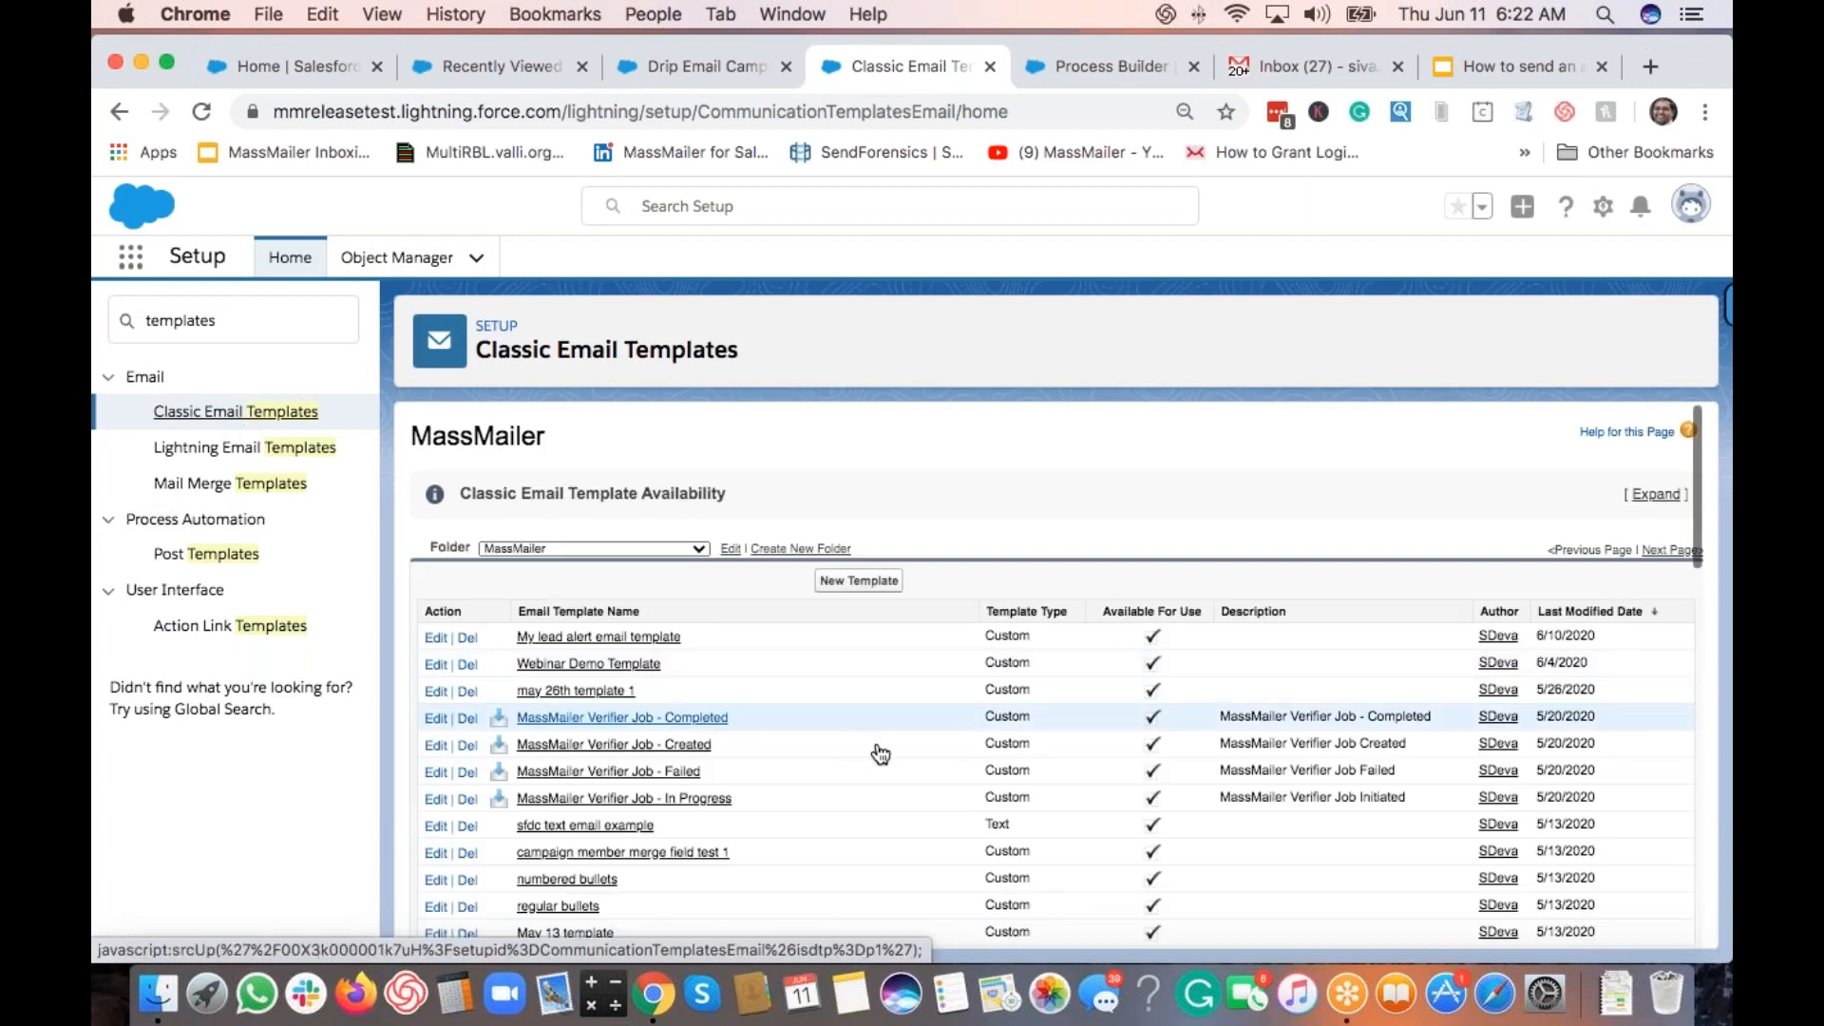
Step: Find and open the Webinar Demo Template in the MassMailer template list
scroll(879, 750, "down", 5)
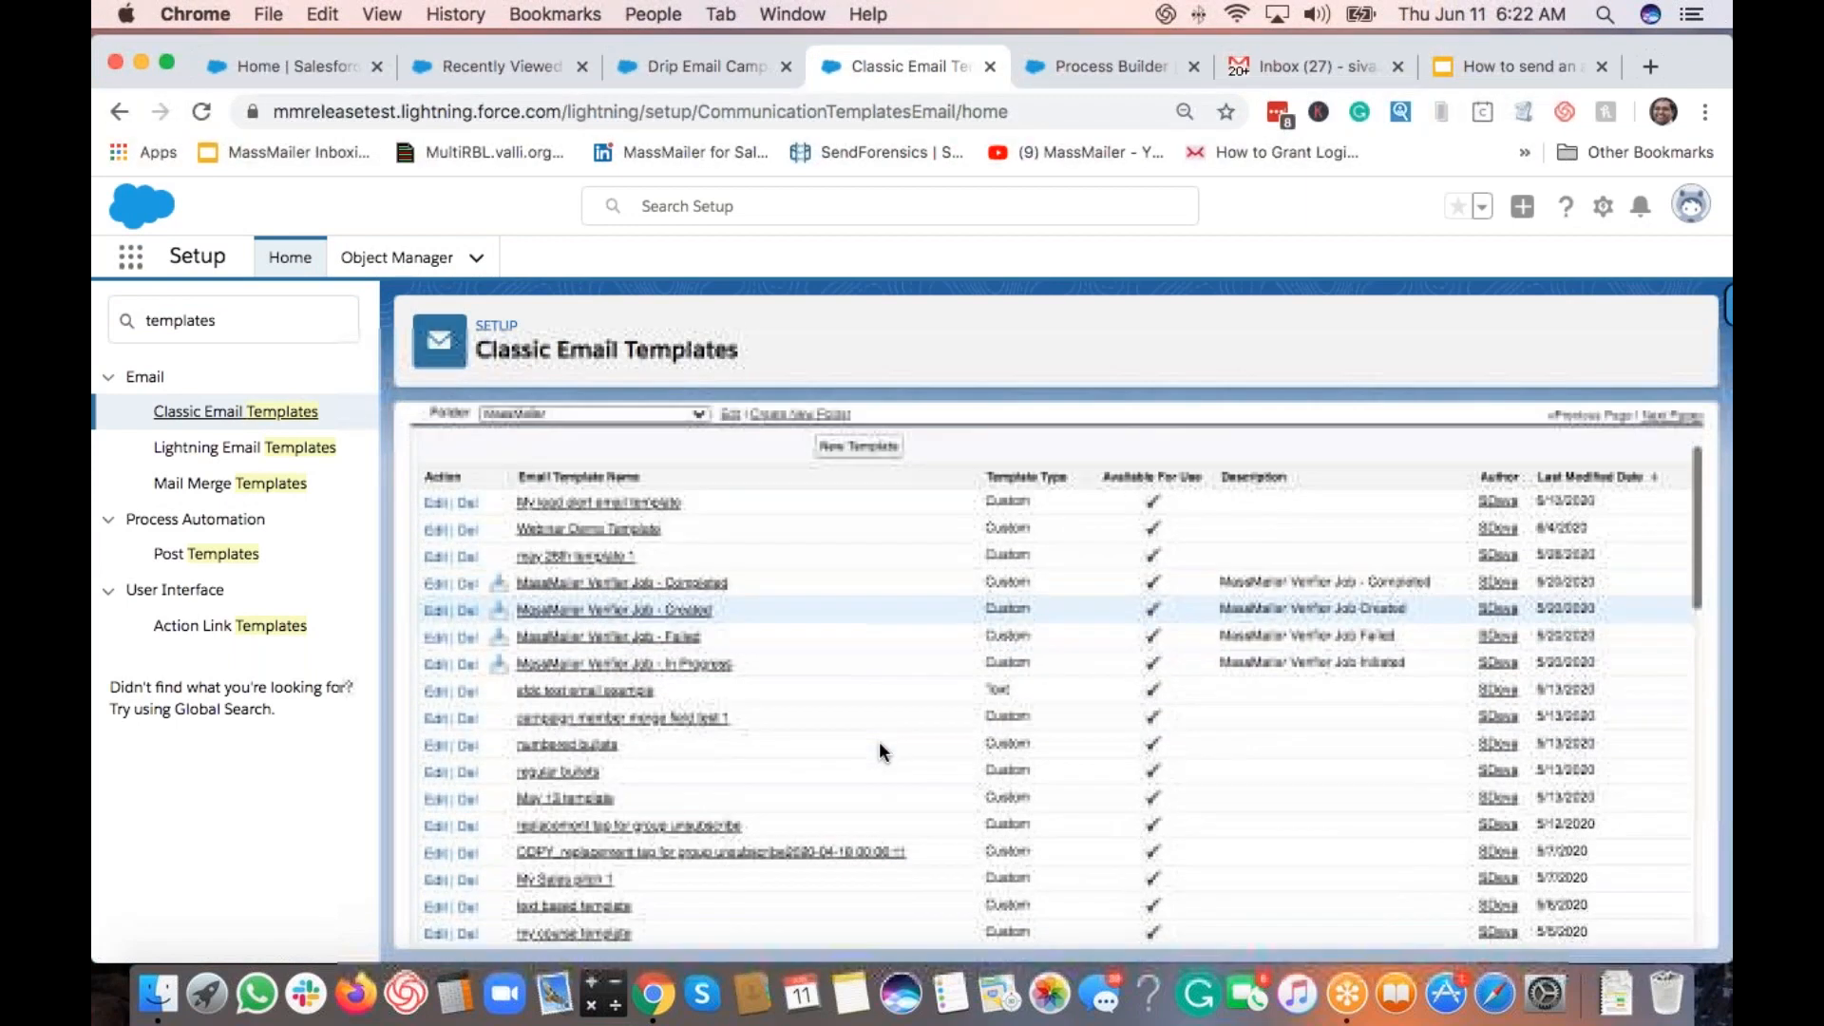
scroll(879, 751, "down", 3)
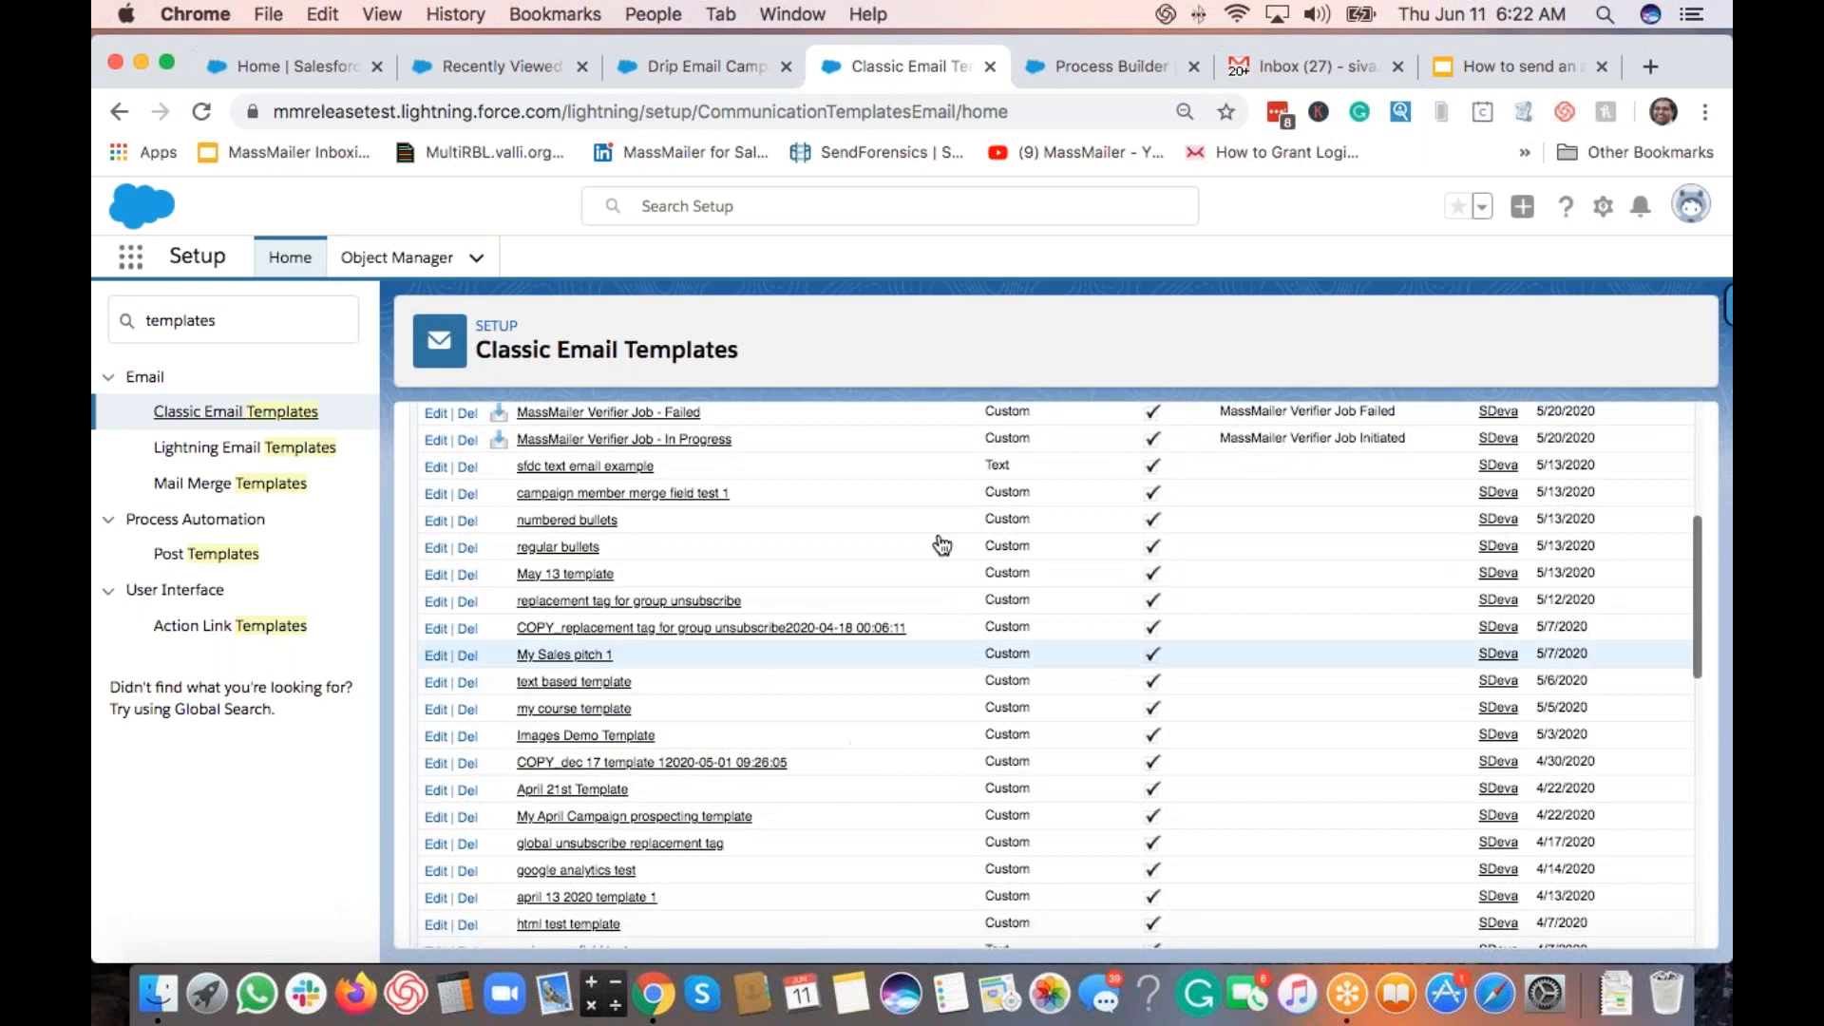
scroll(970, 711, "down", 5)
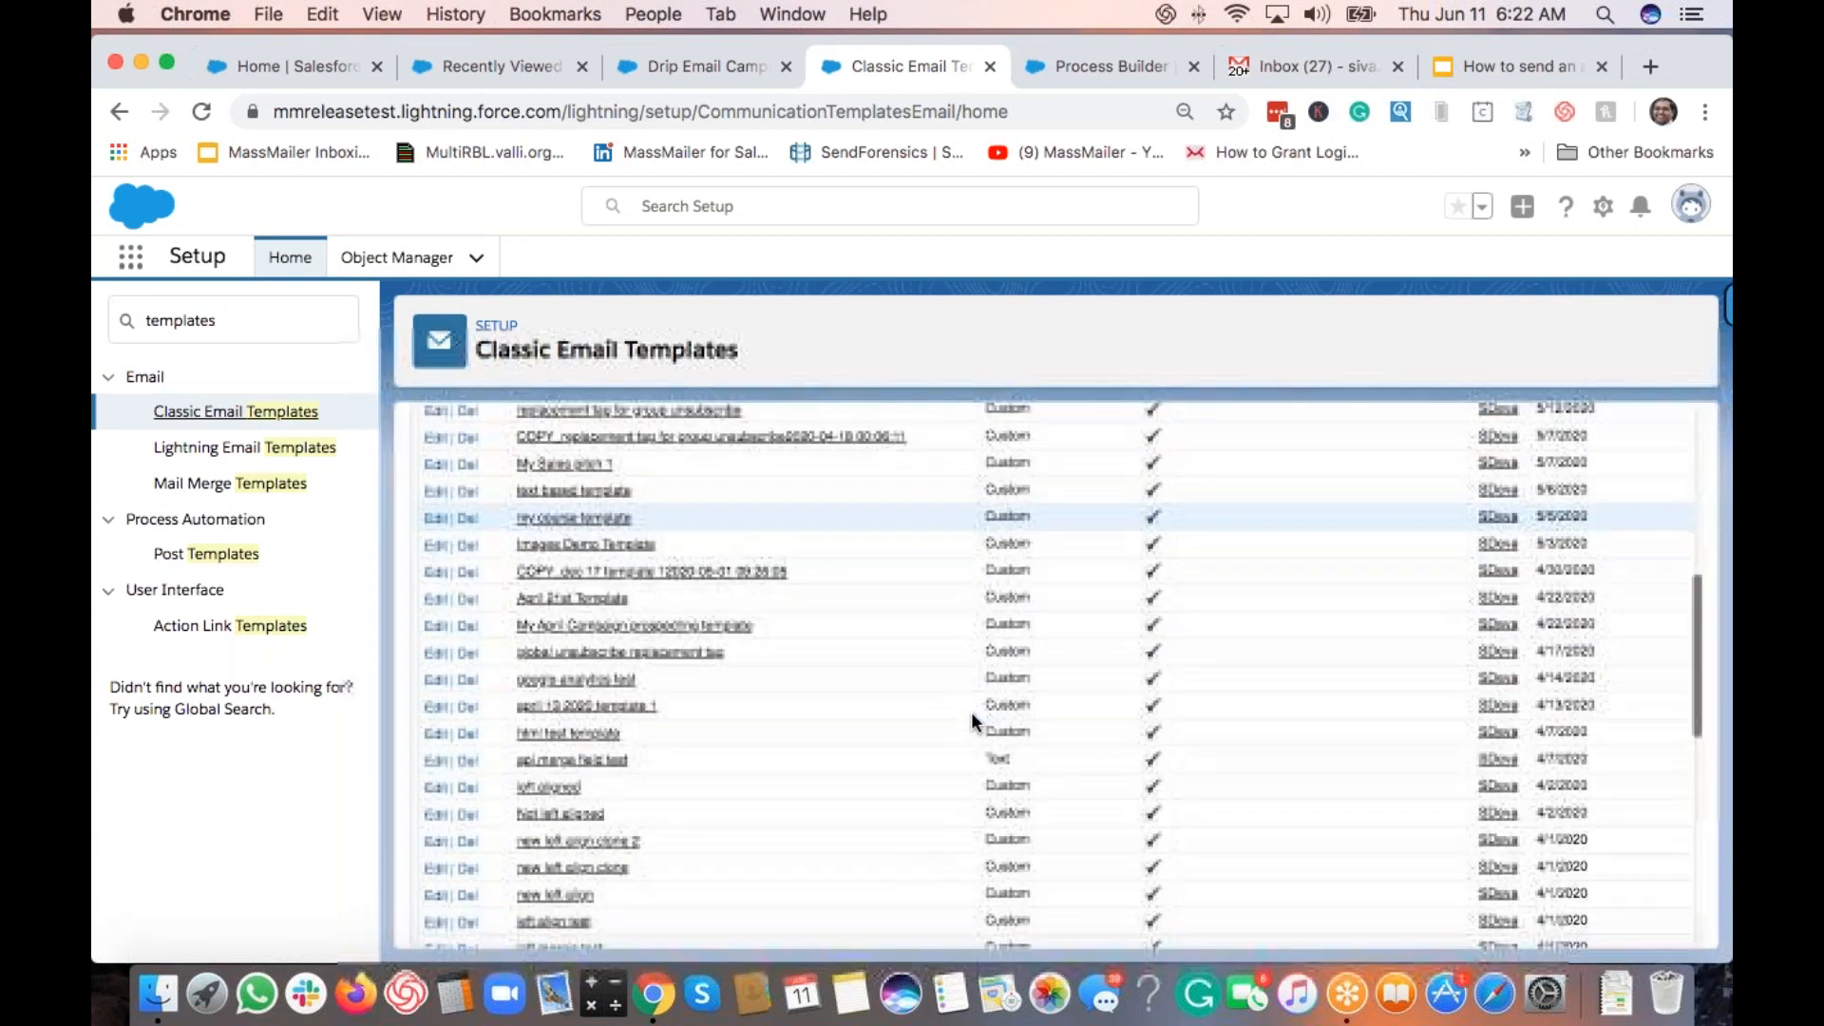
scroll(975, 714, "down", 8)
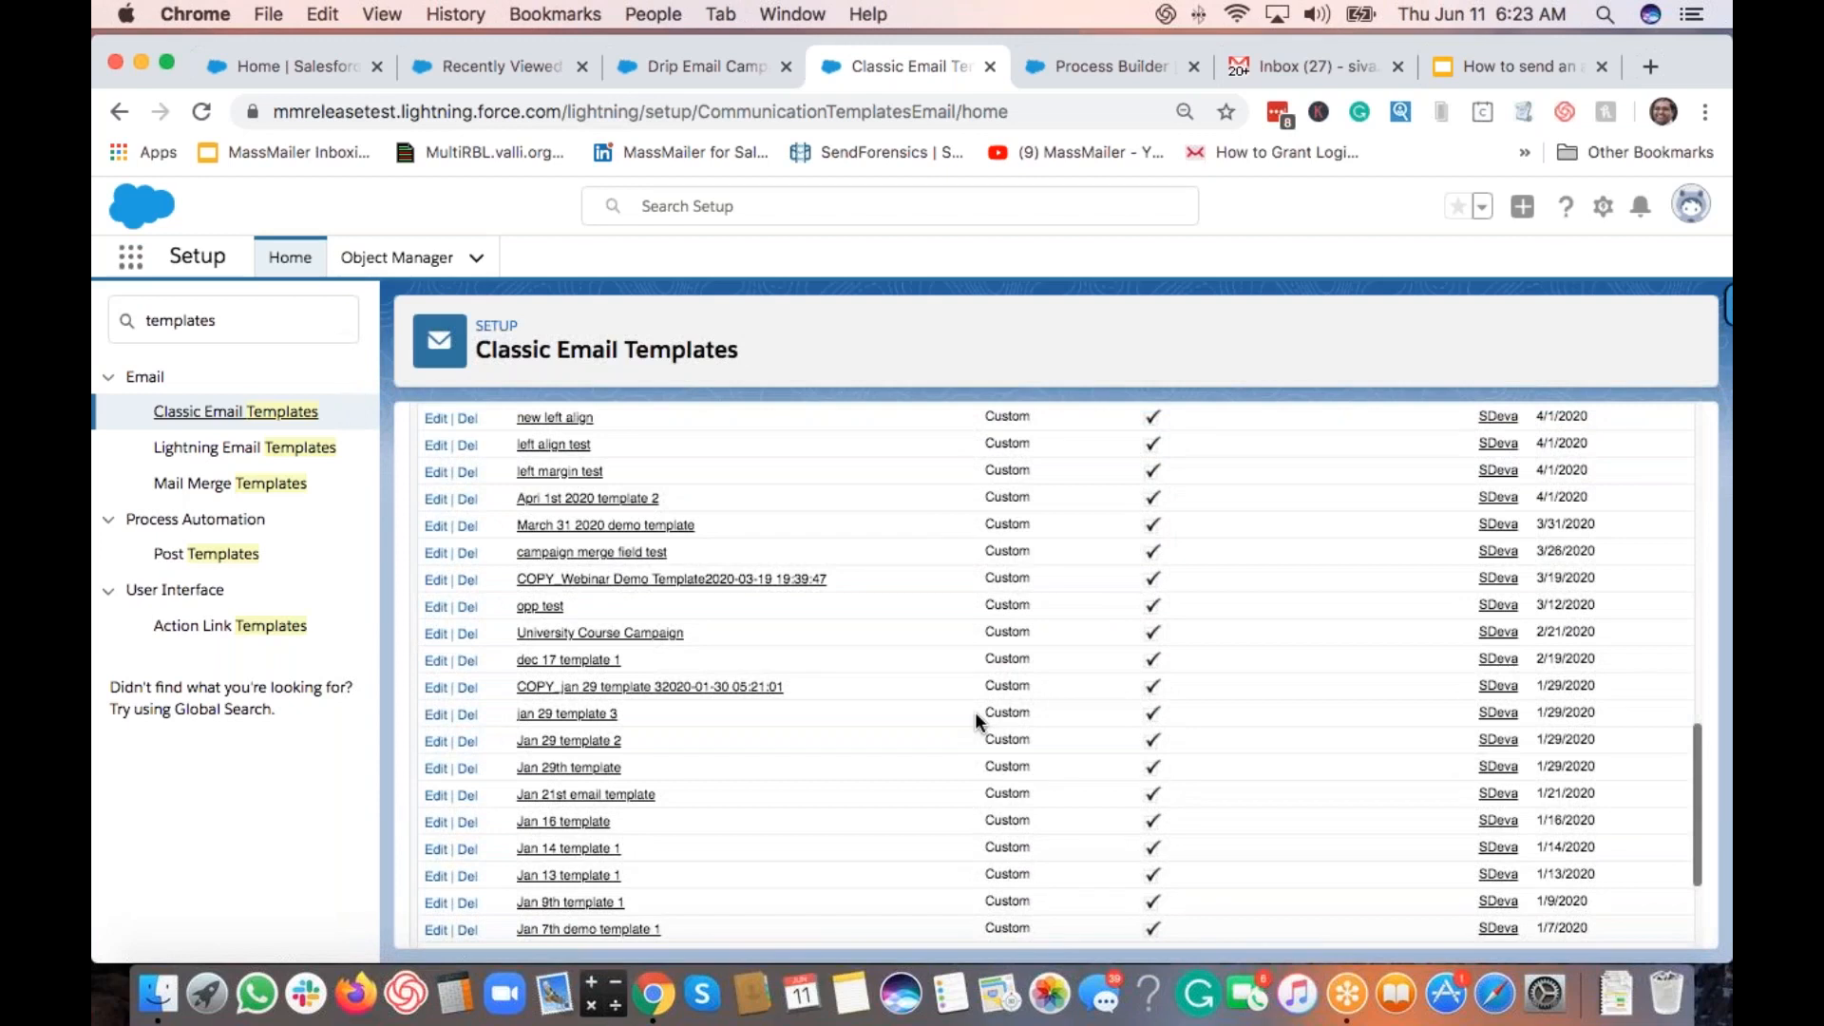
scroll(975, 715, "down", 4)
scroll(975, 711, "up", 15)
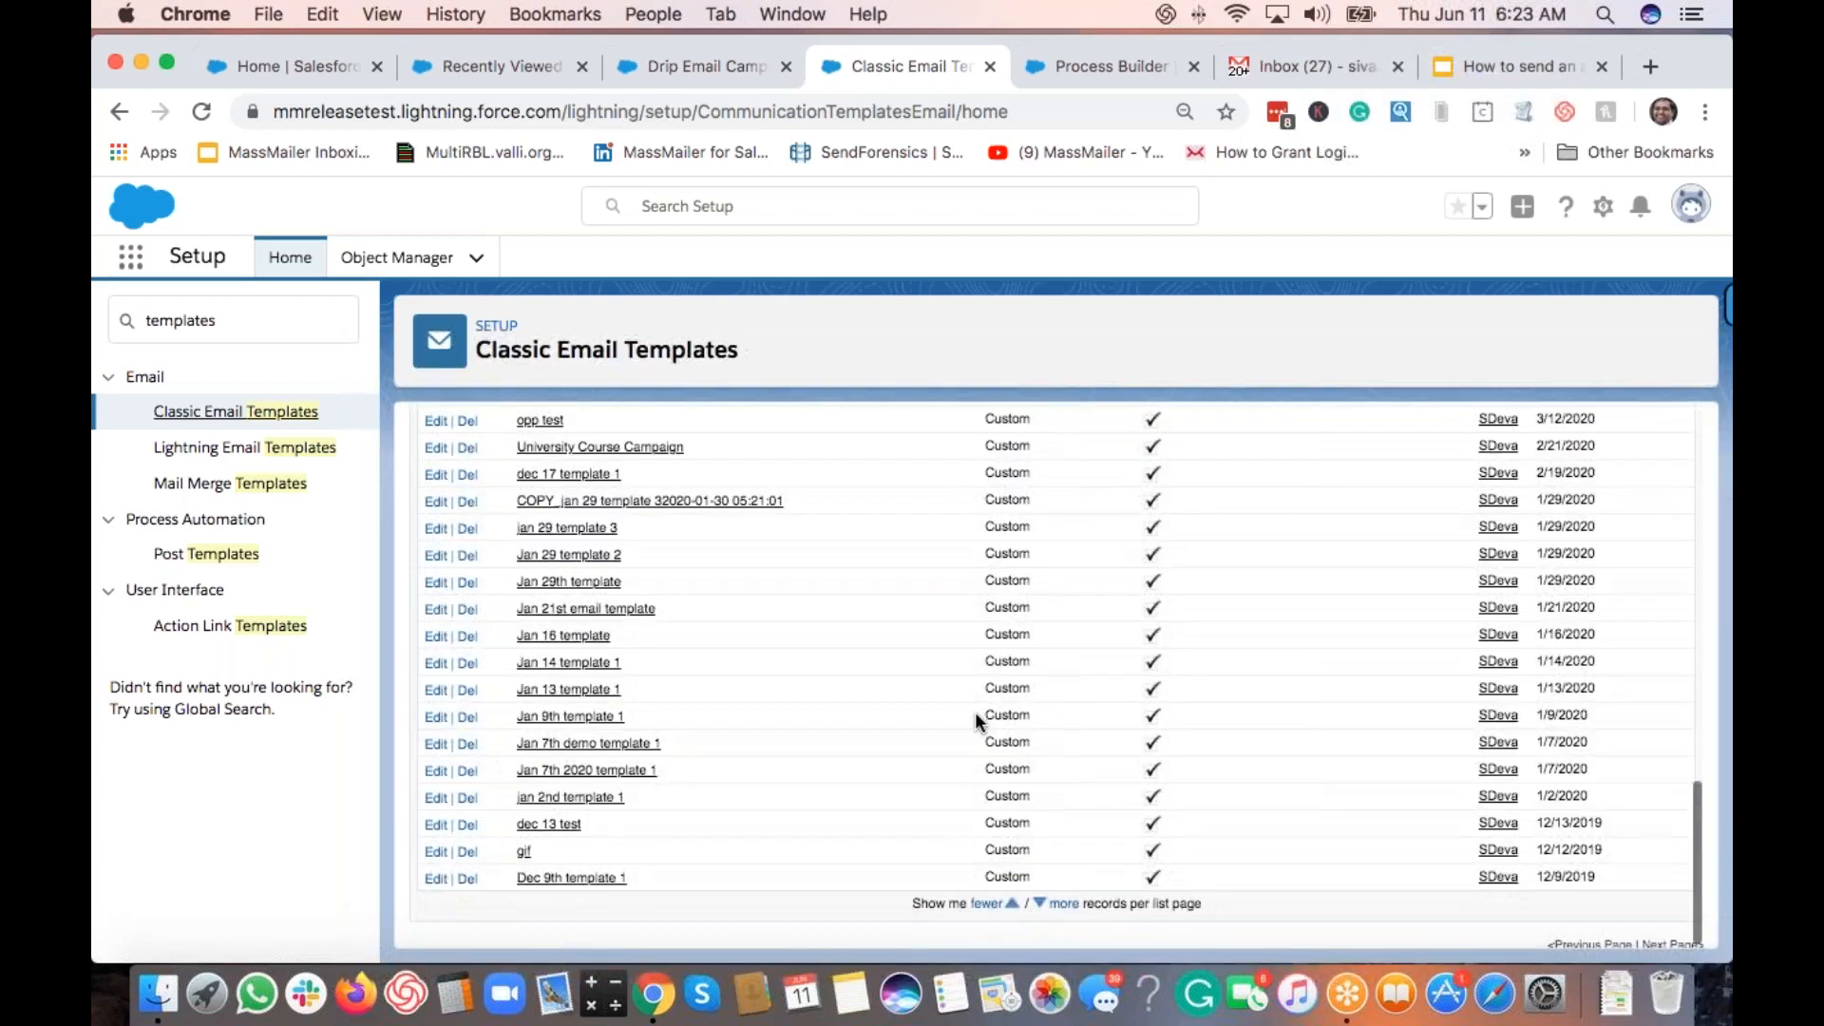
scroll(975, 710, "down", 1)
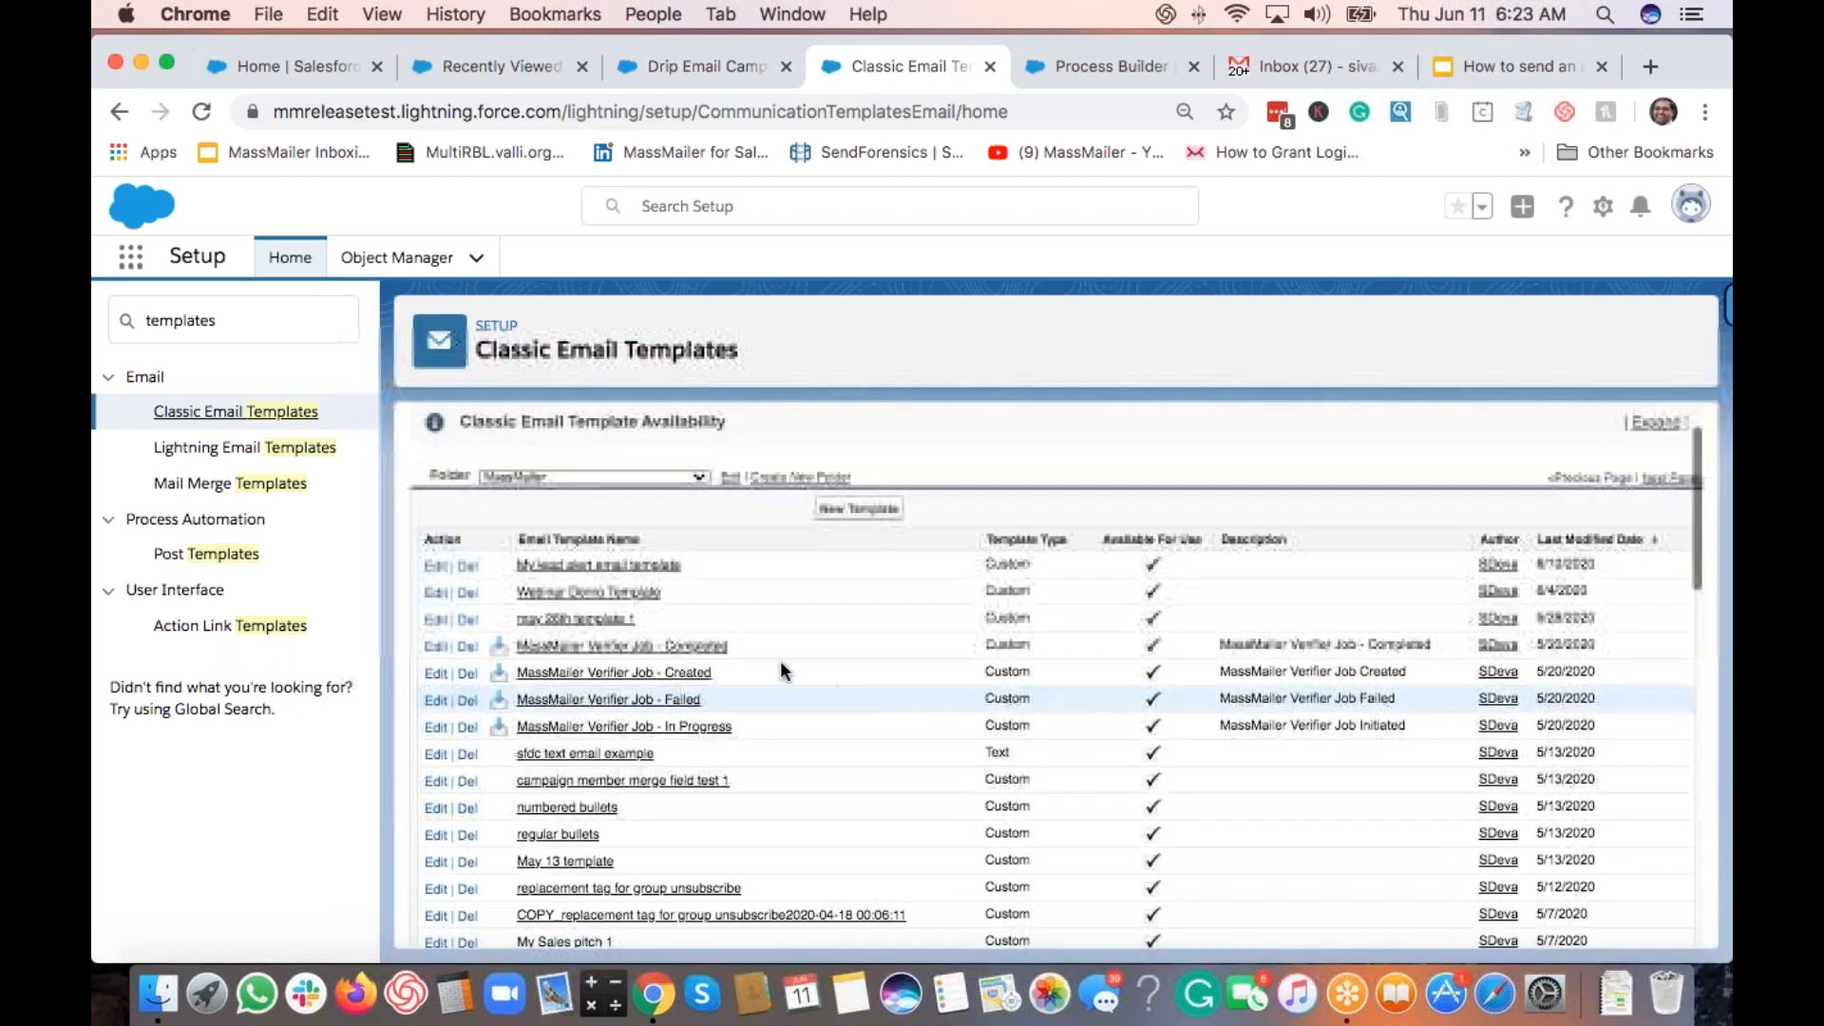
left_click(600, 594)
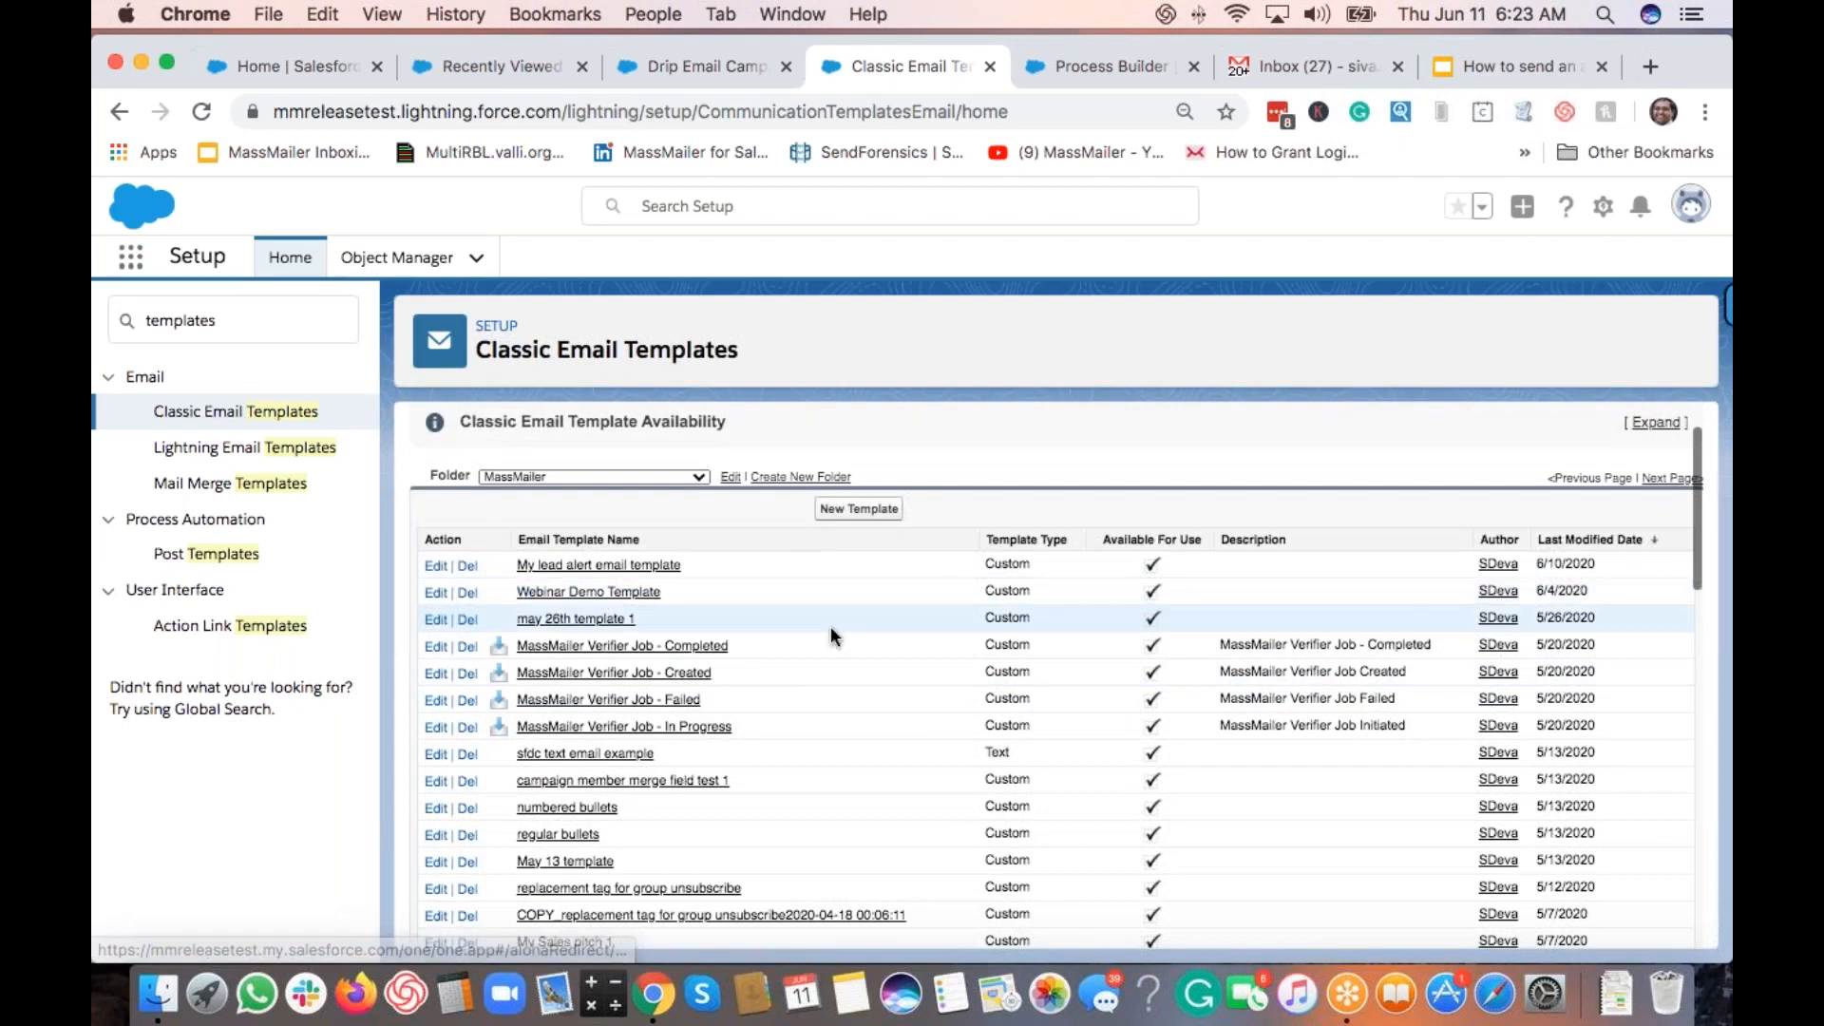
Step: Inspect the template's ID in the page address and open the profile menu
left_click(1008, 104)
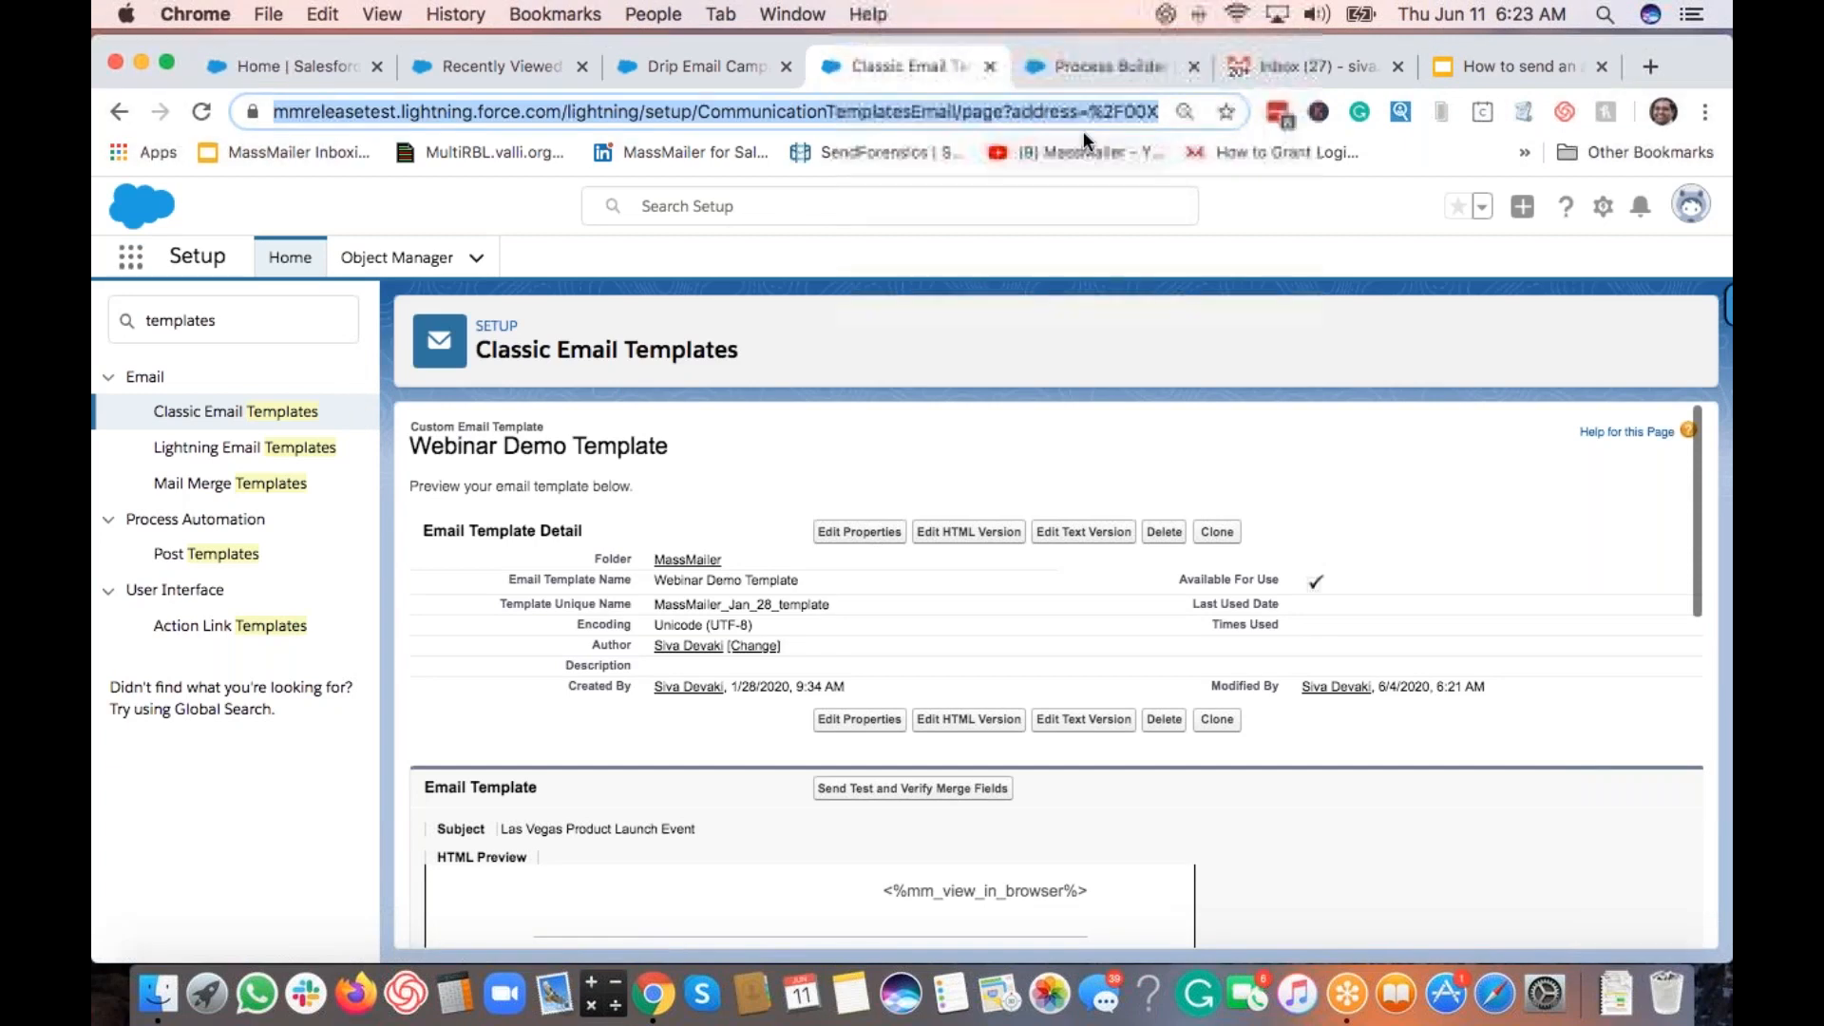
left_click(1108, 122)
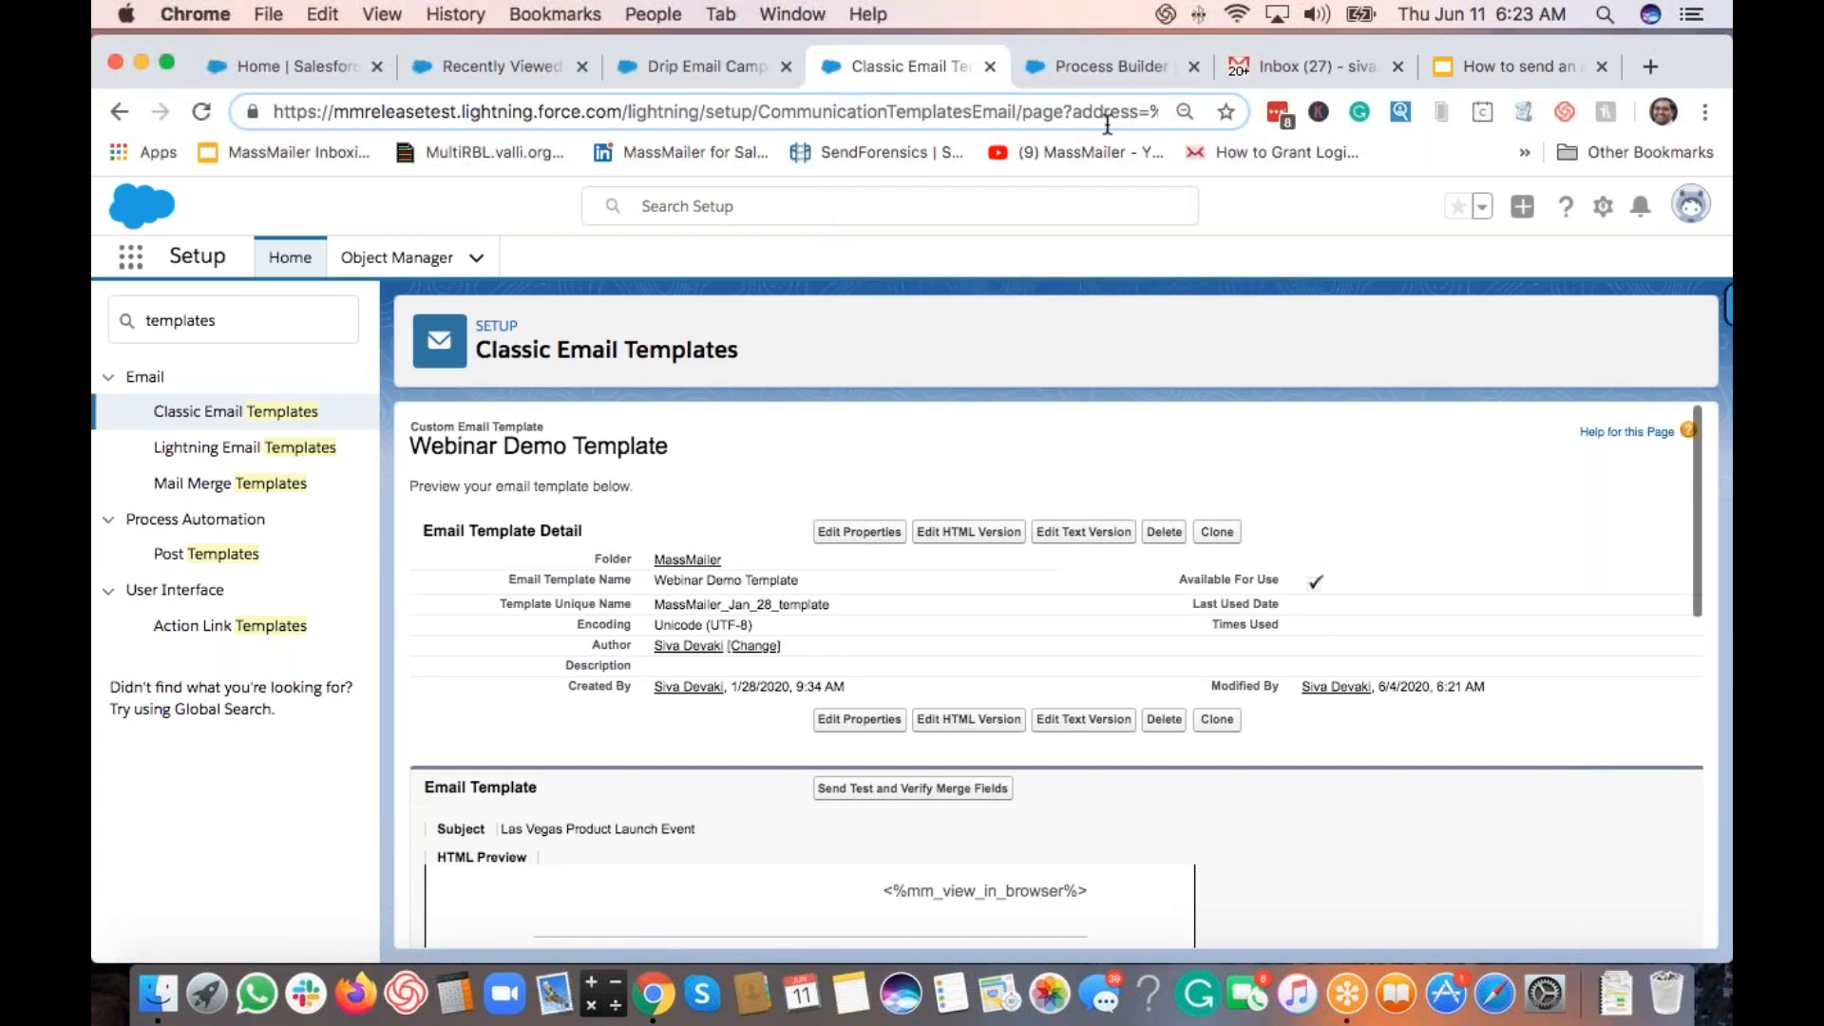
left_click(1282, 228)
left_click(1683, 211)
Step: Switch to Salesforce Classic and copy Webinar Demo Template ID 00X3k0000027W4J from its URL
left_click(1415, 535)
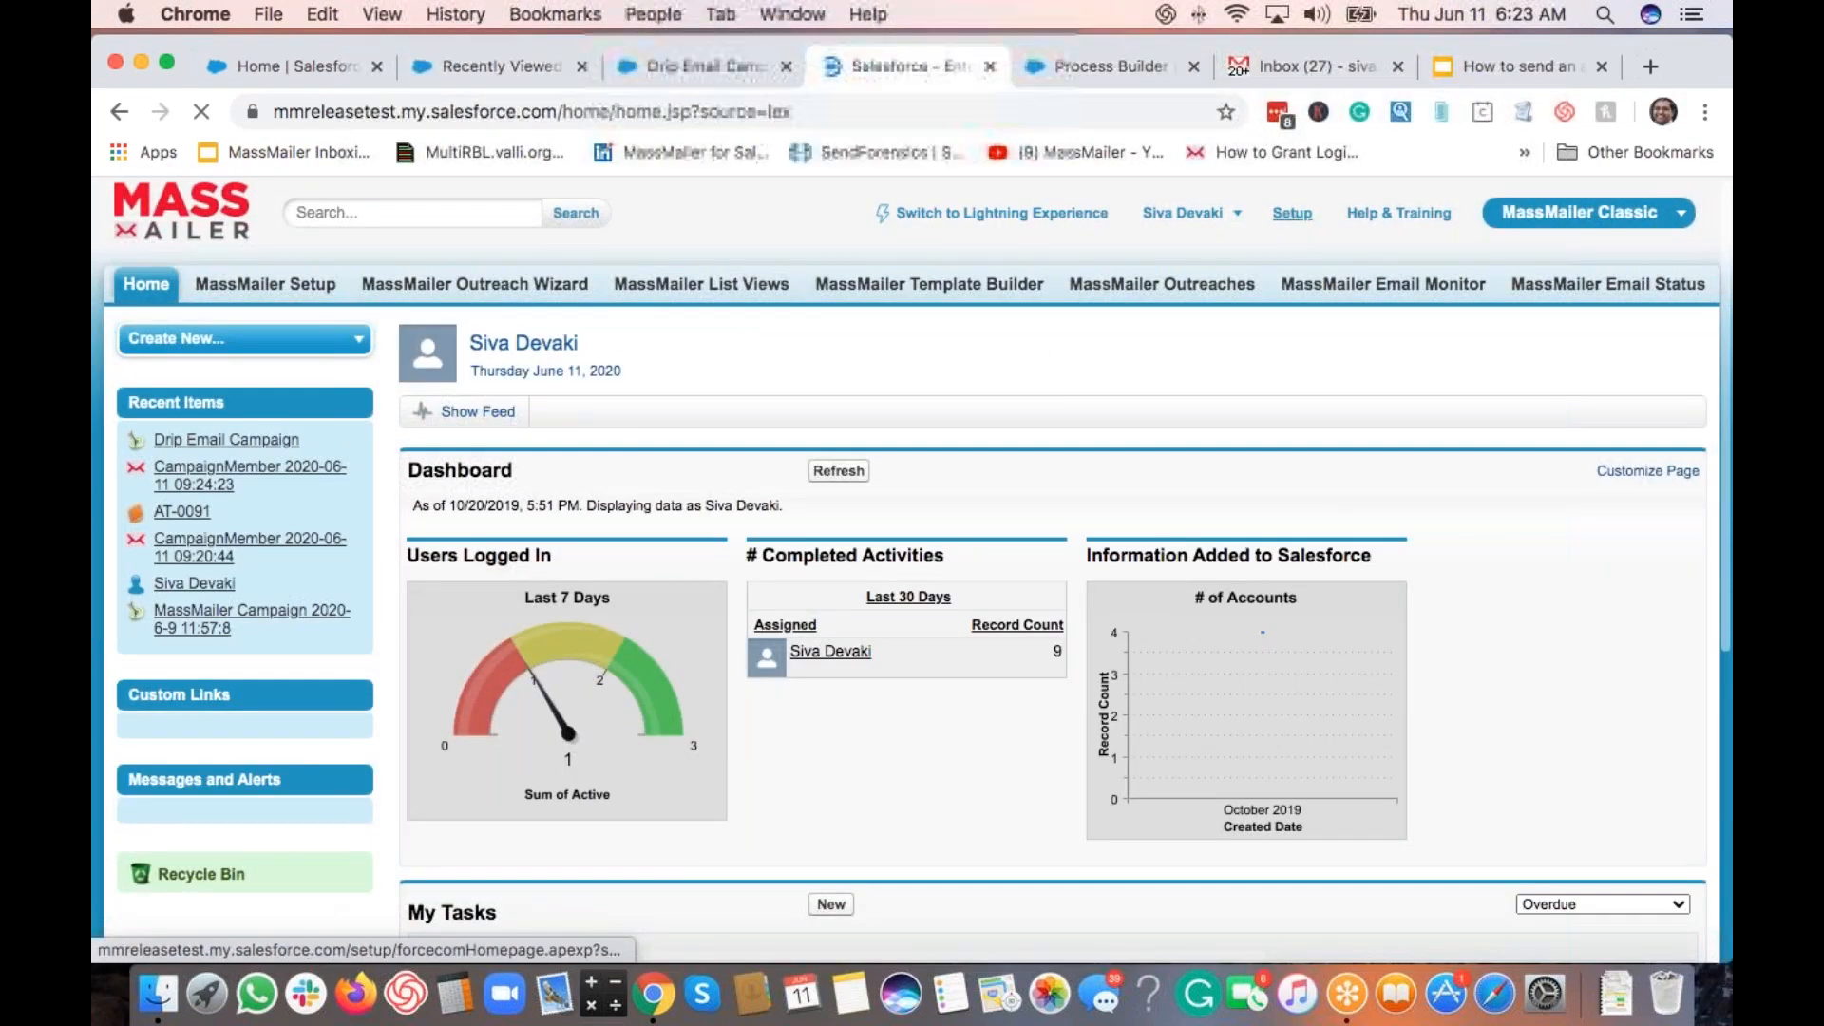
left_click(1291, 213)
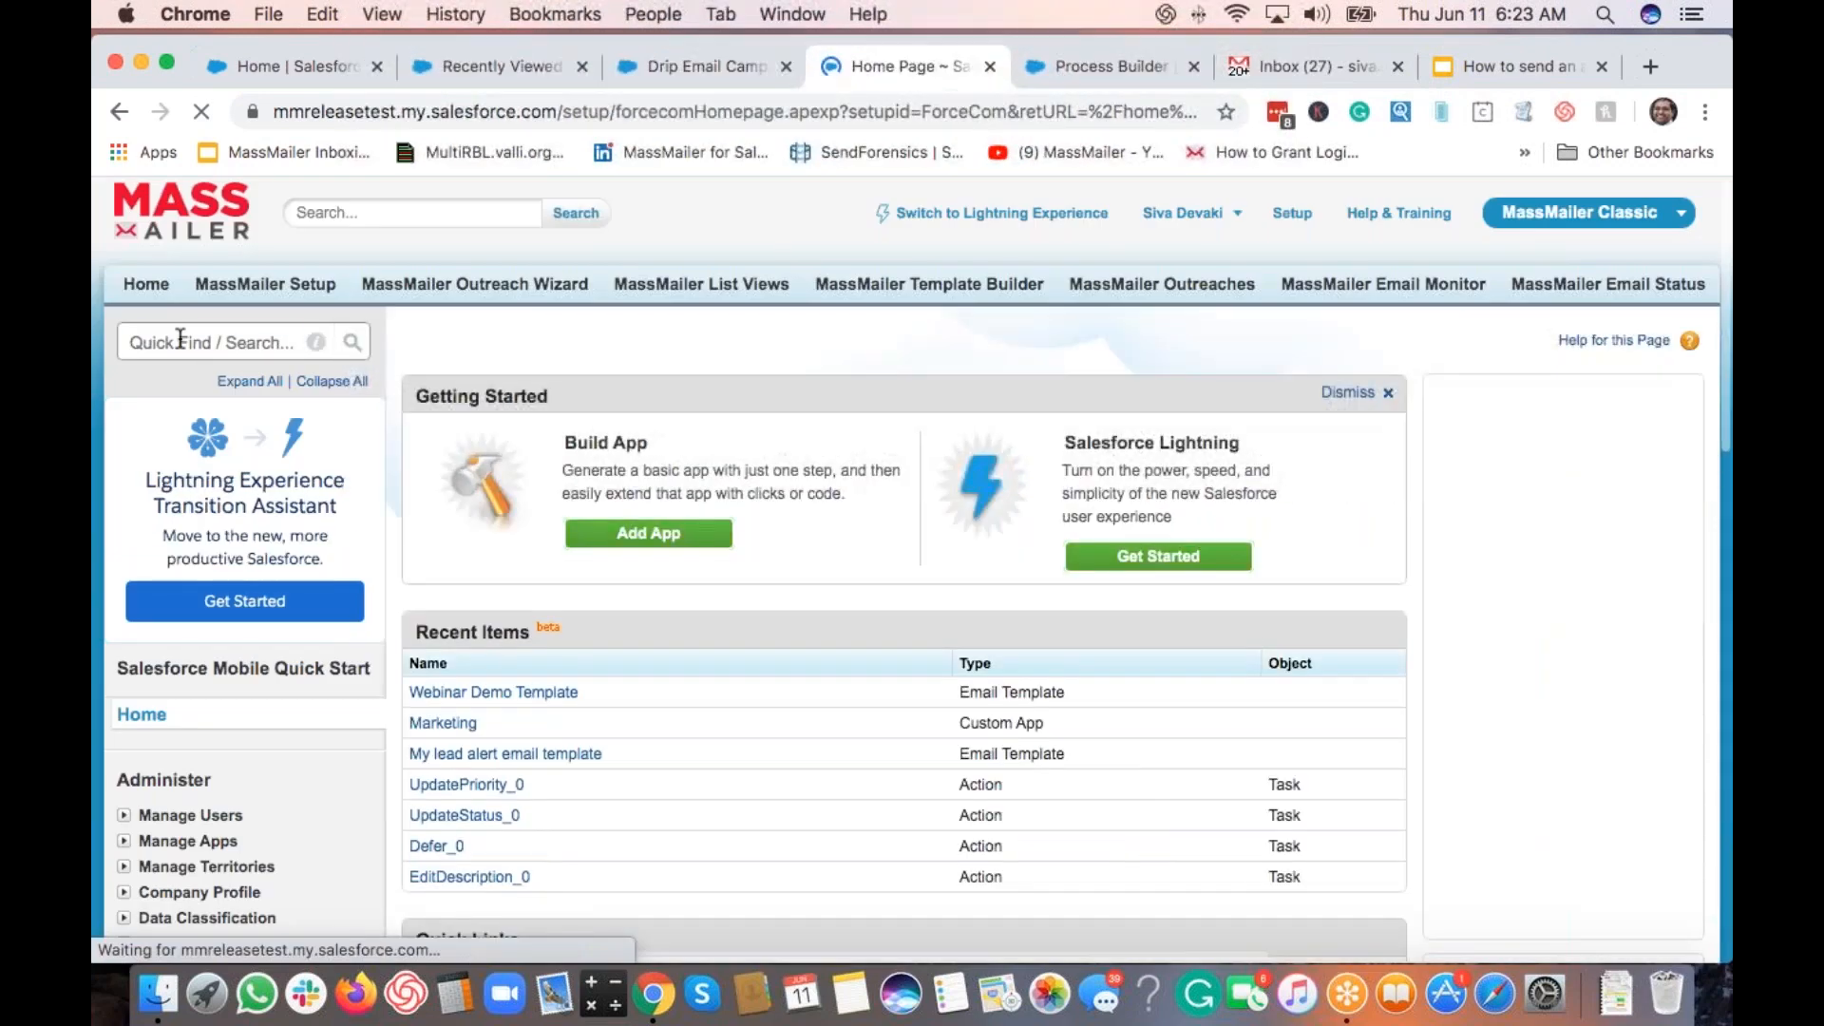
left_click(180, 338)
type("temp")
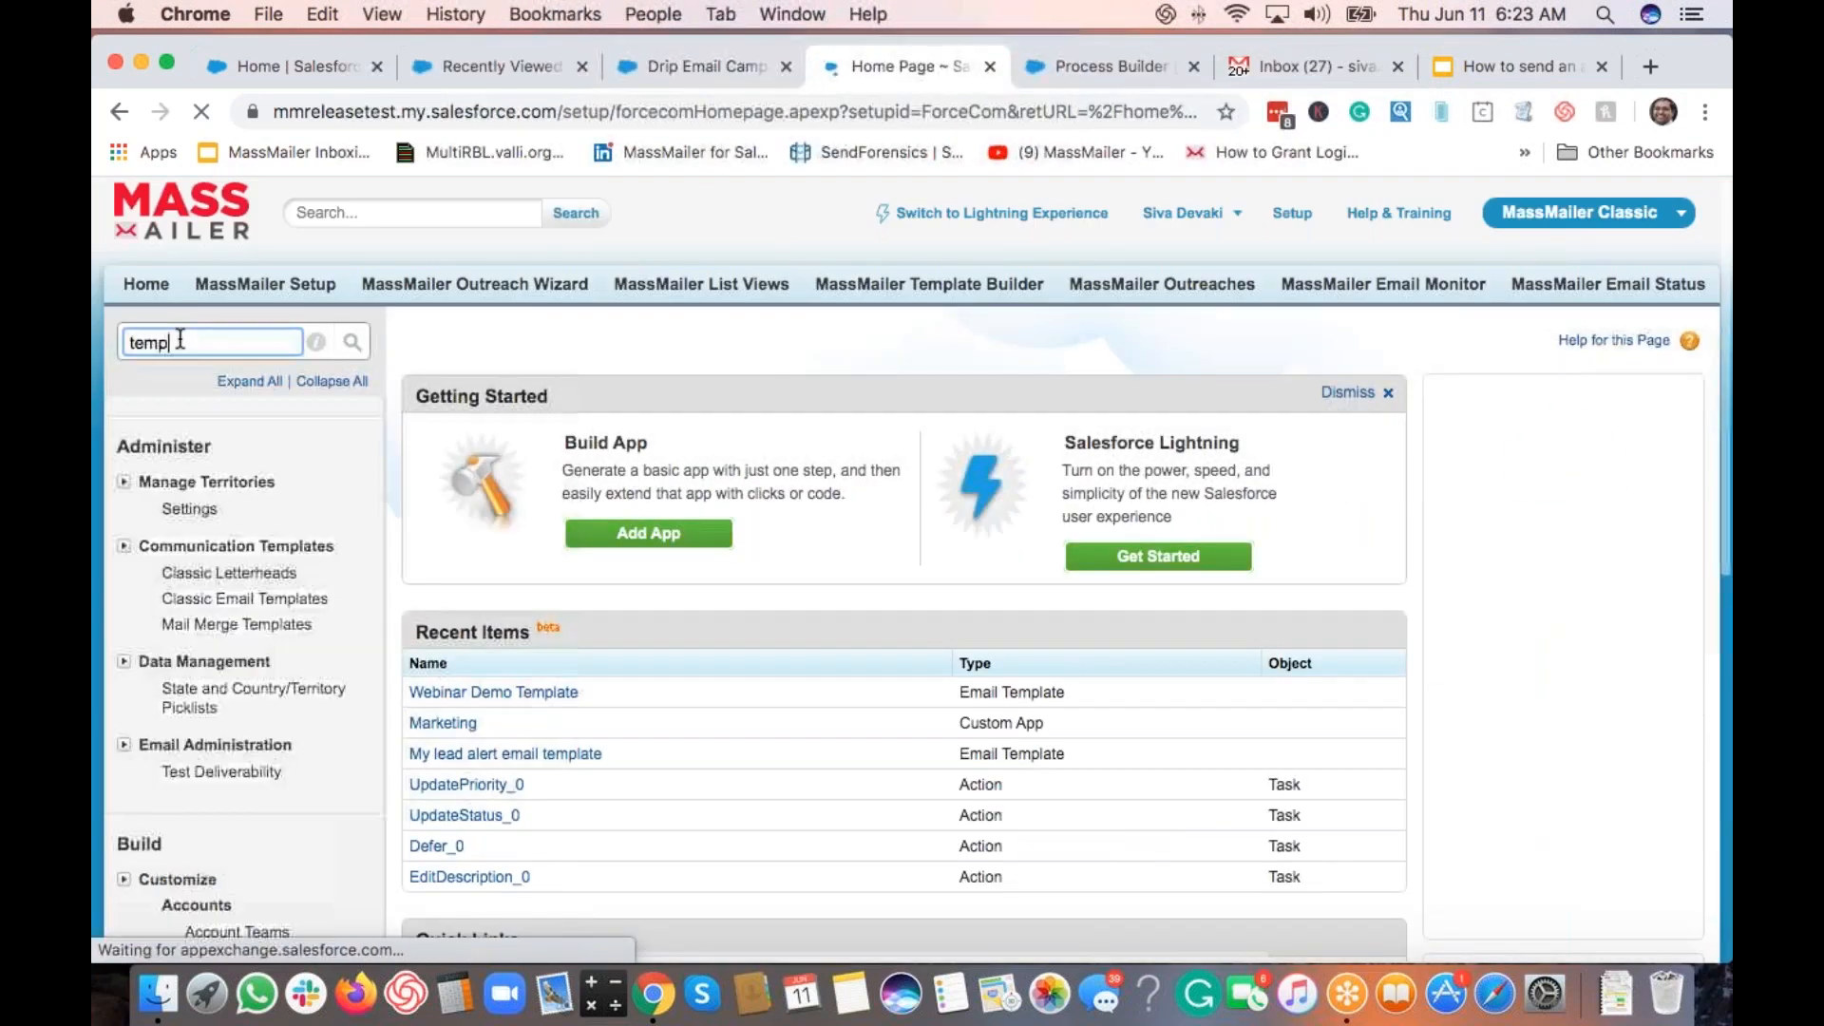
type("lates")
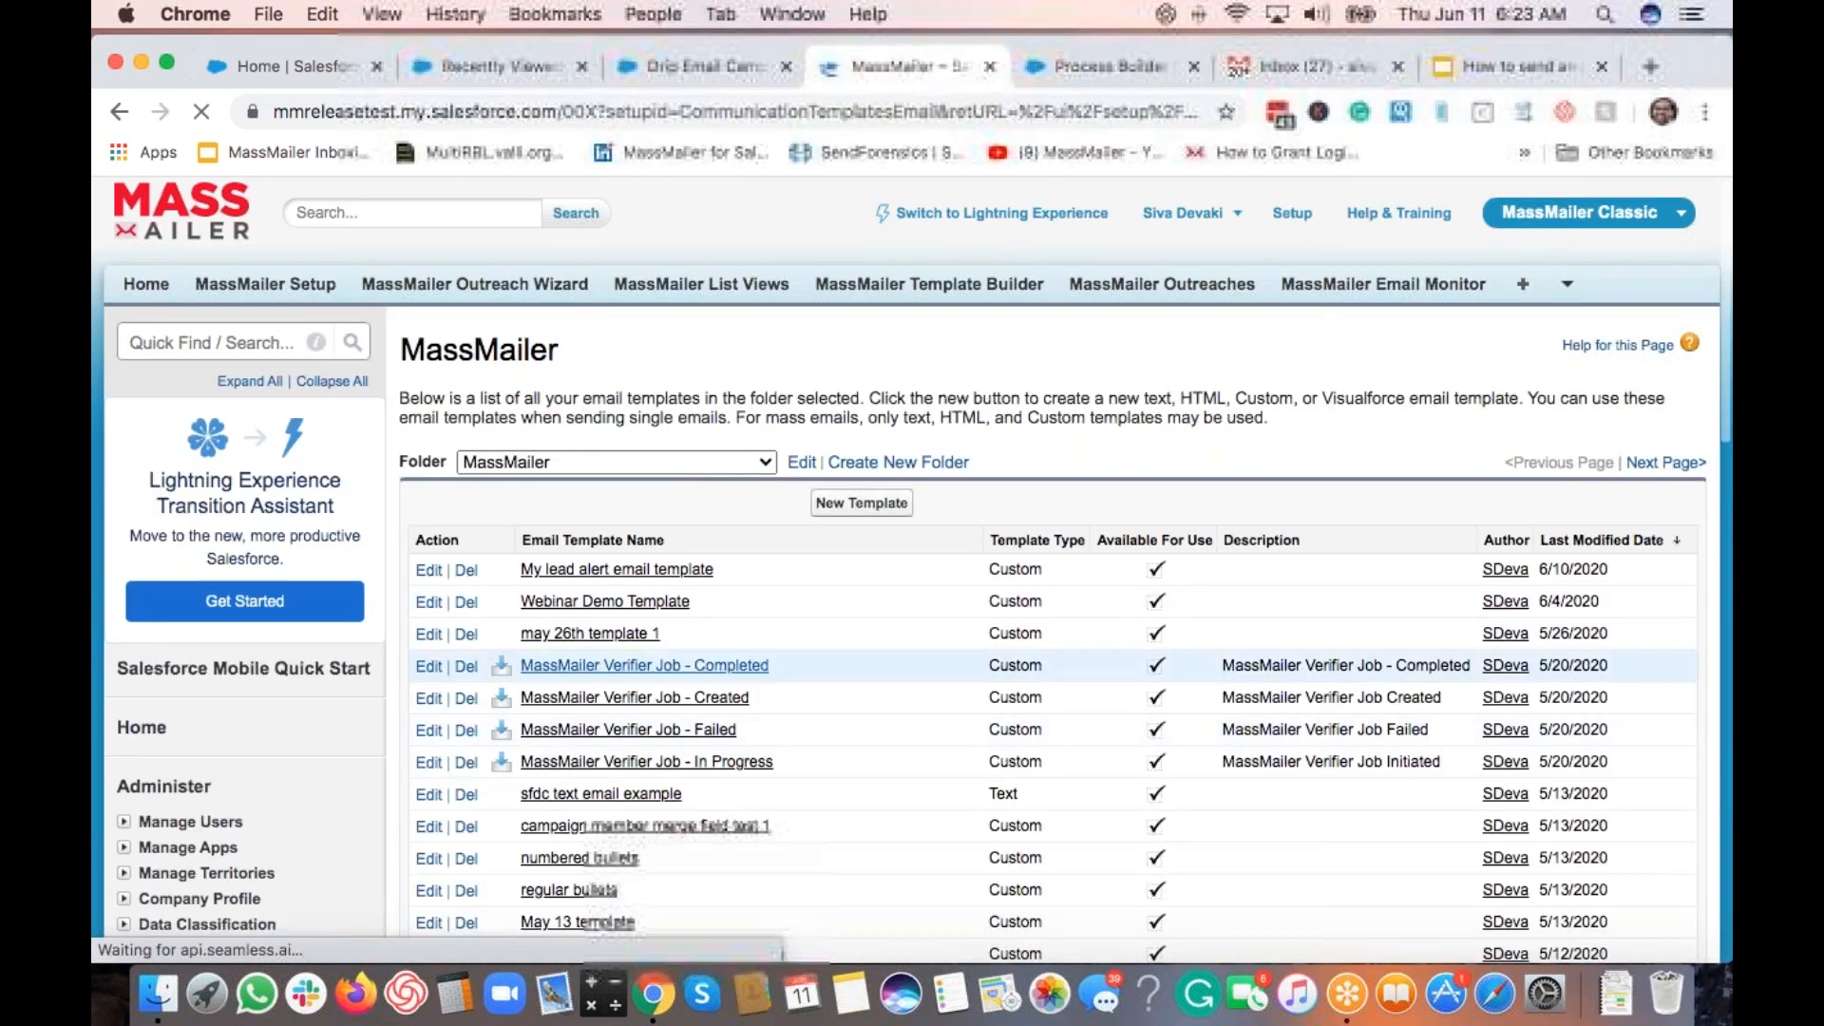
left_click(655, 602)
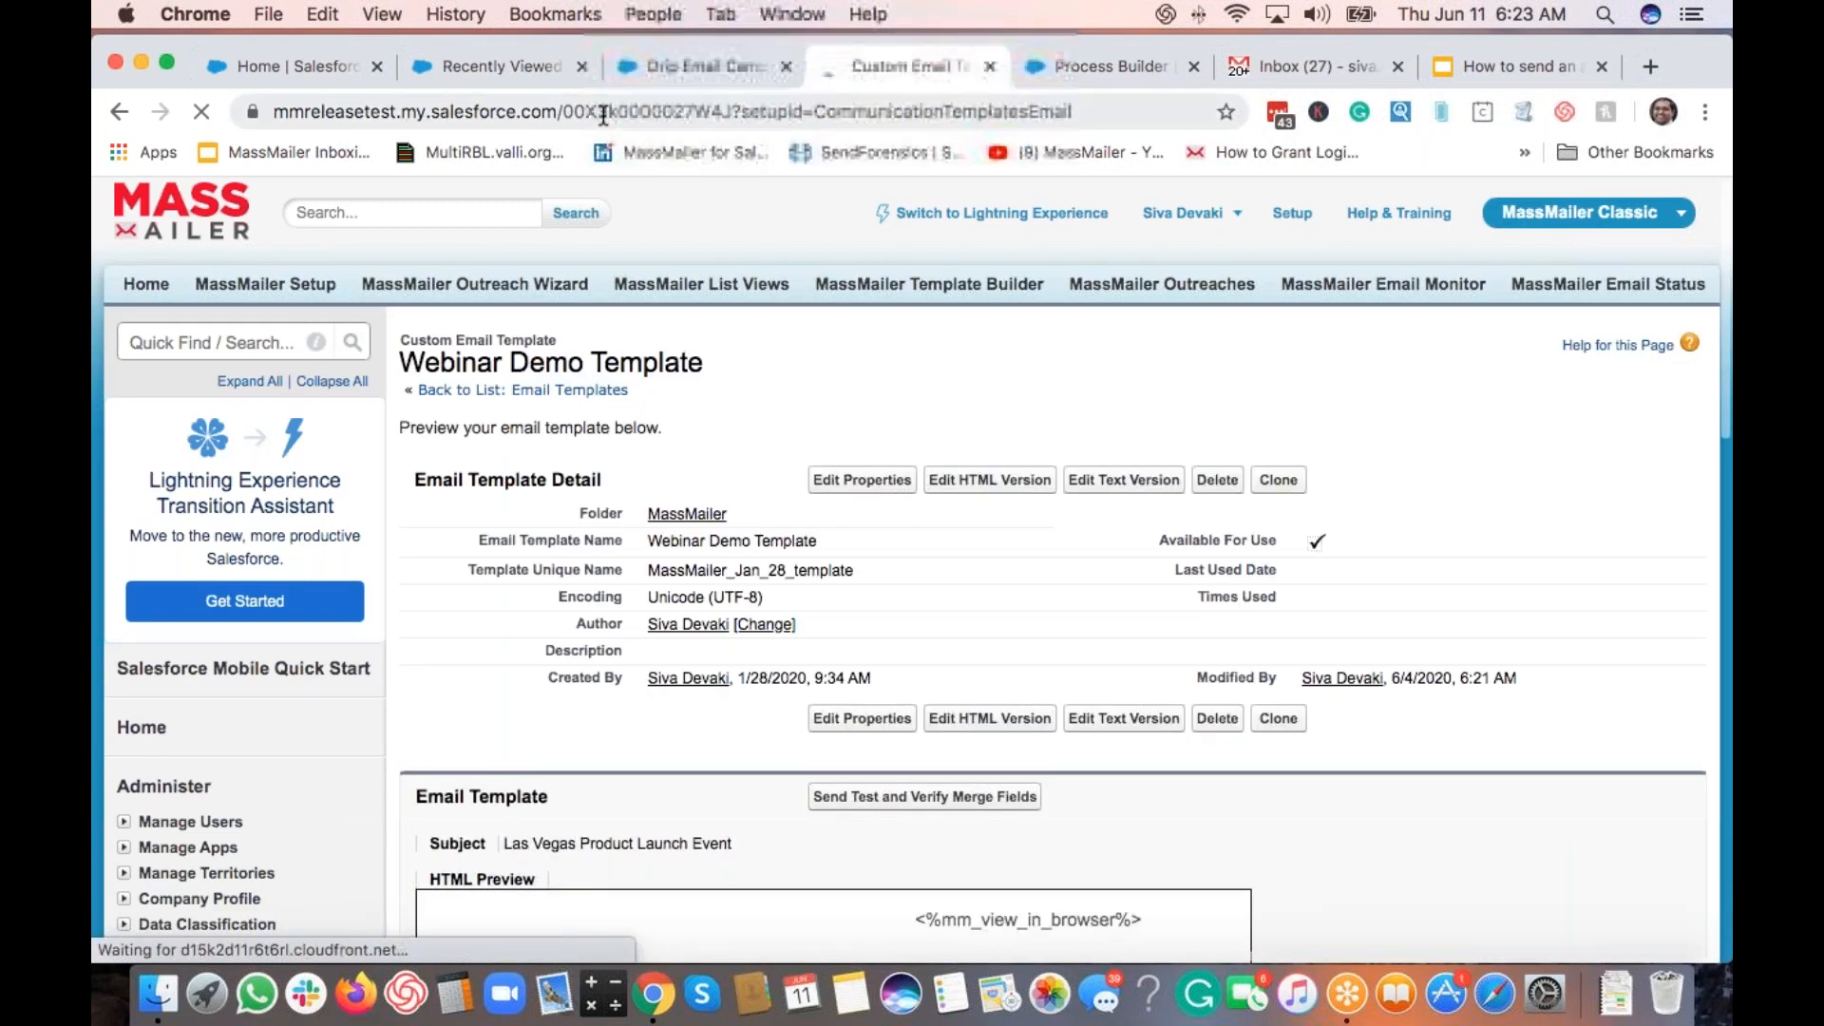
double_click(732, 112)
key("ctrl+c")
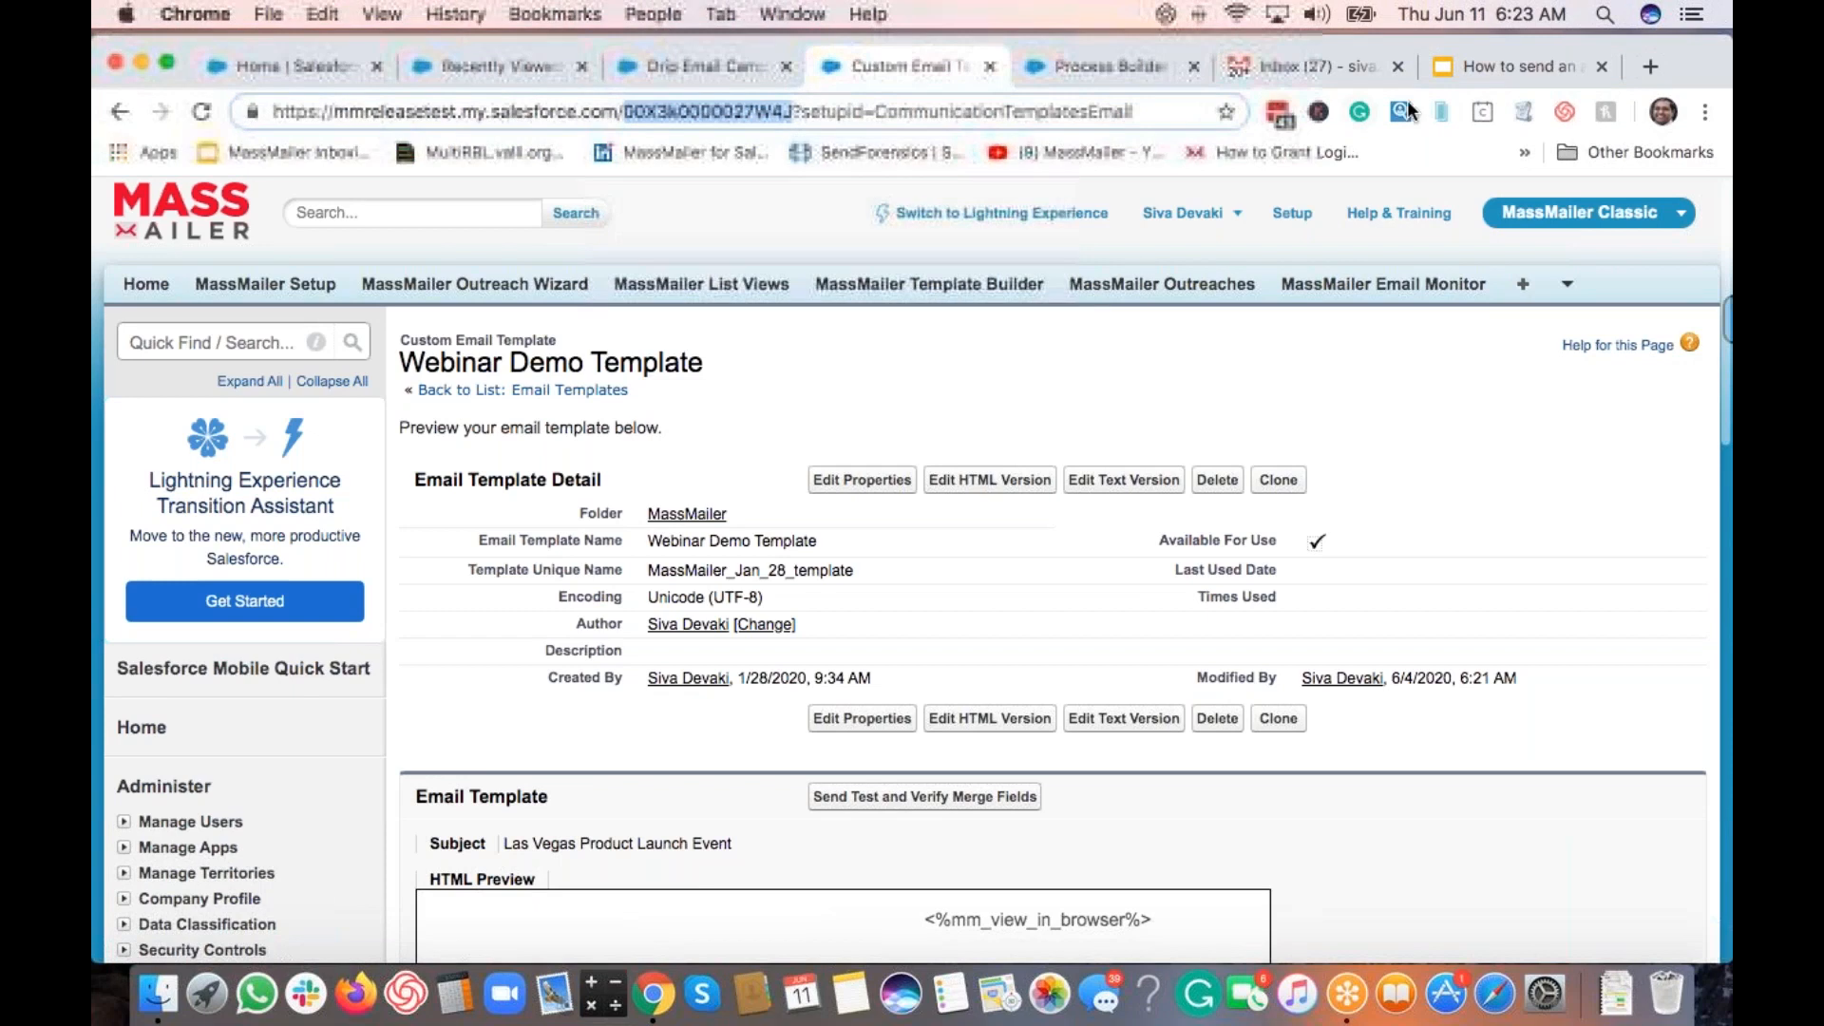
left_click(1080, 60)
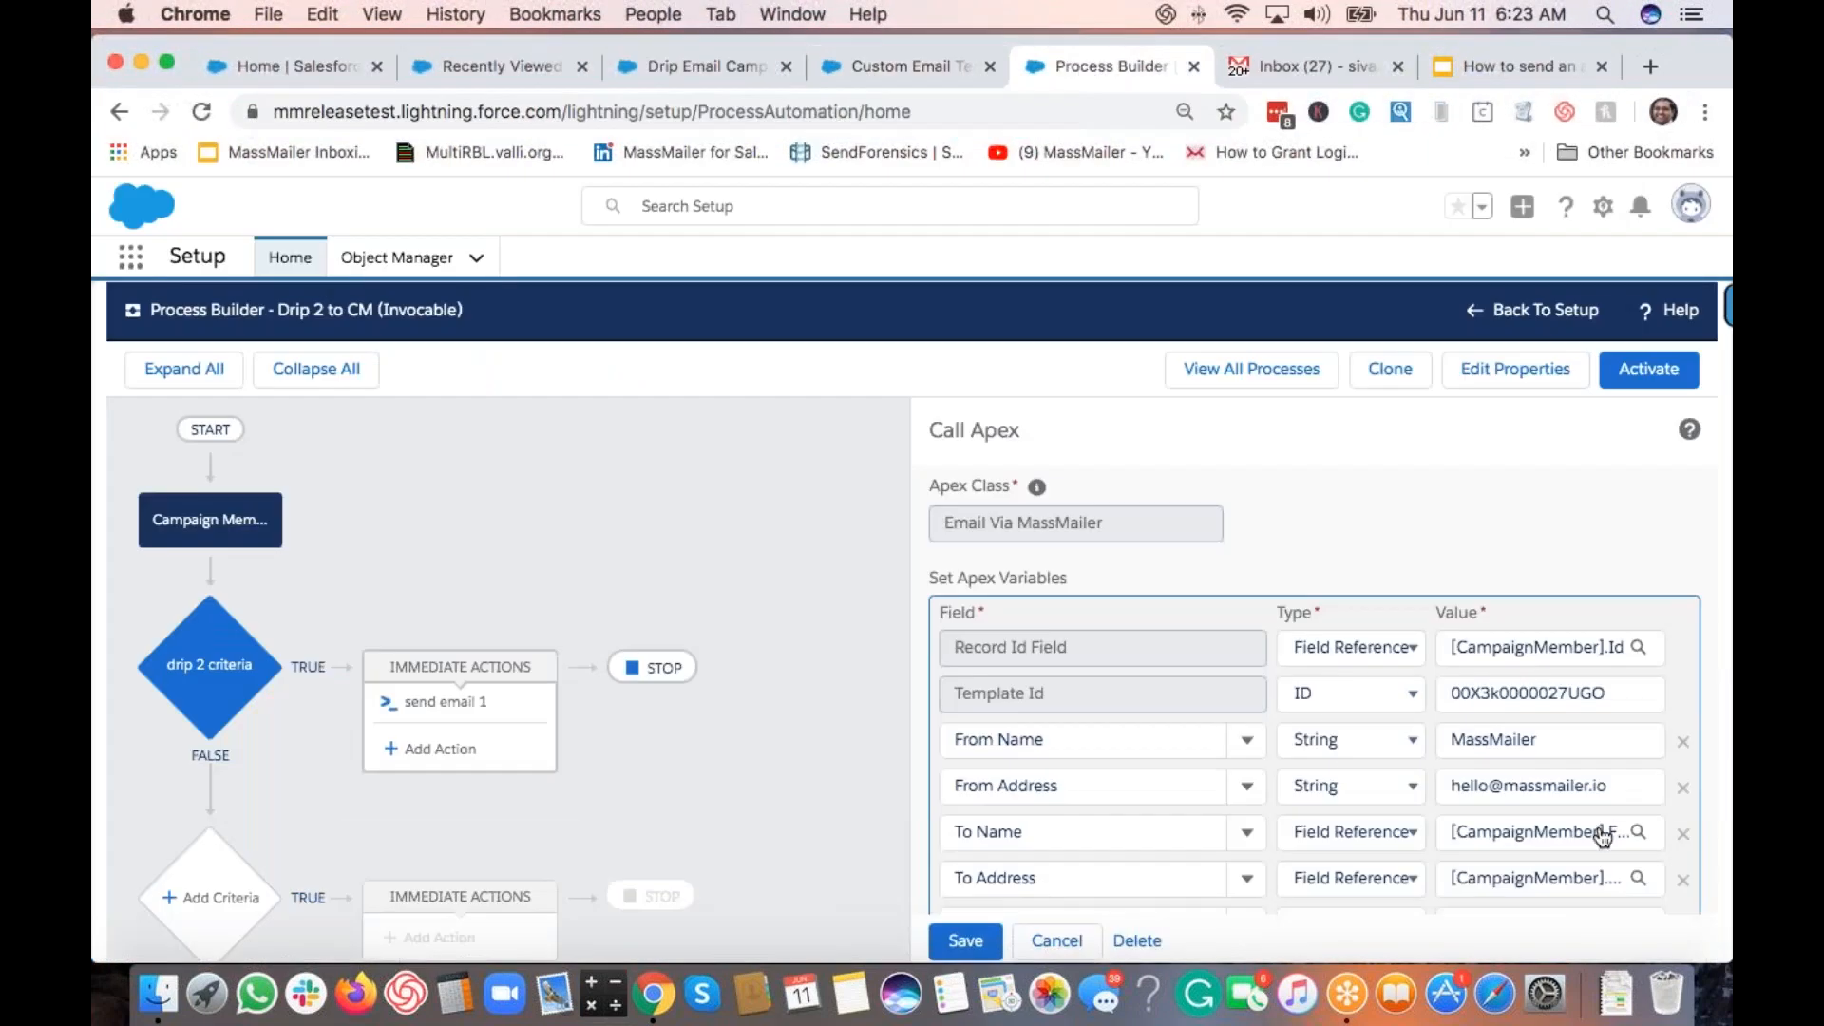
Step: Replace the action's Template Id with the copied 00X3k0000027W4J and save send email 2
double_click(1523, 692)
key("ctrl+v")
left_click(1365, 503)
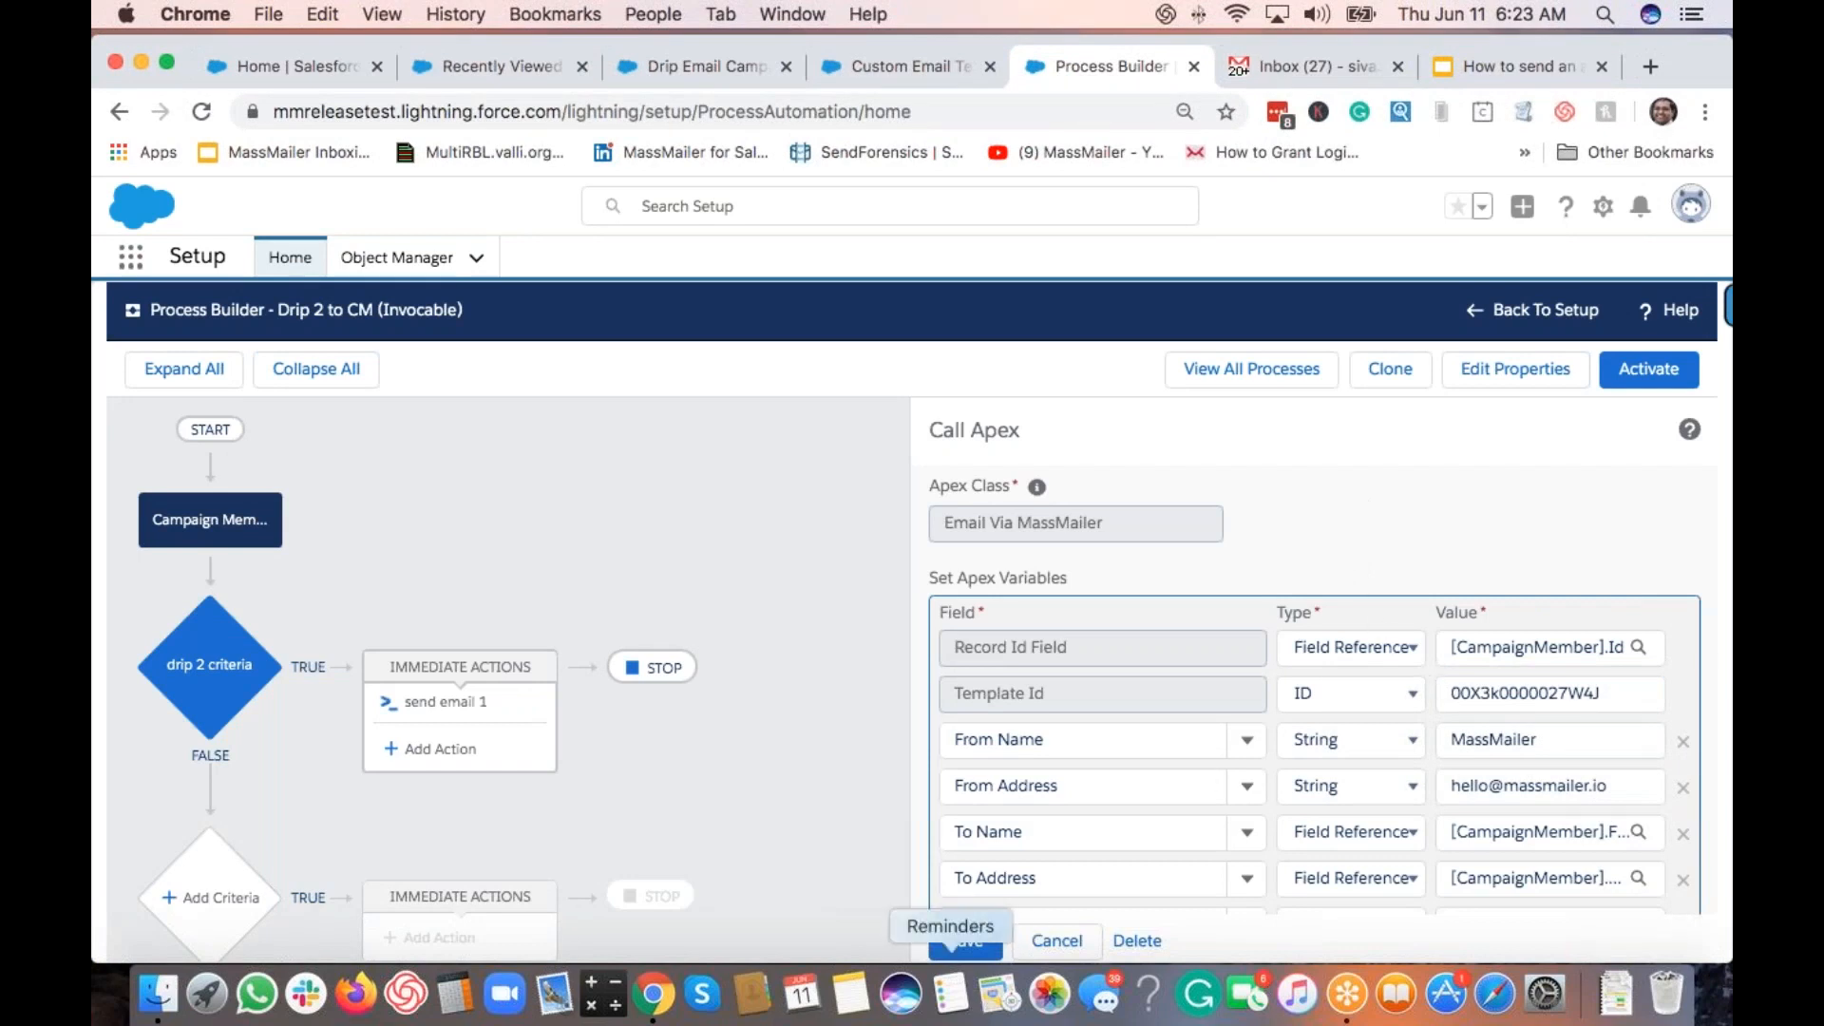
left_click(964, 944)
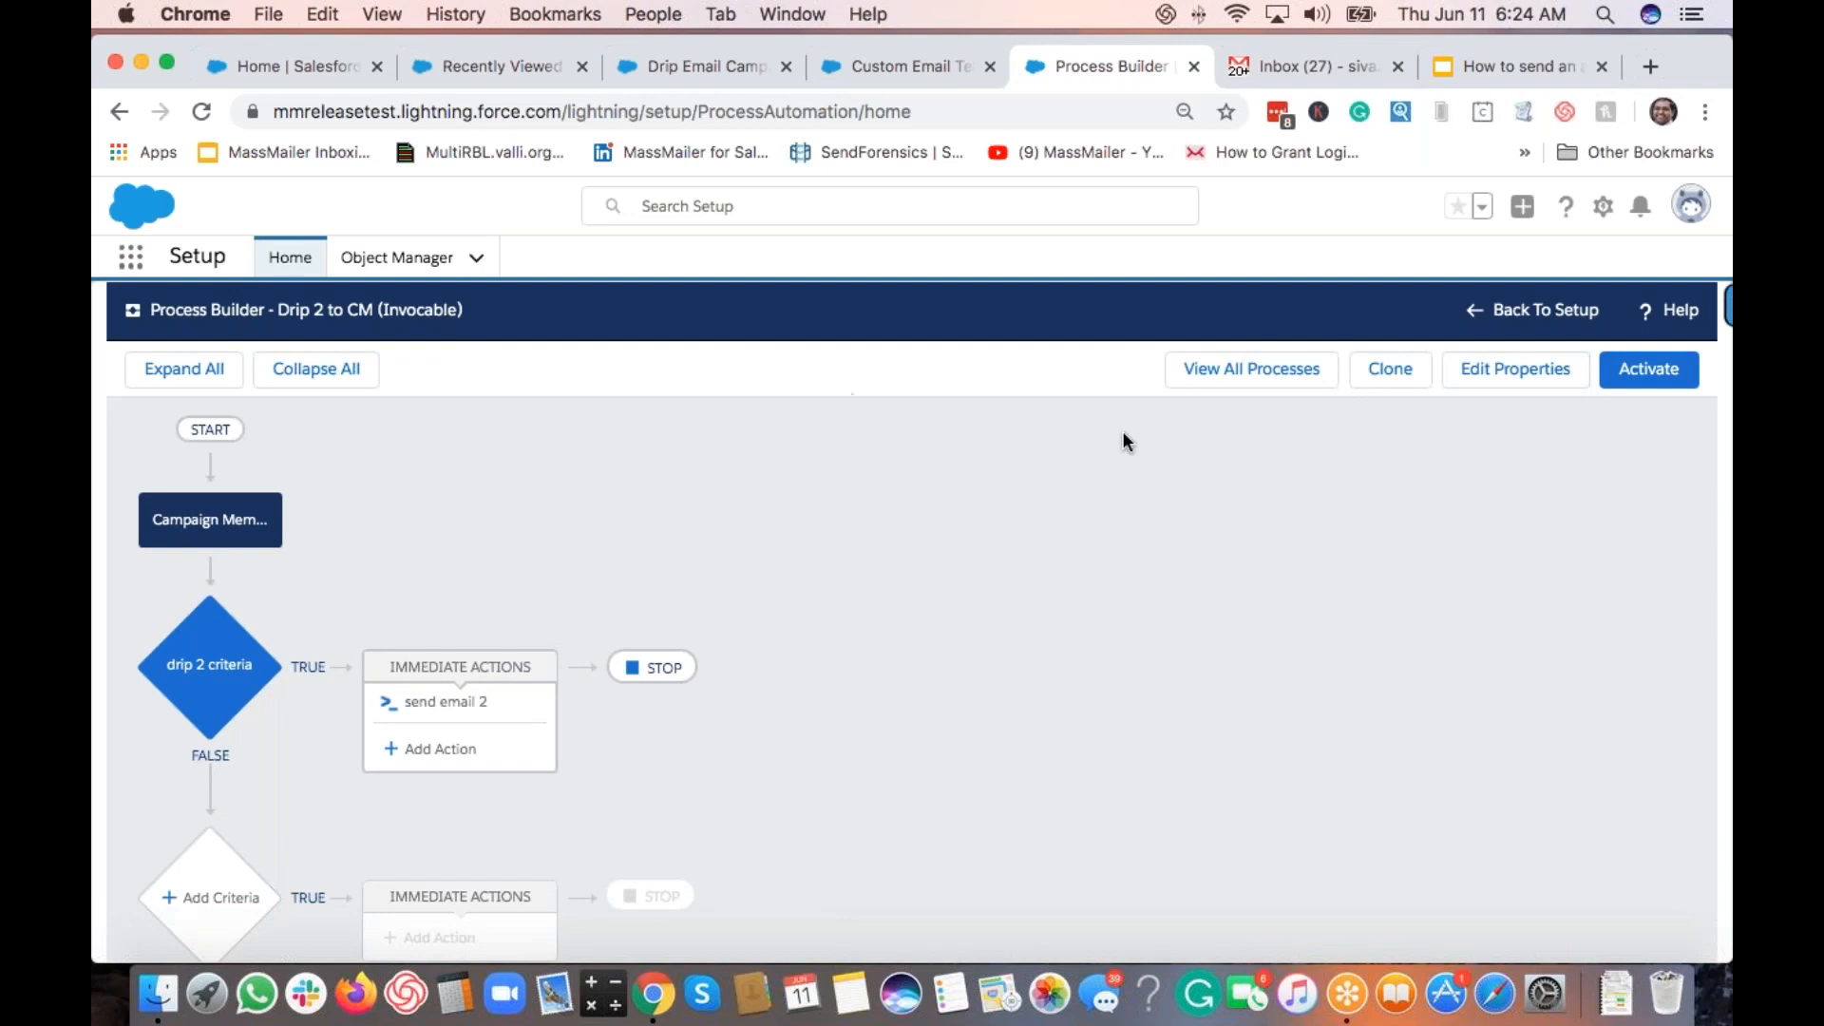
Step: Activate the Drip 2 to CM process, confirming the version activation
left_click(1634, 380)
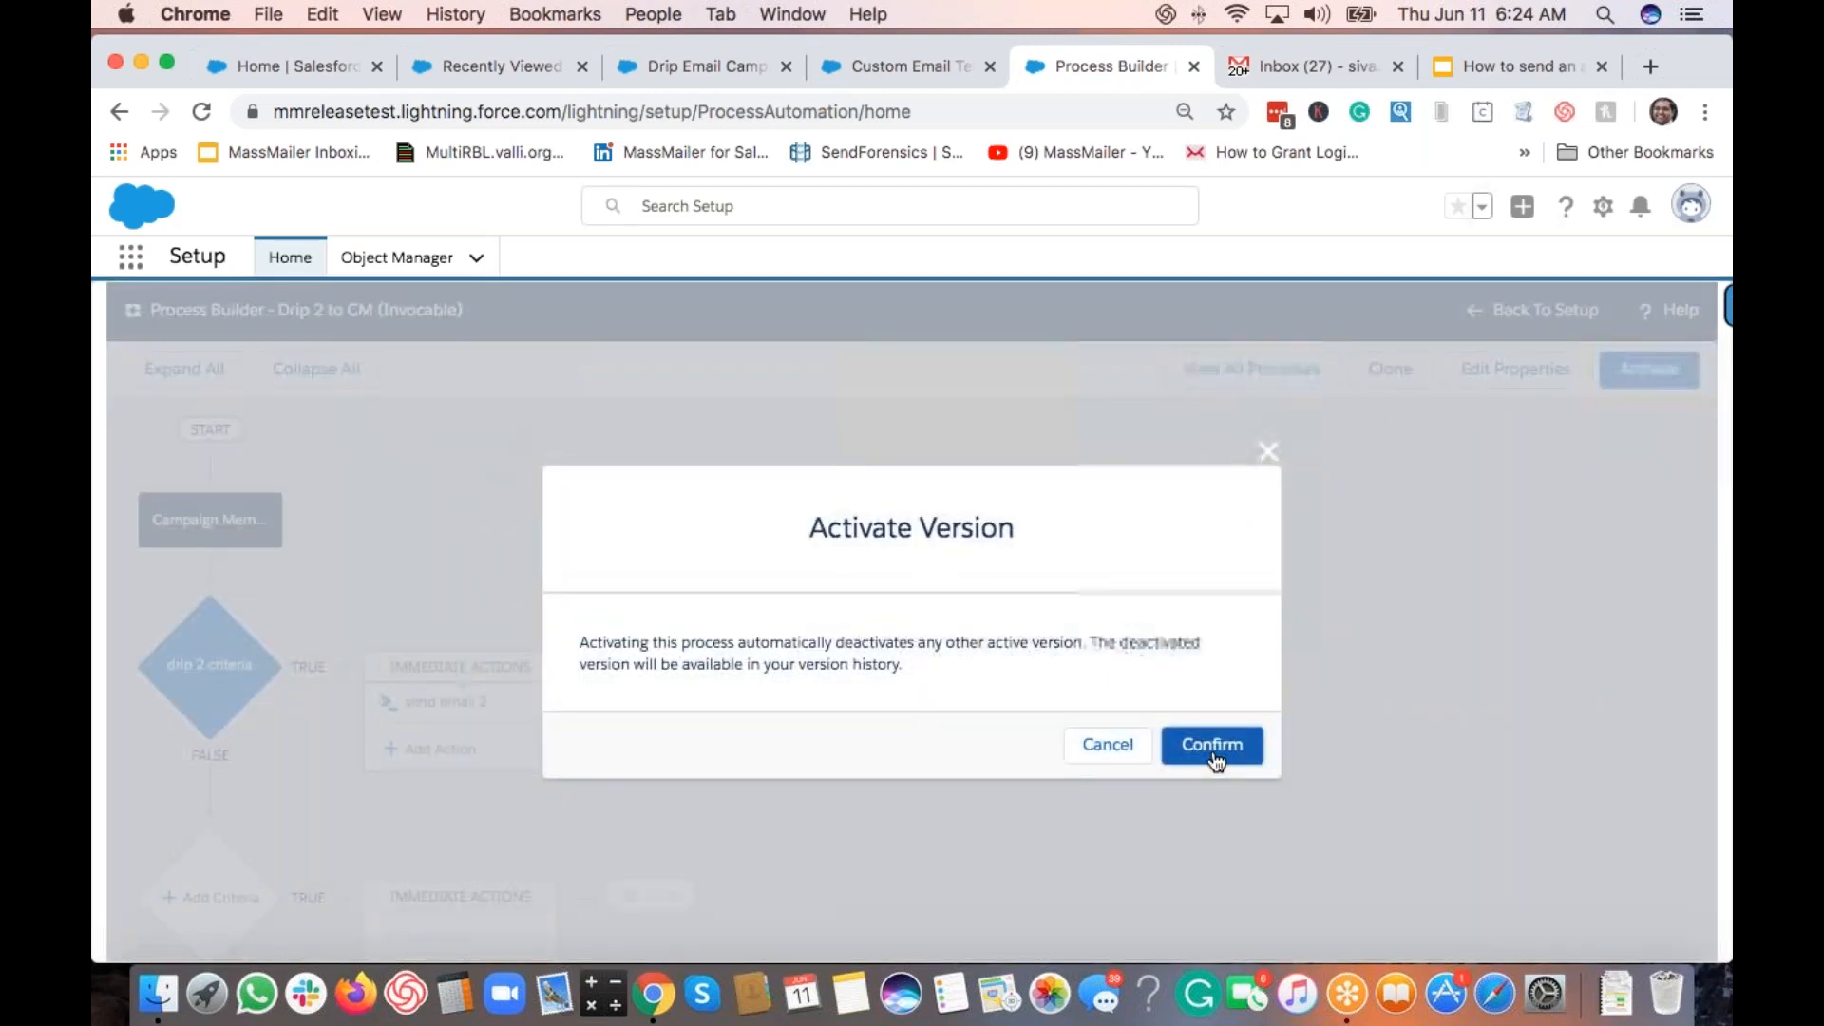
left_click(1212, 746)
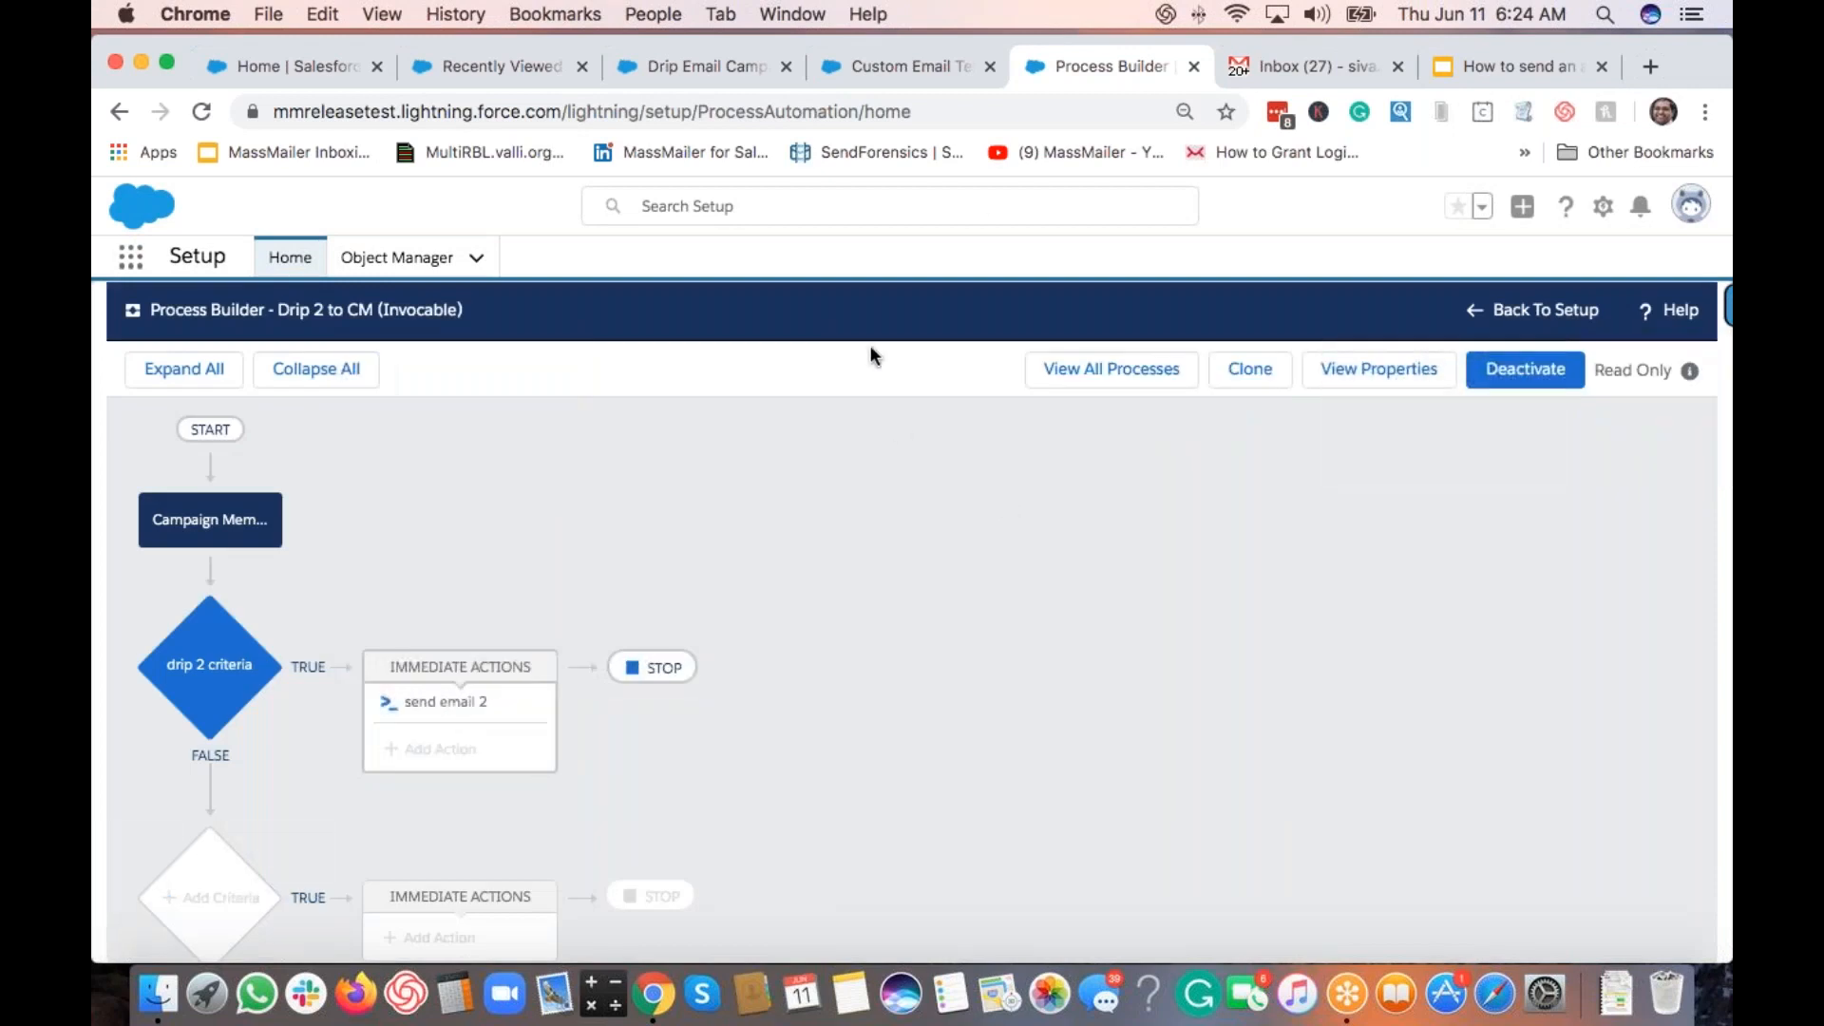
left_click(897, 62)
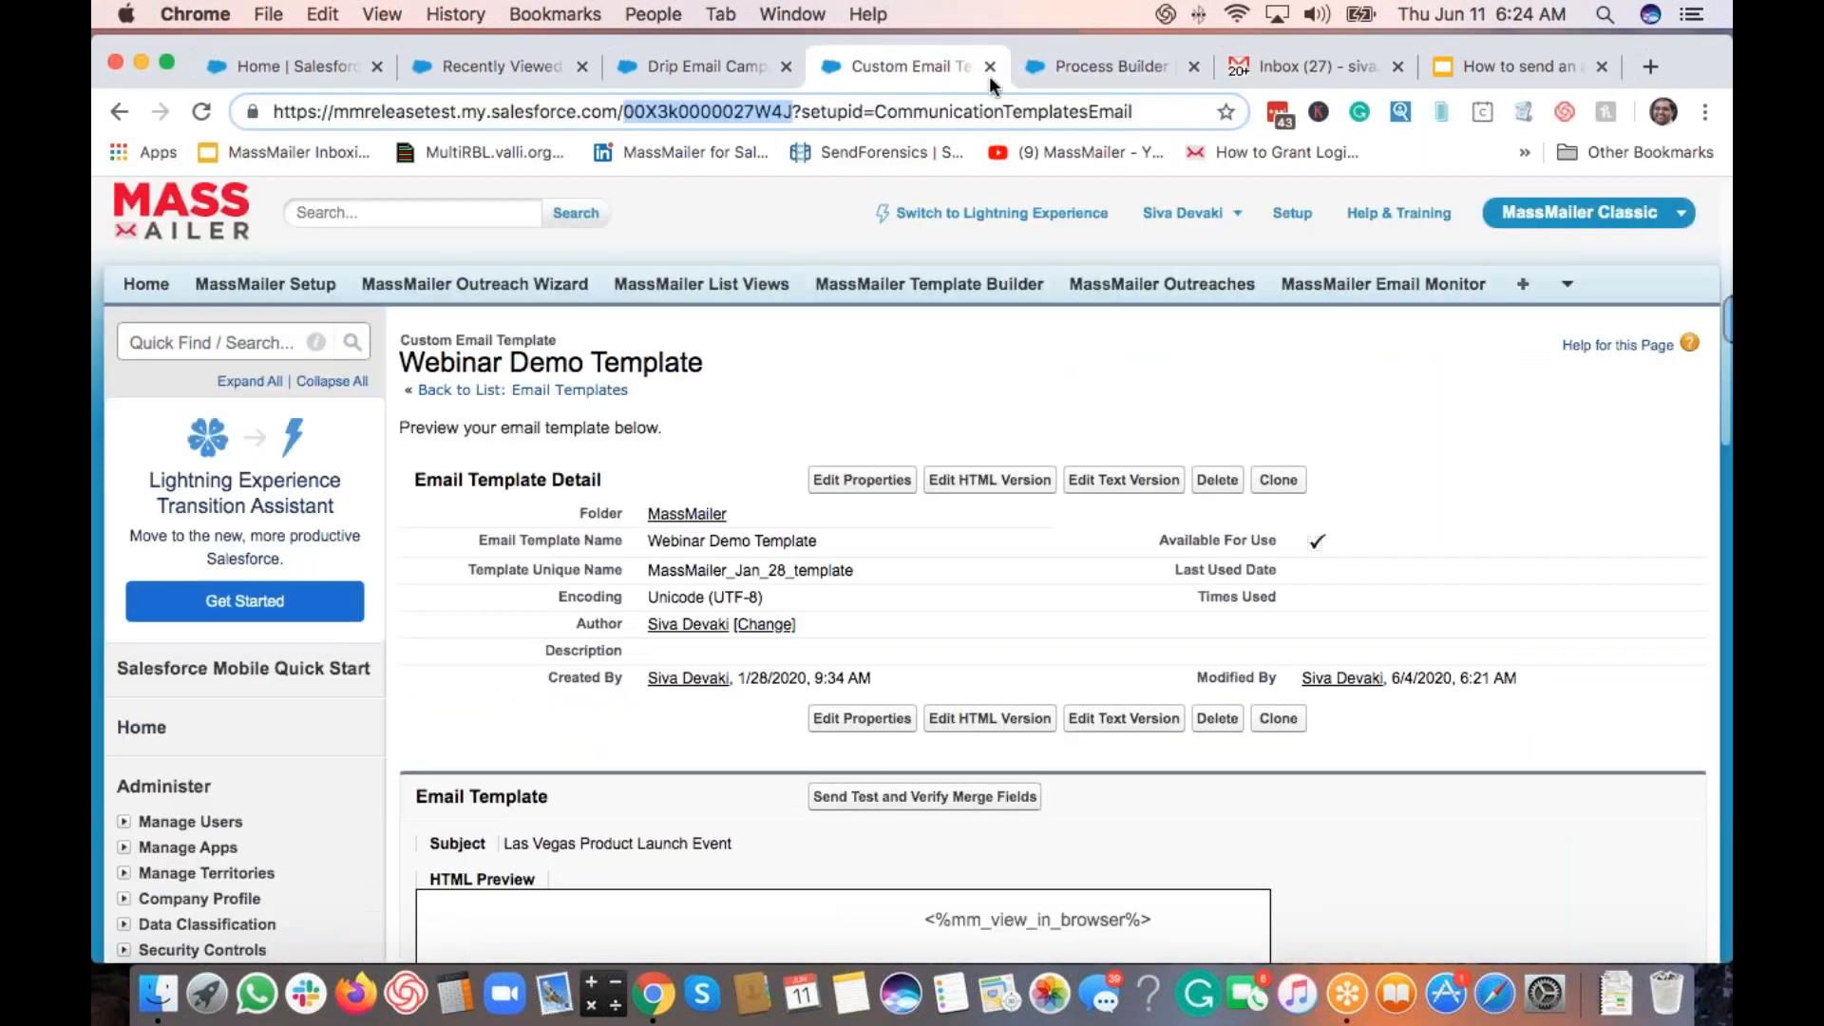
Step: Find Process Builder via Quick Find 'process bui' and open the Drip Email to Dynamic Campaign Member List process
left_click(661, 63)
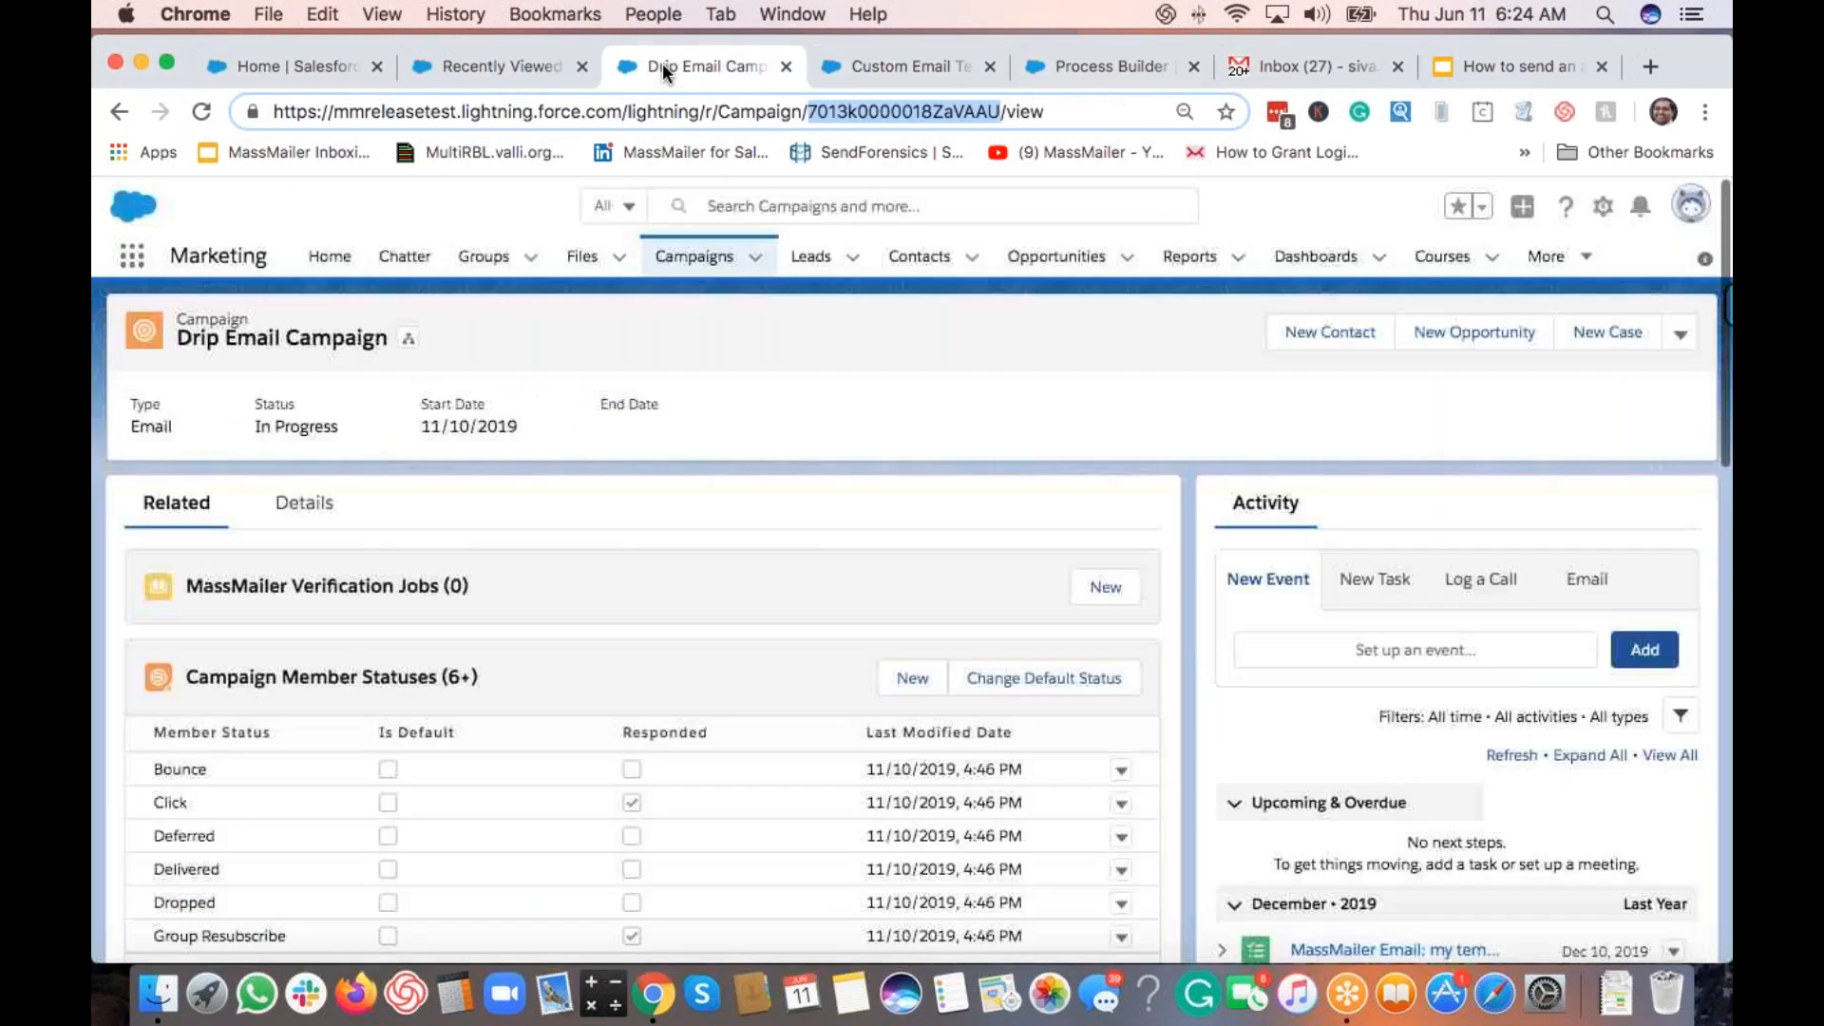
left_click(933, 59)
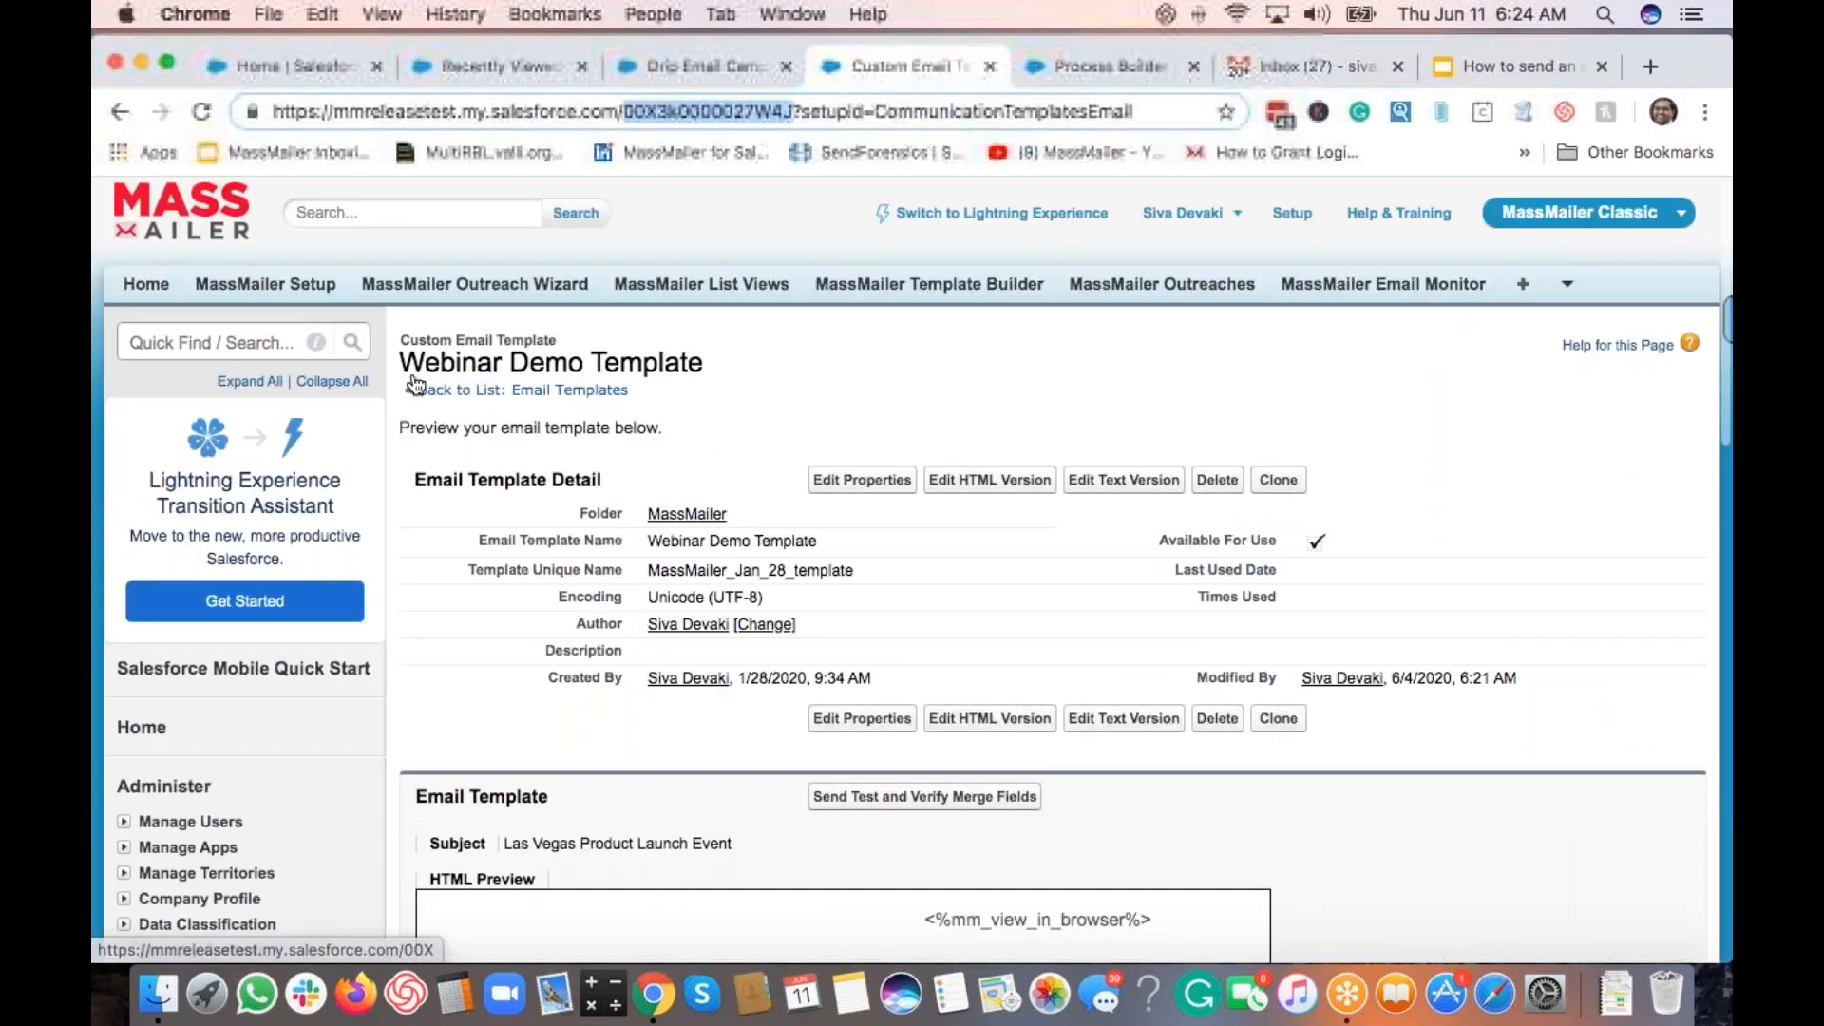
left_click(270, 341)
type("process bui")
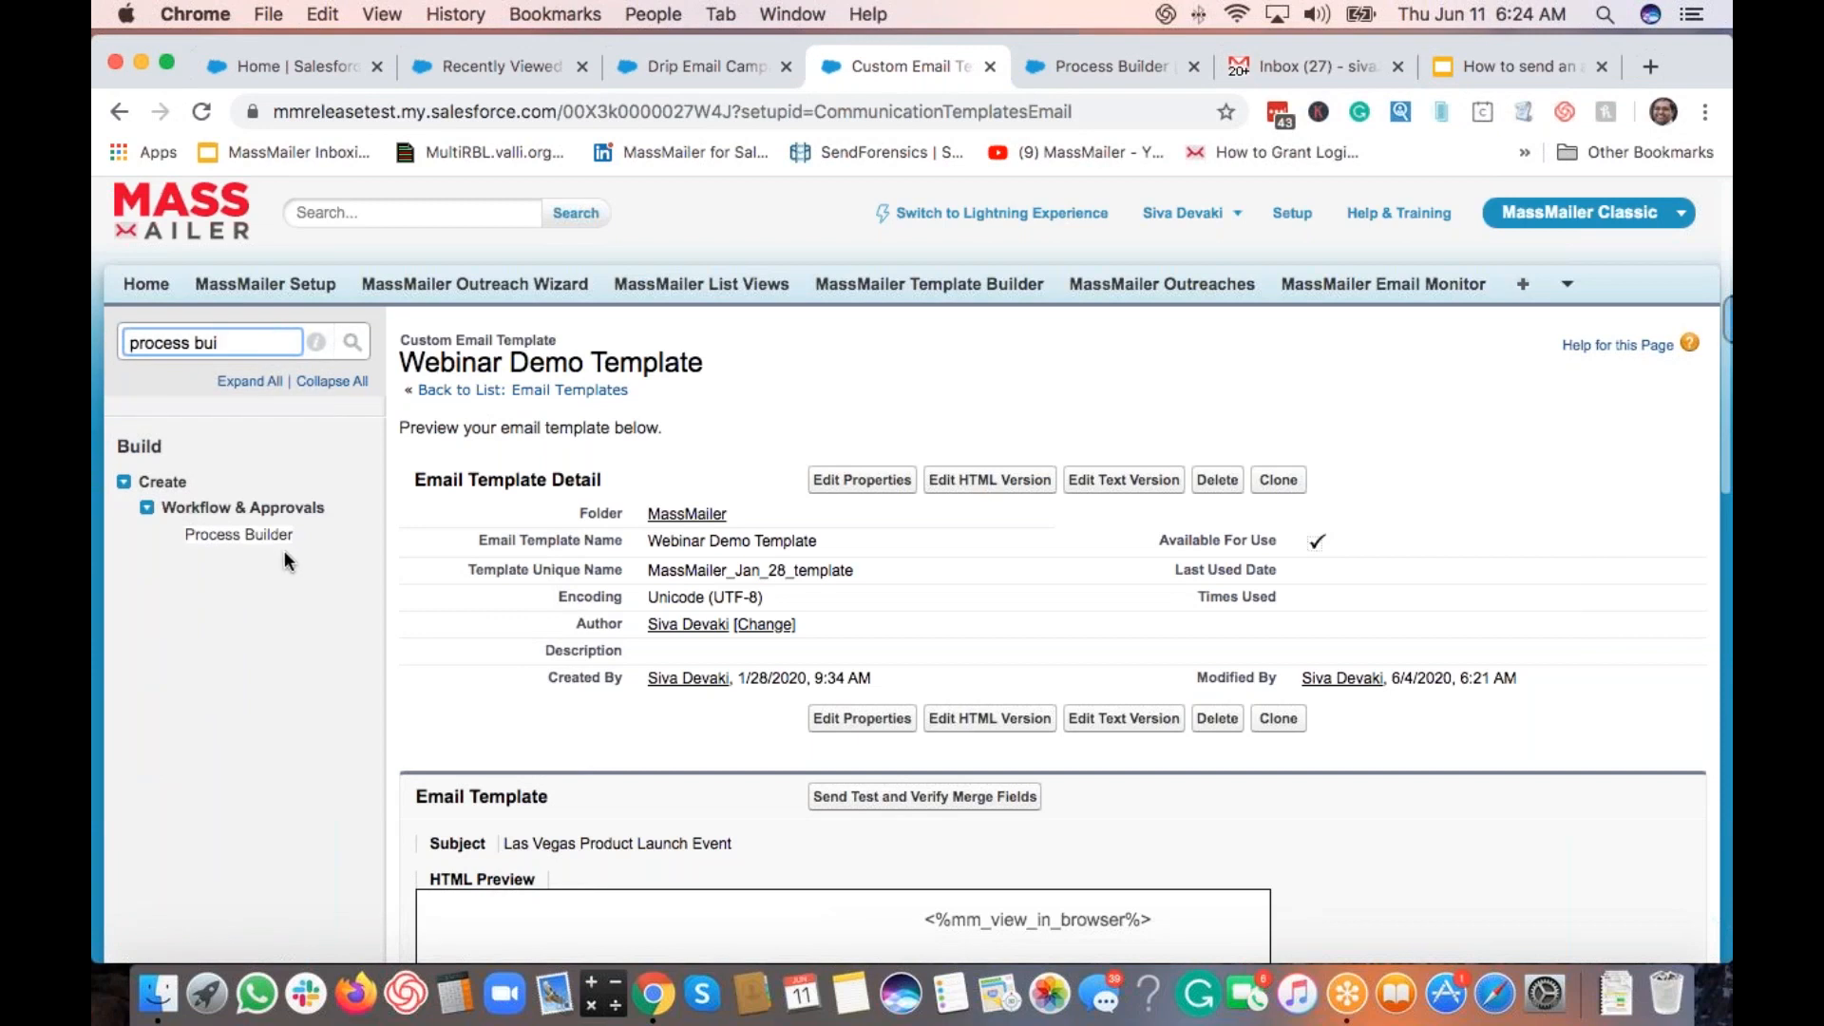
left_click(249, 535)
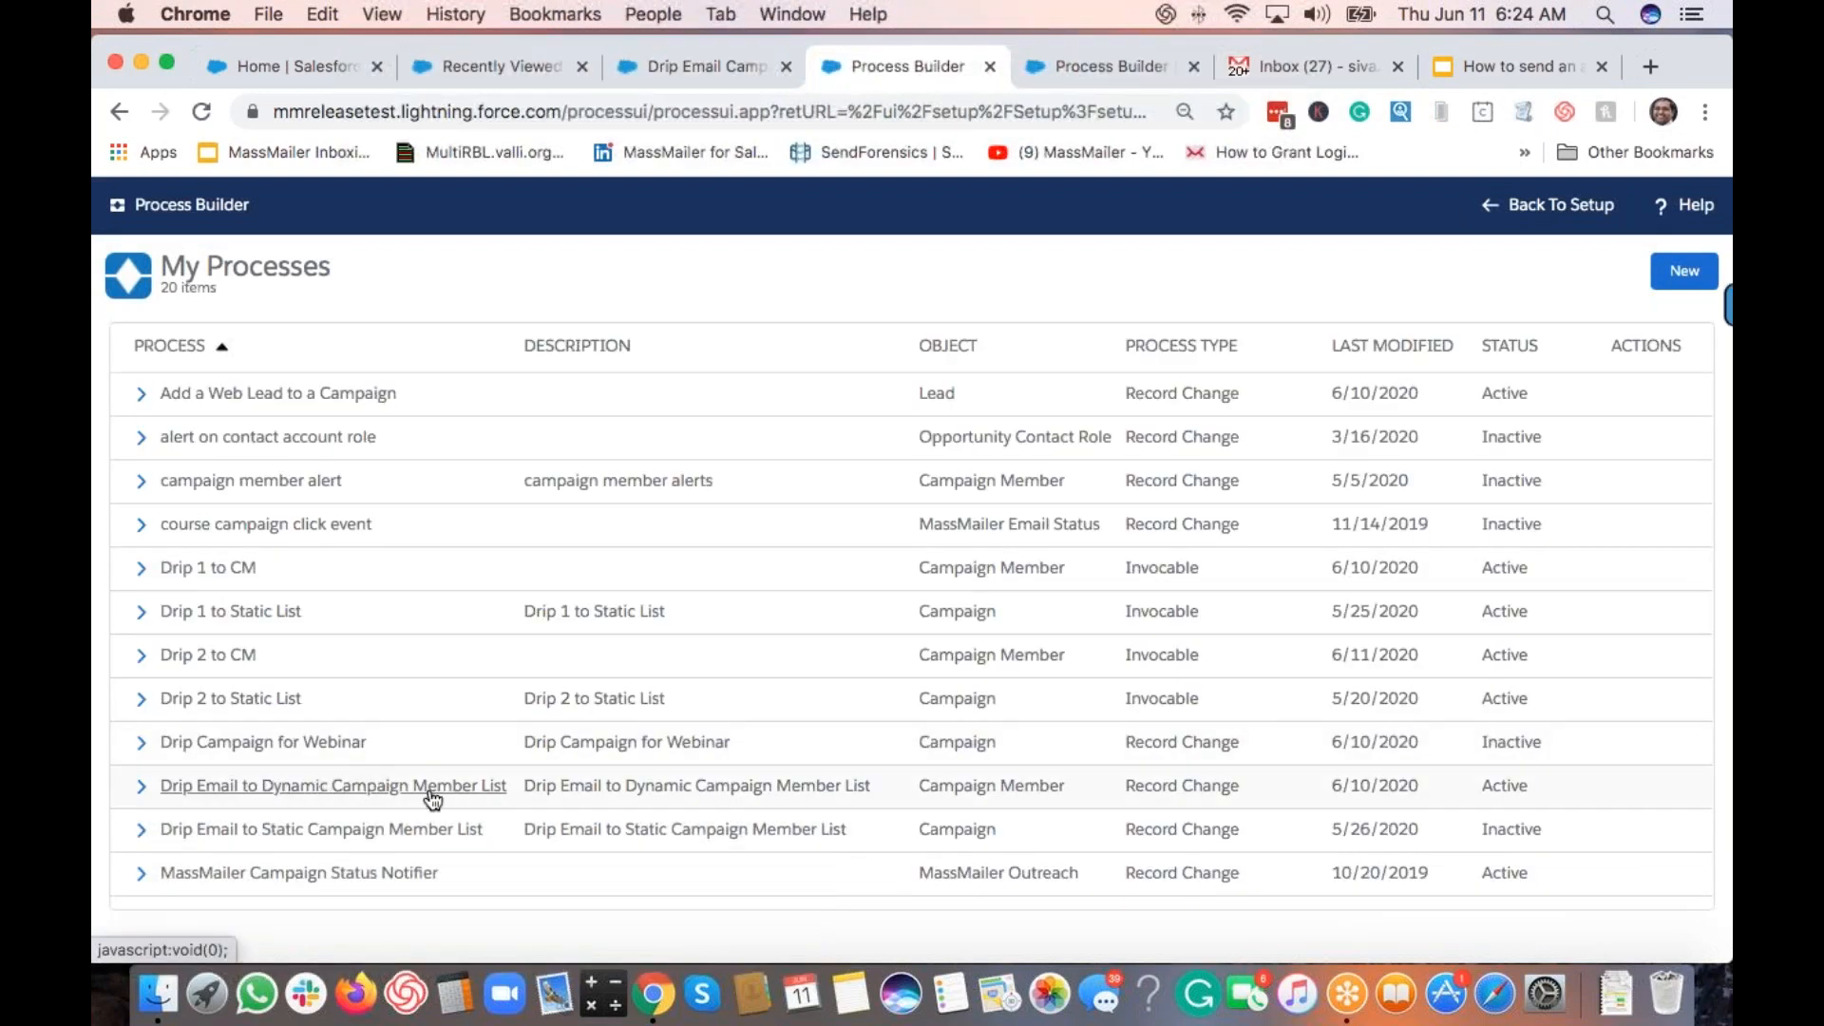
left_click(553, 794)
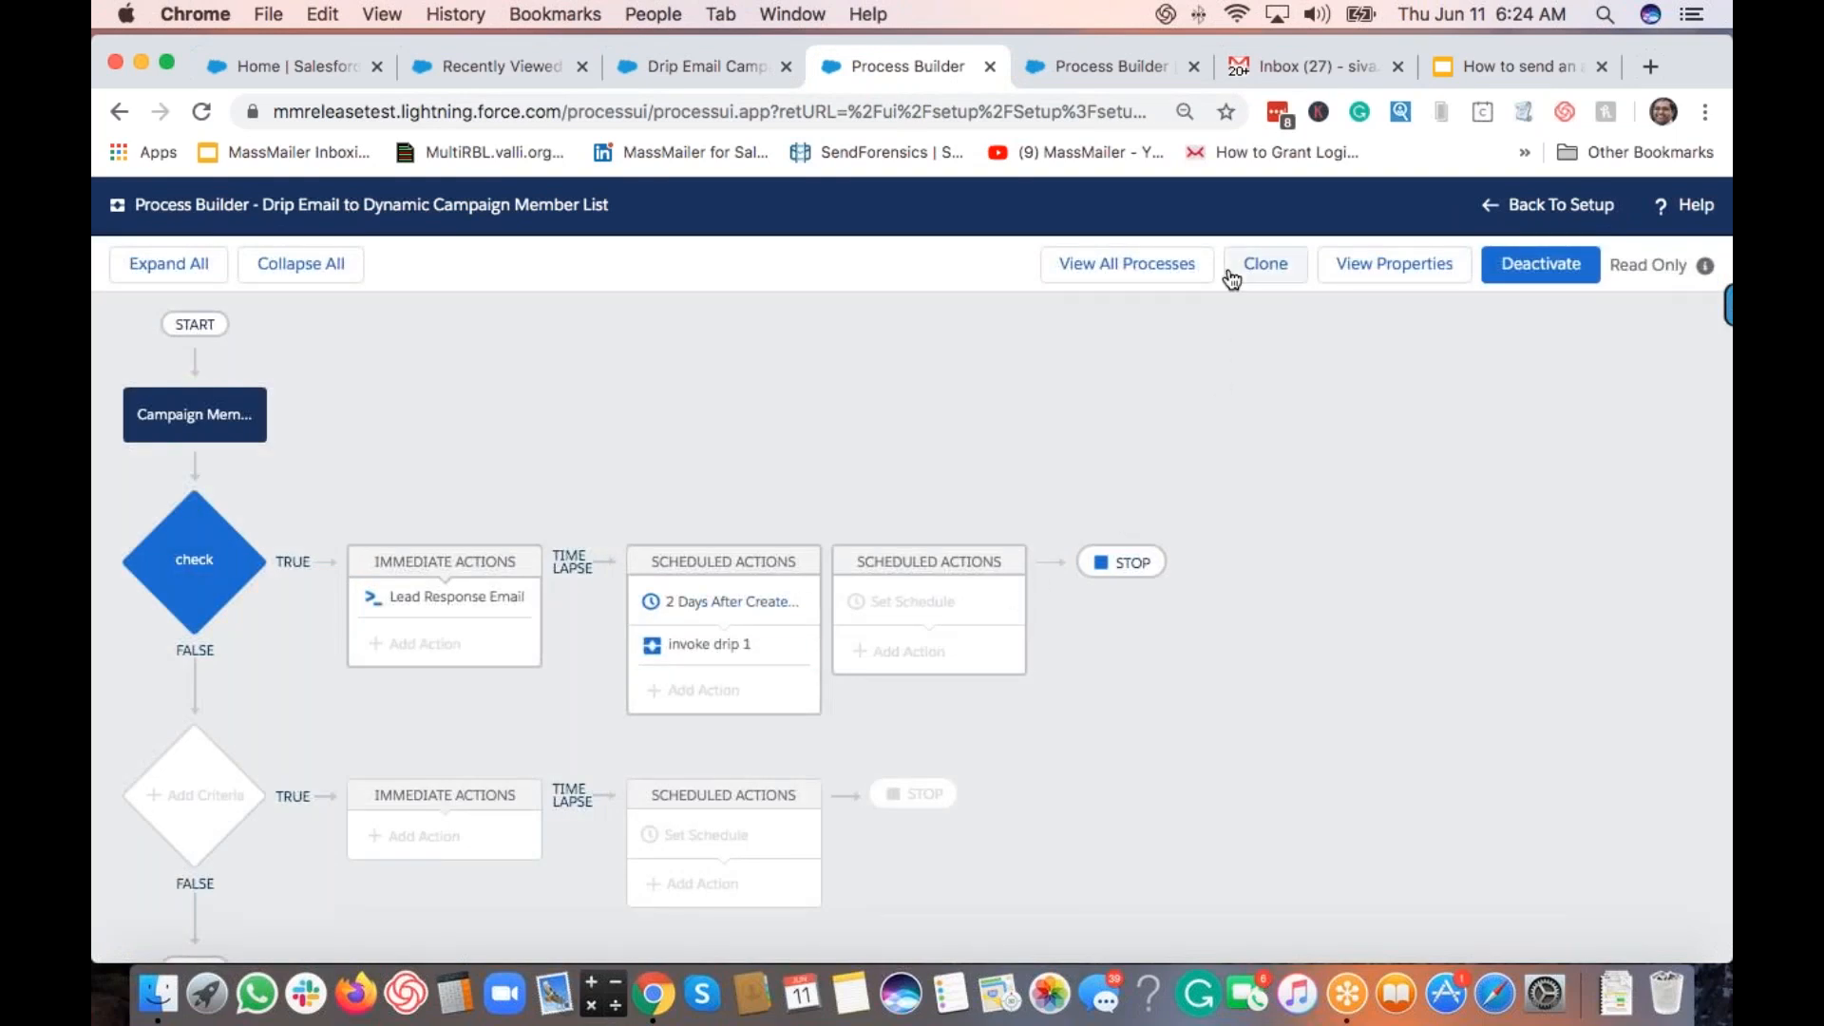
Step: Clone the process as a new version and add a 5 Days After CreatedDate schedule
left_click(1266, 263)
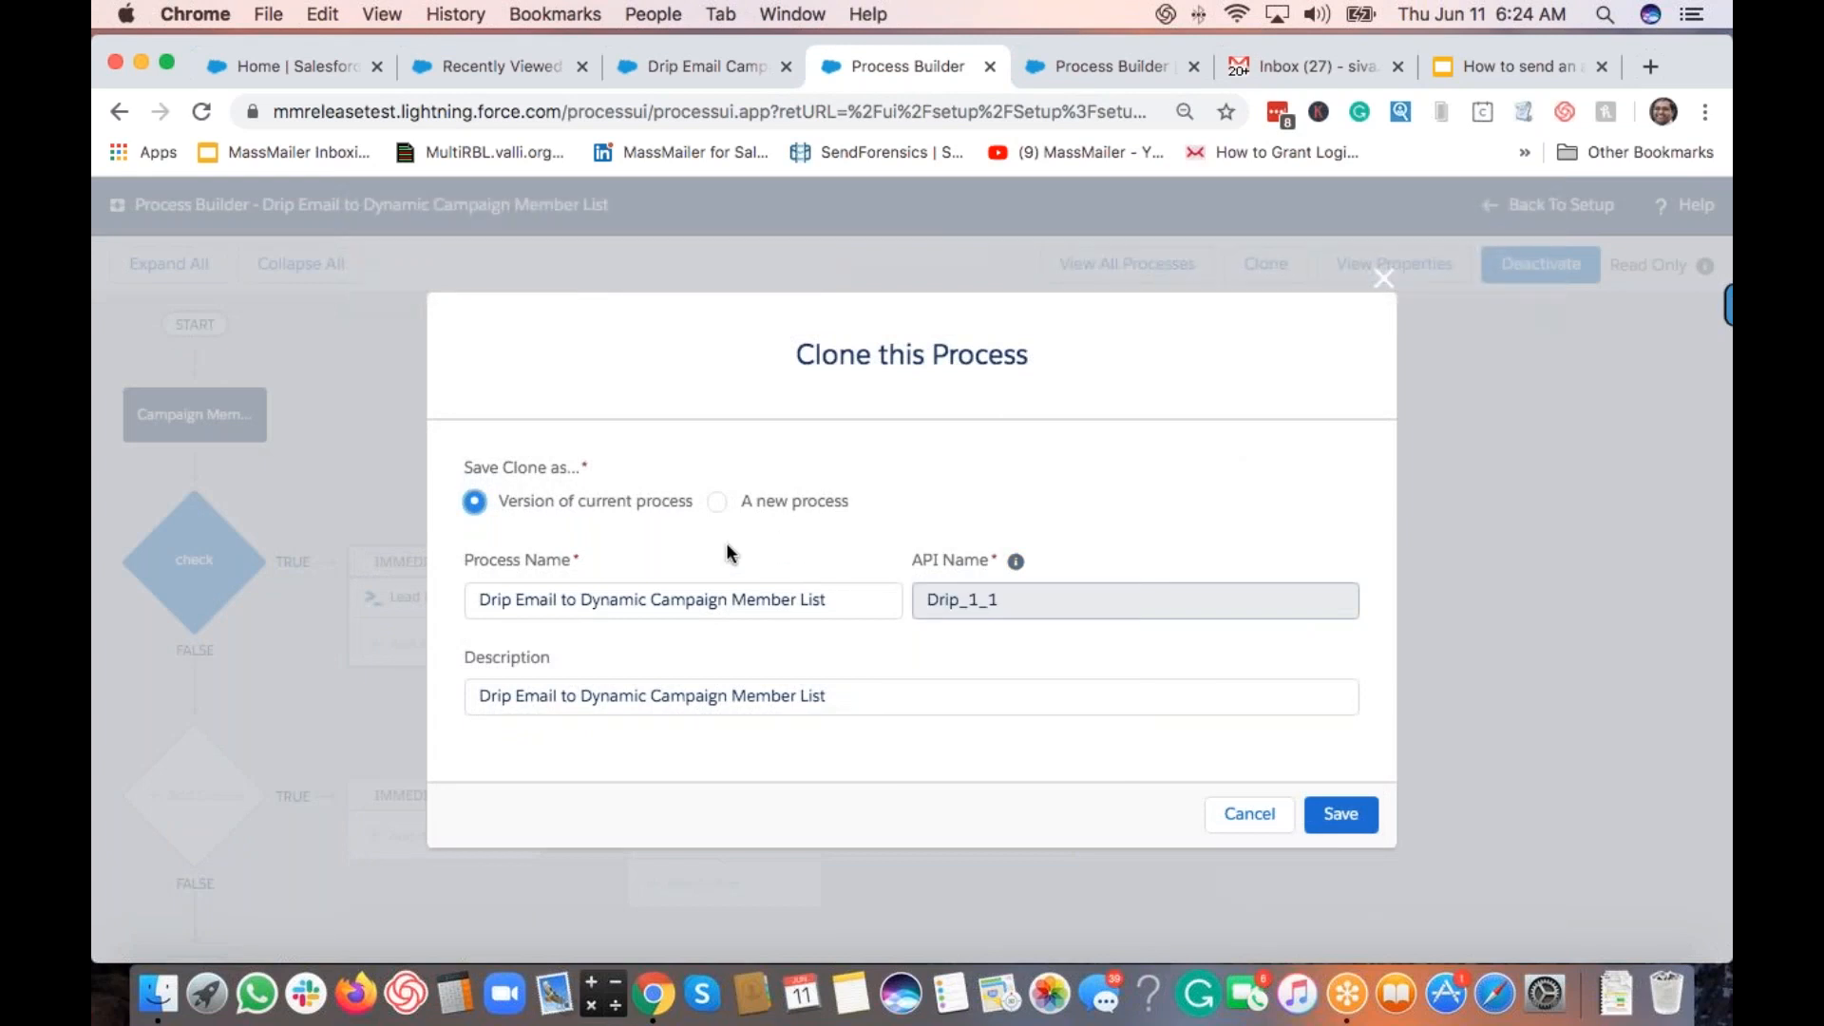
left_click(1341, 815)
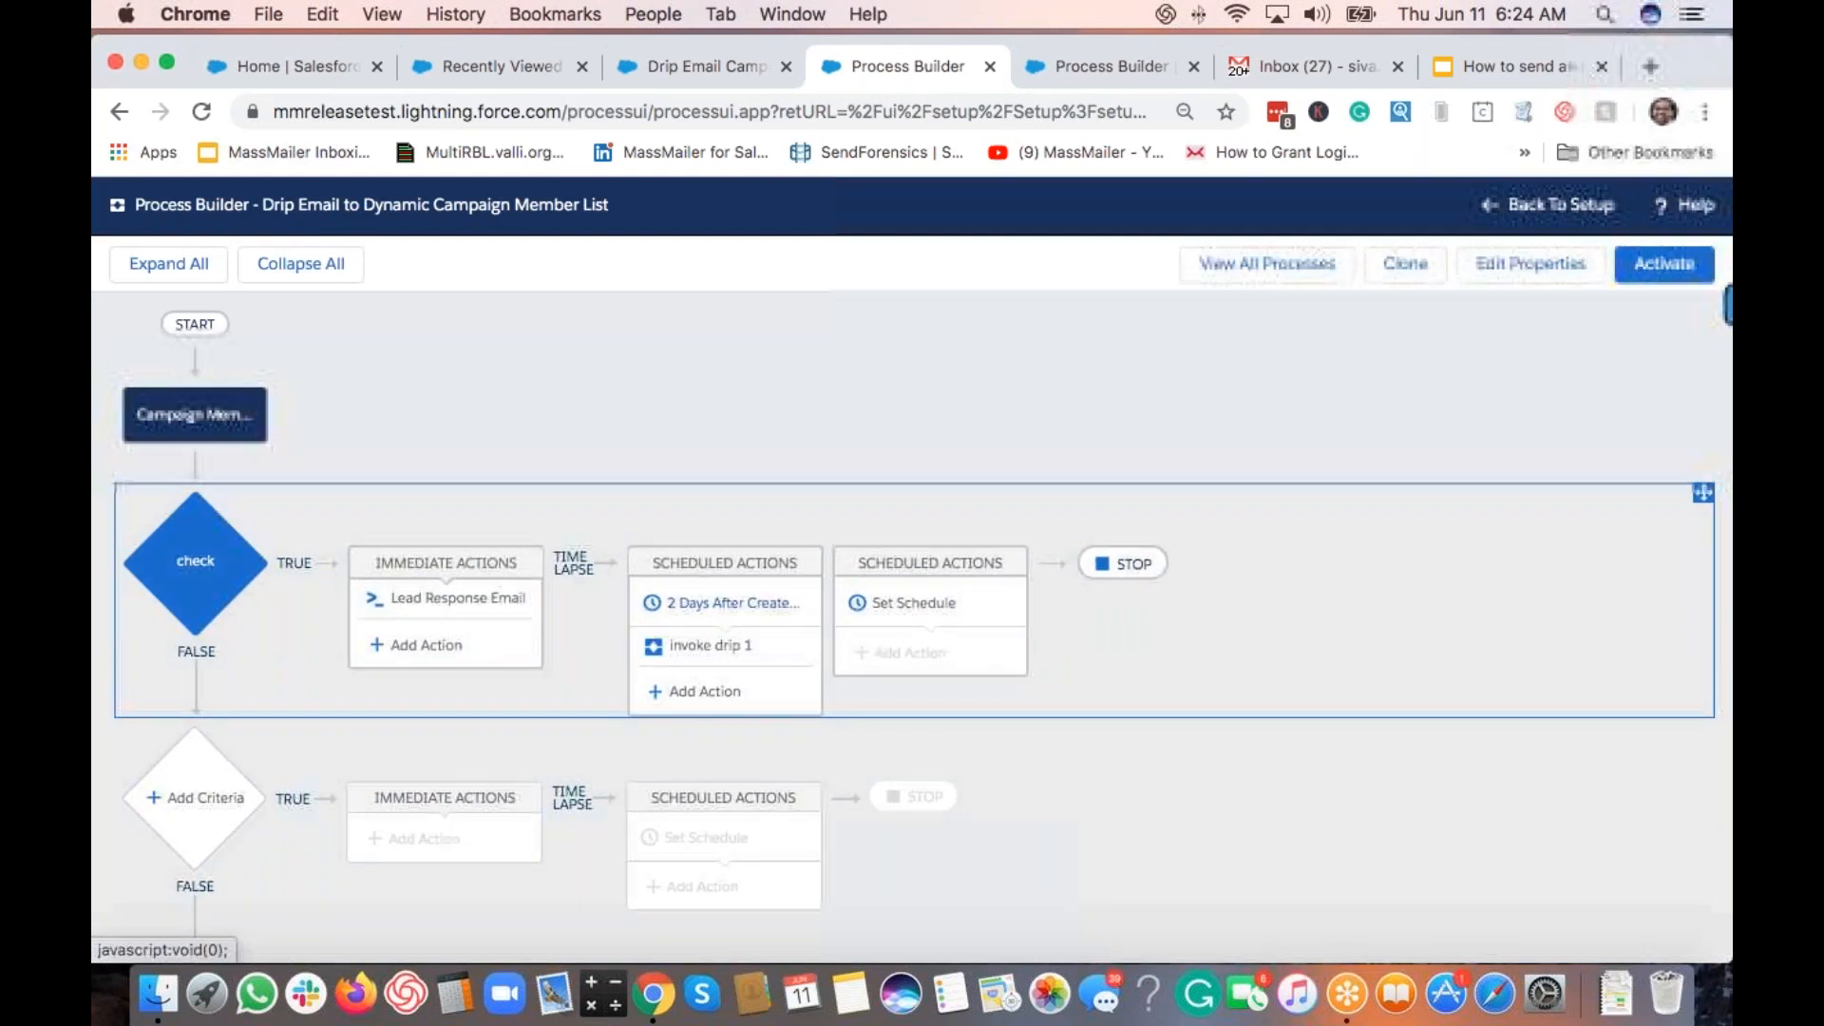
left_click(914, 603)
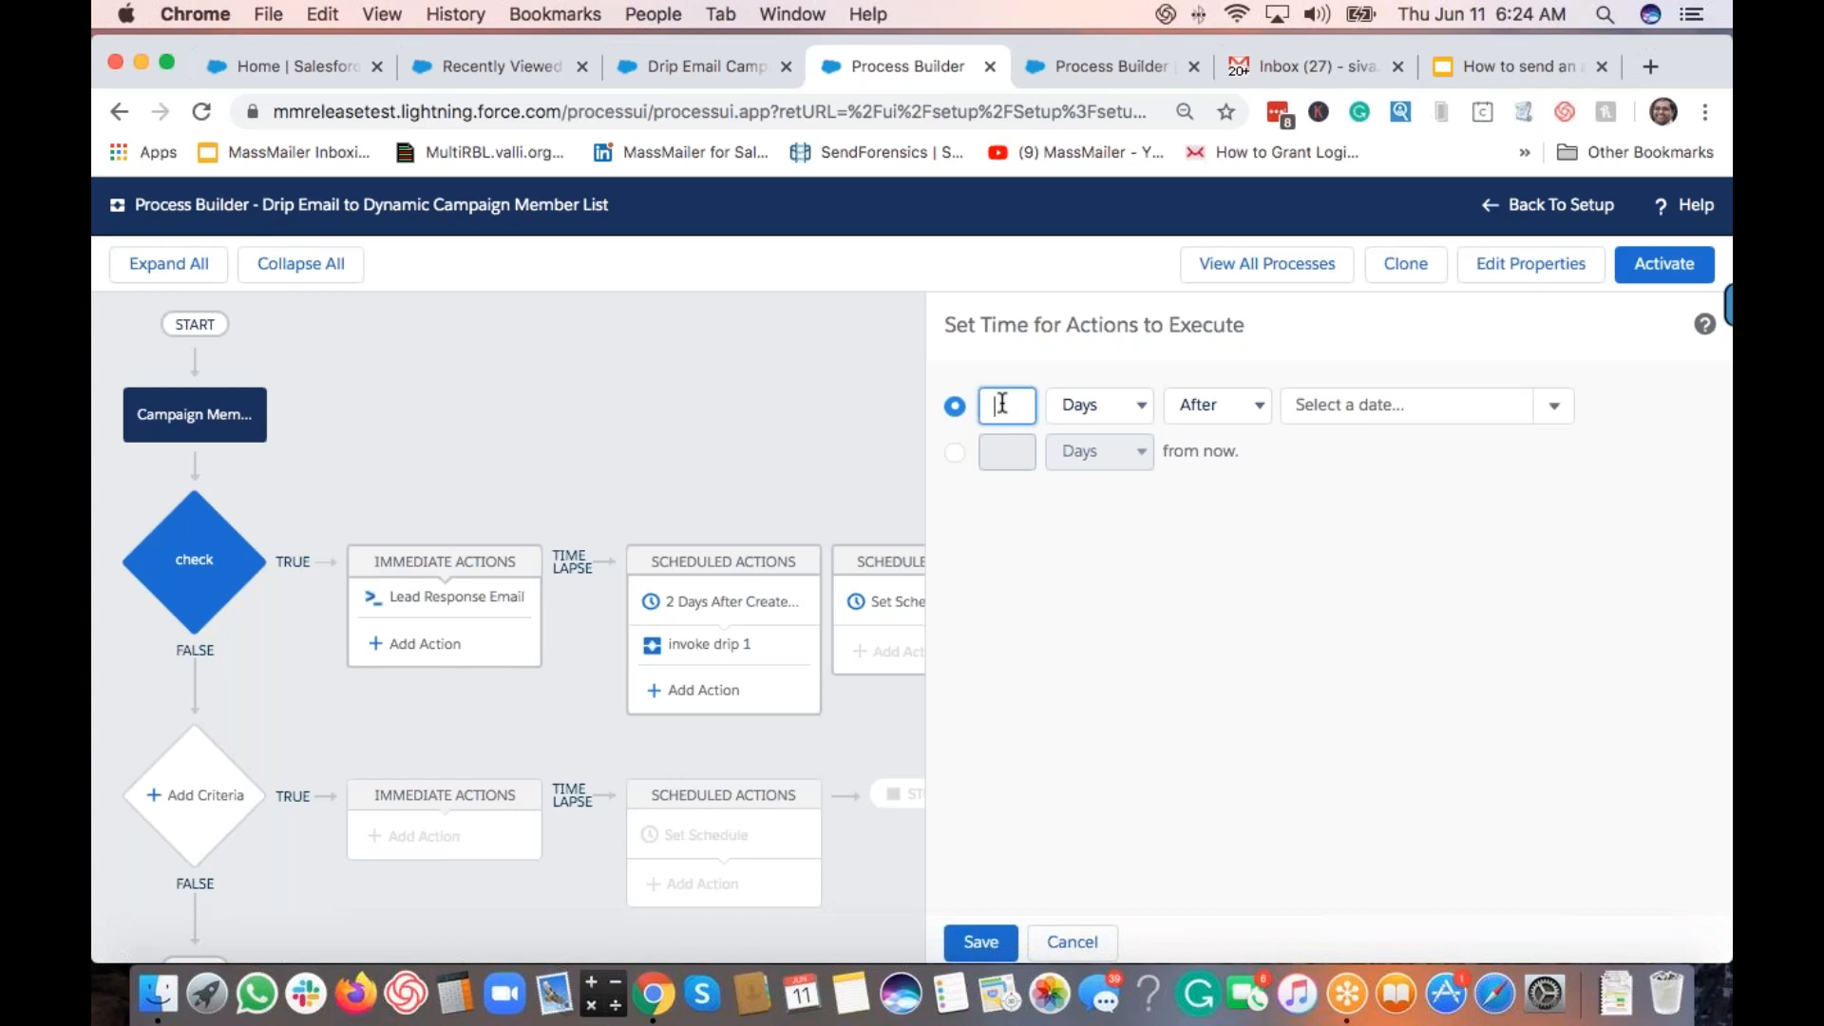
left_click(1357, 405)
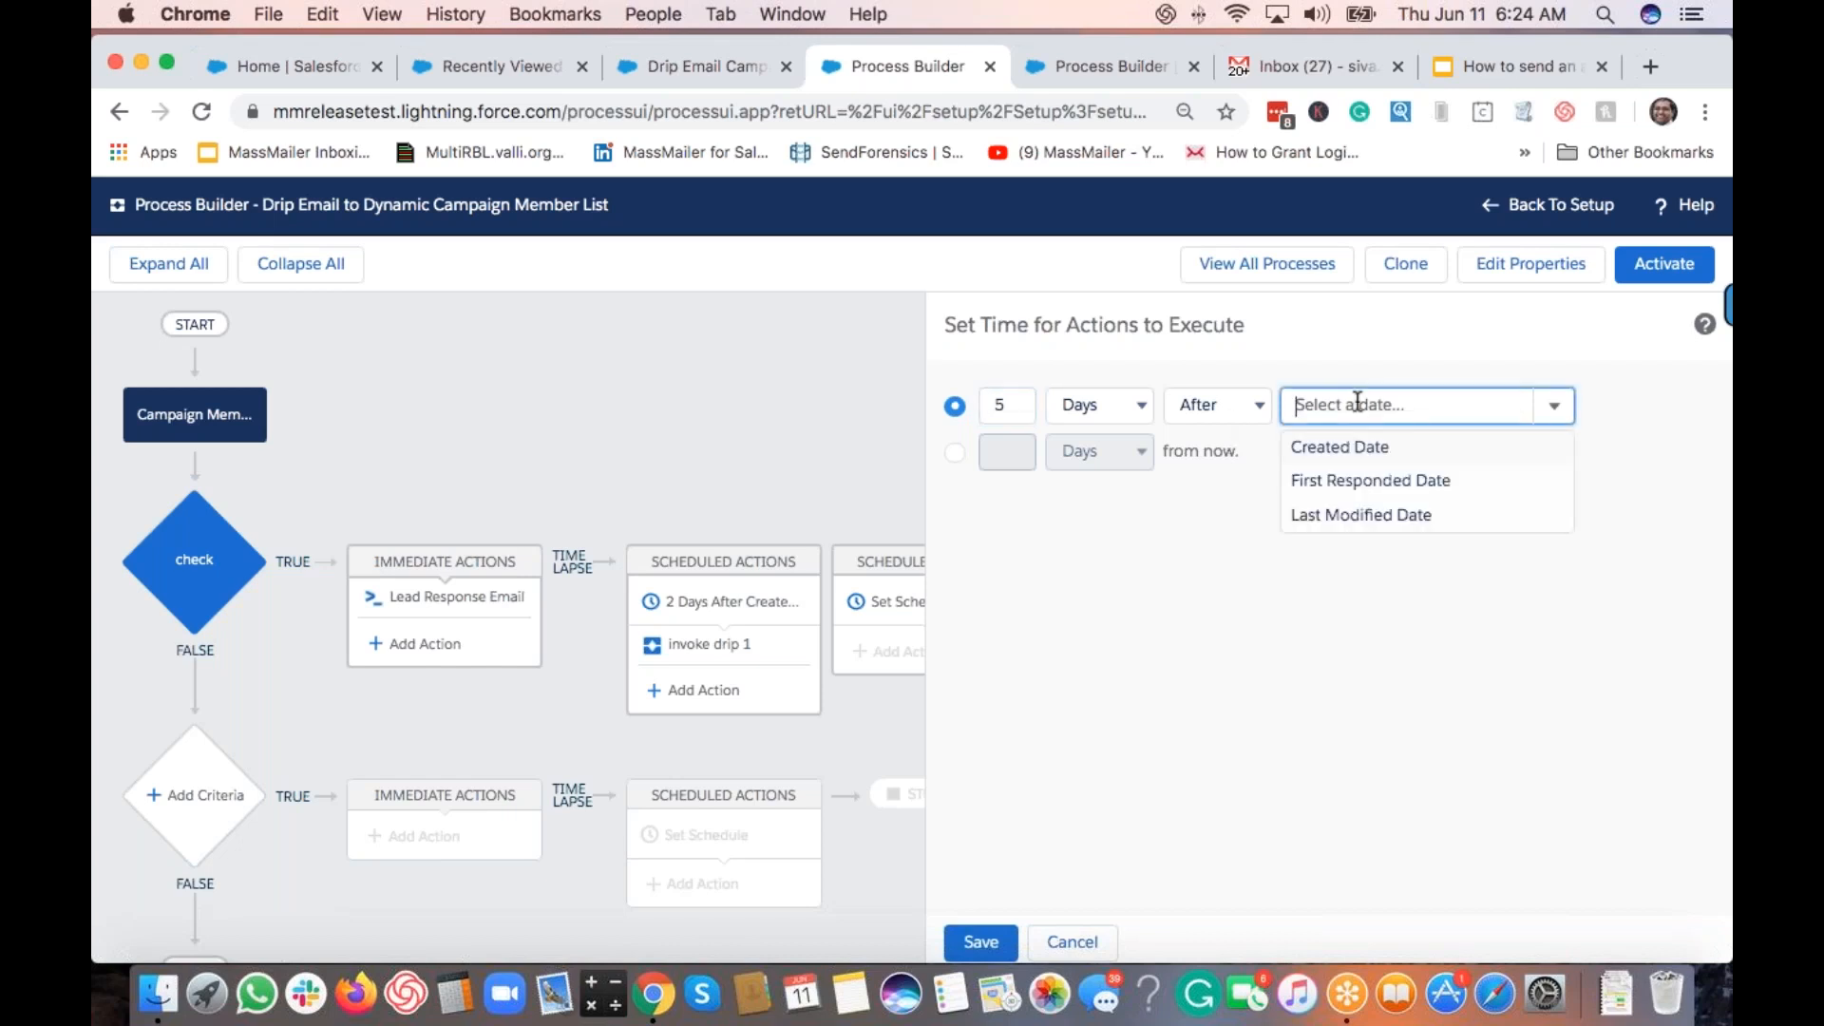
left_click(1347, 448)
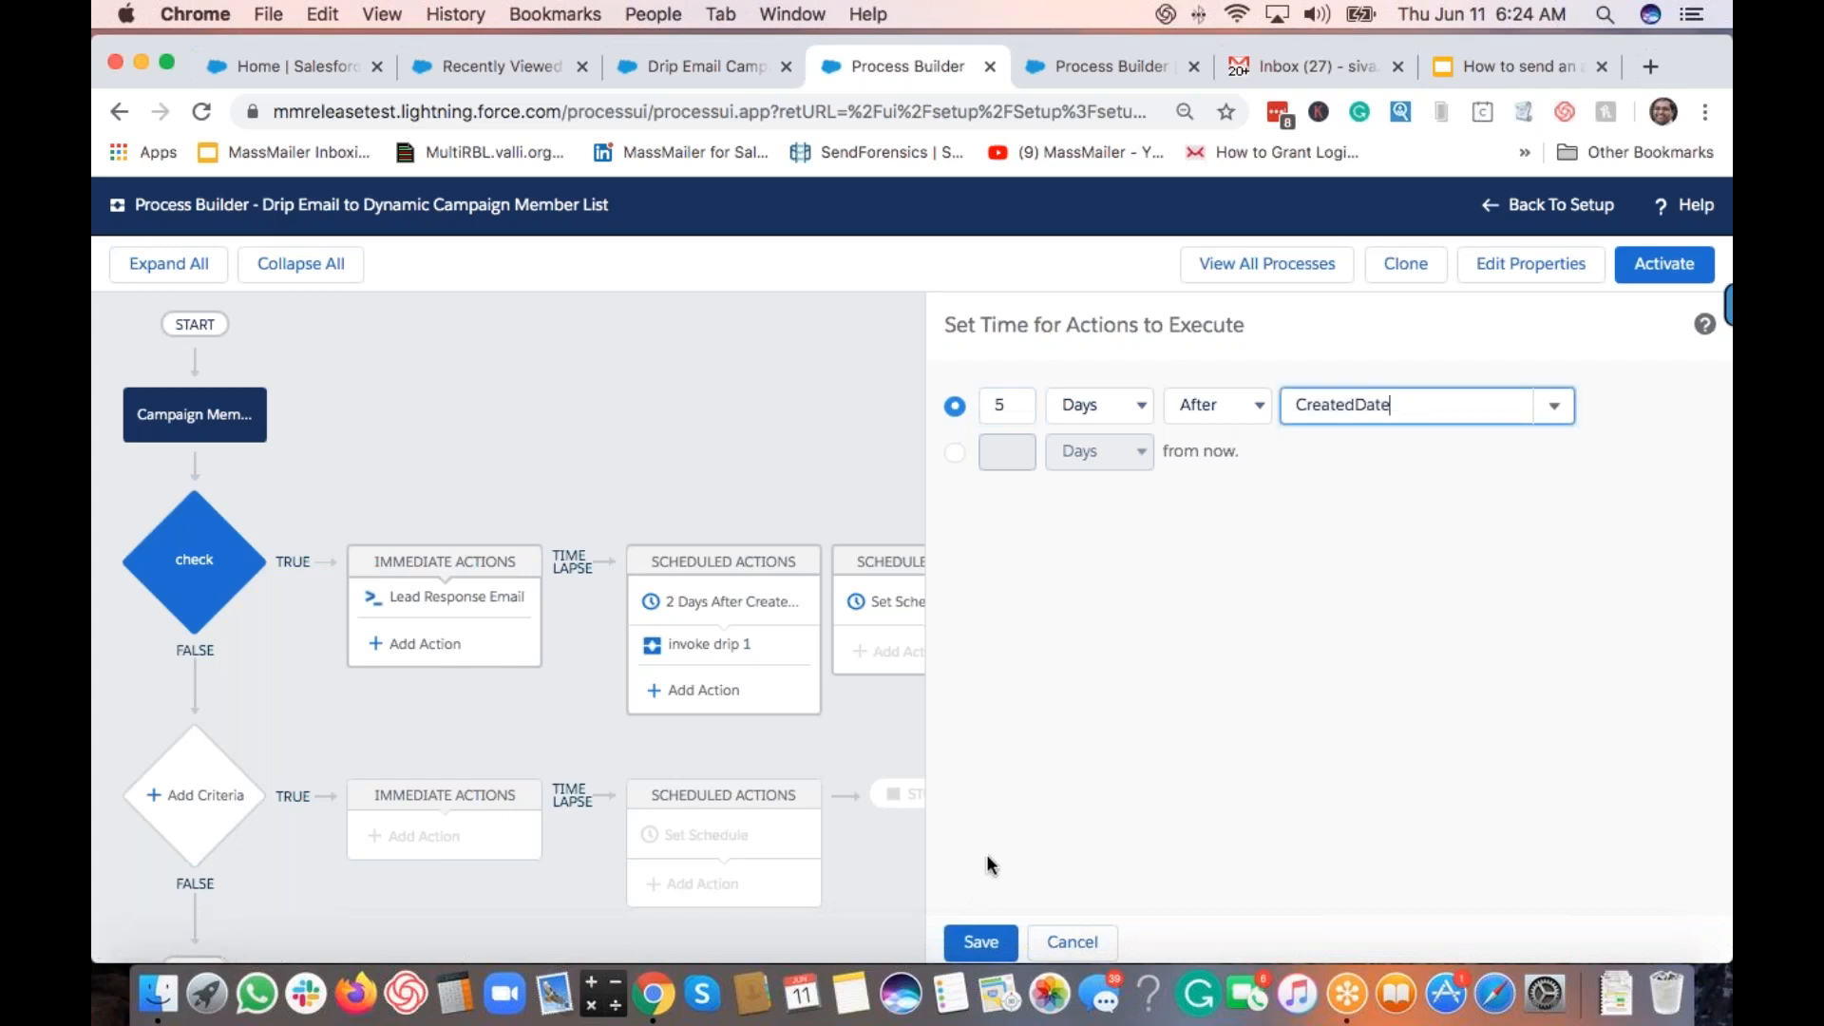
left_click(979, 943)
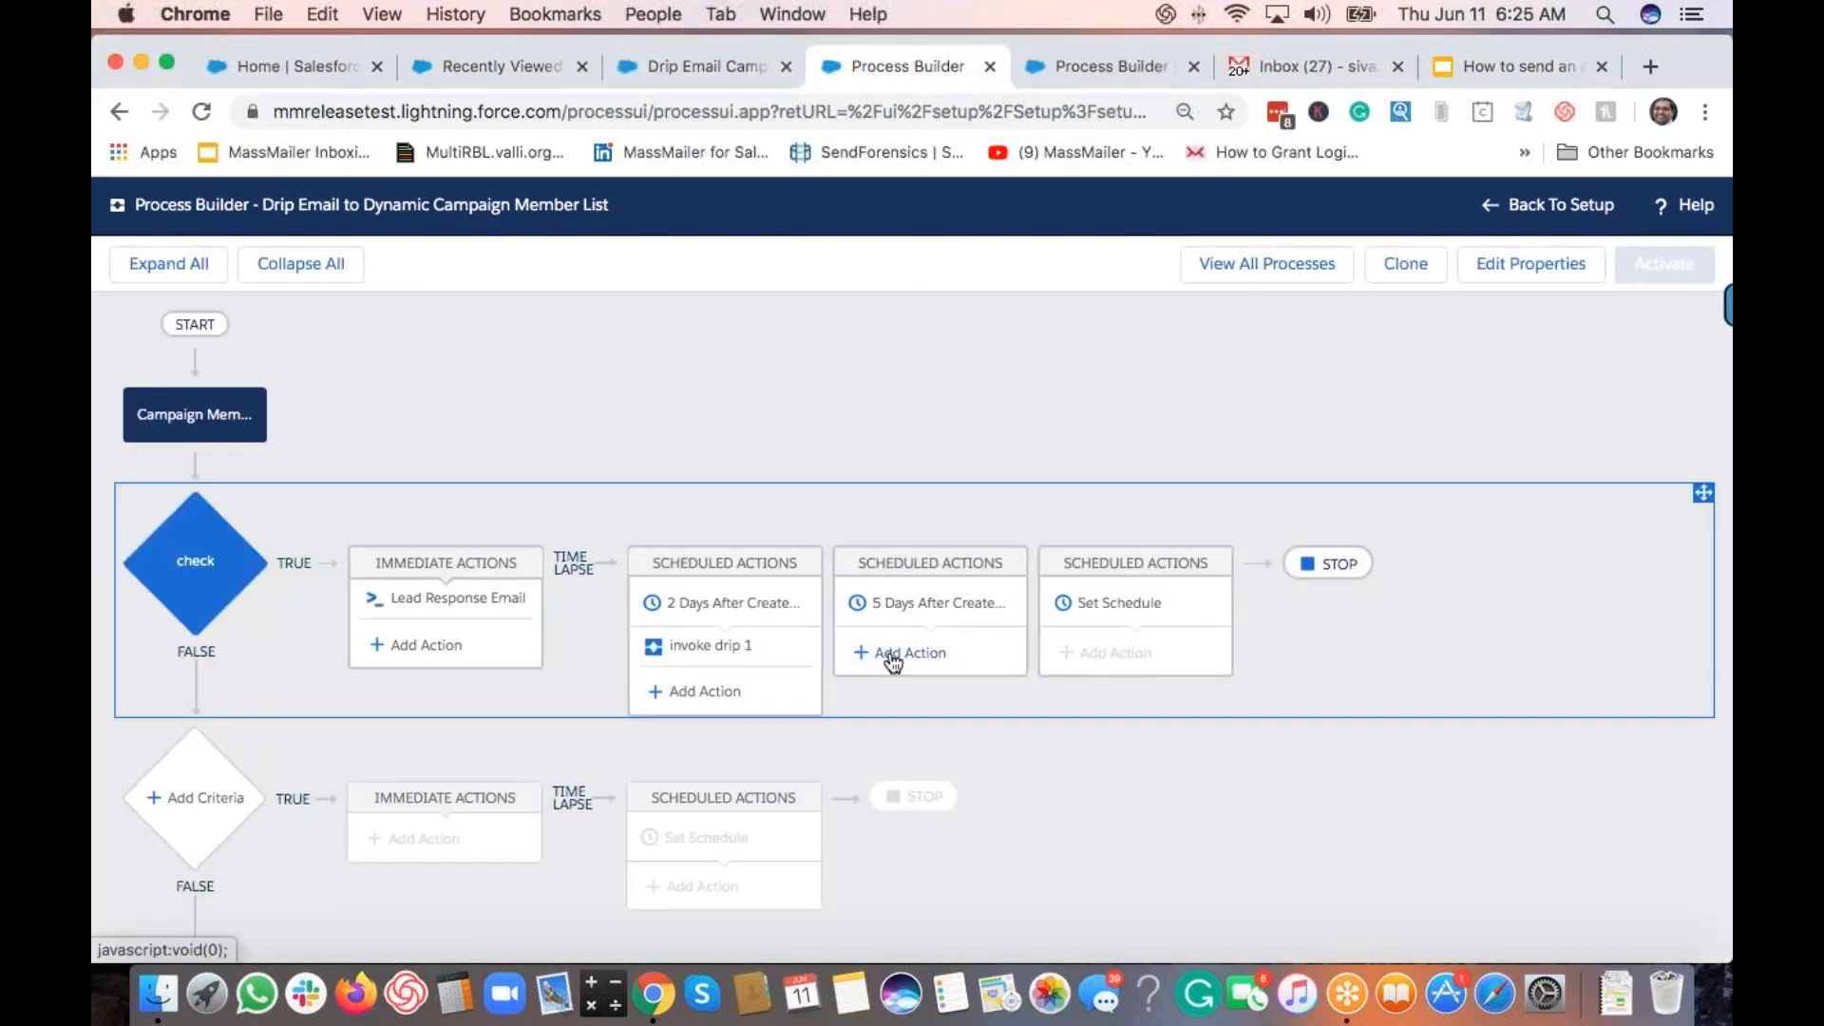
Step: Add a Processes action to the 5-day schedule invoking Drip 2 to CM with the CampaignMember record
left_click(892, 655)
left_click(1070, 434)
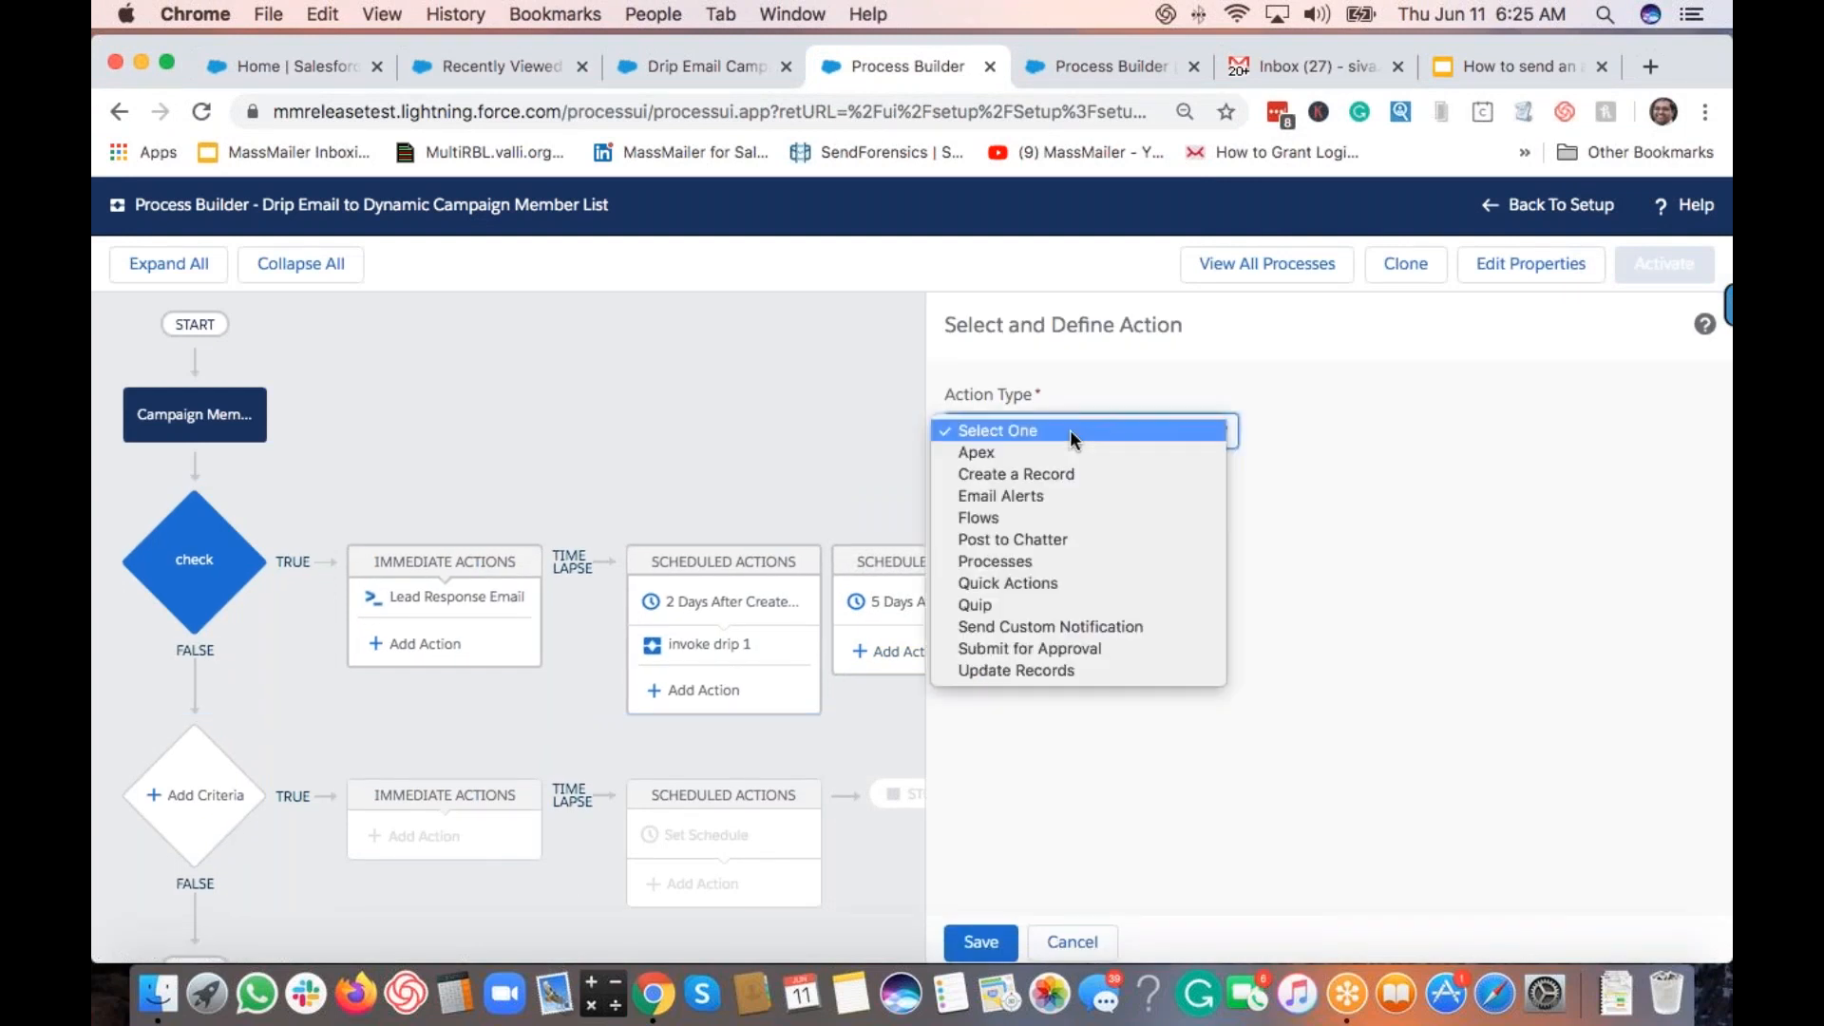
left_click(1064, 454)
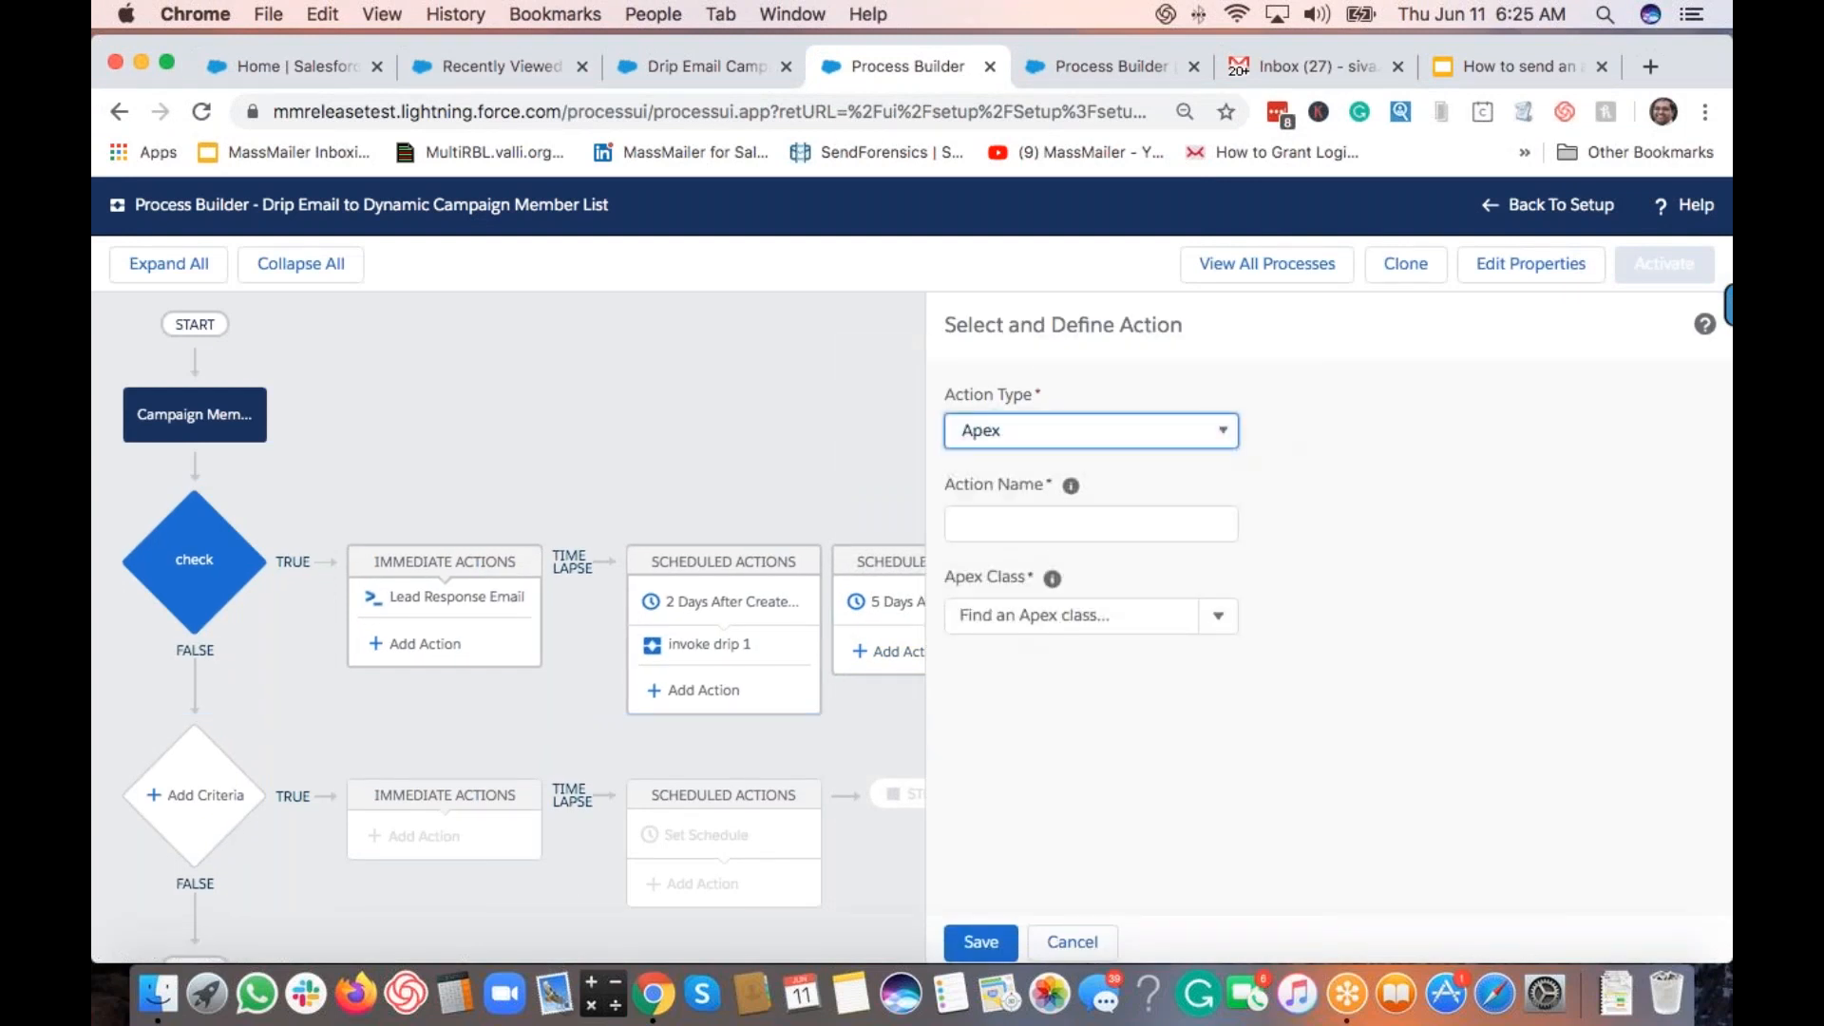
left_click(1041, 434)
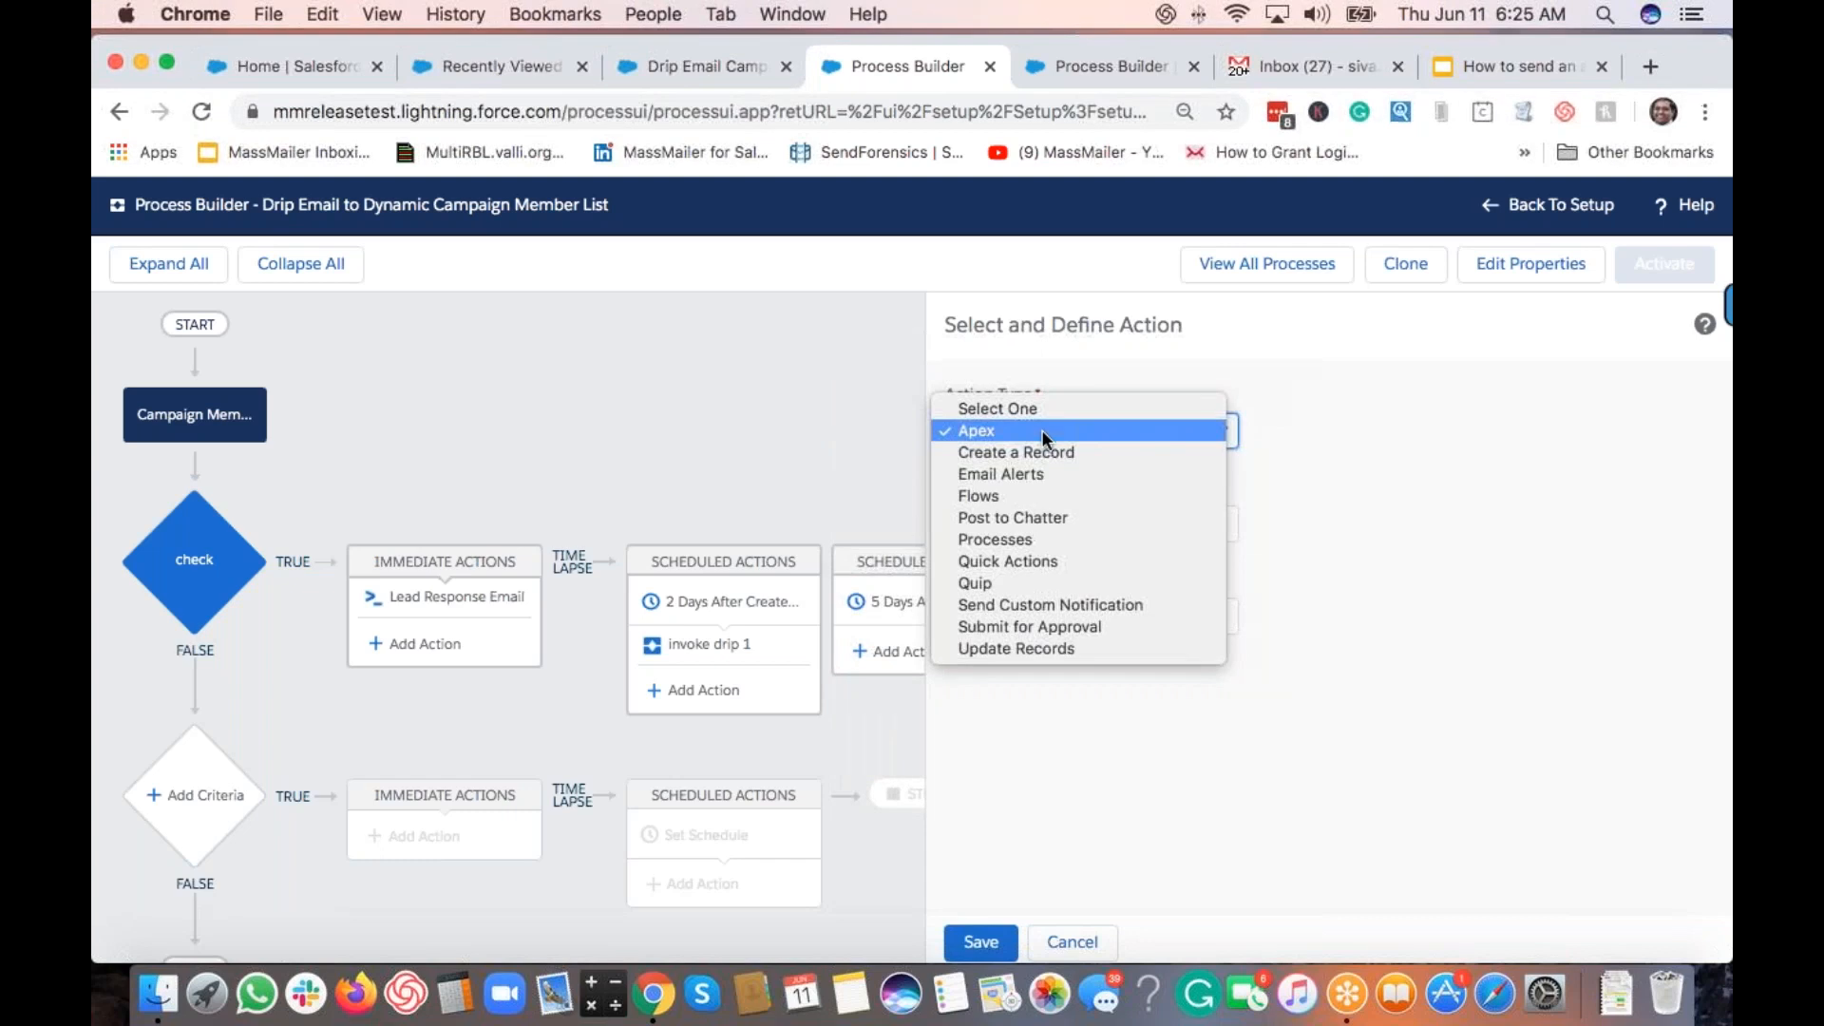
left_click(1056, 544)
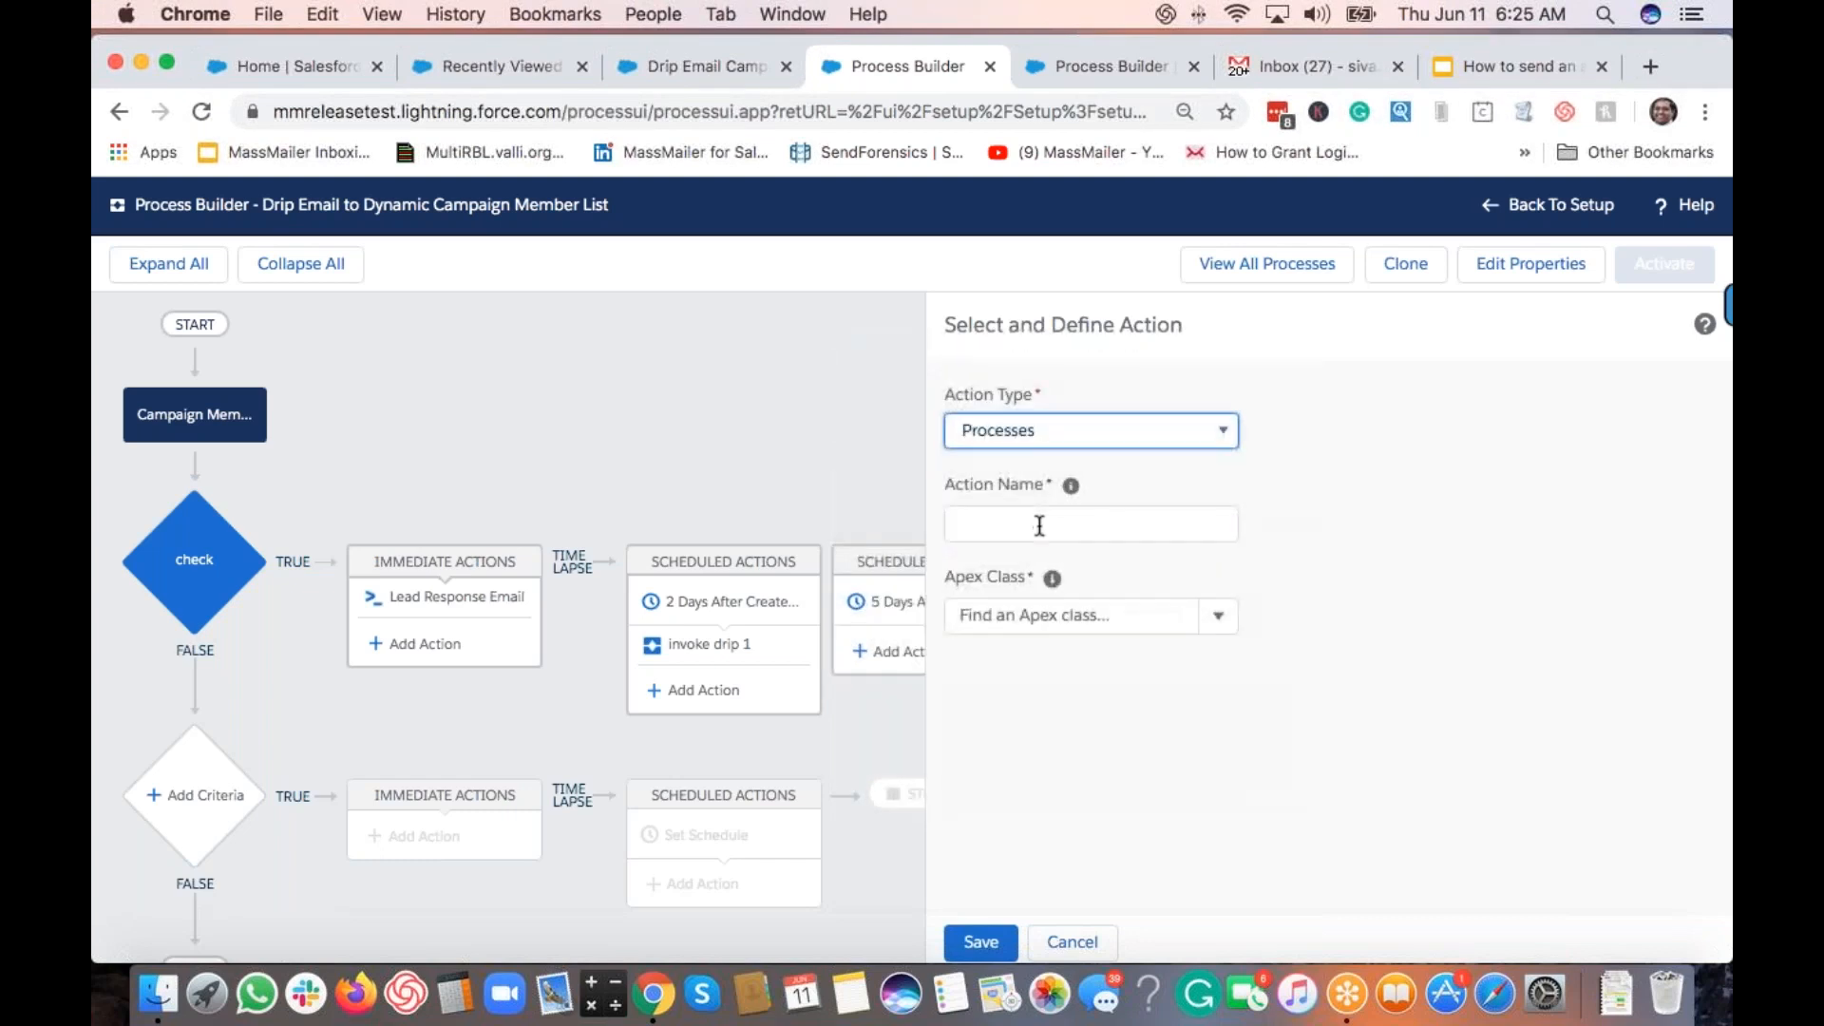
left_click(1038, 523)
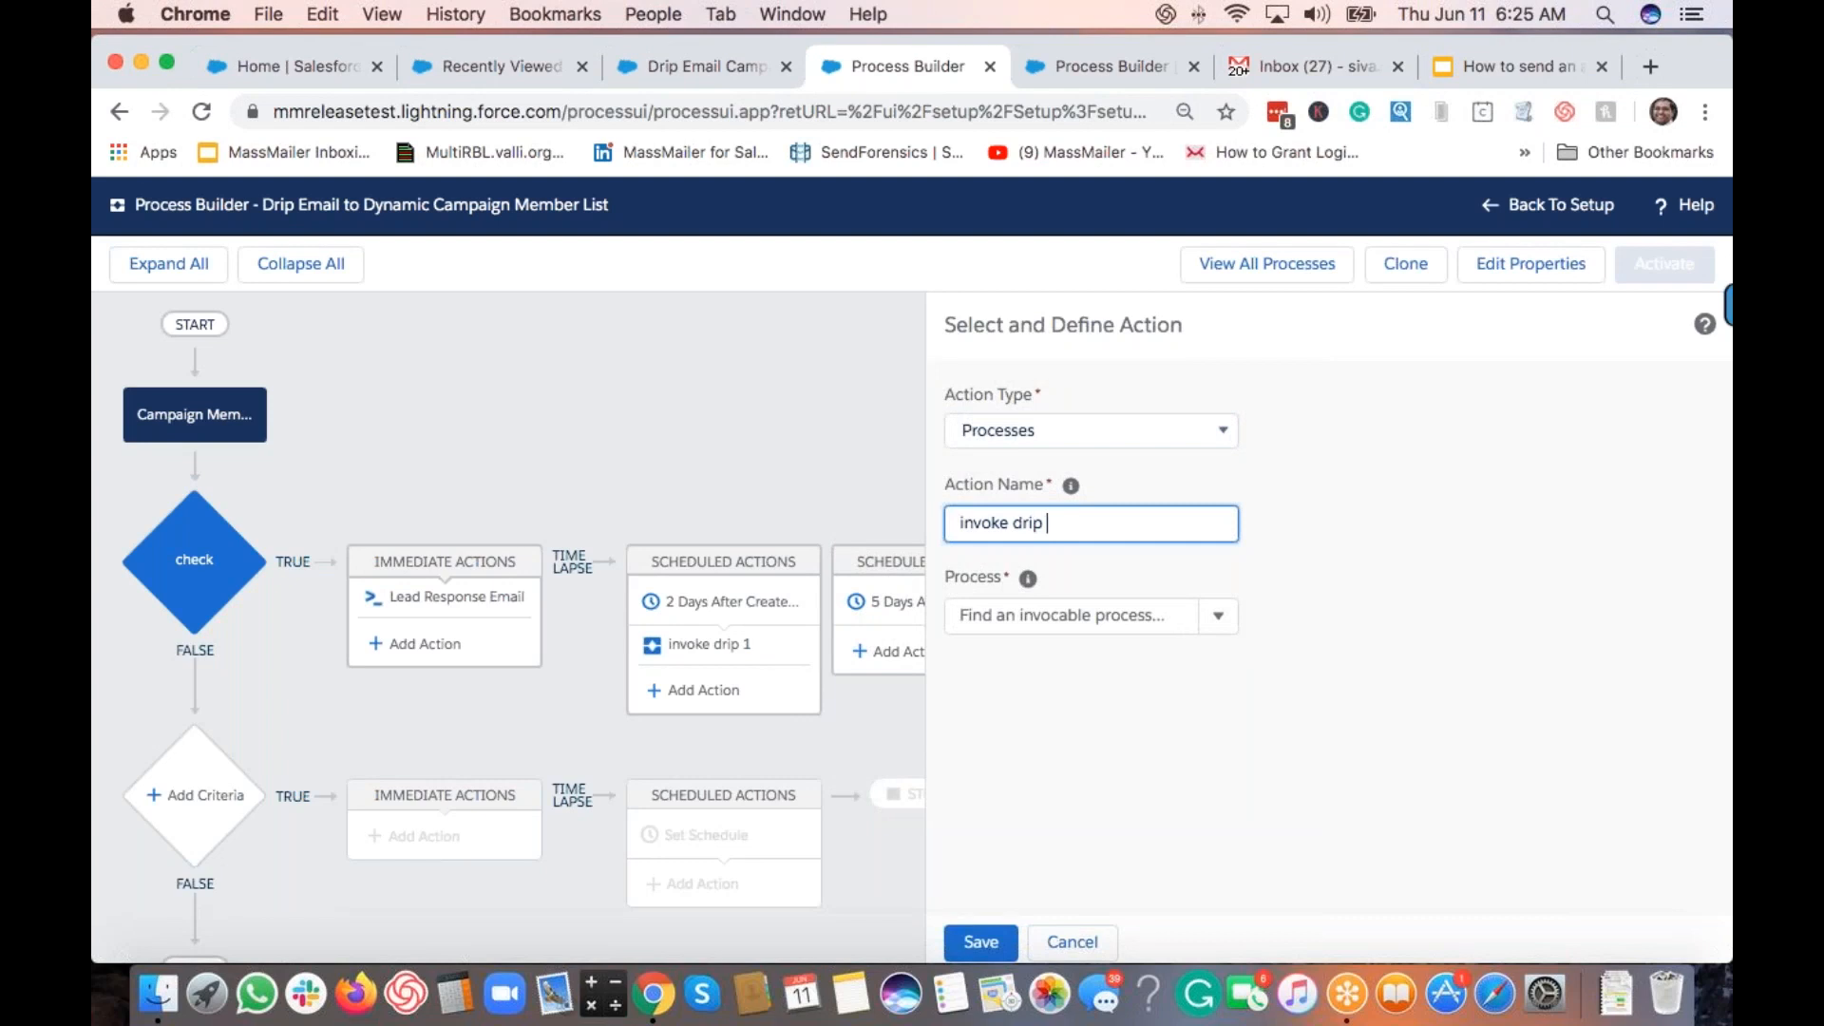
left_click(1116, 627)
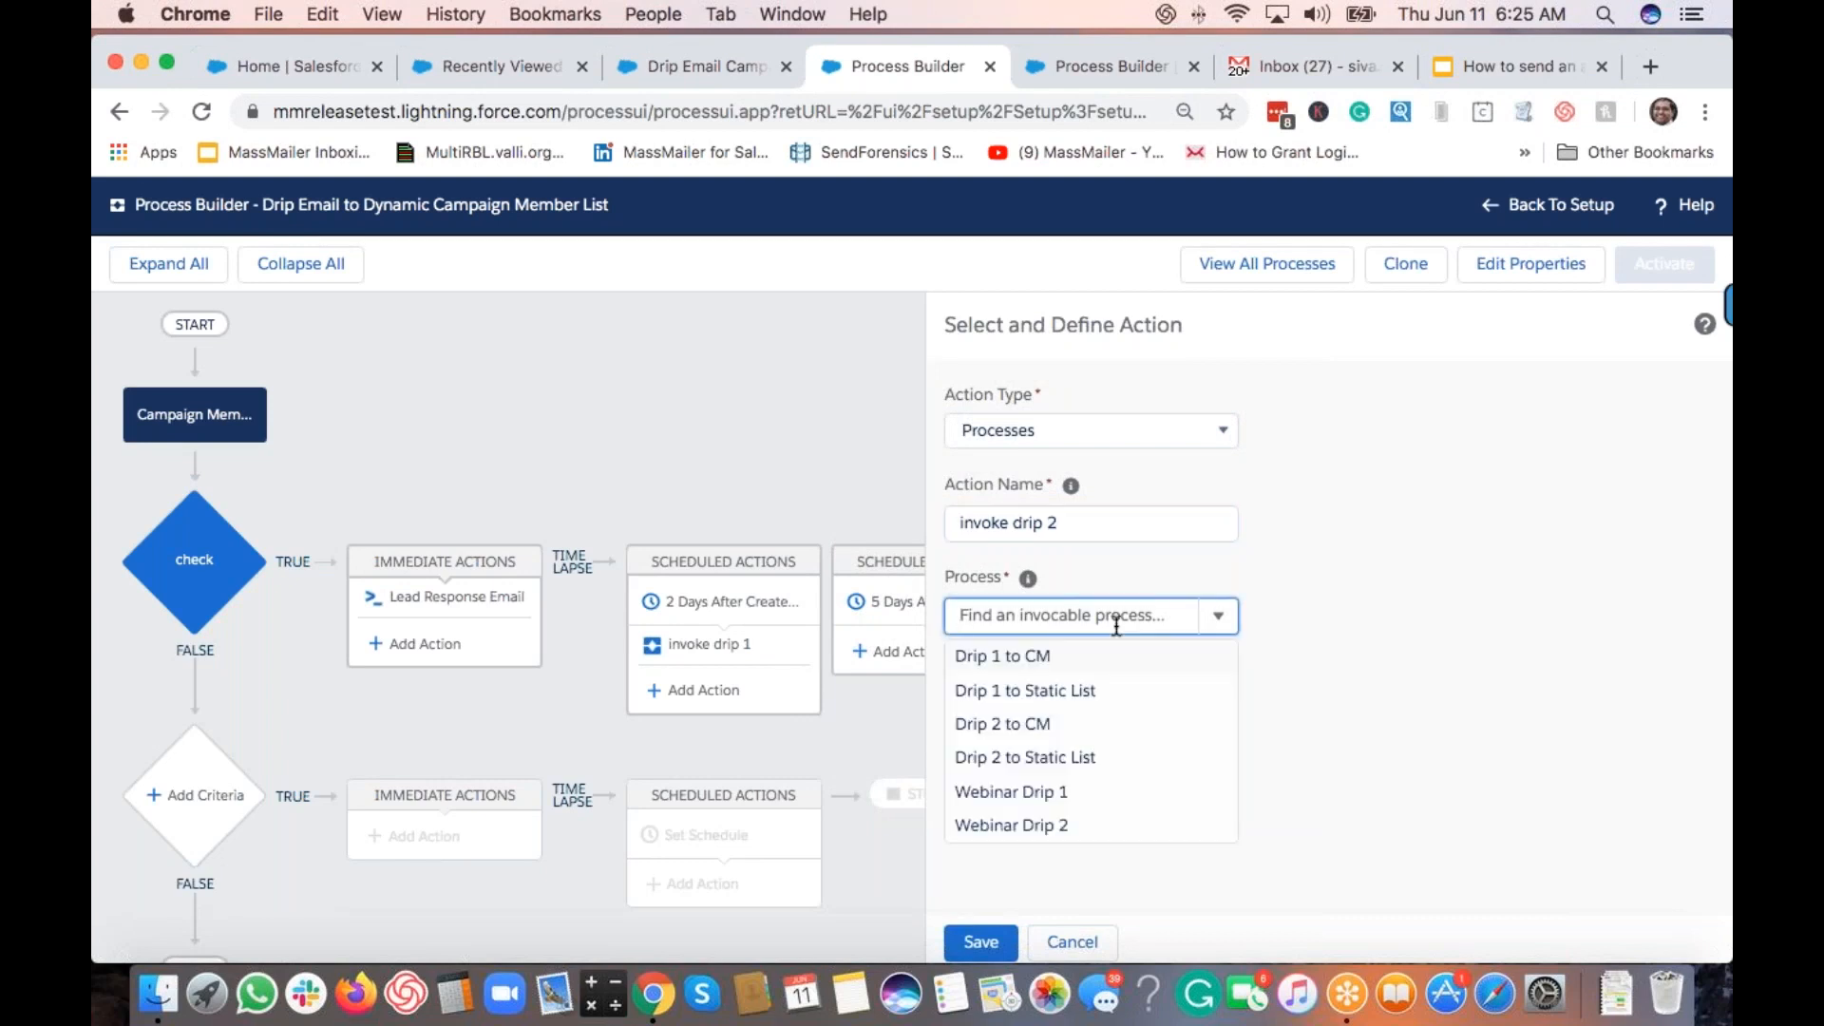
left_click(1046, 727)
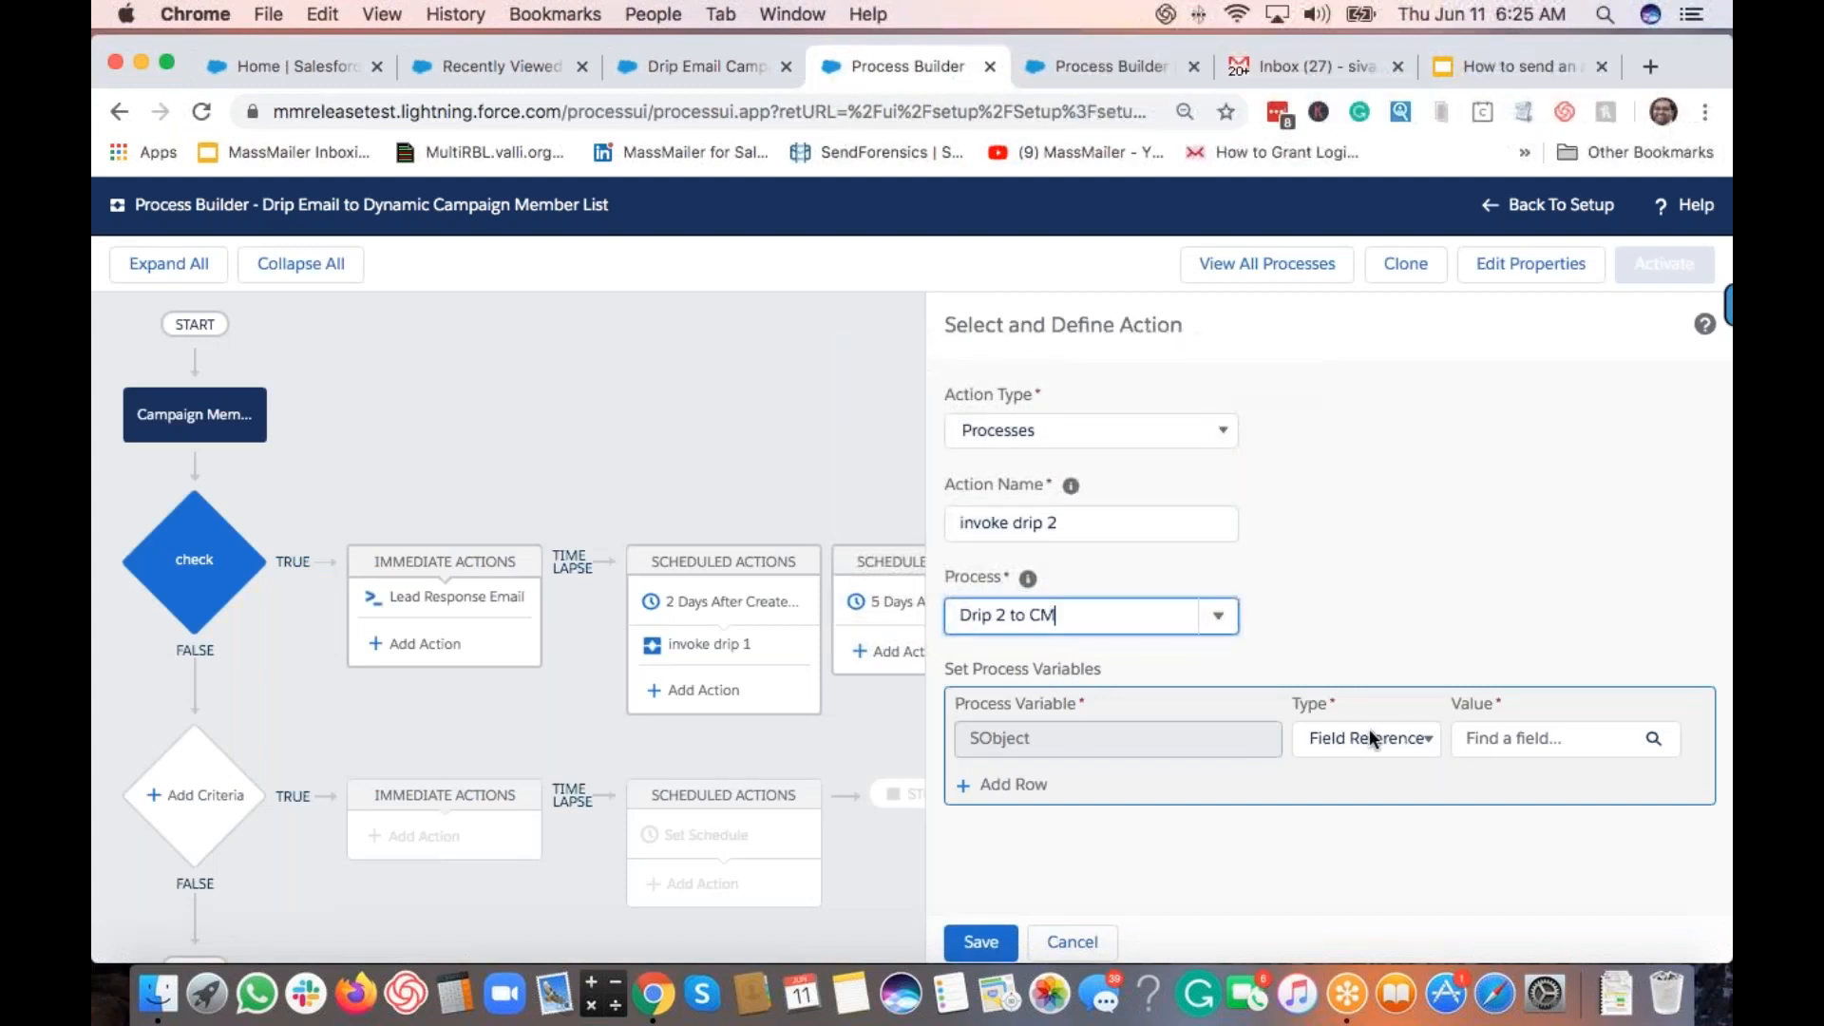
left_click(1499, 751)
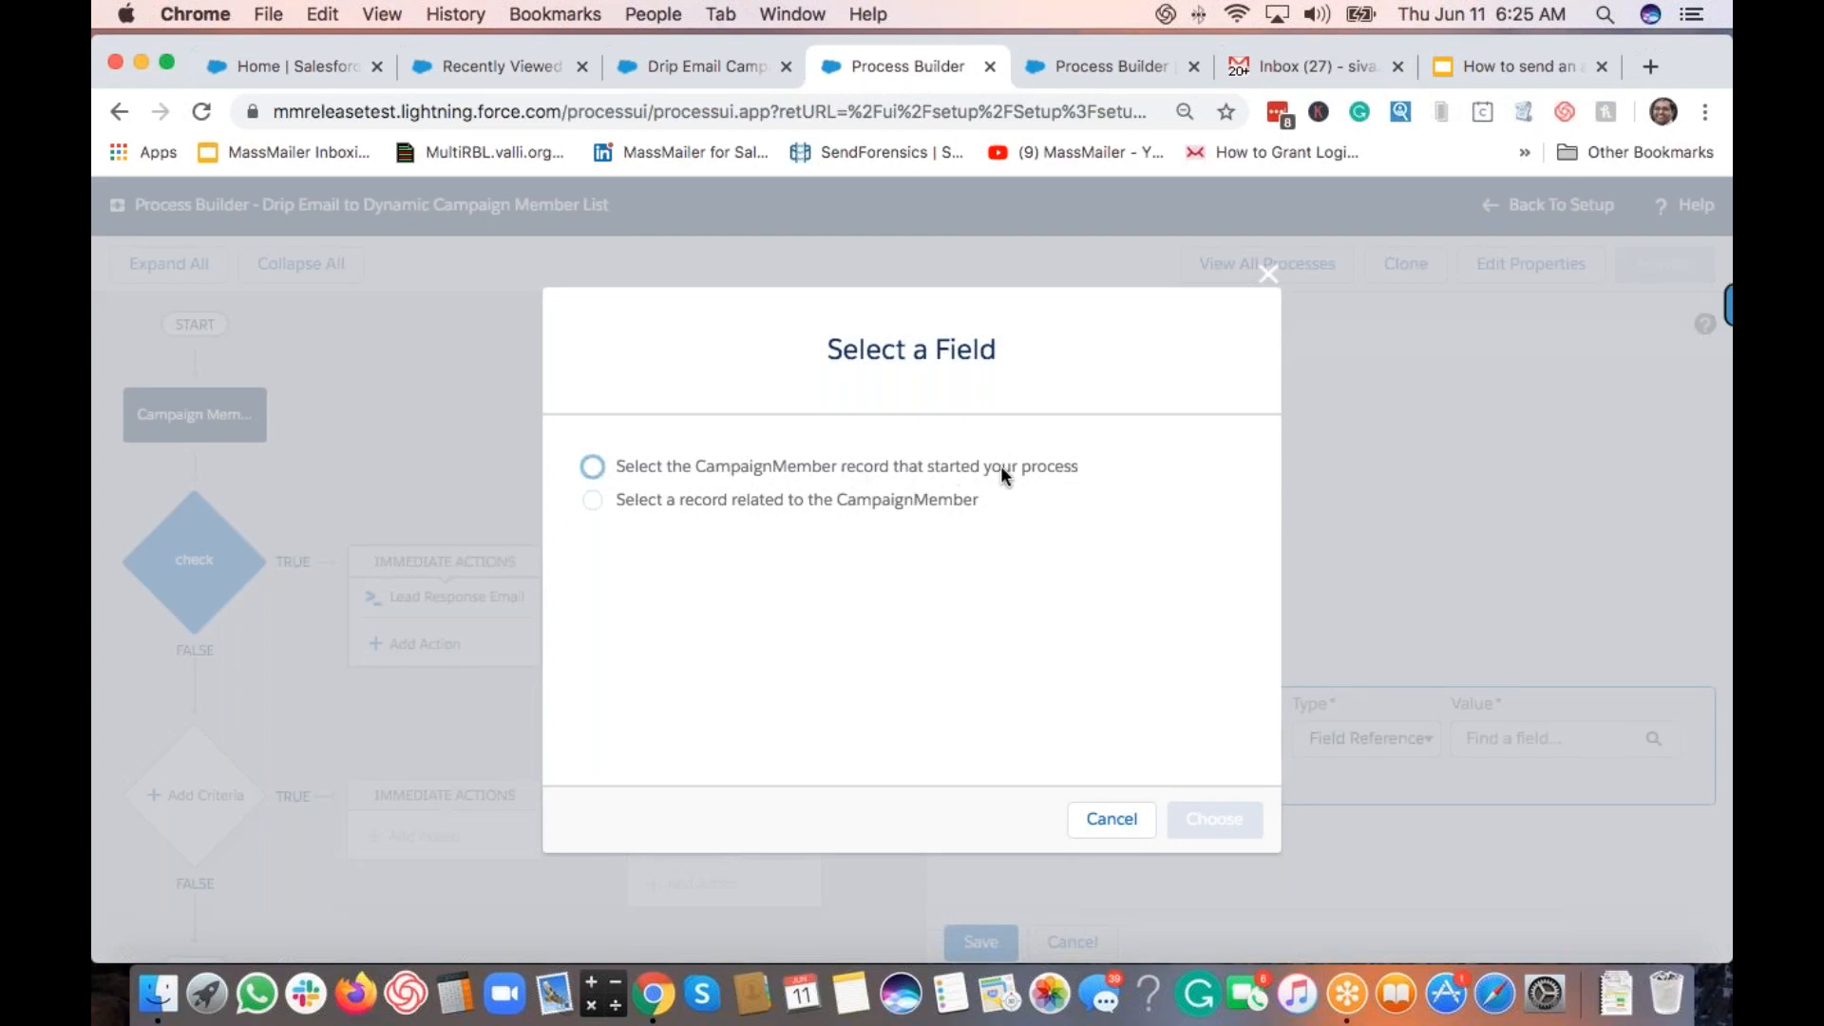
left_click(589, 465)
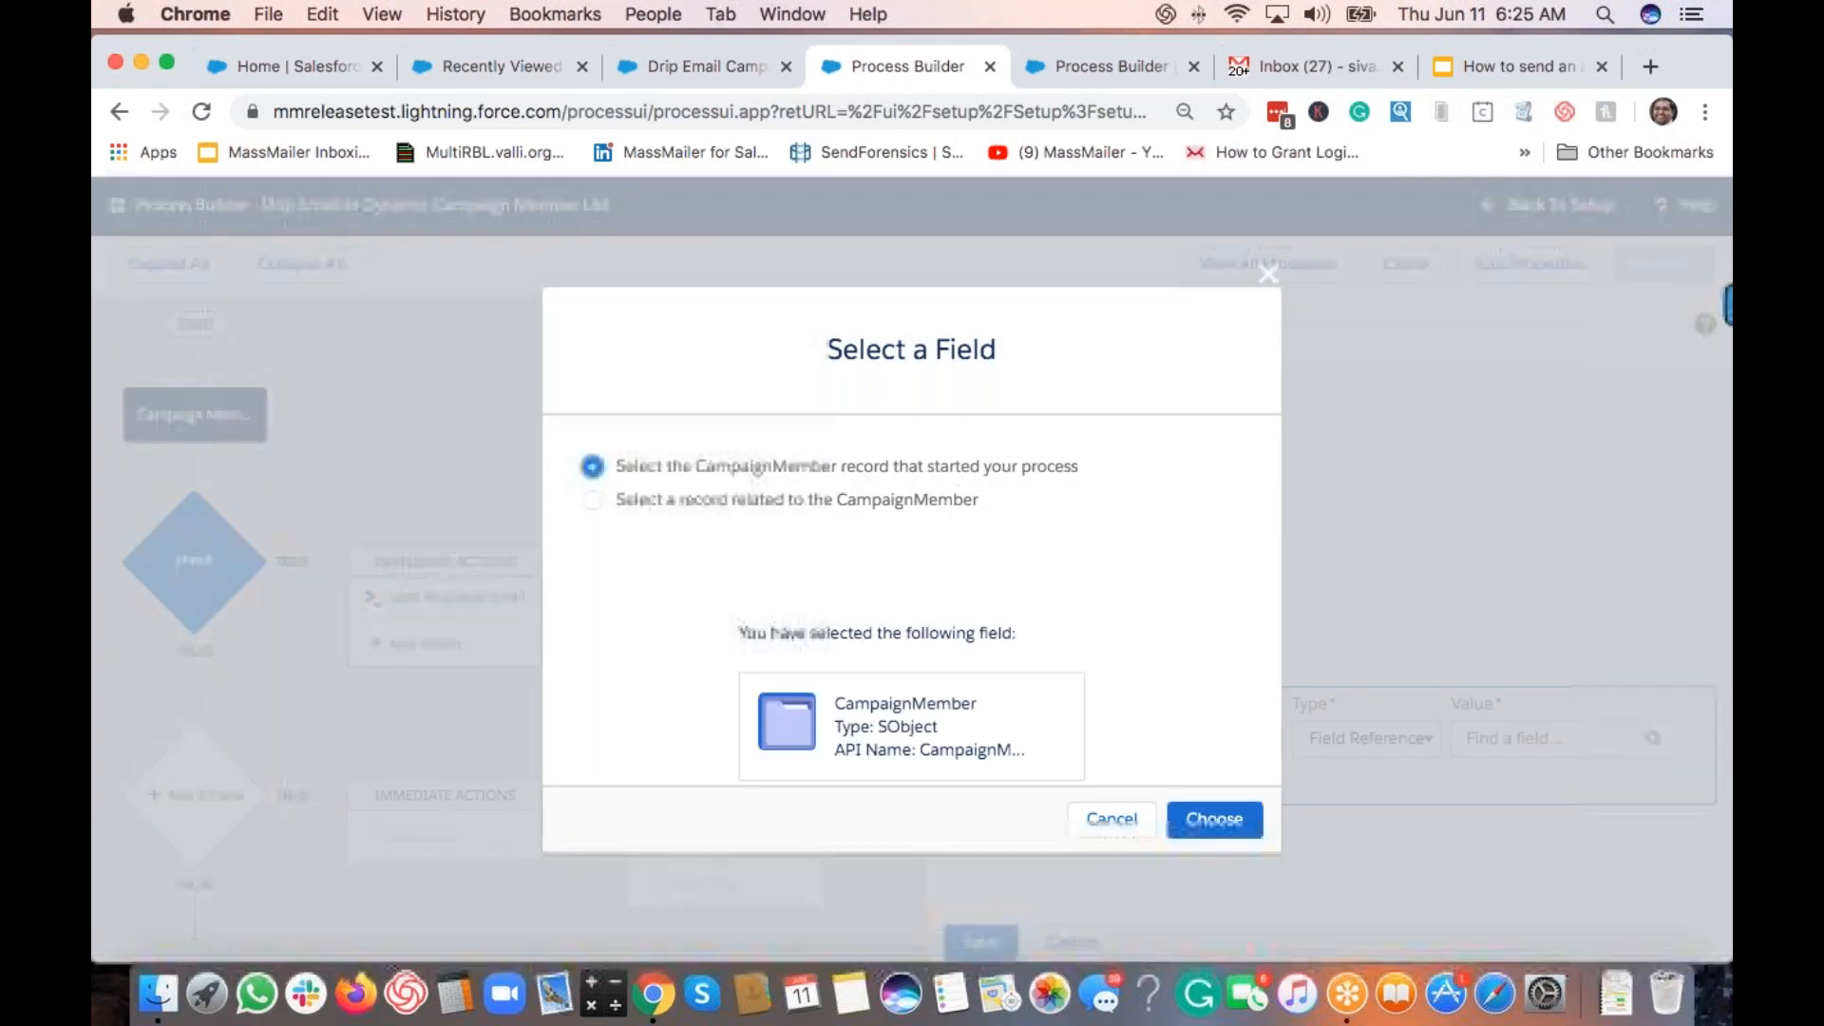
left_click(1216, 820)
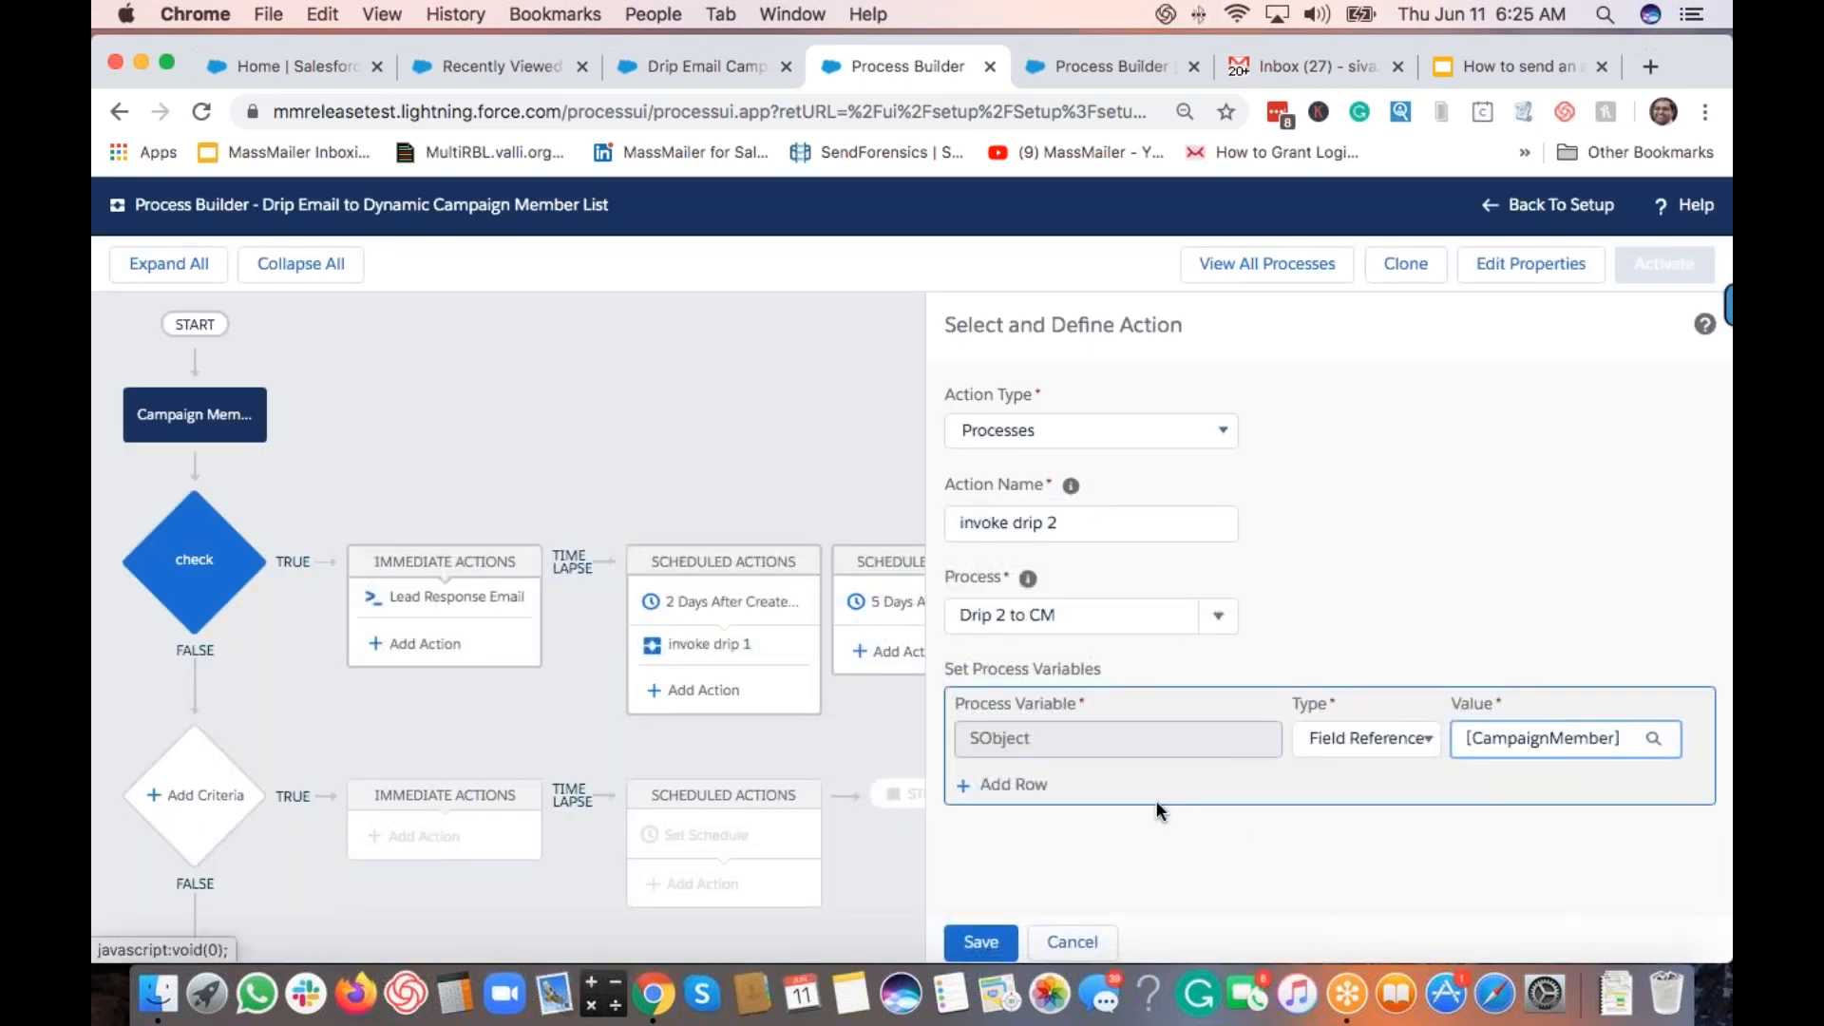
Step: Reselect Drip 2 to CM with CampaignMember as the SObject value and save the invoke drip 2 action
left_click(1218, 615)
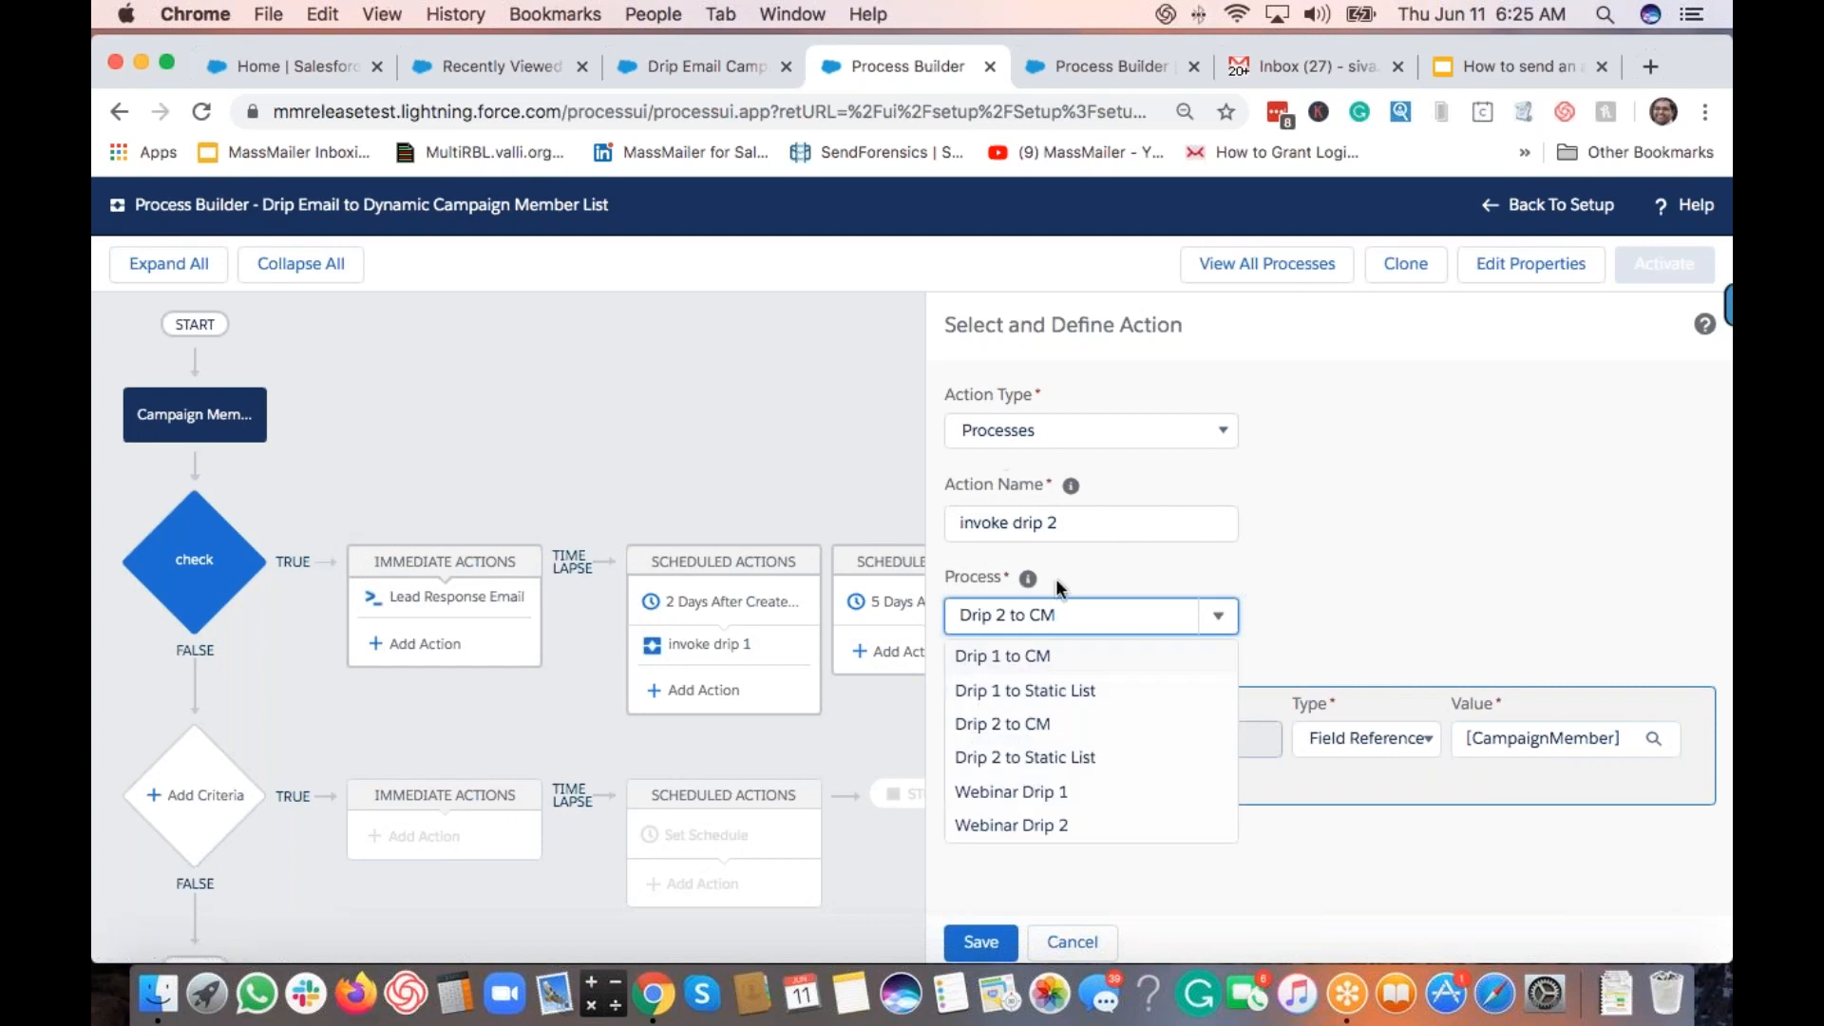
left_click(1037, 658)
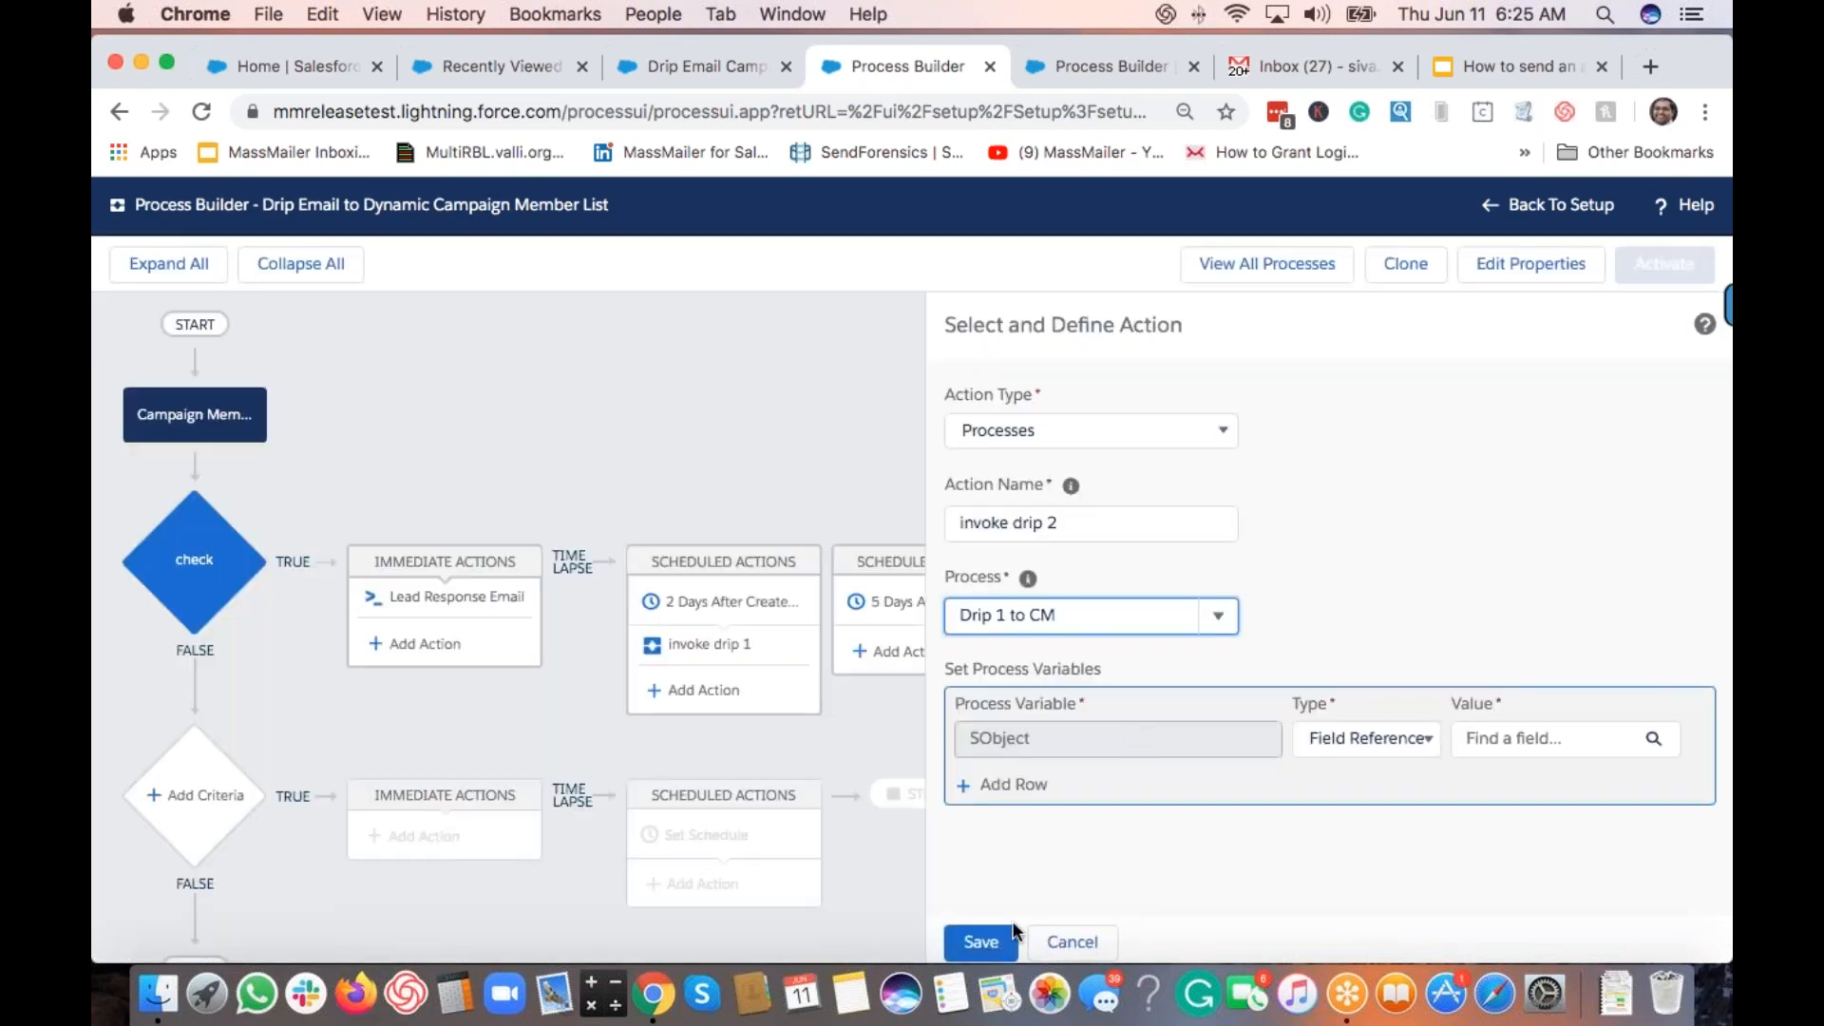
left_click(1515, 737)
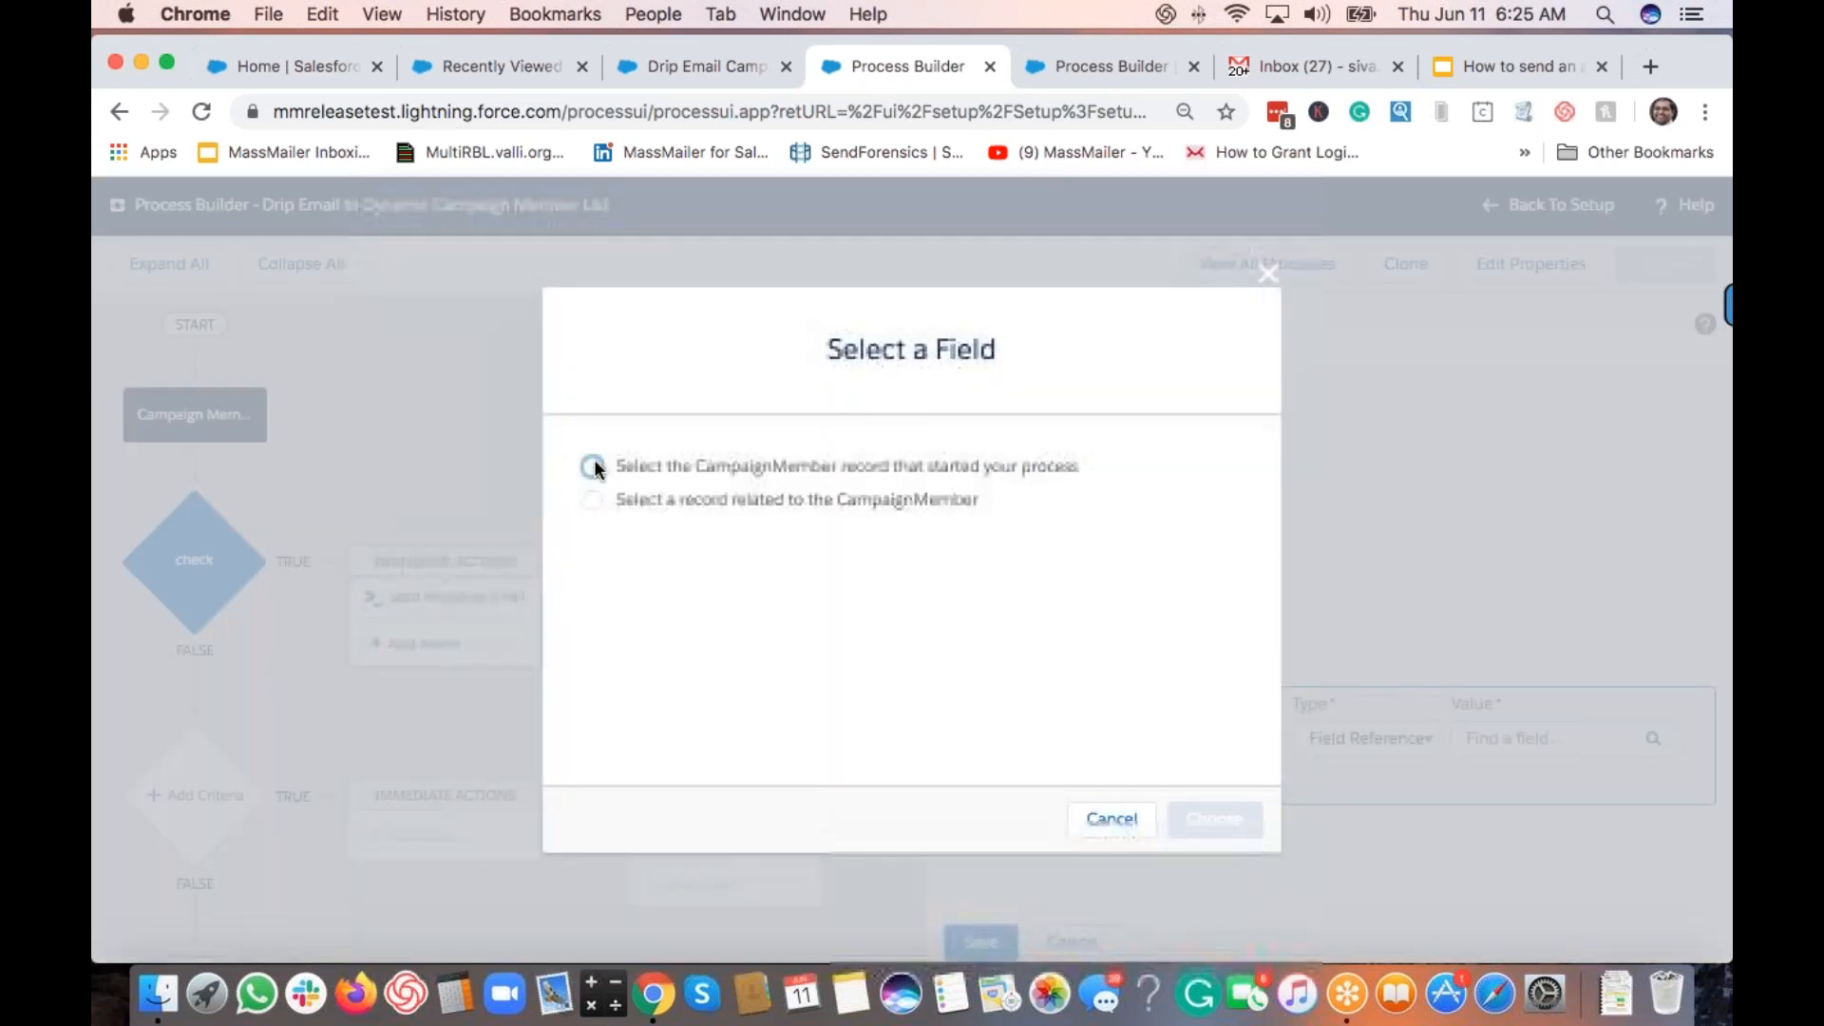
left_click(593, 465)
left_click(1111, 819)
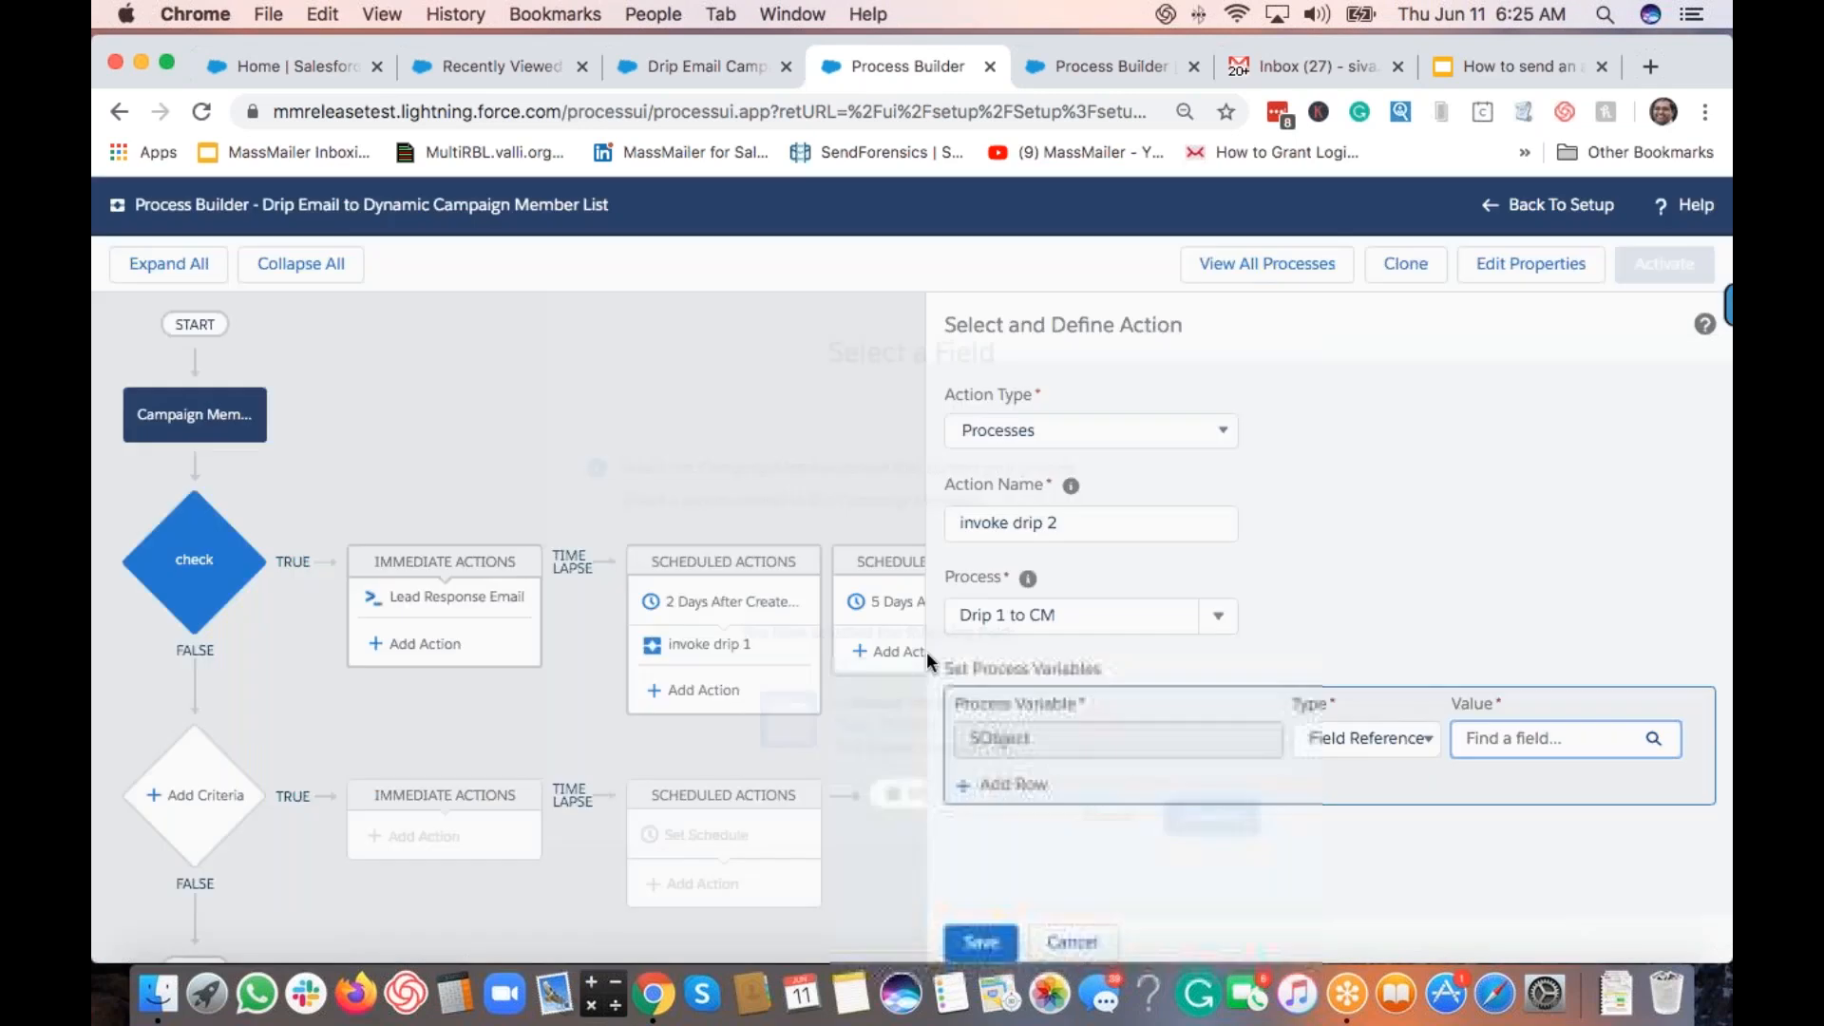
left_click(1123, 618)
left_click(1065, 727)
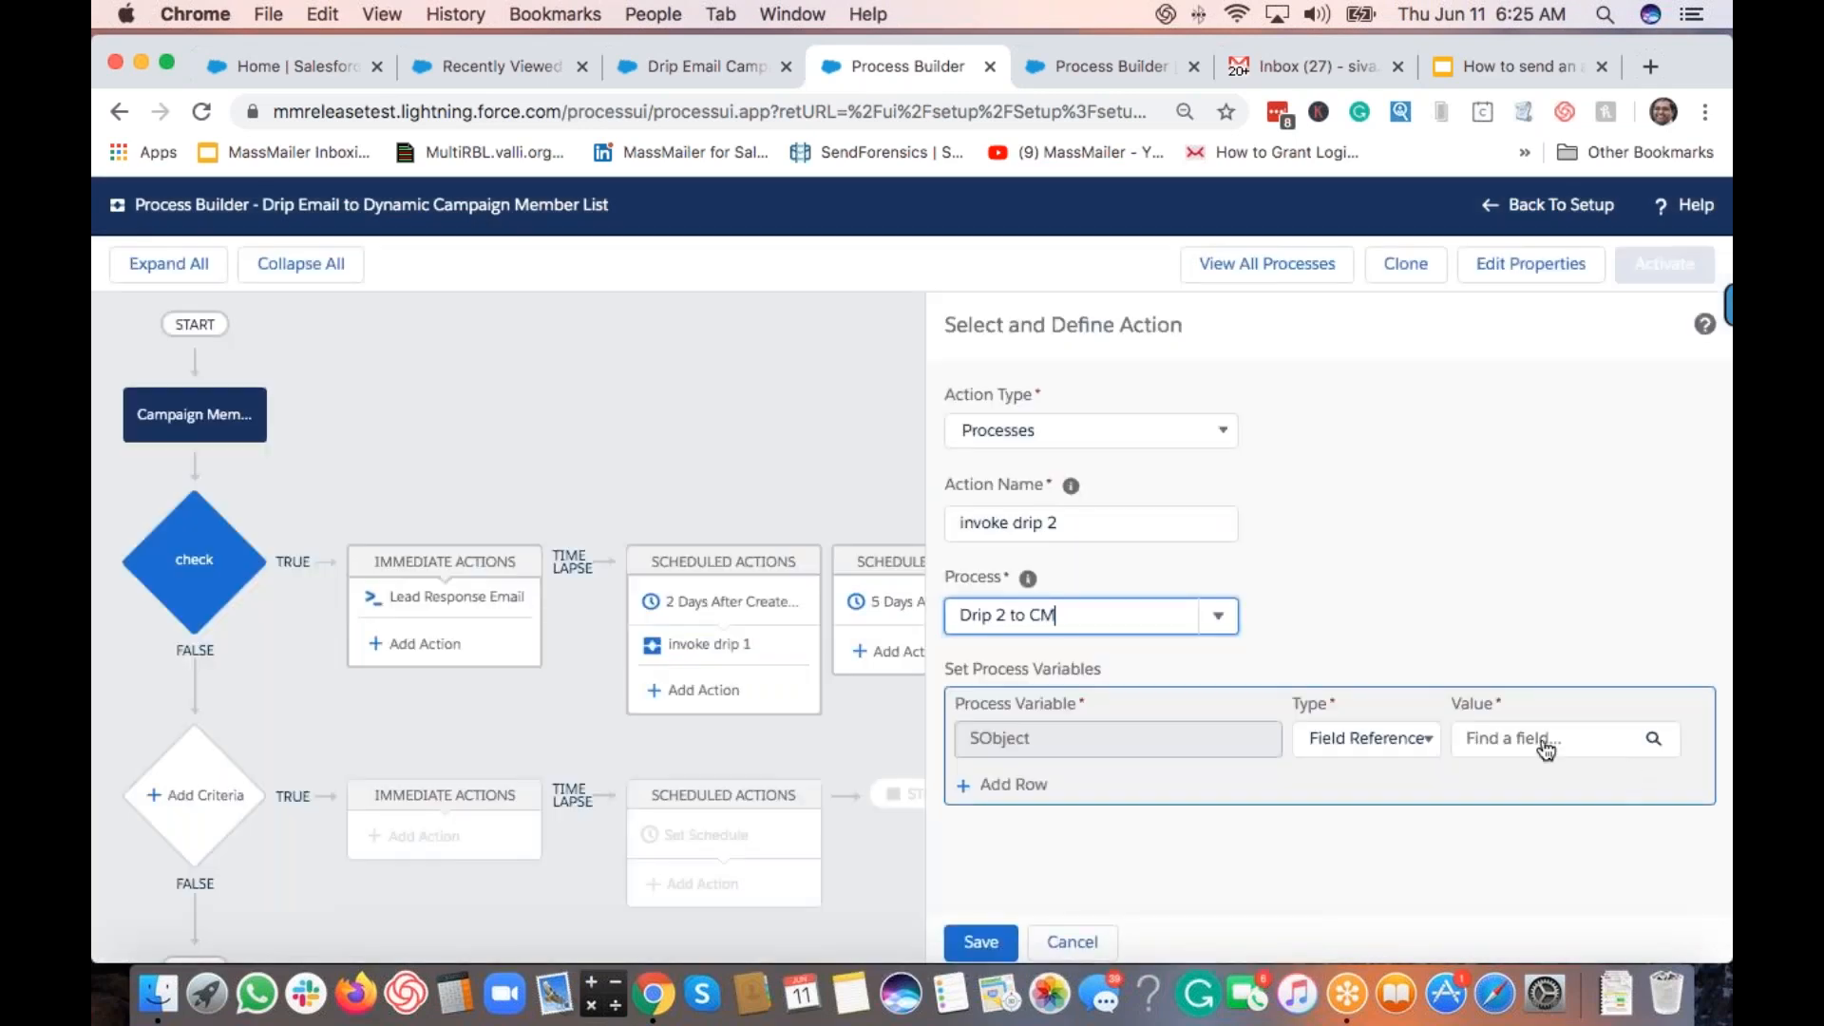
left_click(1538, 743)
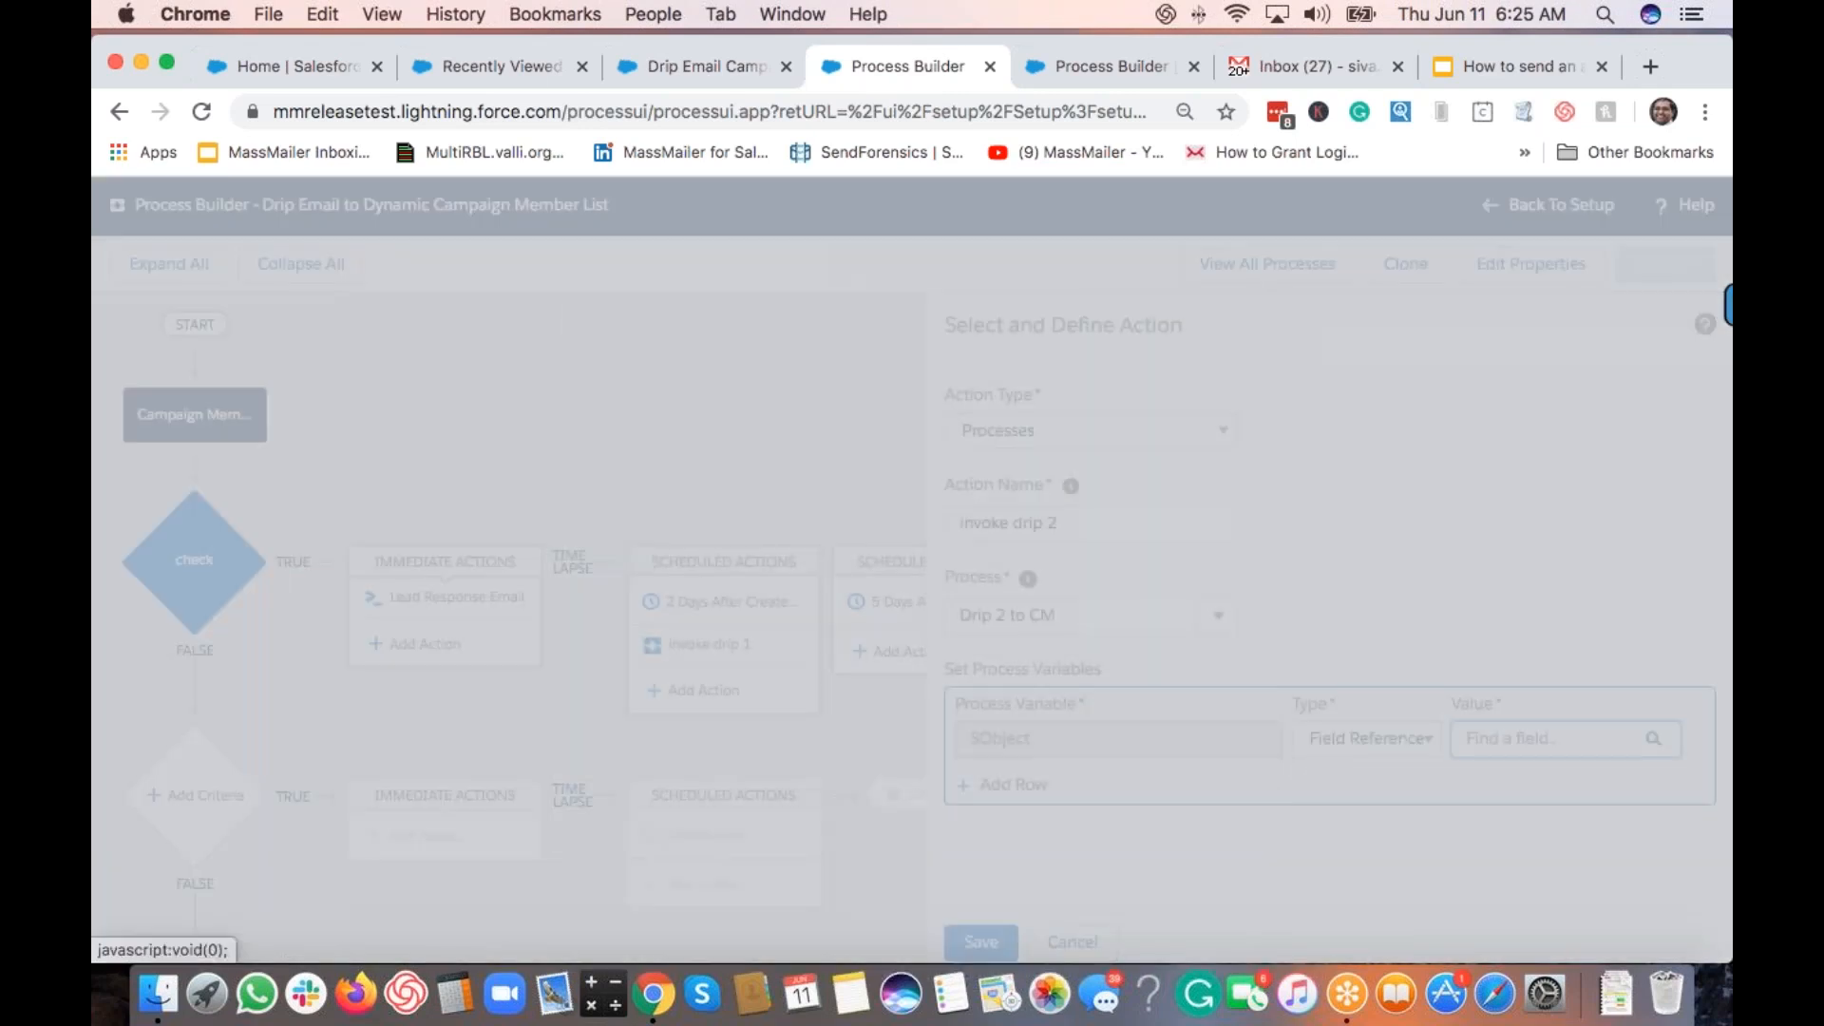
left_click(591, 466)
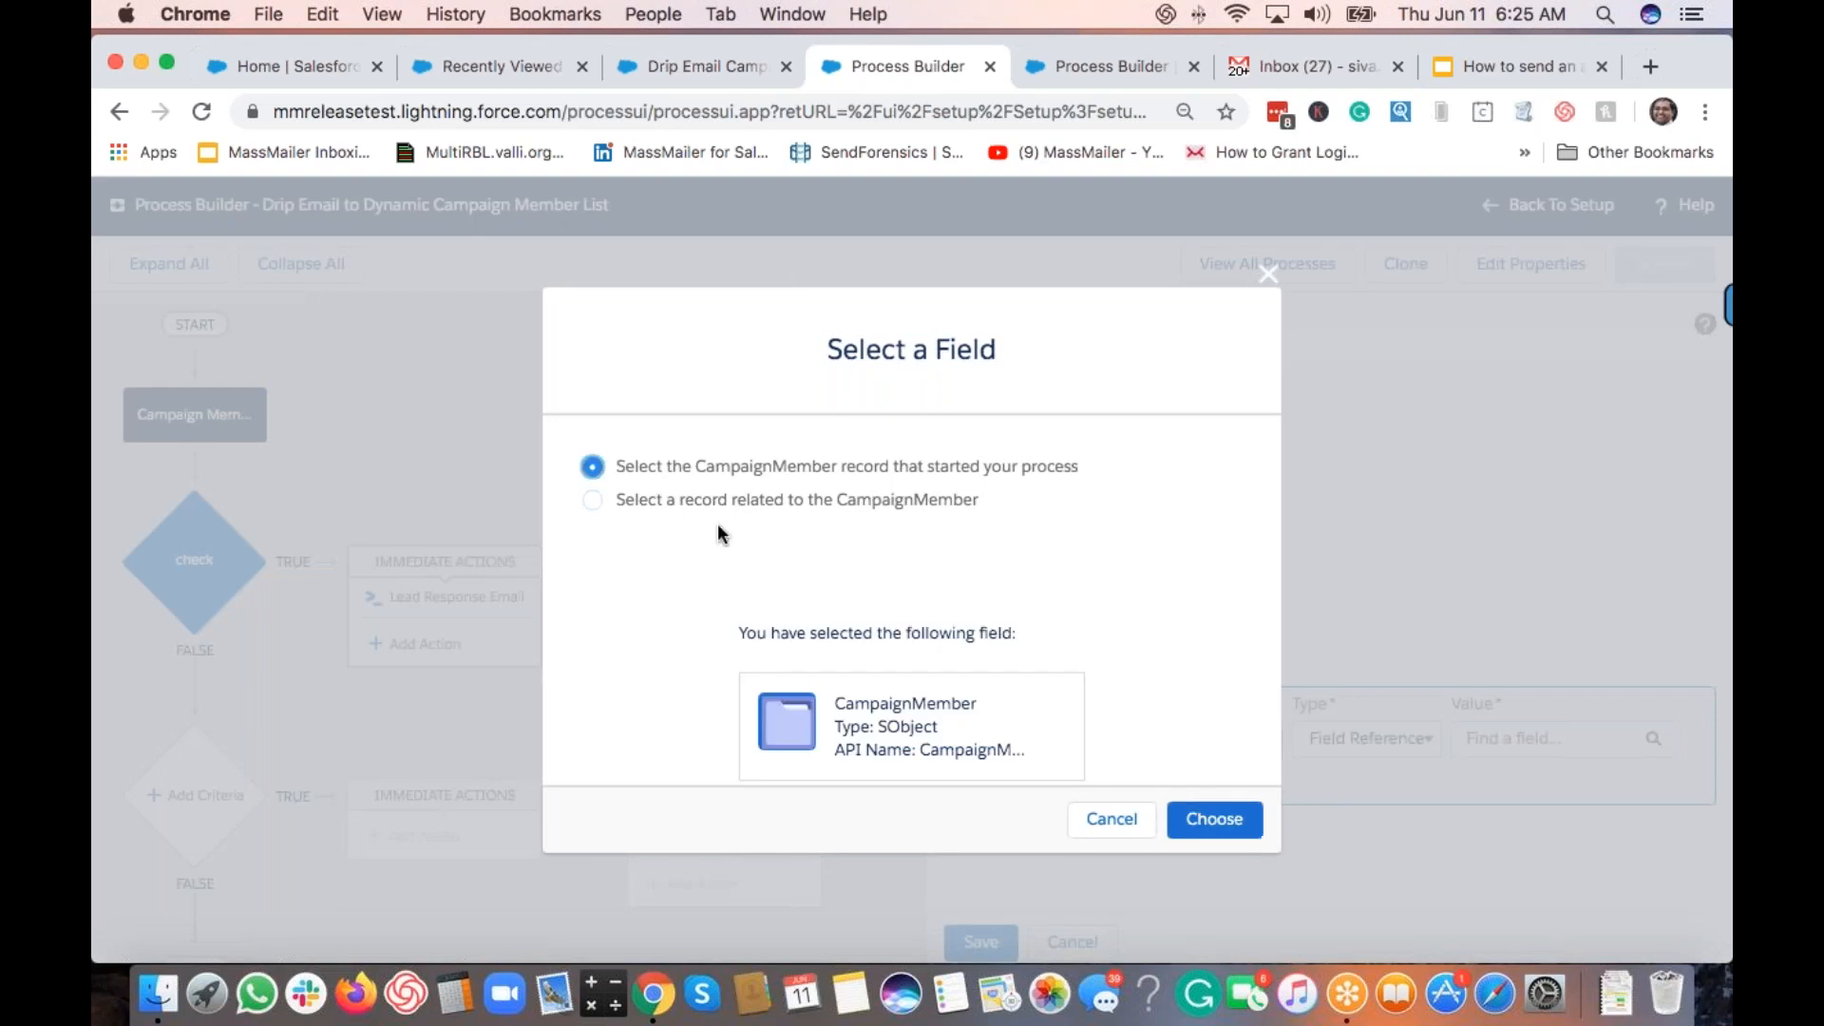
left_click(1240, 822)
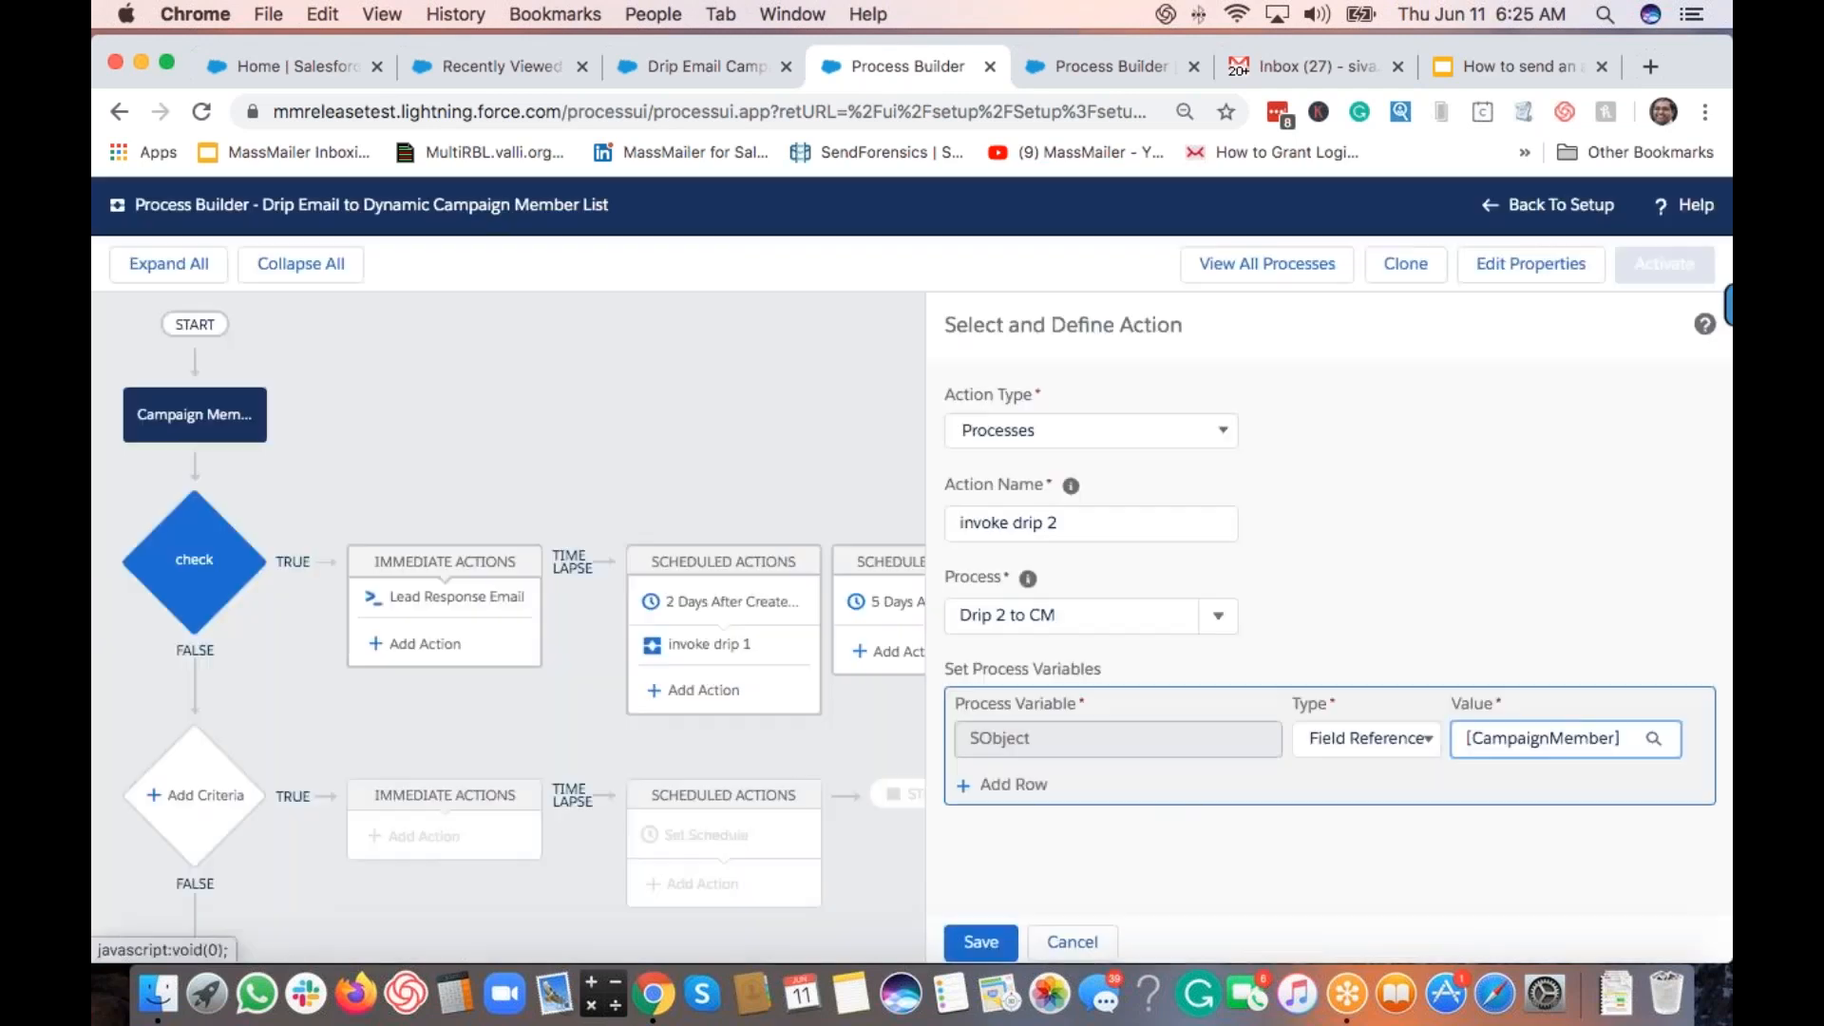
left_click(979, 941)
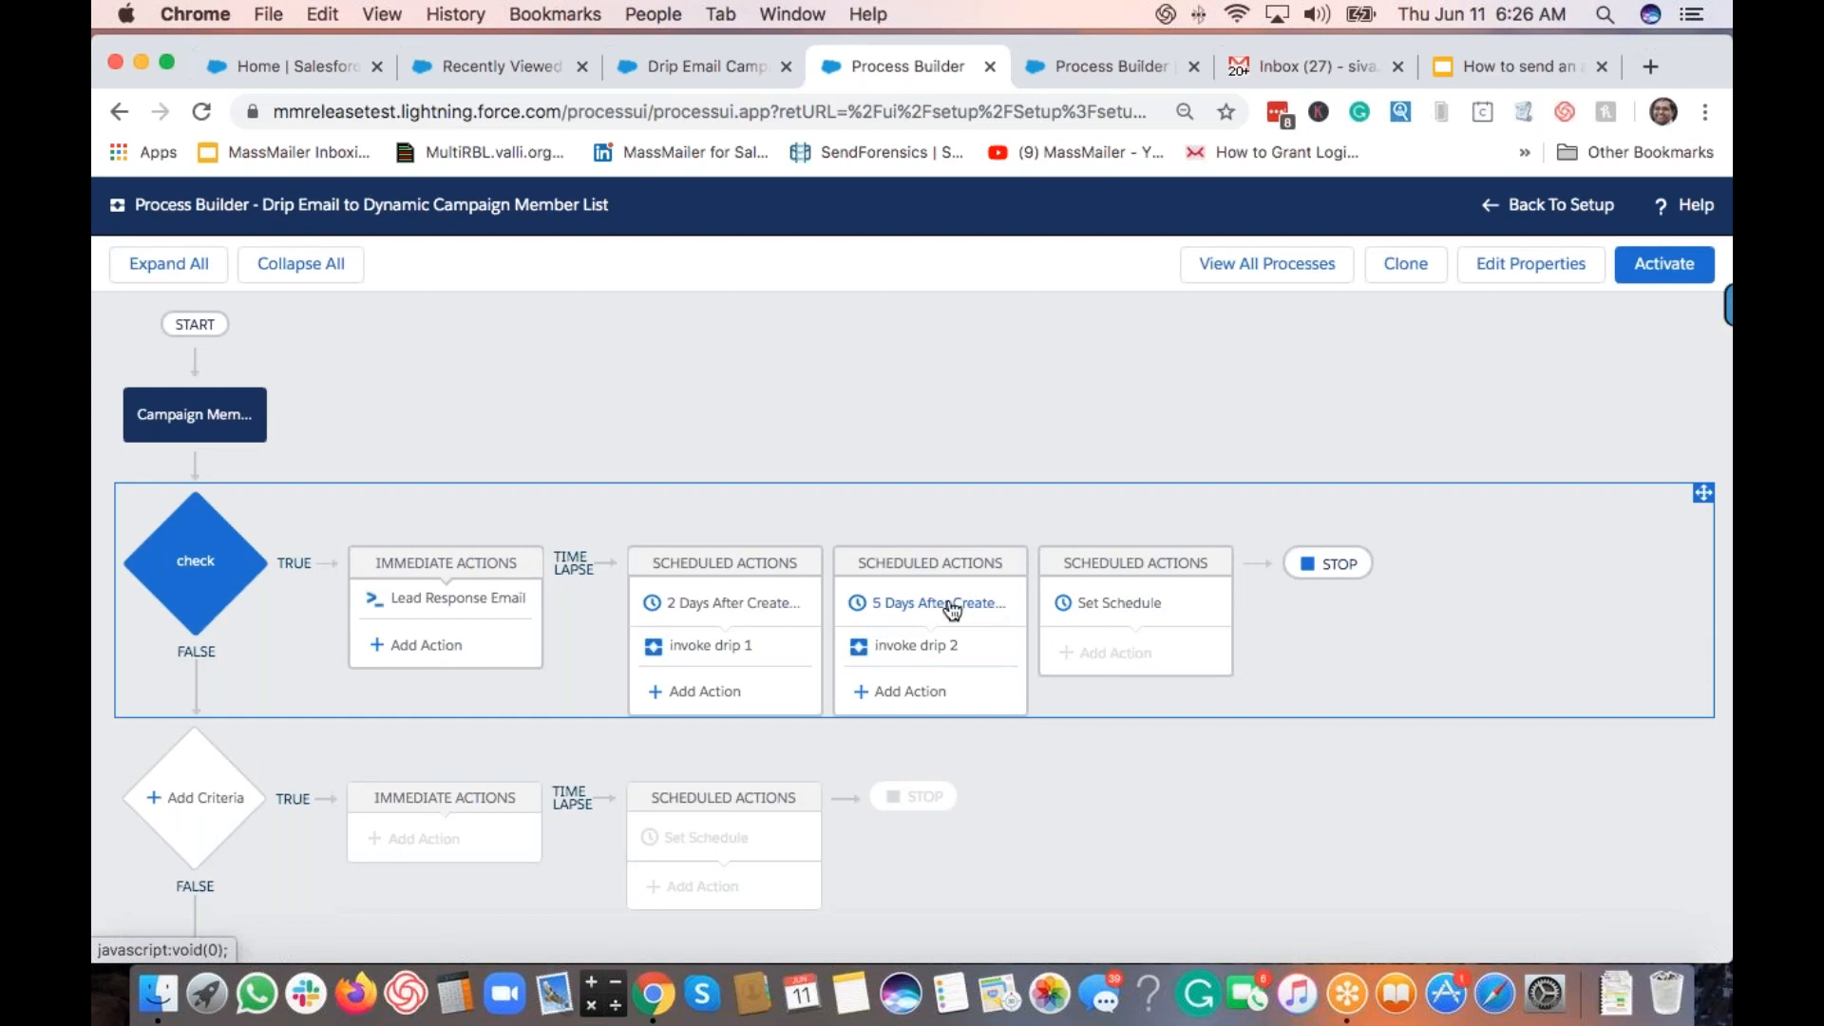
Step: Activate and confirm the Drip Email process version, then go to the Recently Viewed Leads list
left_click(1652, 267)
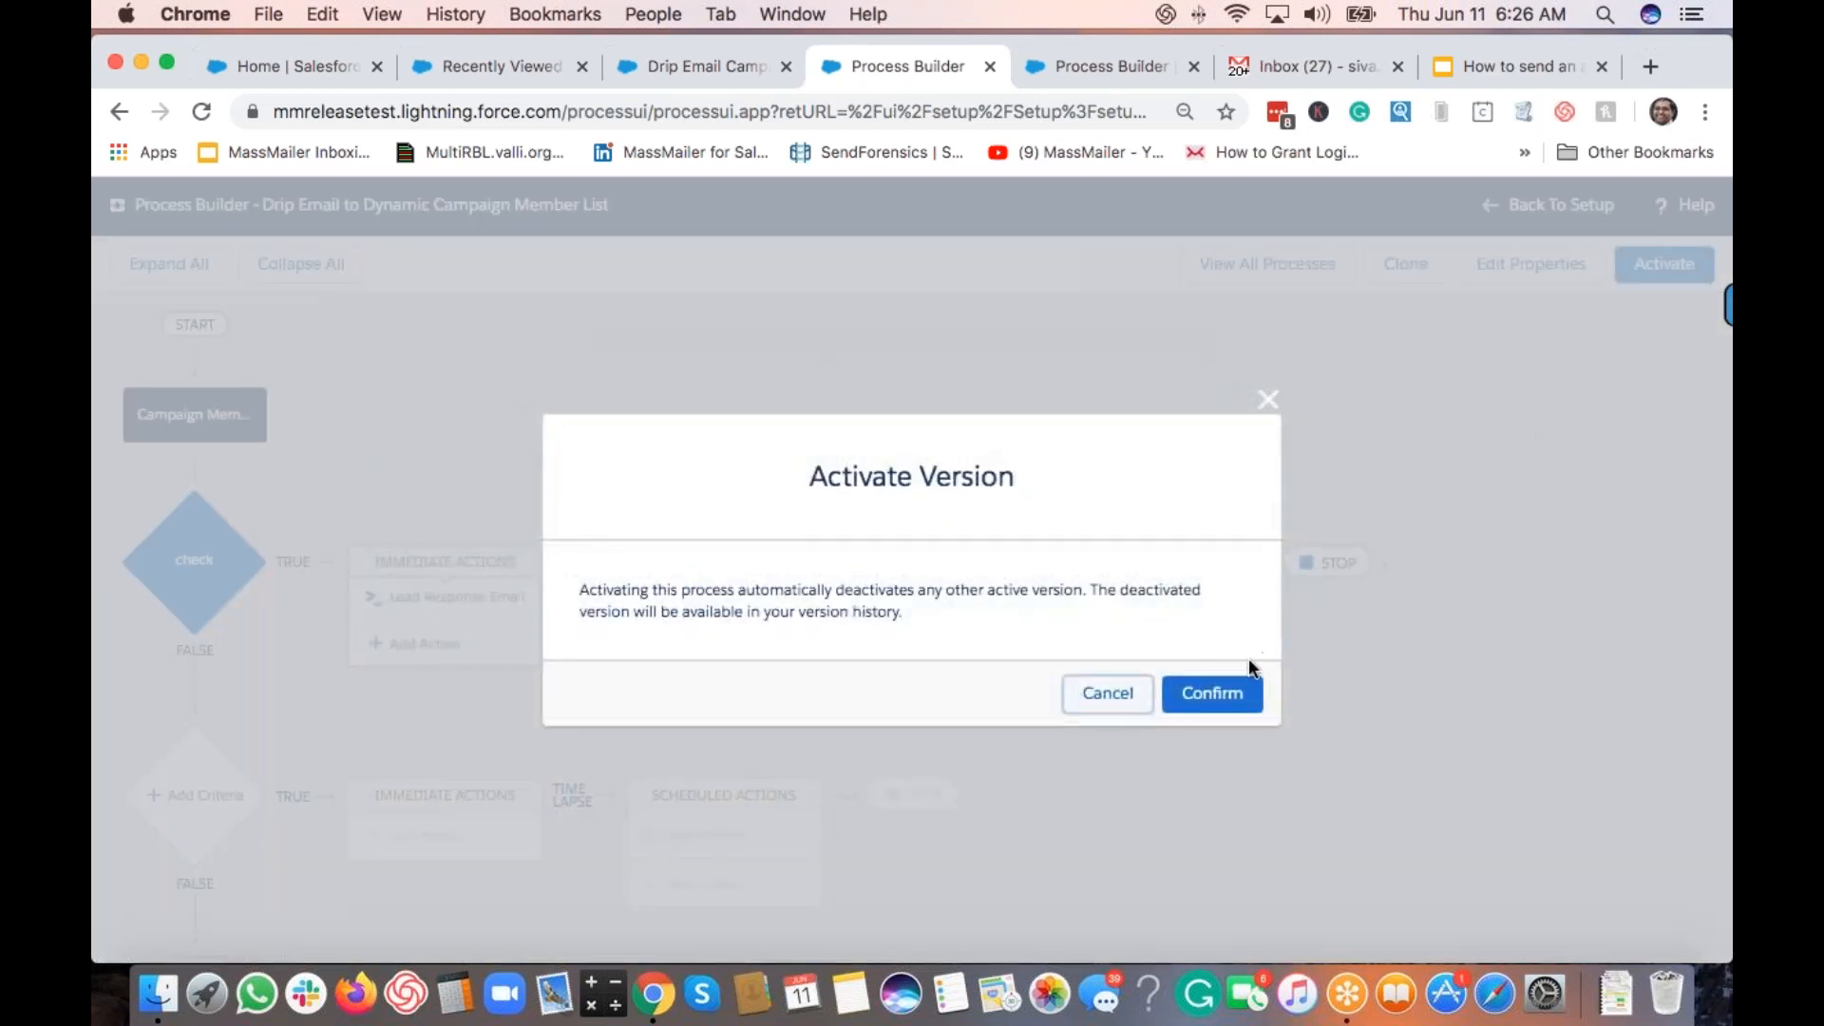
left_click(1235, 696)
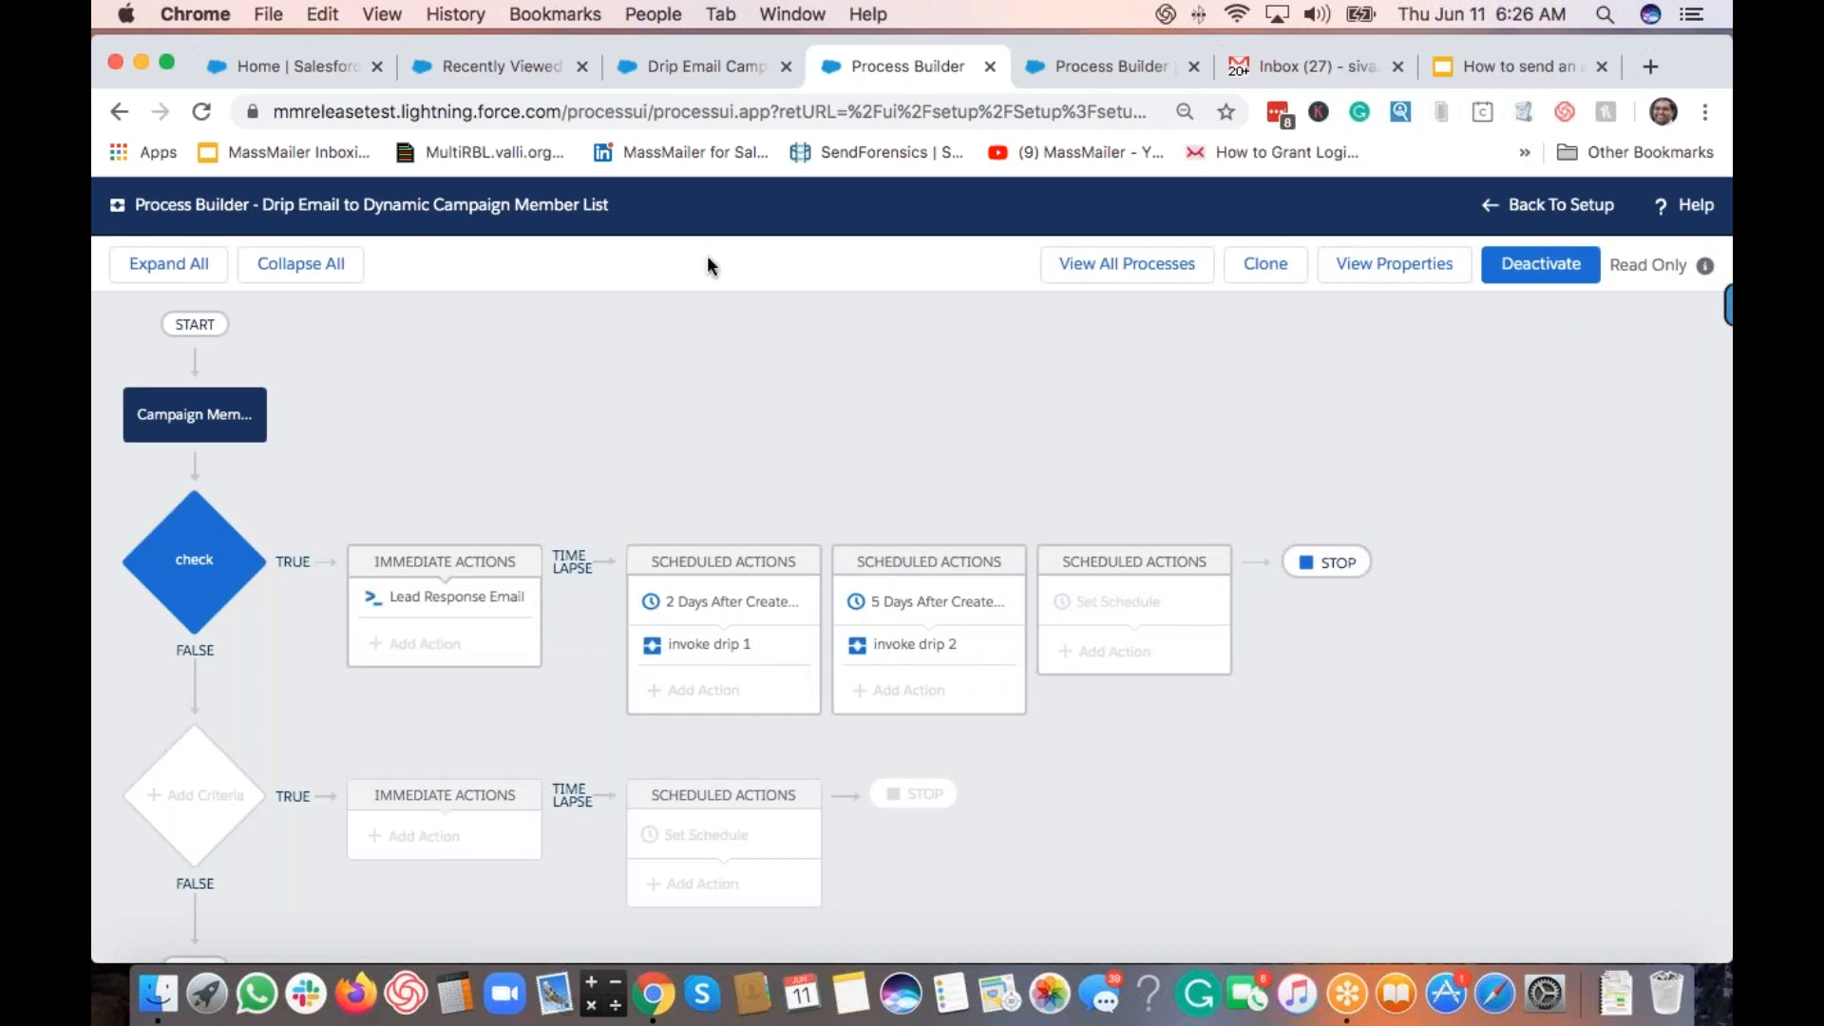
left_click(480, 65)
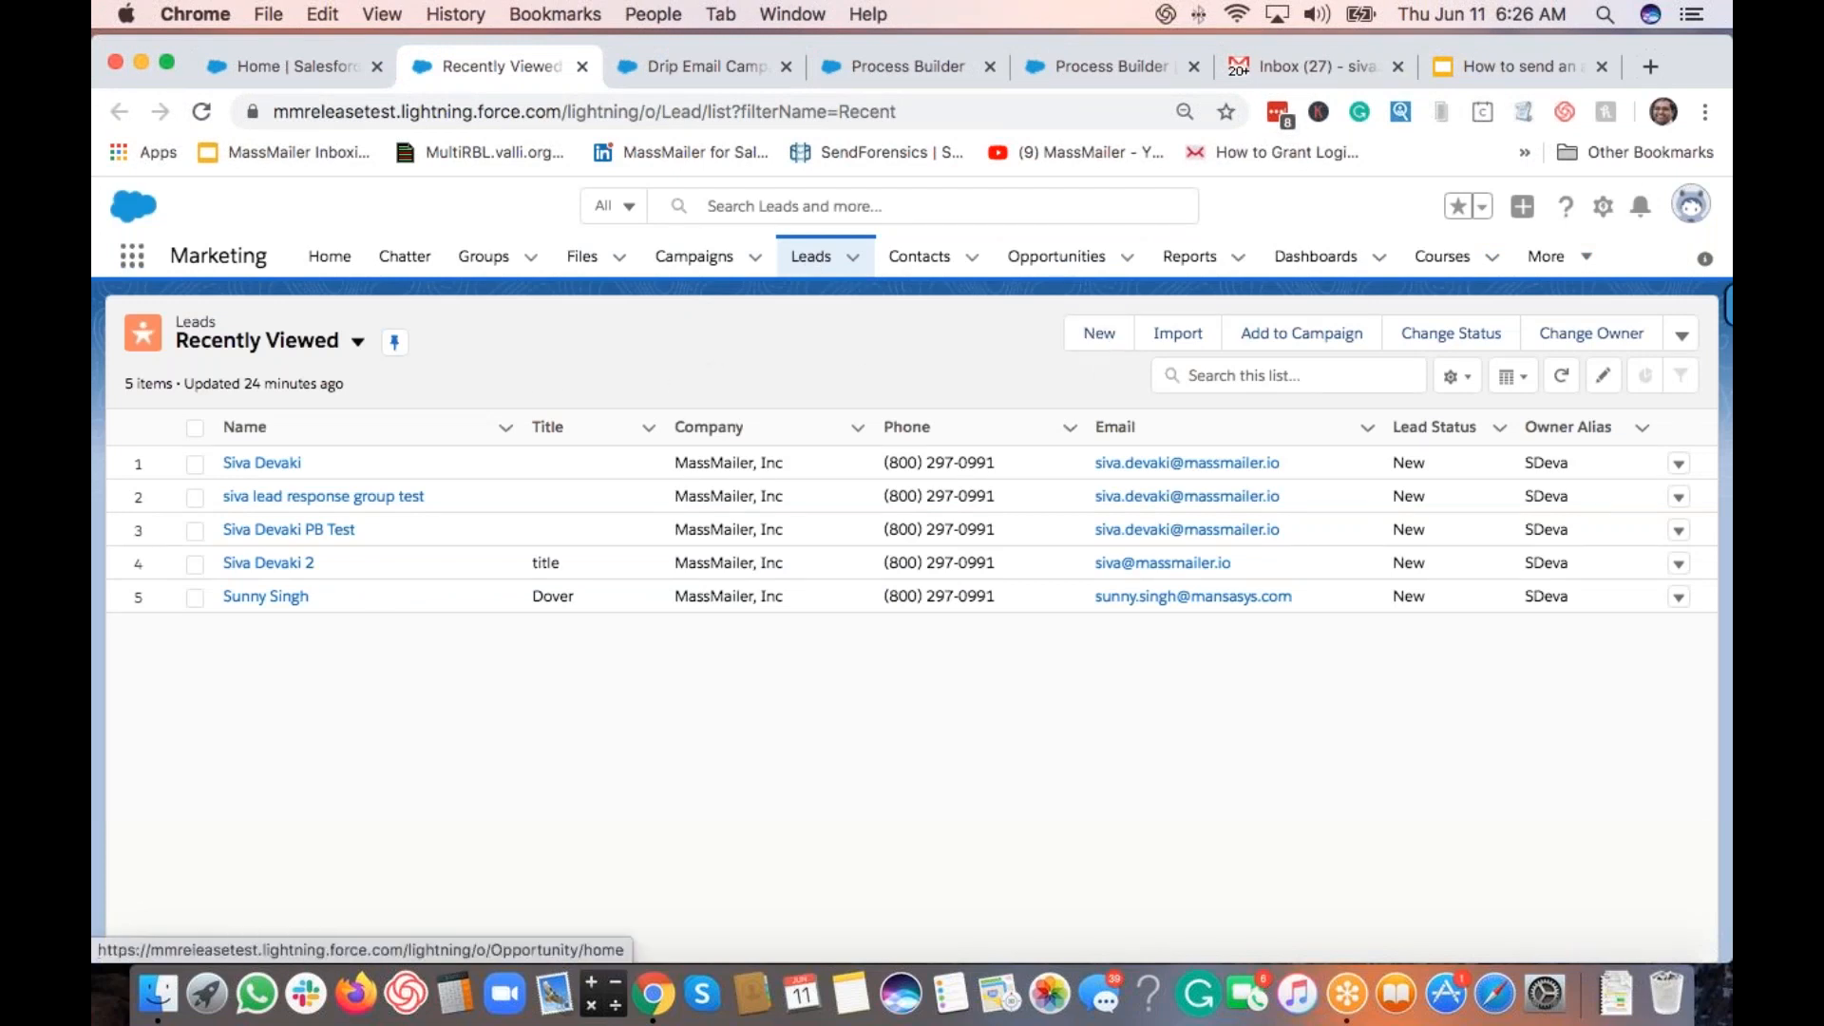
Step: Return to the active Drip Email process diagram with its 2-day and 5-day actions
left_click(909, 64)
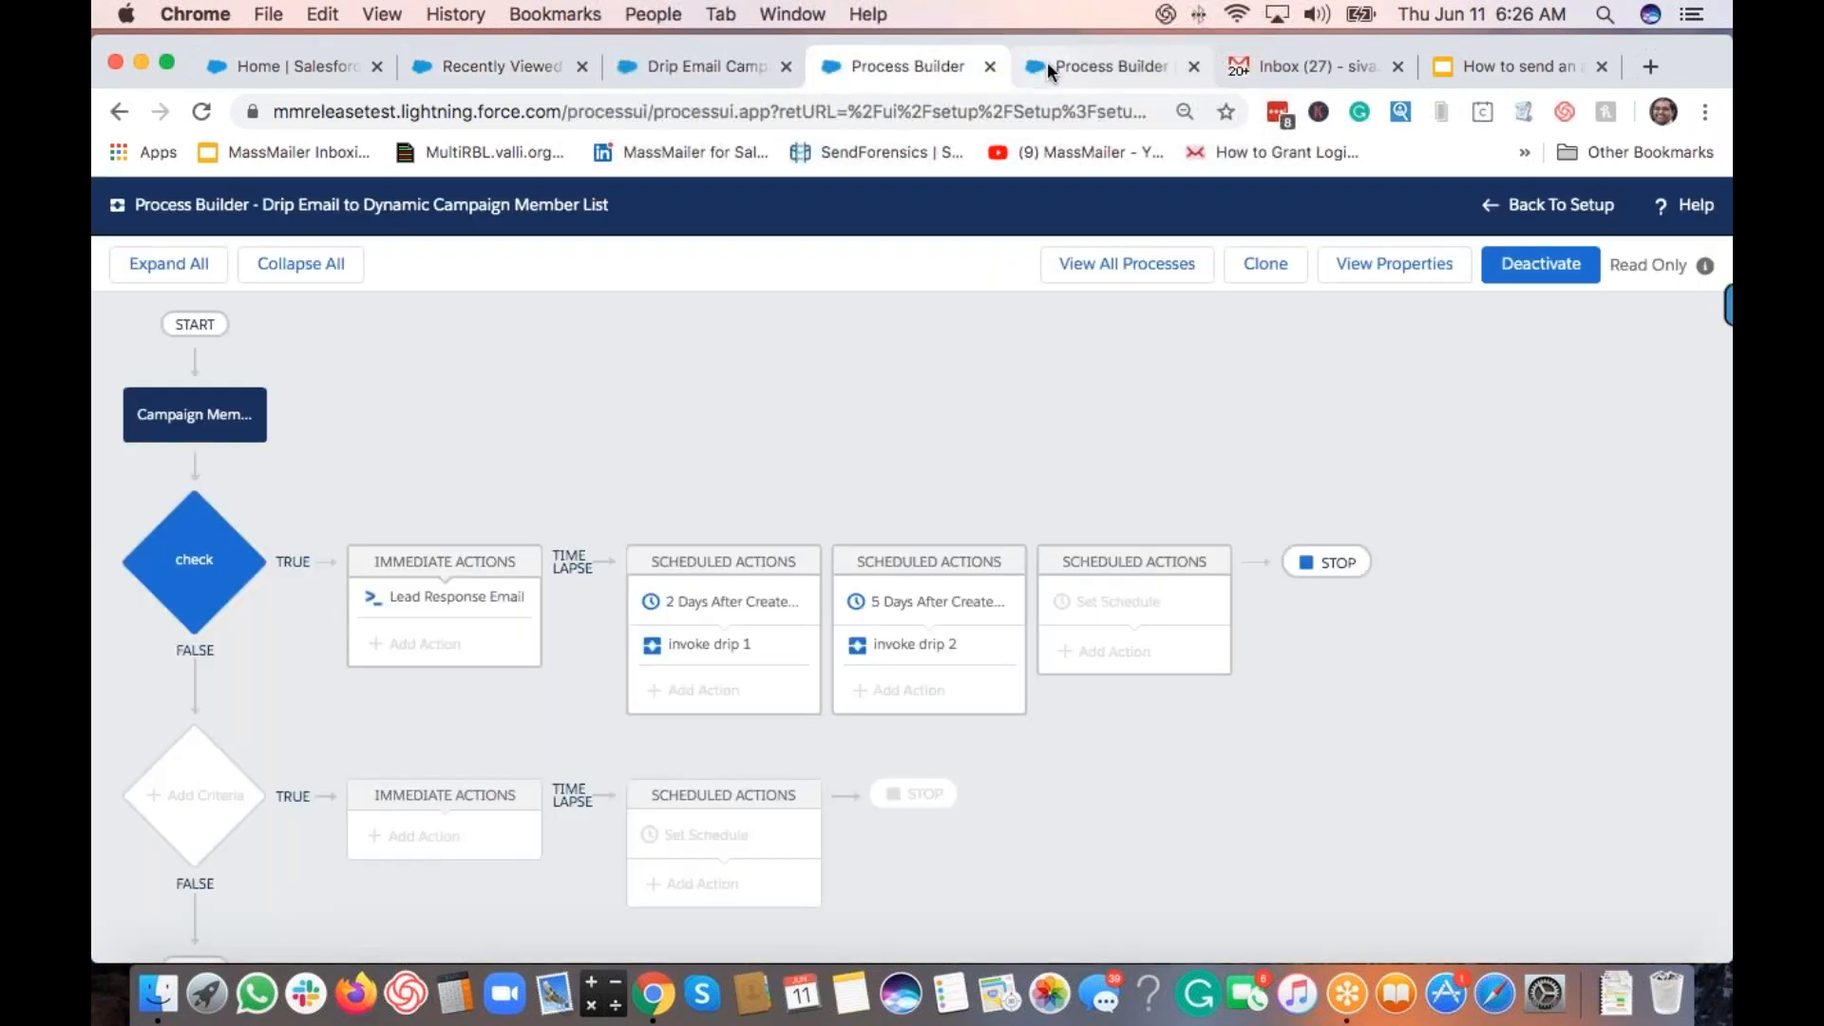
Step: List all processes to confirm Drip 2 to CM is active, then return to Recently Viewed Leads
left_click(1107, 254)
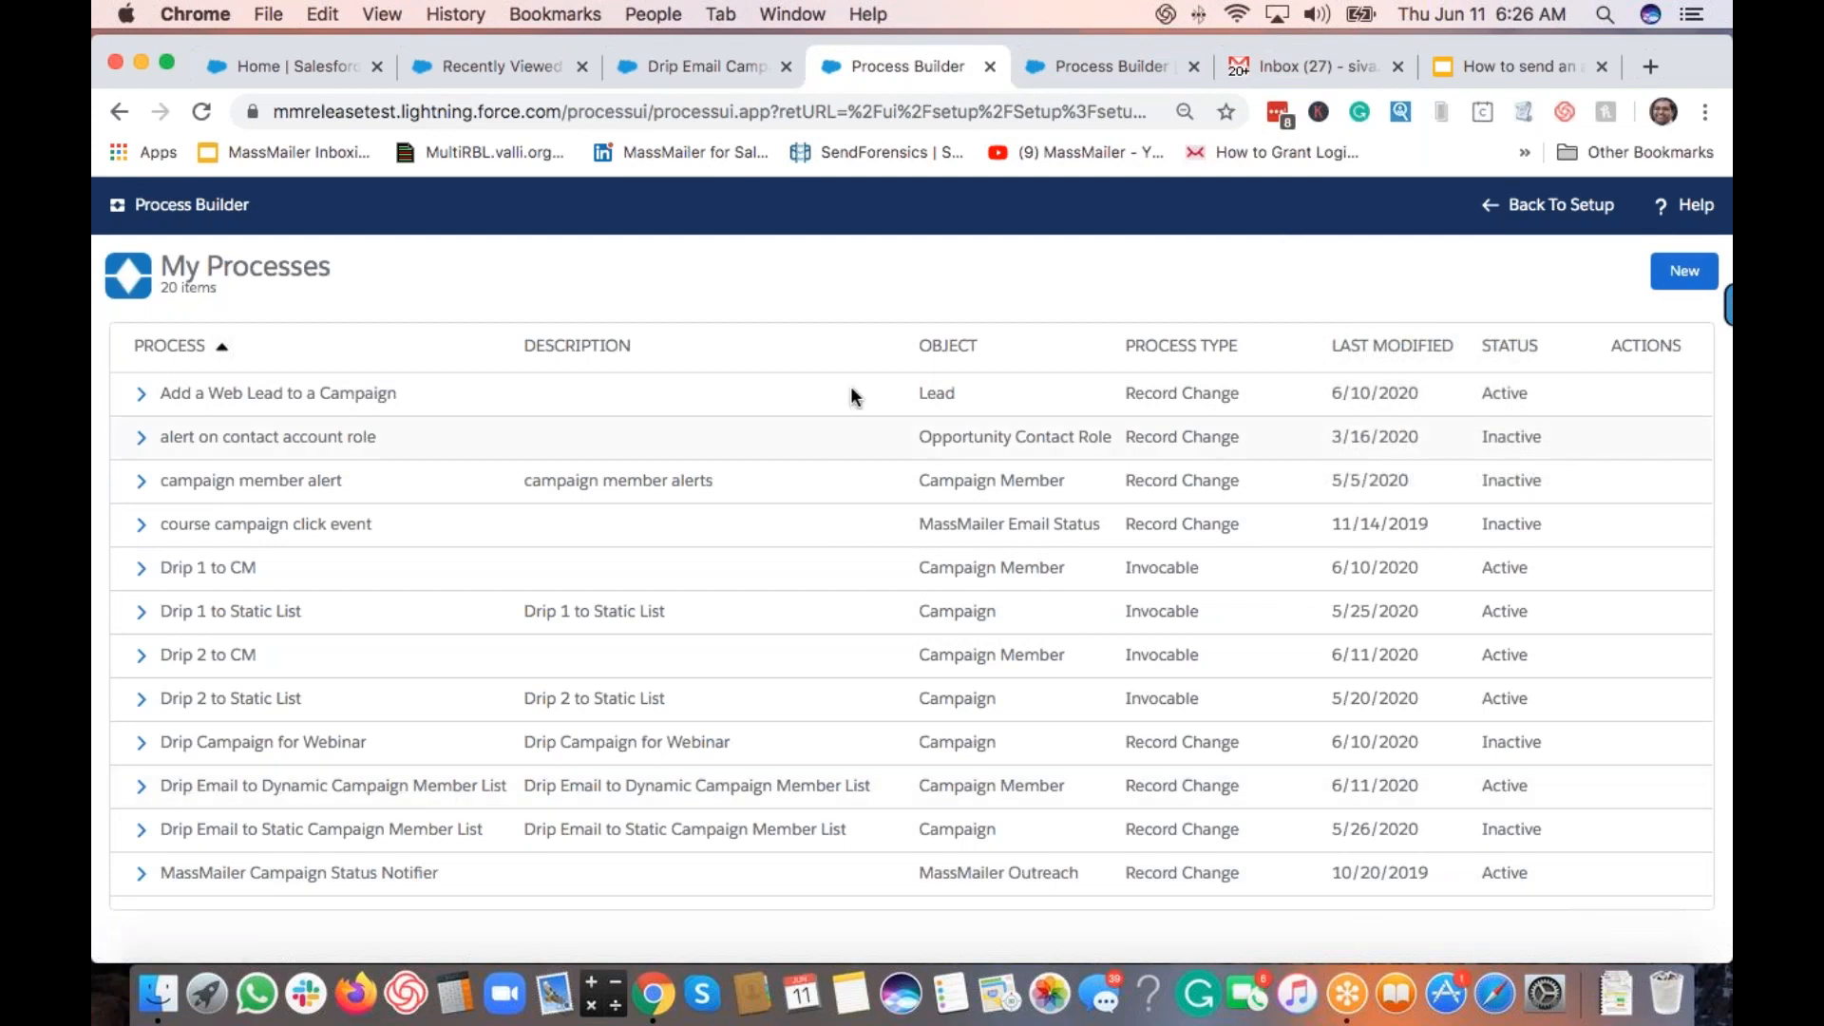
left_click(499, 68)
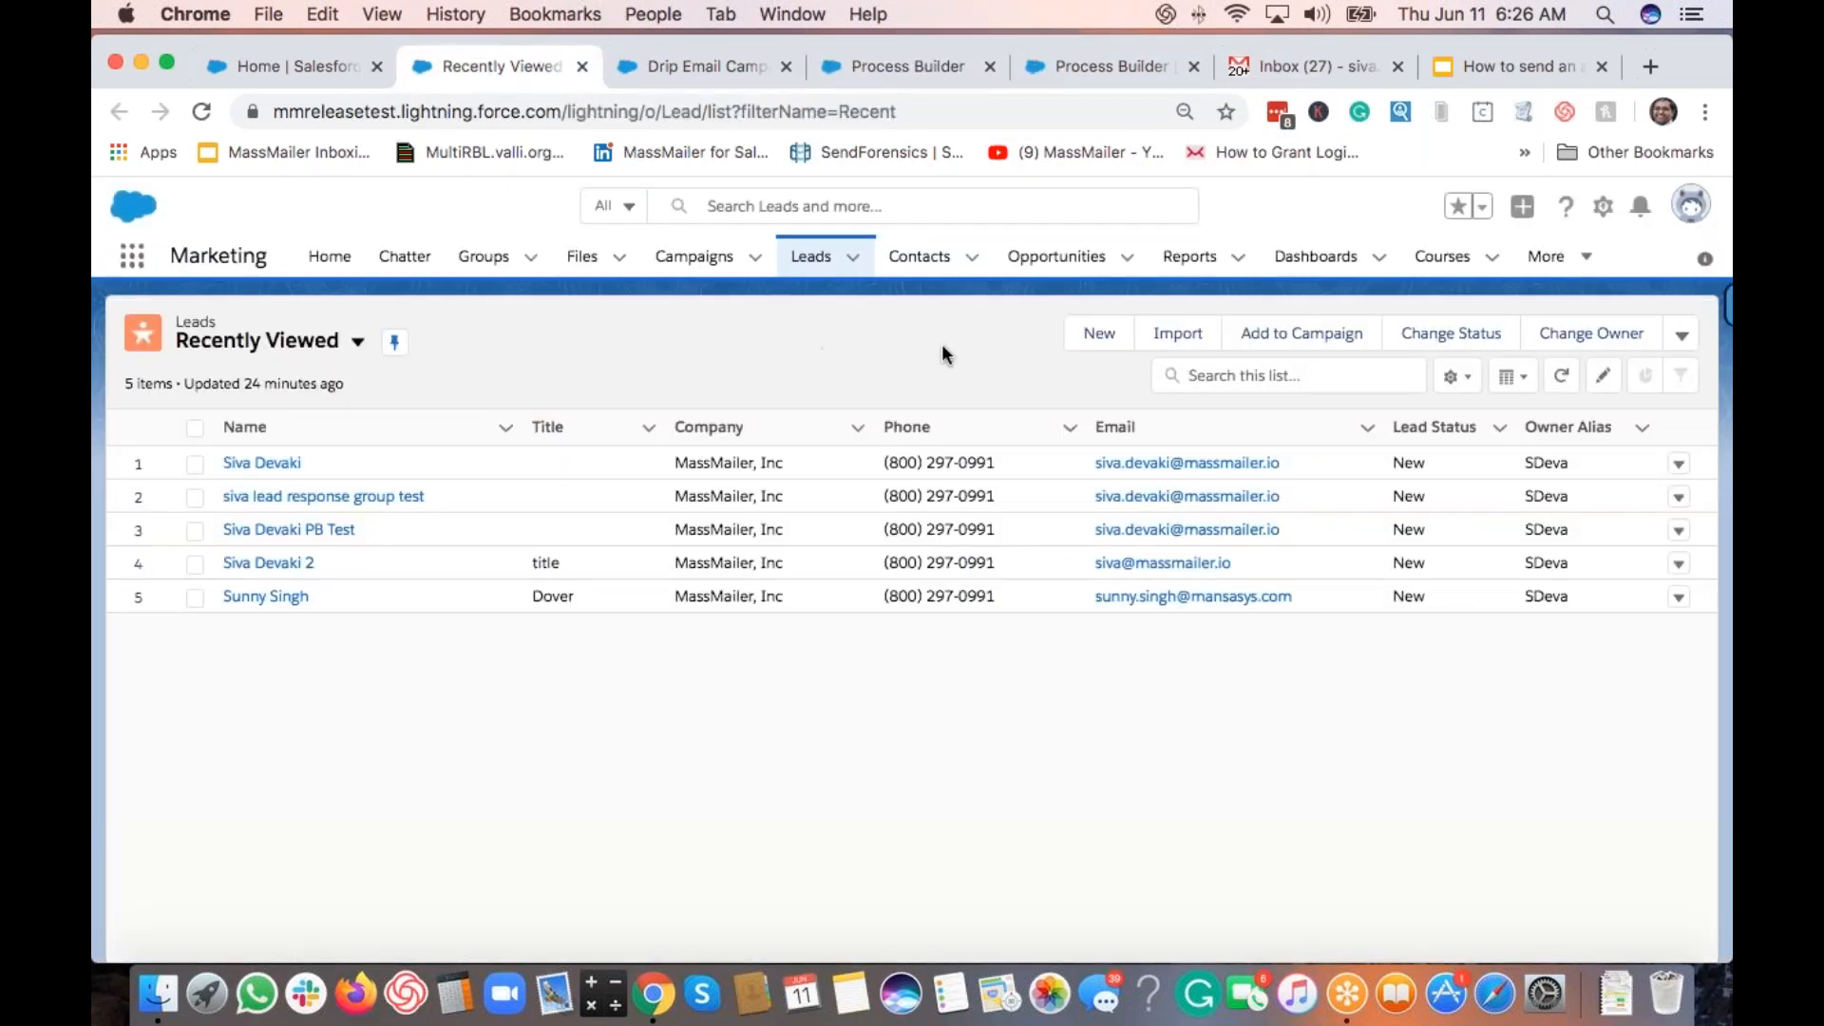
Step: Start a new lead and enter the lead's first and last name
left_click(1099, 333)
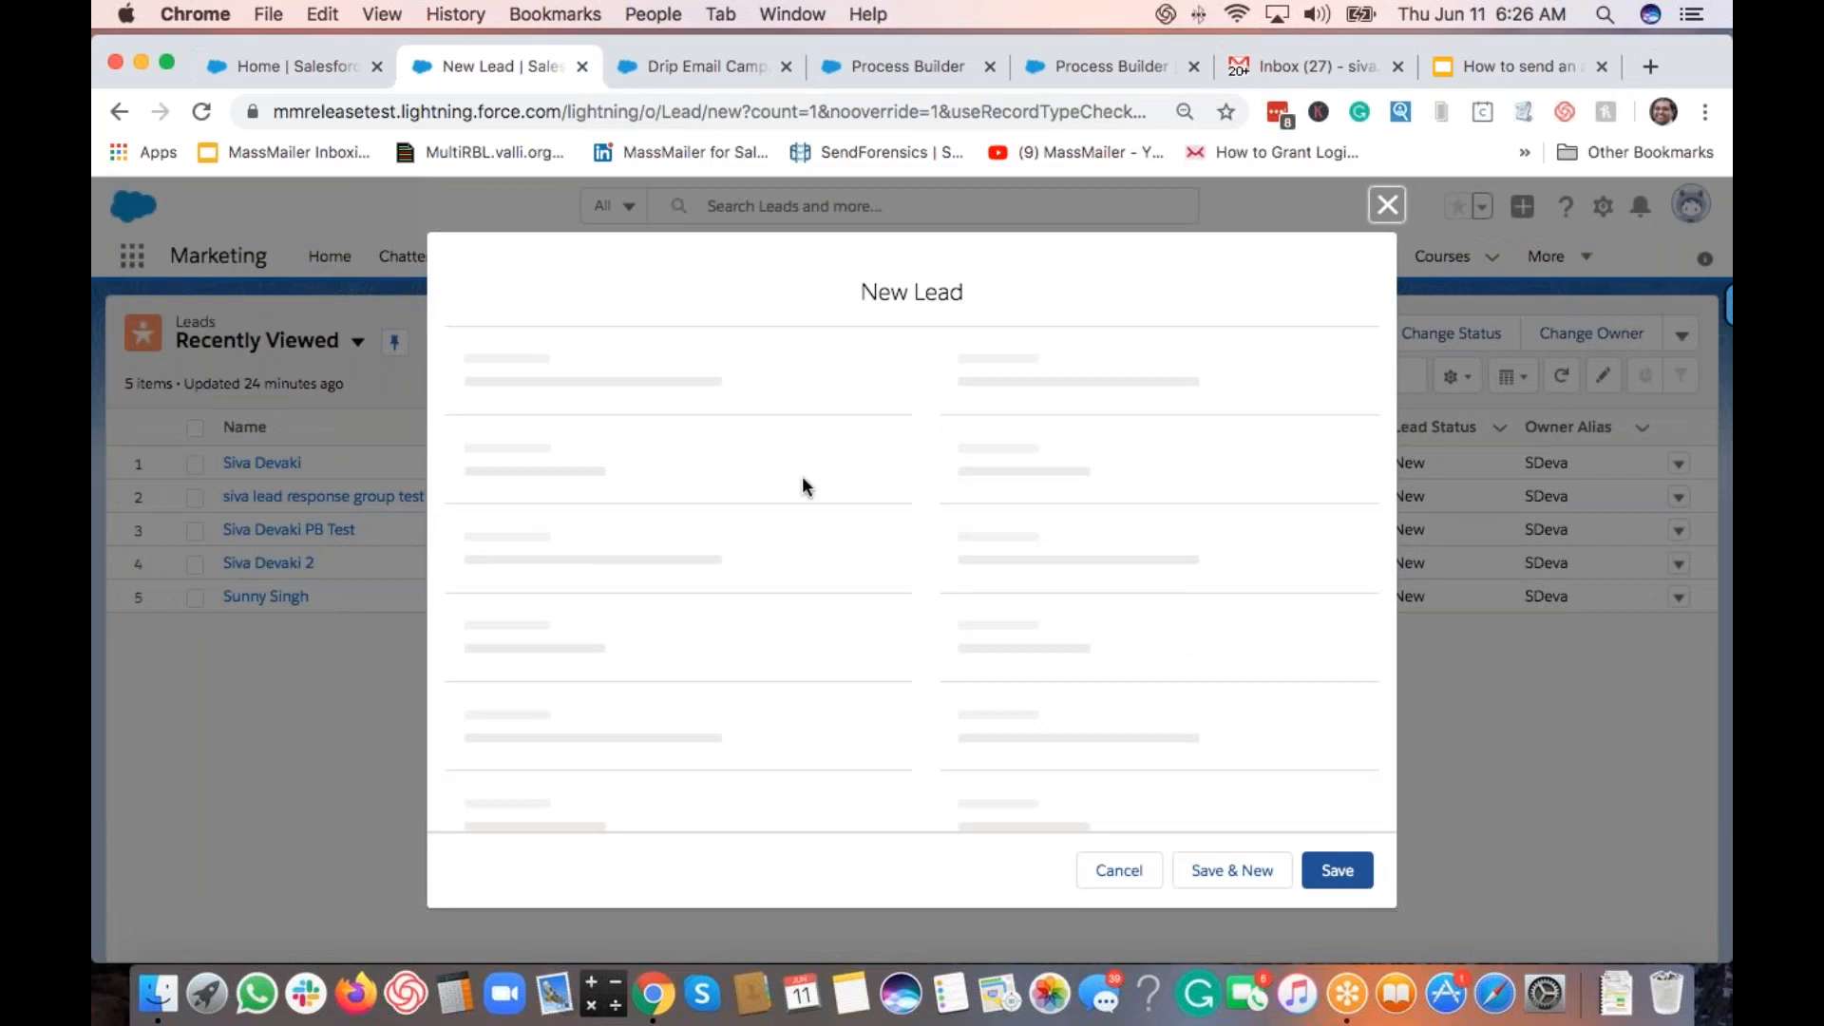
left_click(638, 592)
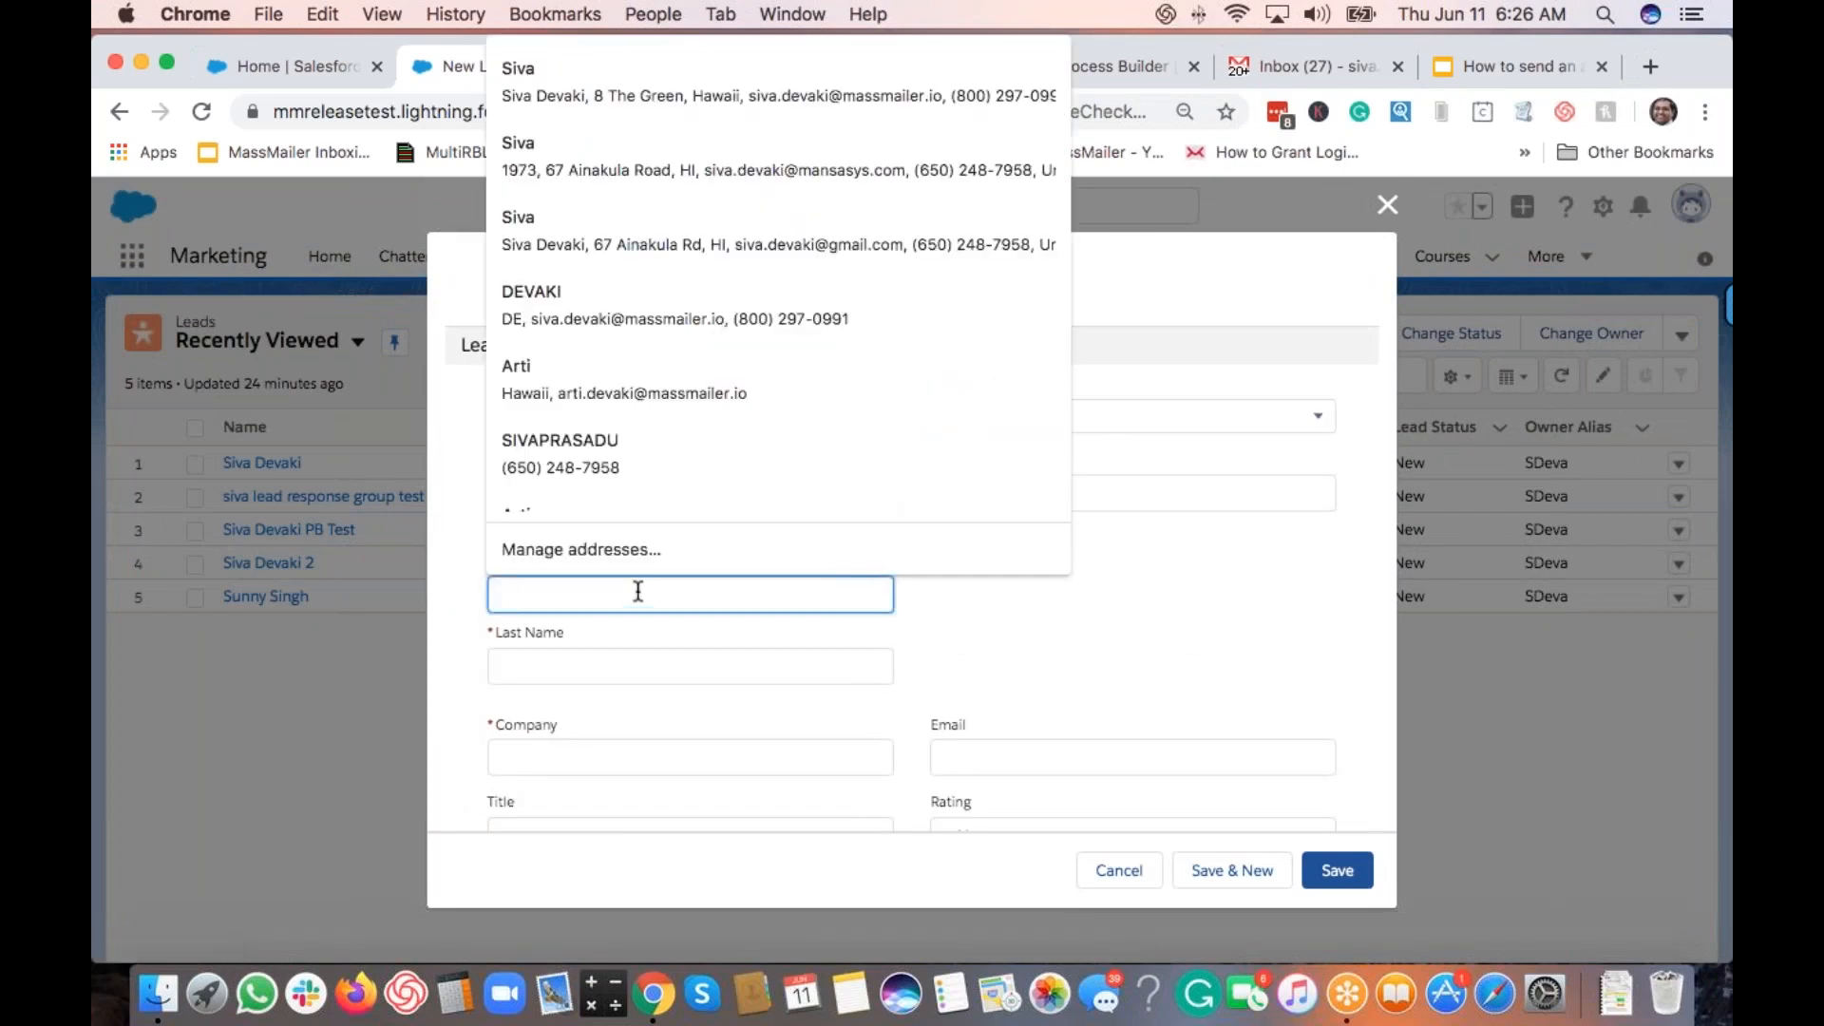
key("Tab")
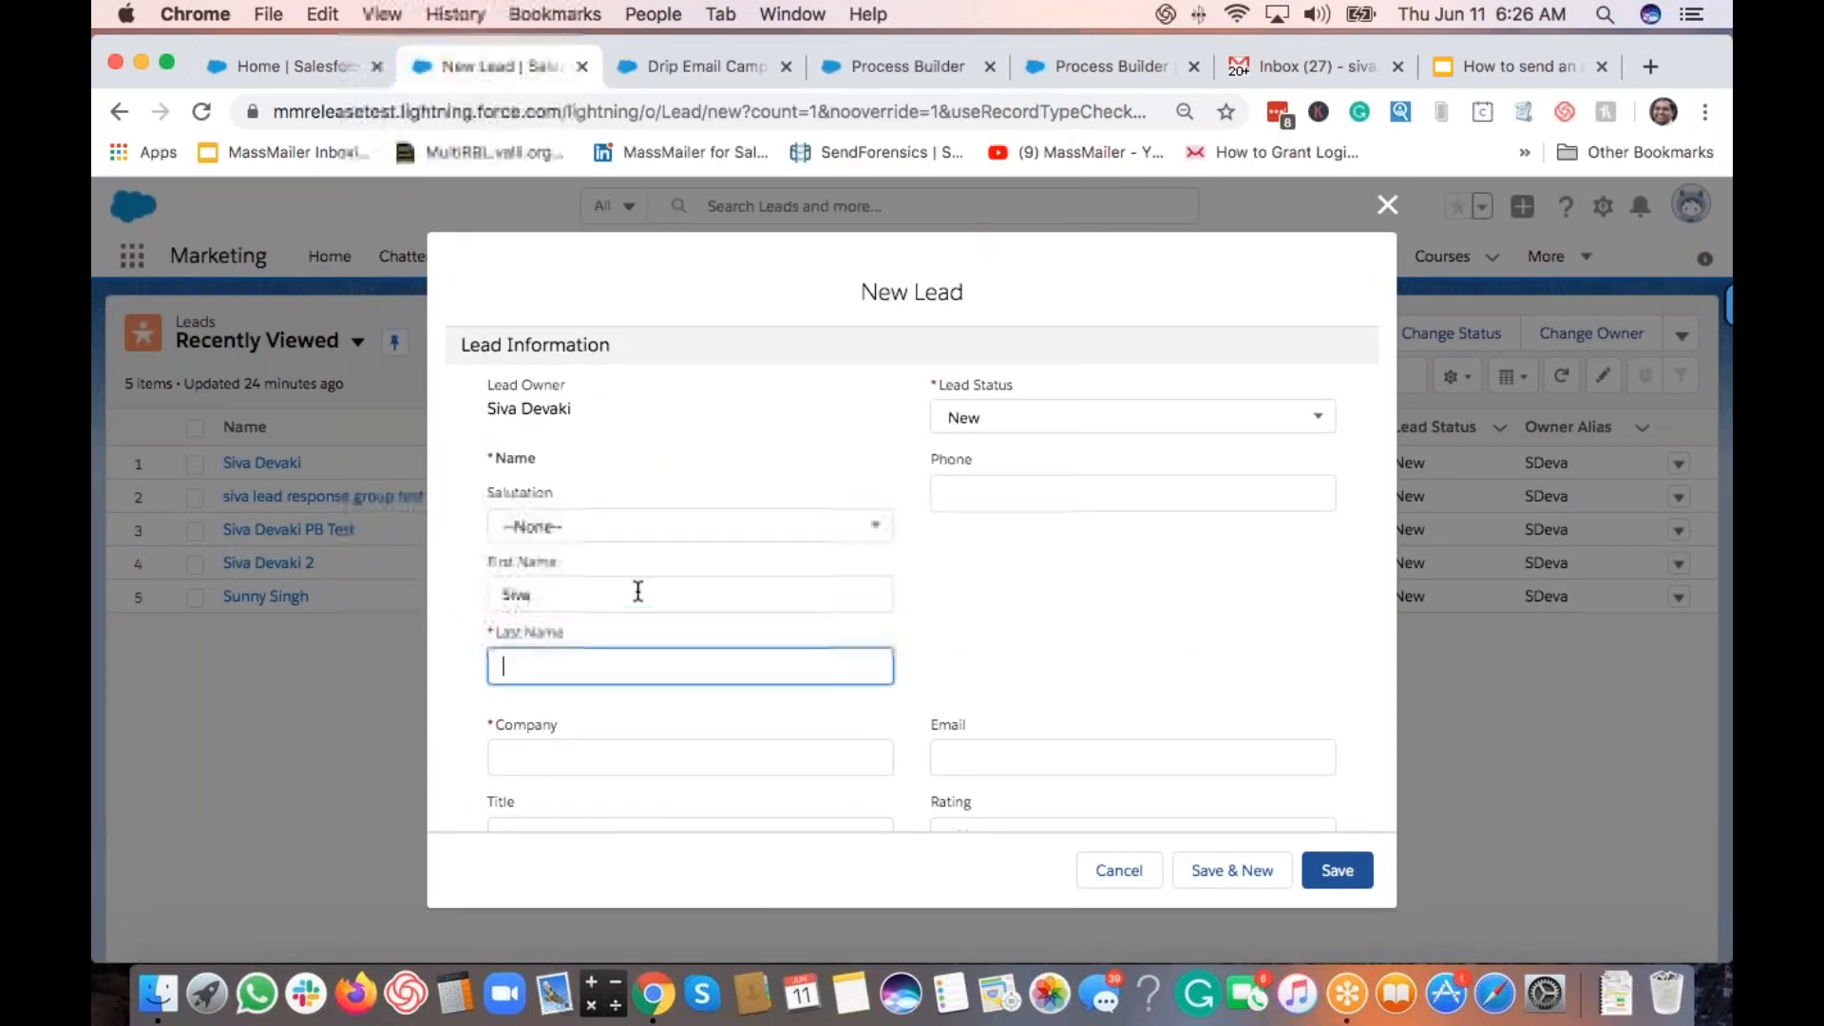
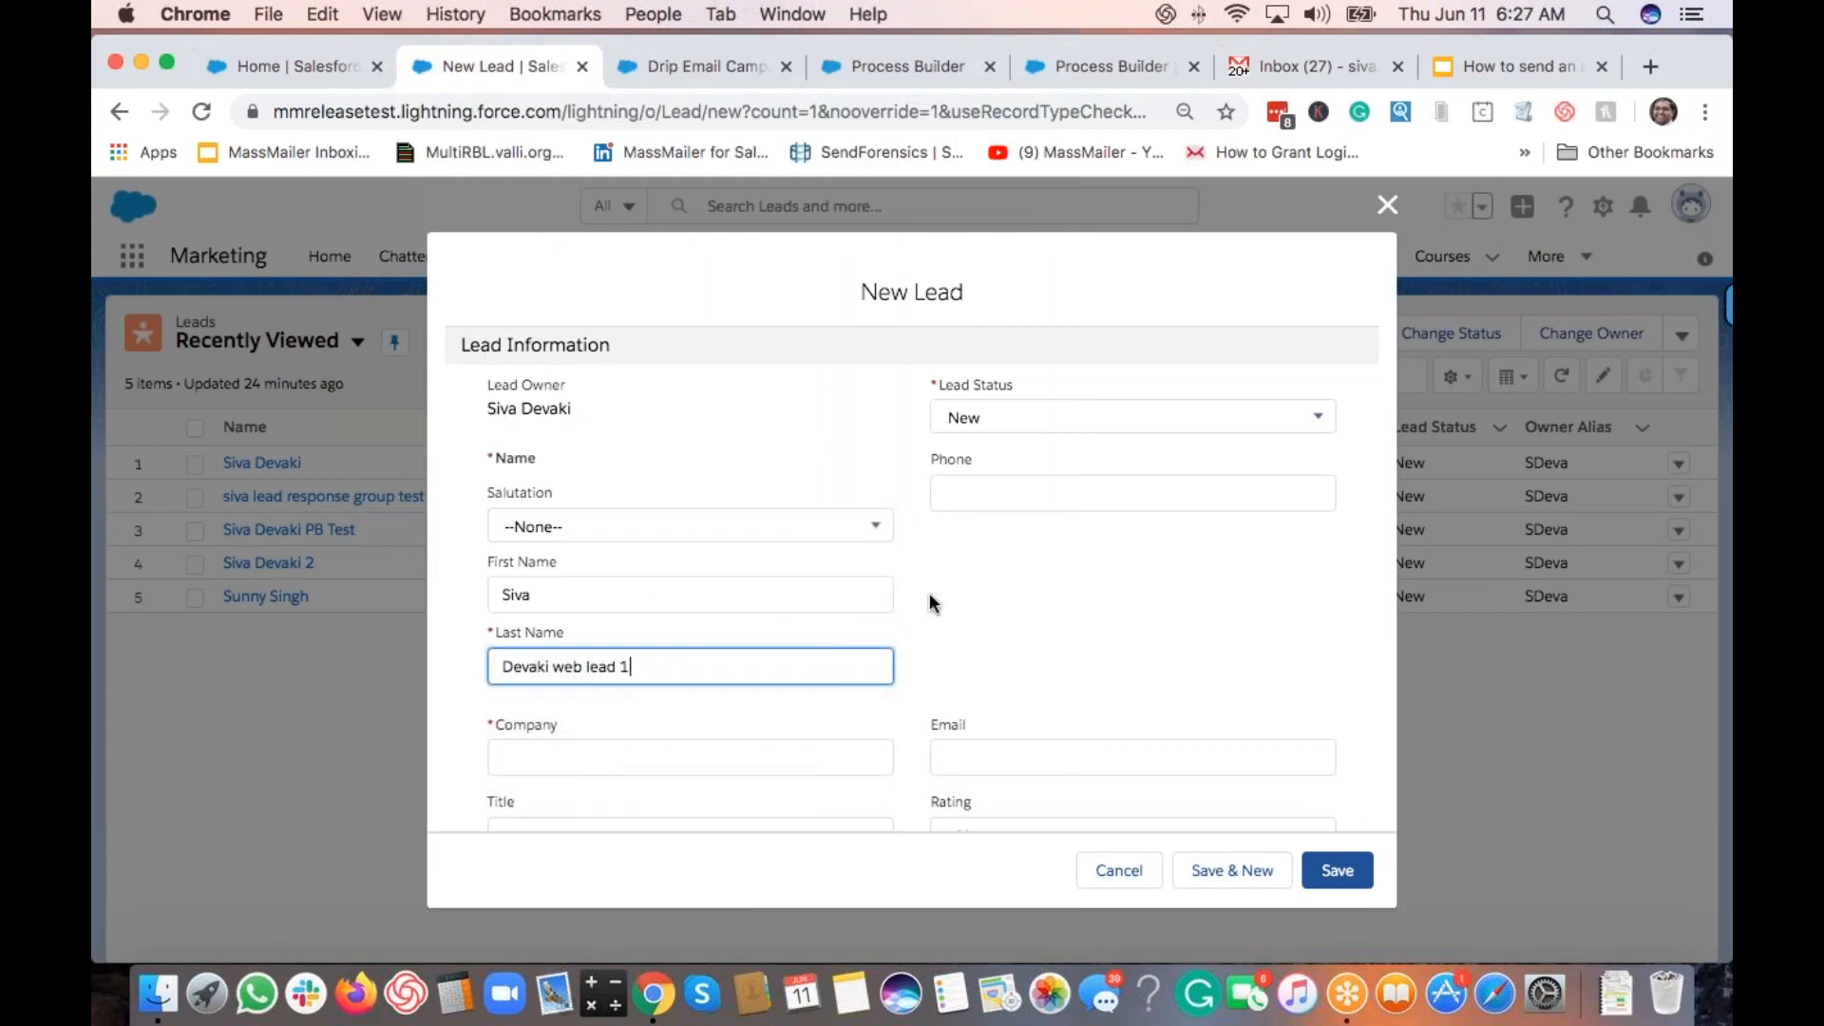
Step: Autofill company MassMailer, Inc, phone and e-mail, and set Lead Source to Web
left_click(995, 598)
scroll(950, 608, "down", 3)
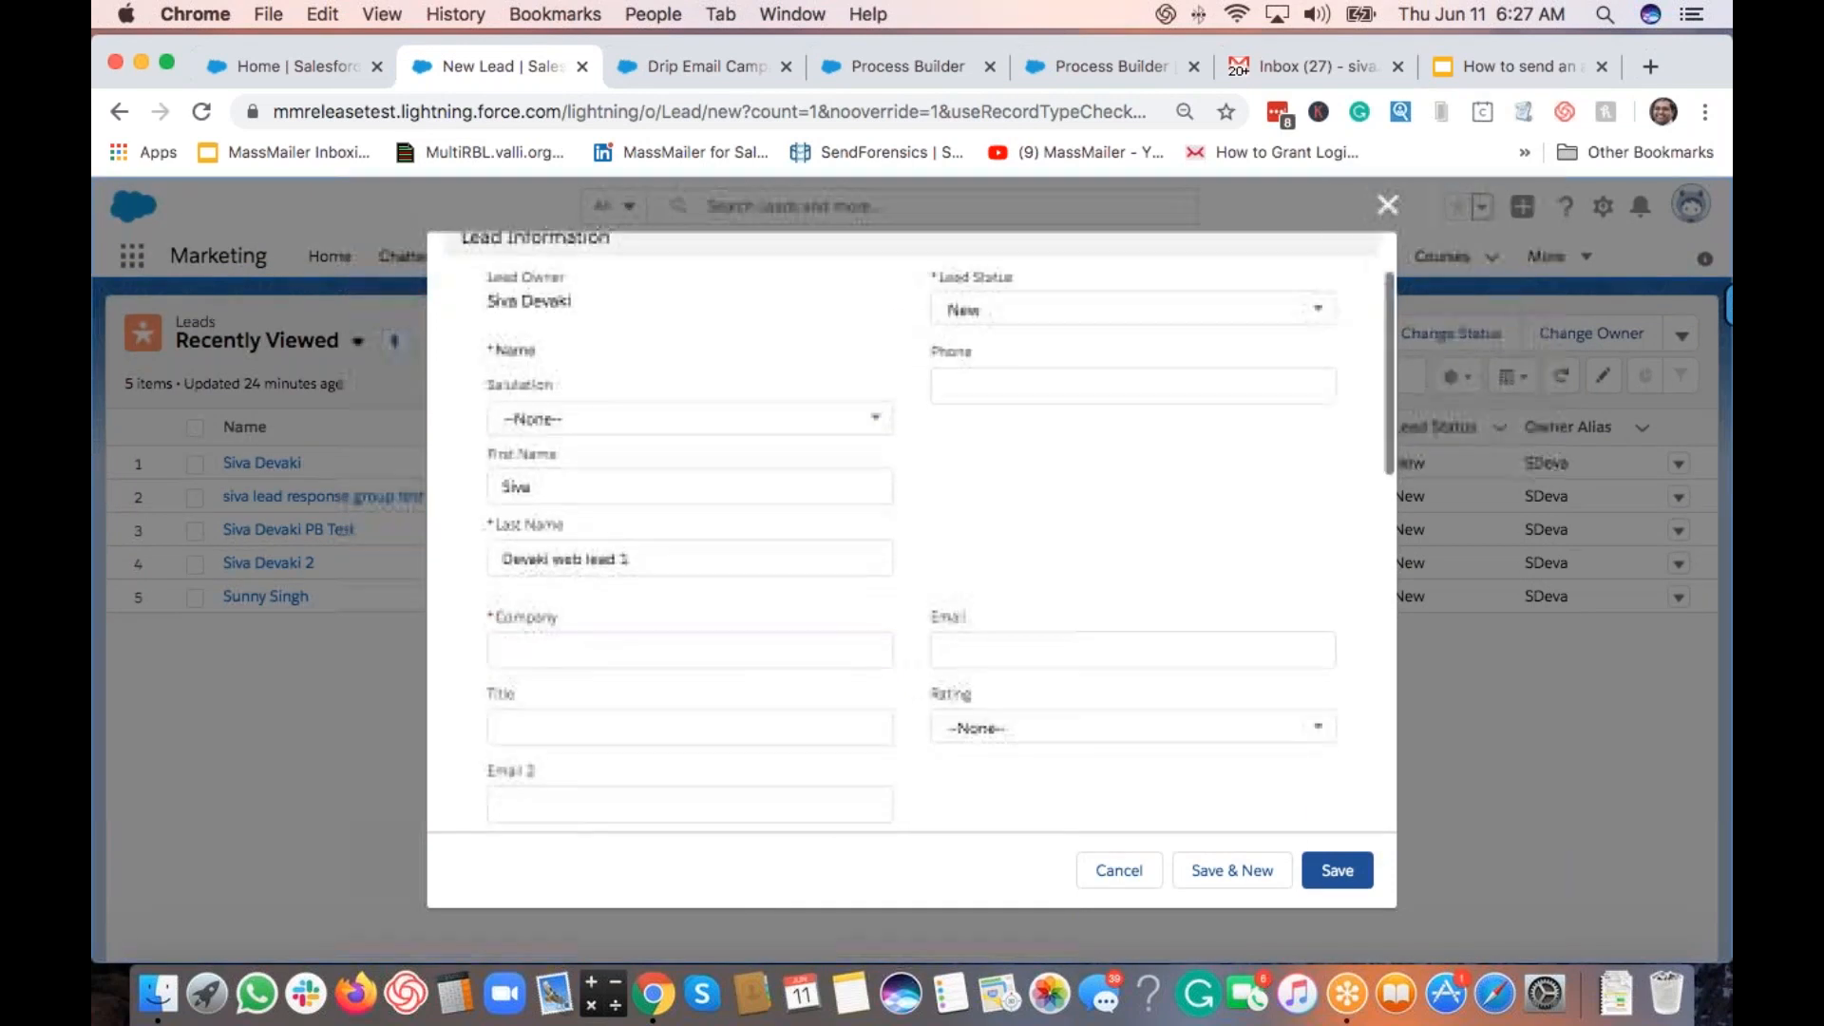
left_click(720, 638)
left_click(607, 232)
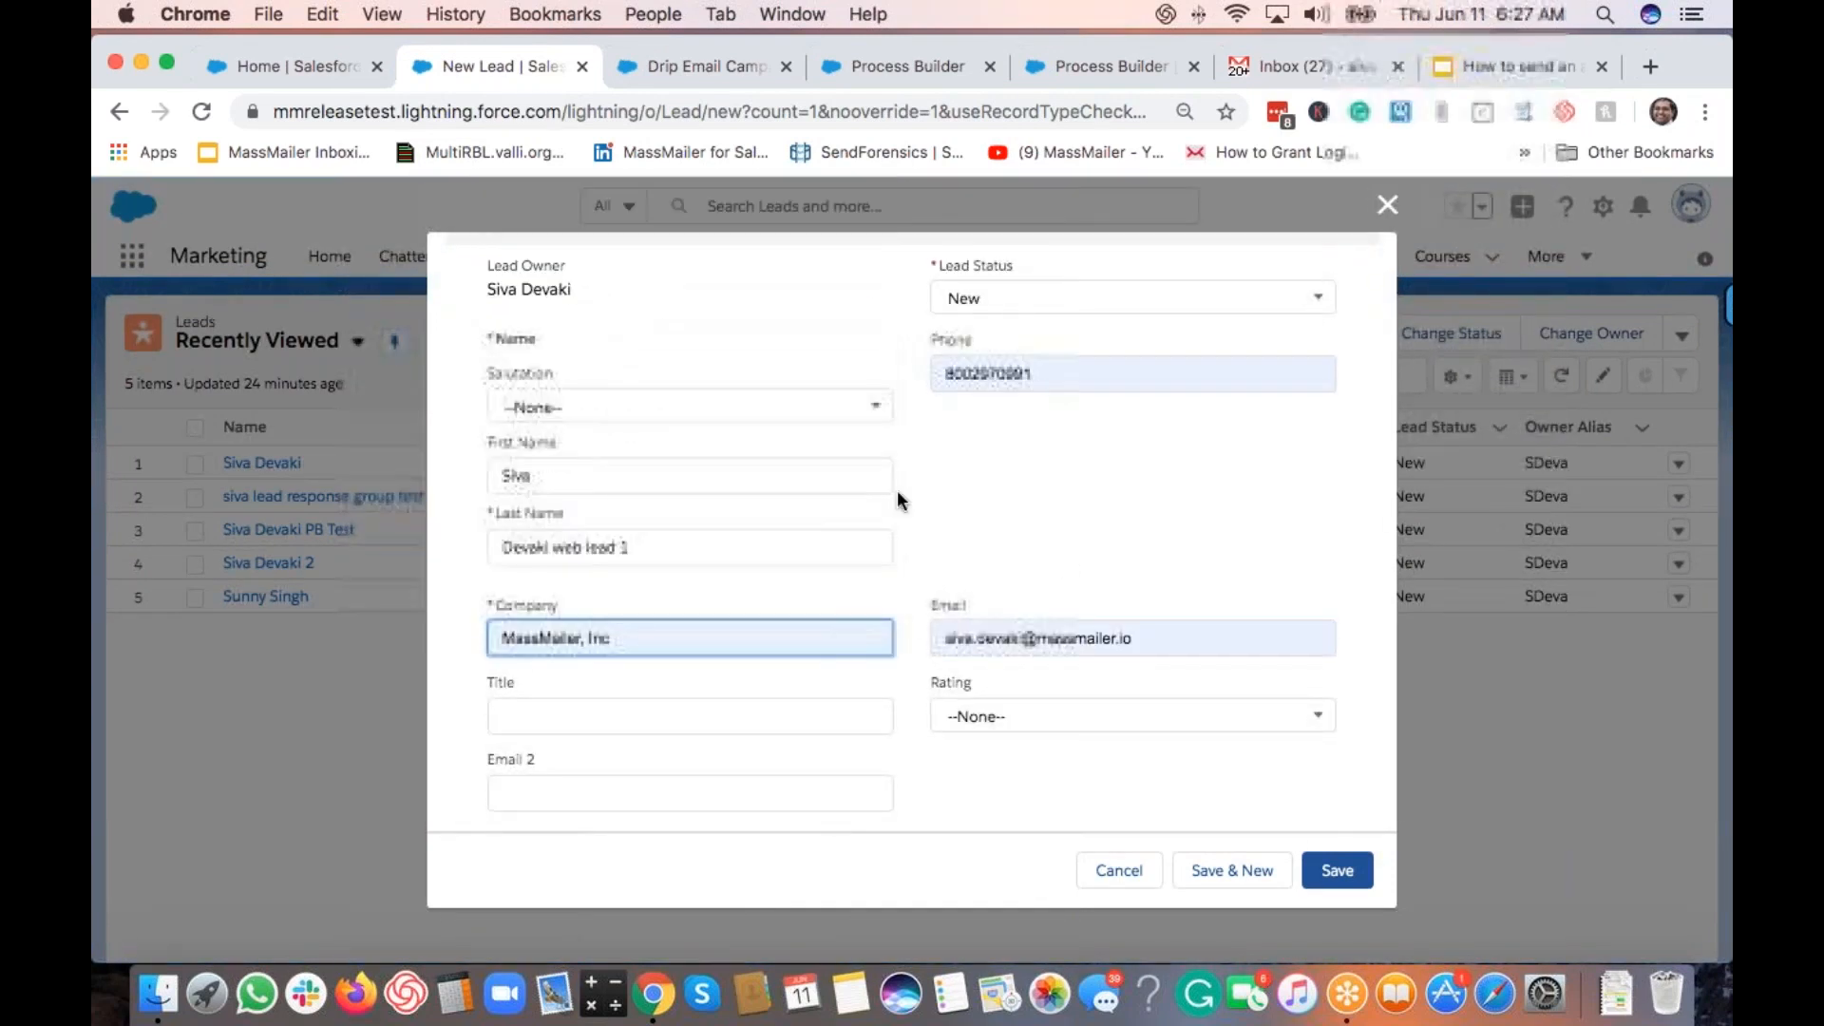
scroll(912, 599, "down", 10)
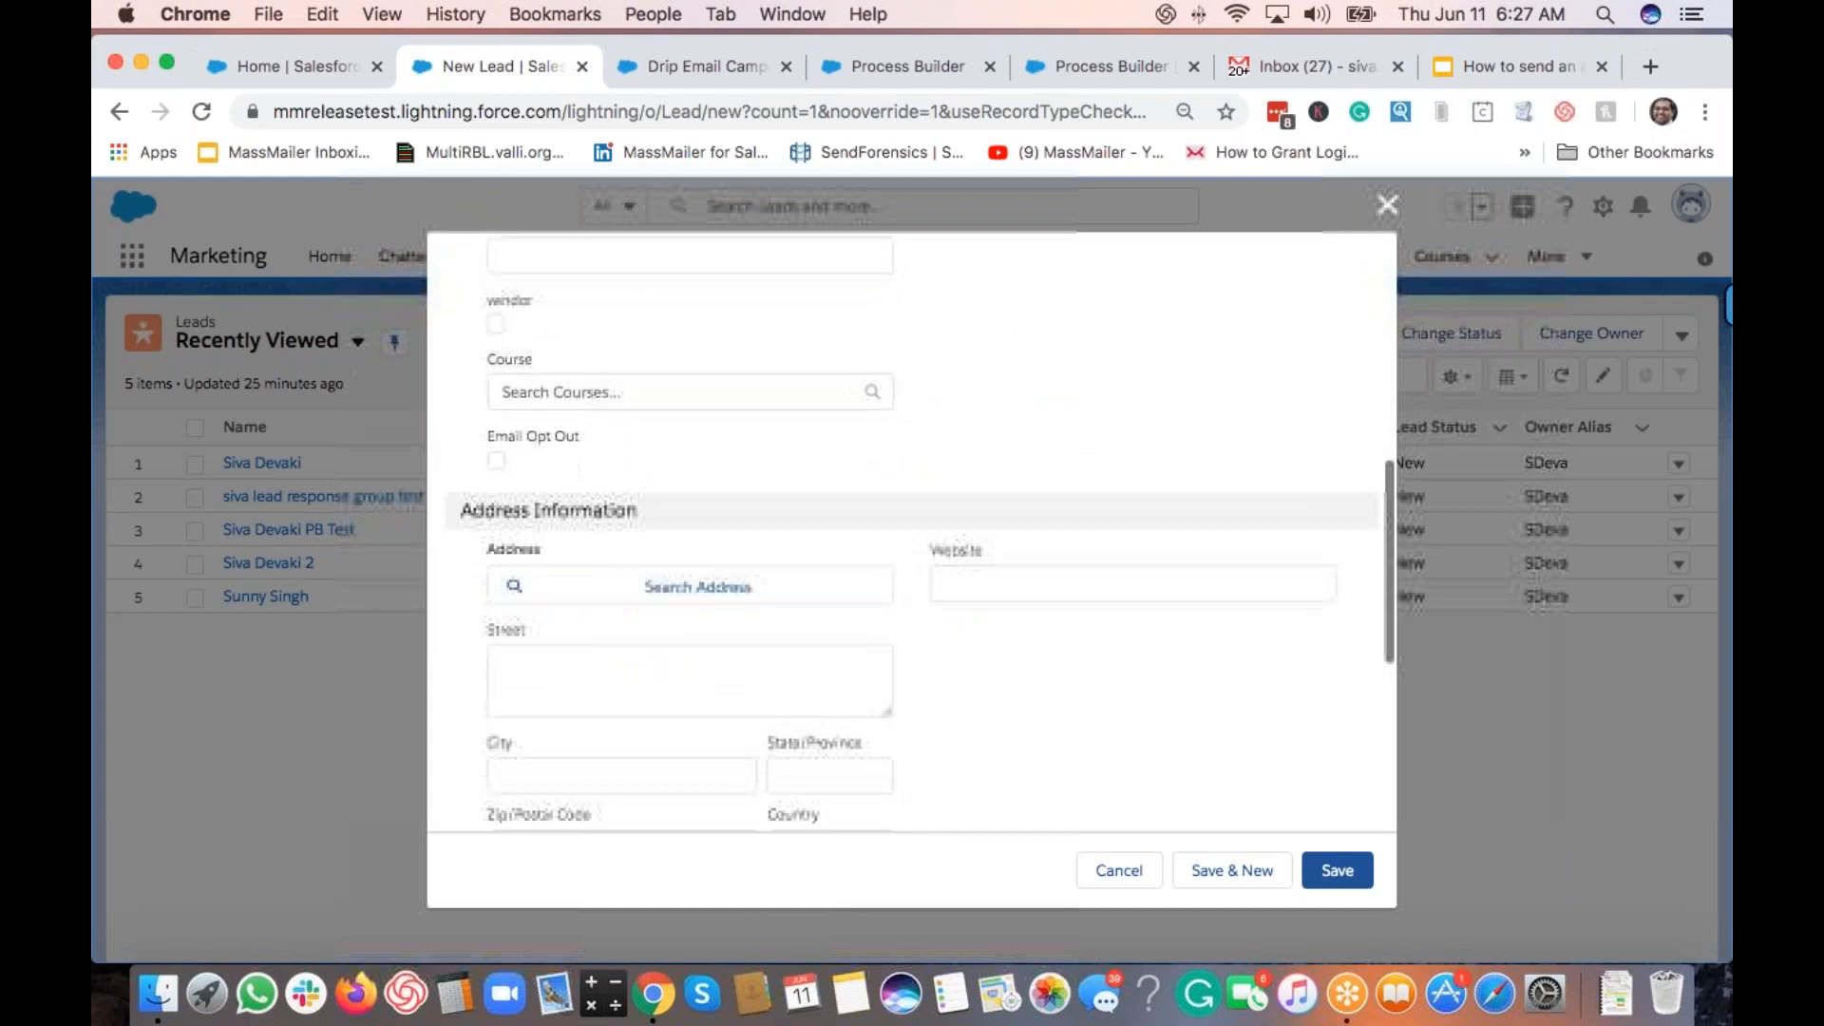
left_click(1139, 522)
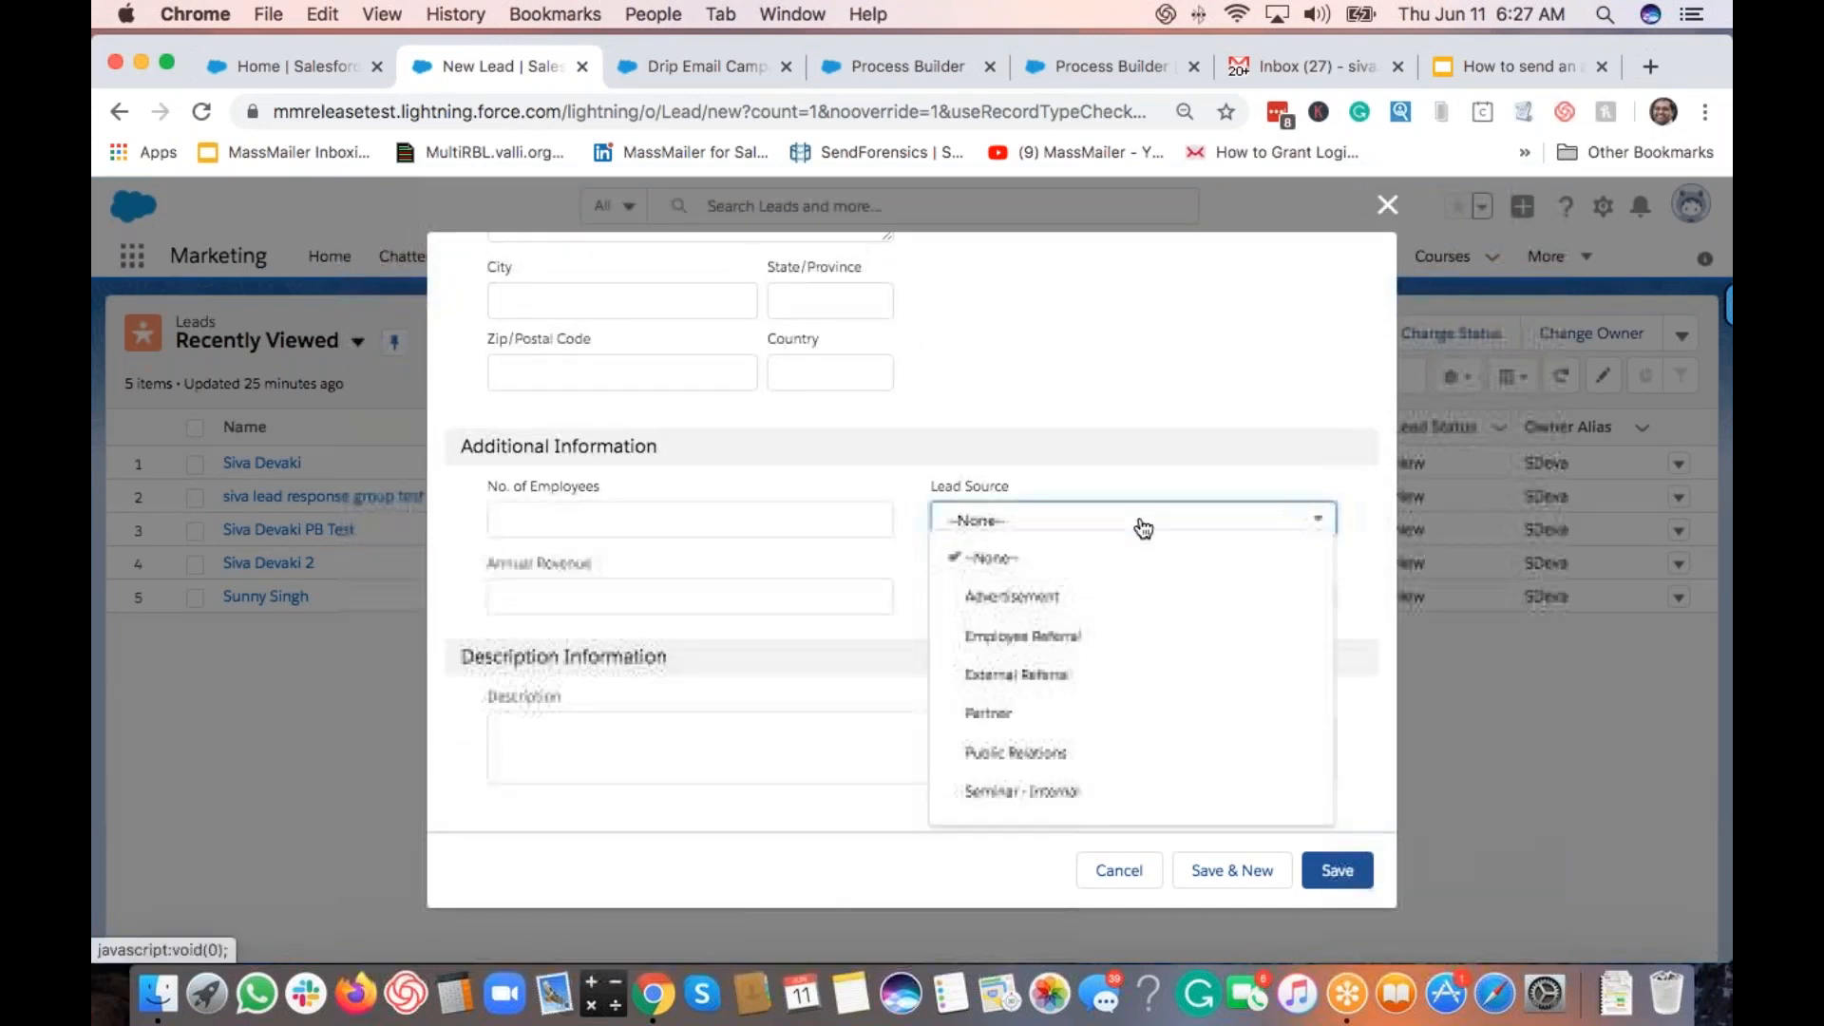
scroll(1119, 653, "down", 3)
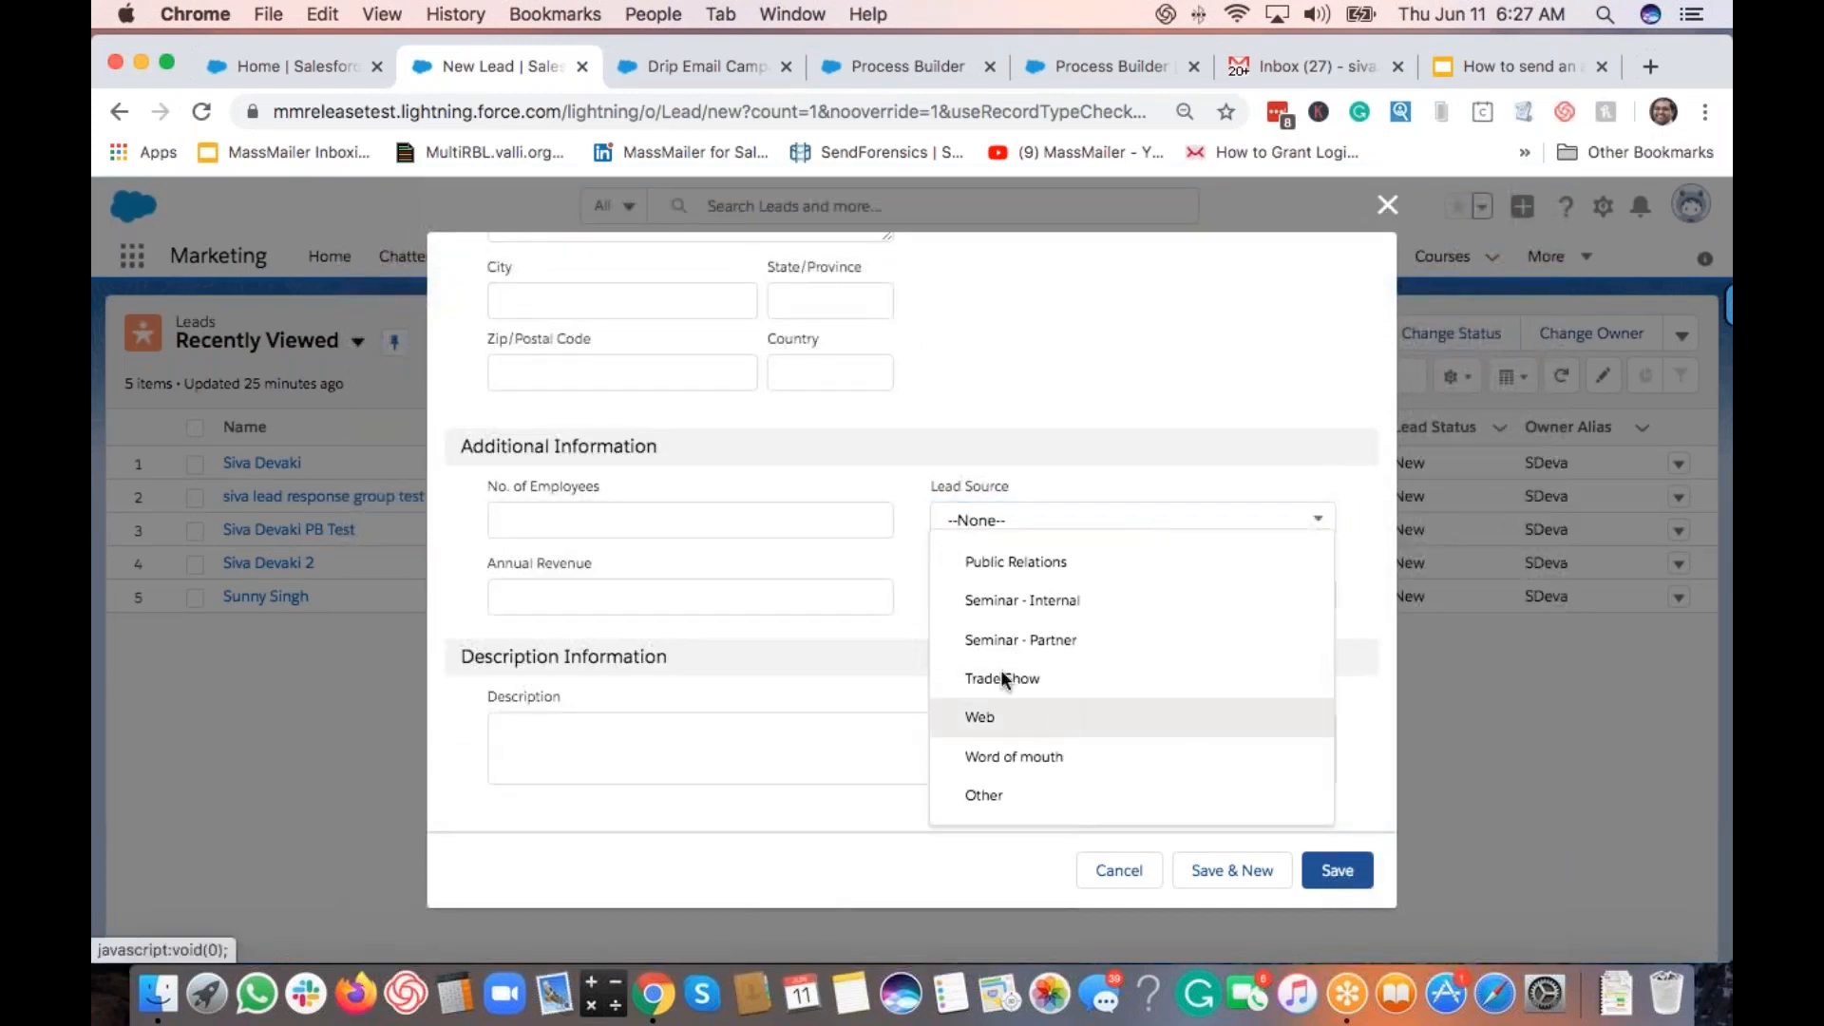
left_click(1036, 716)
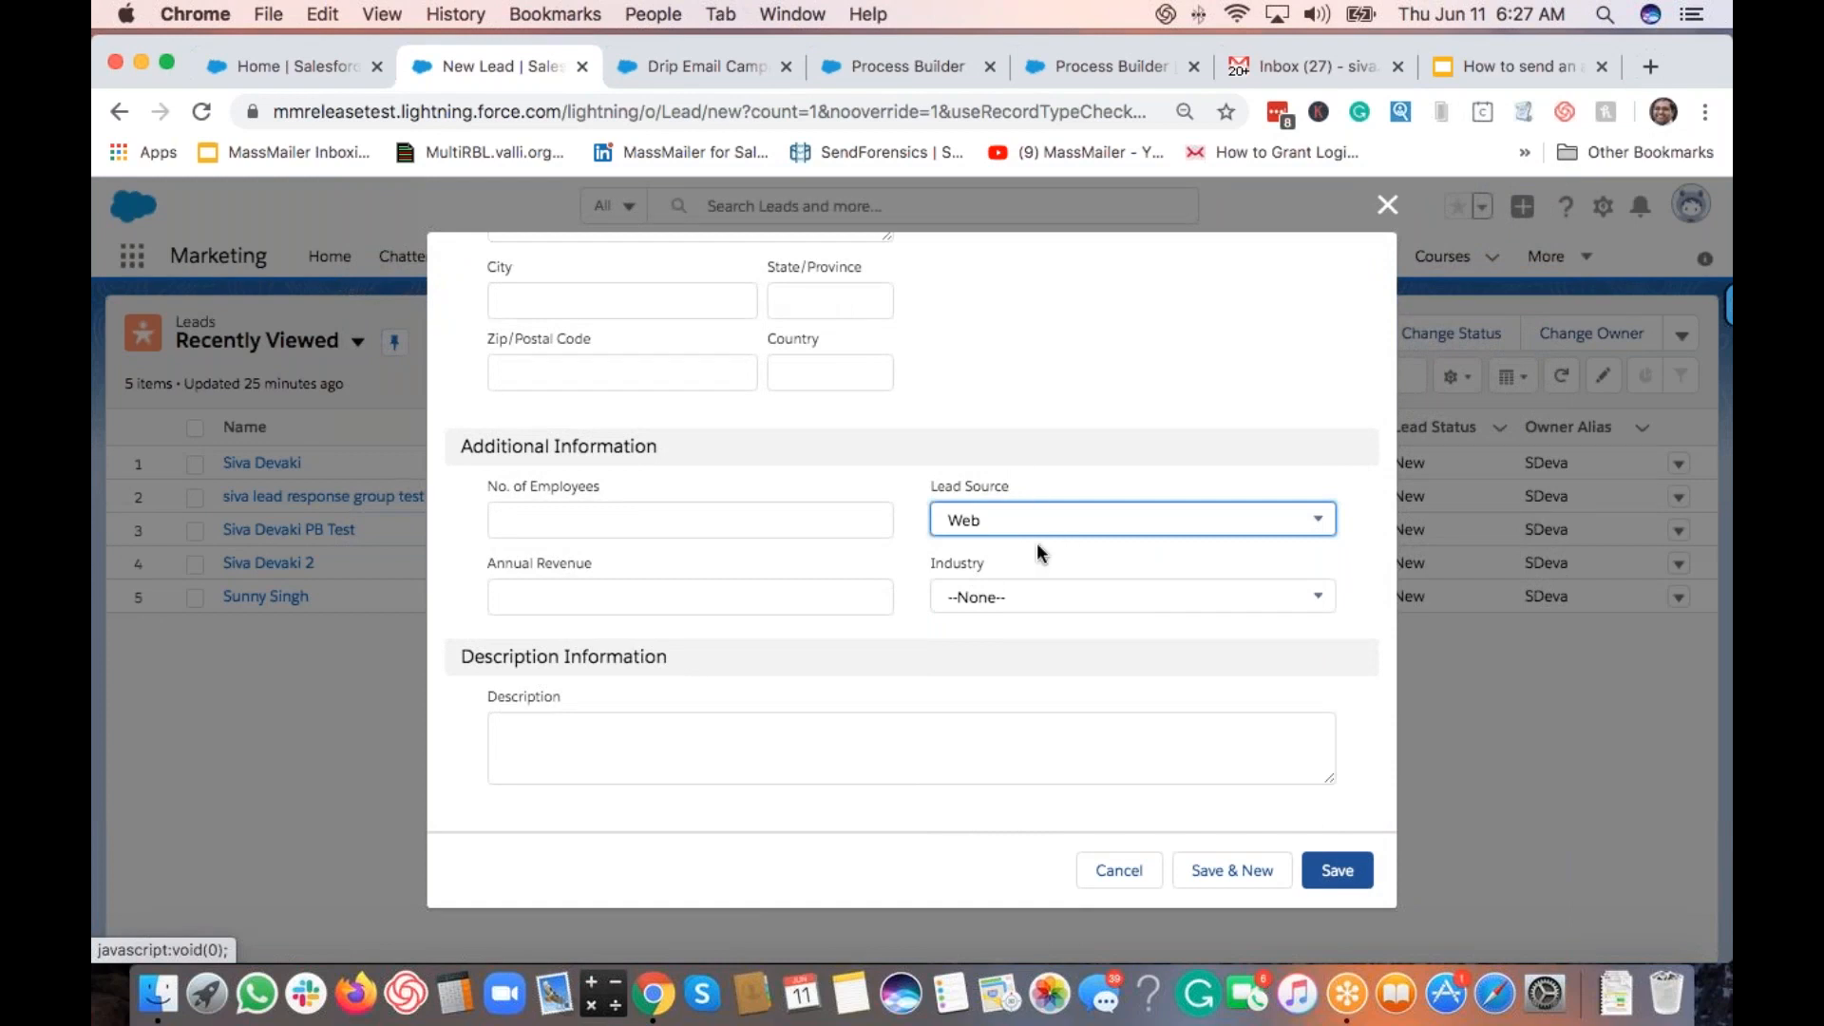
scroll(1037, 554, "up", 10)
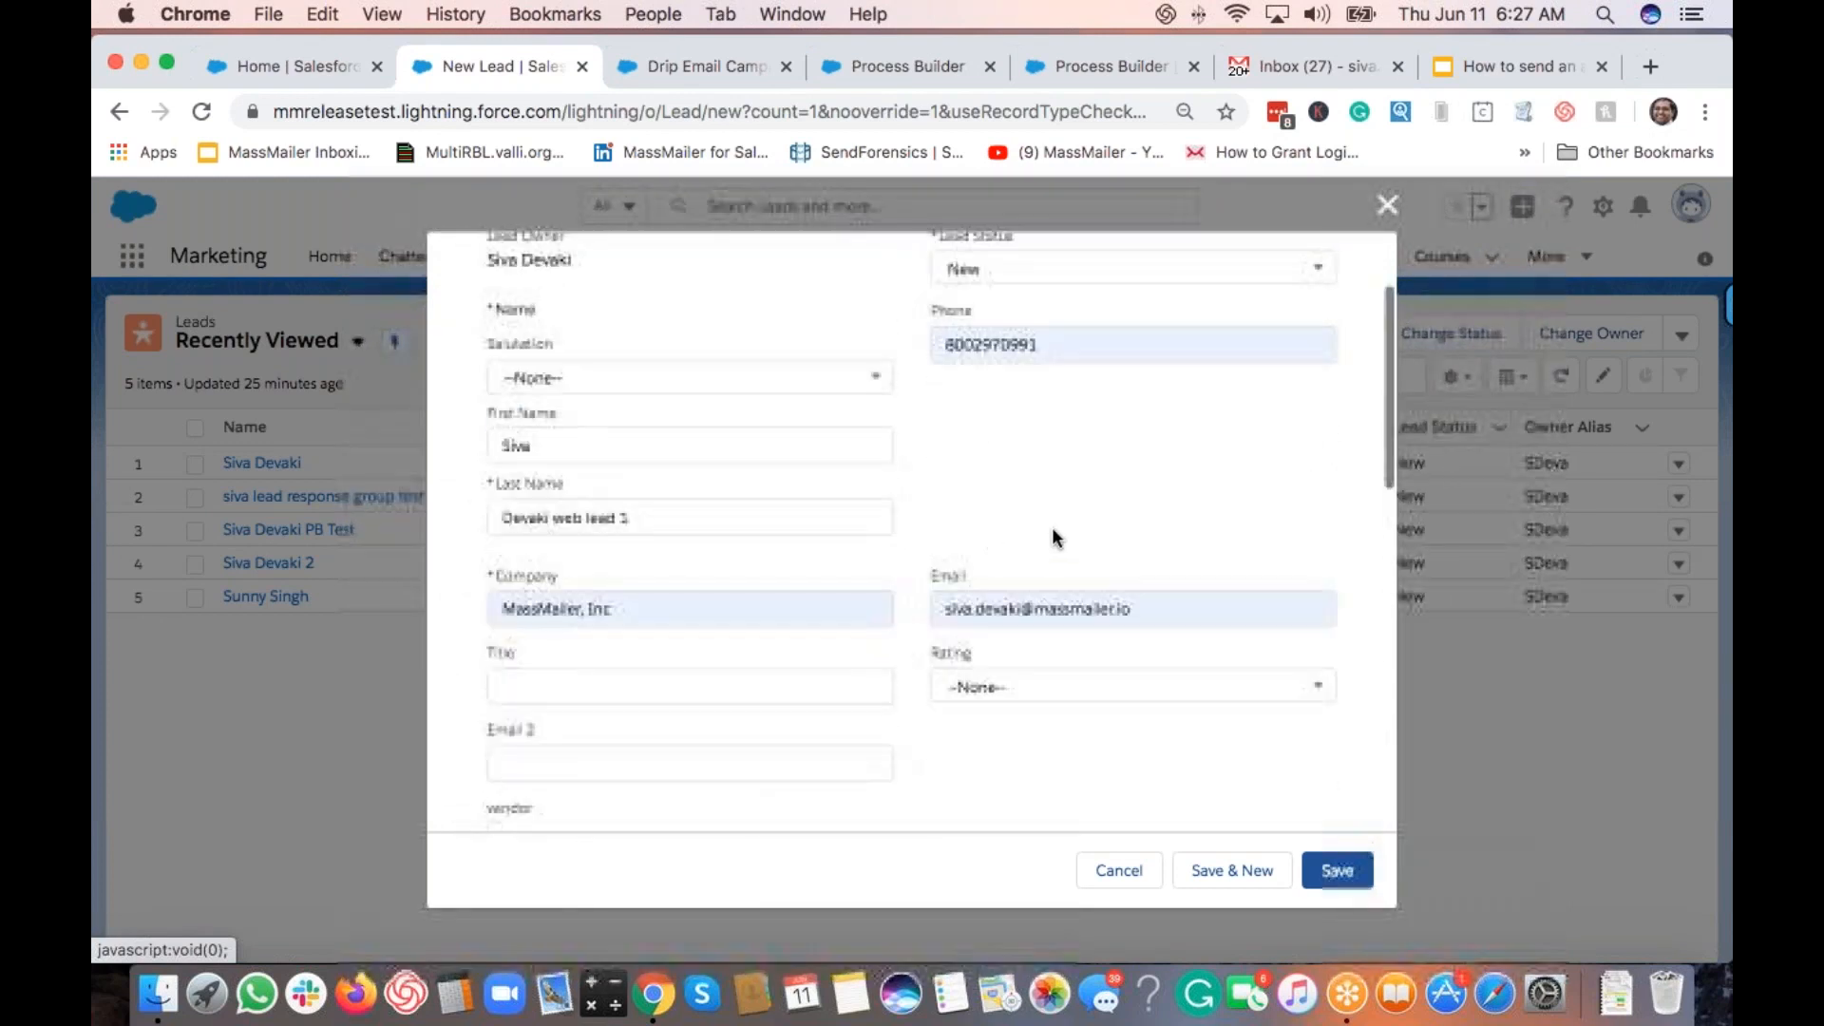
scroll(1051, 536, "up", 2)
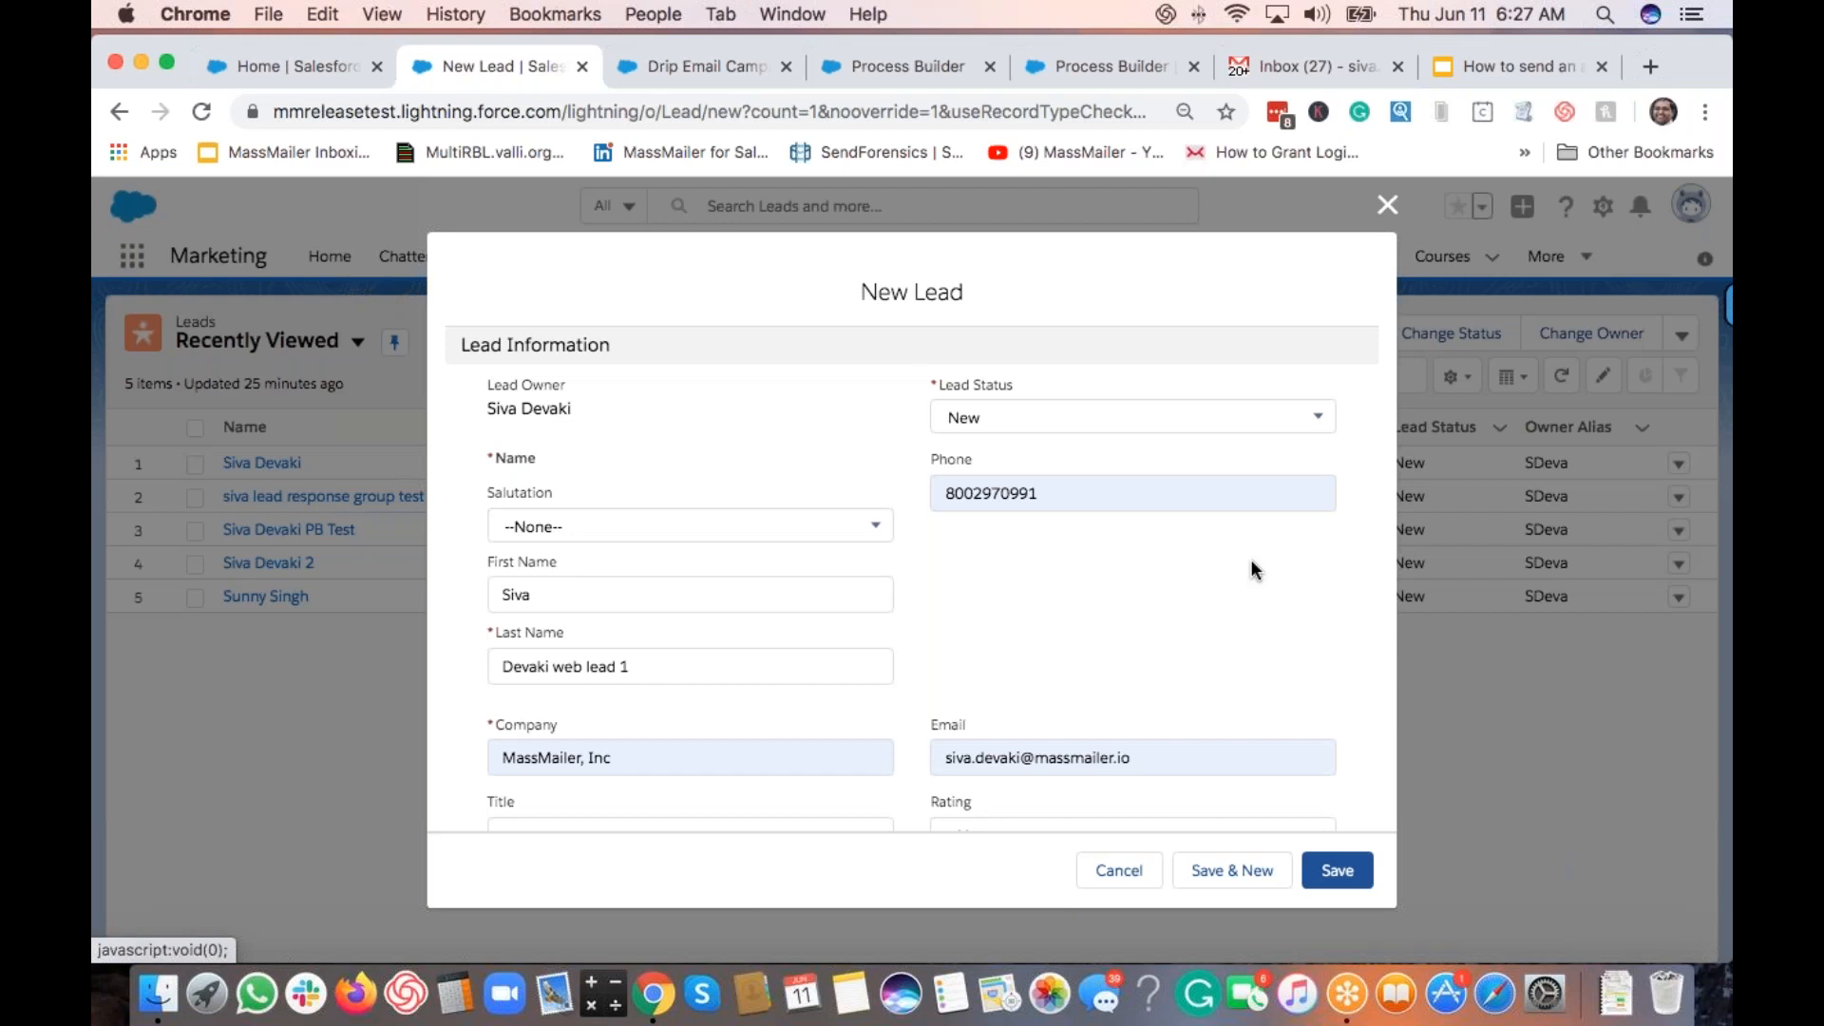
Step: Save the new web lead and open the Drip Email Campaign from its Campaign History
left_click(1339, 872)
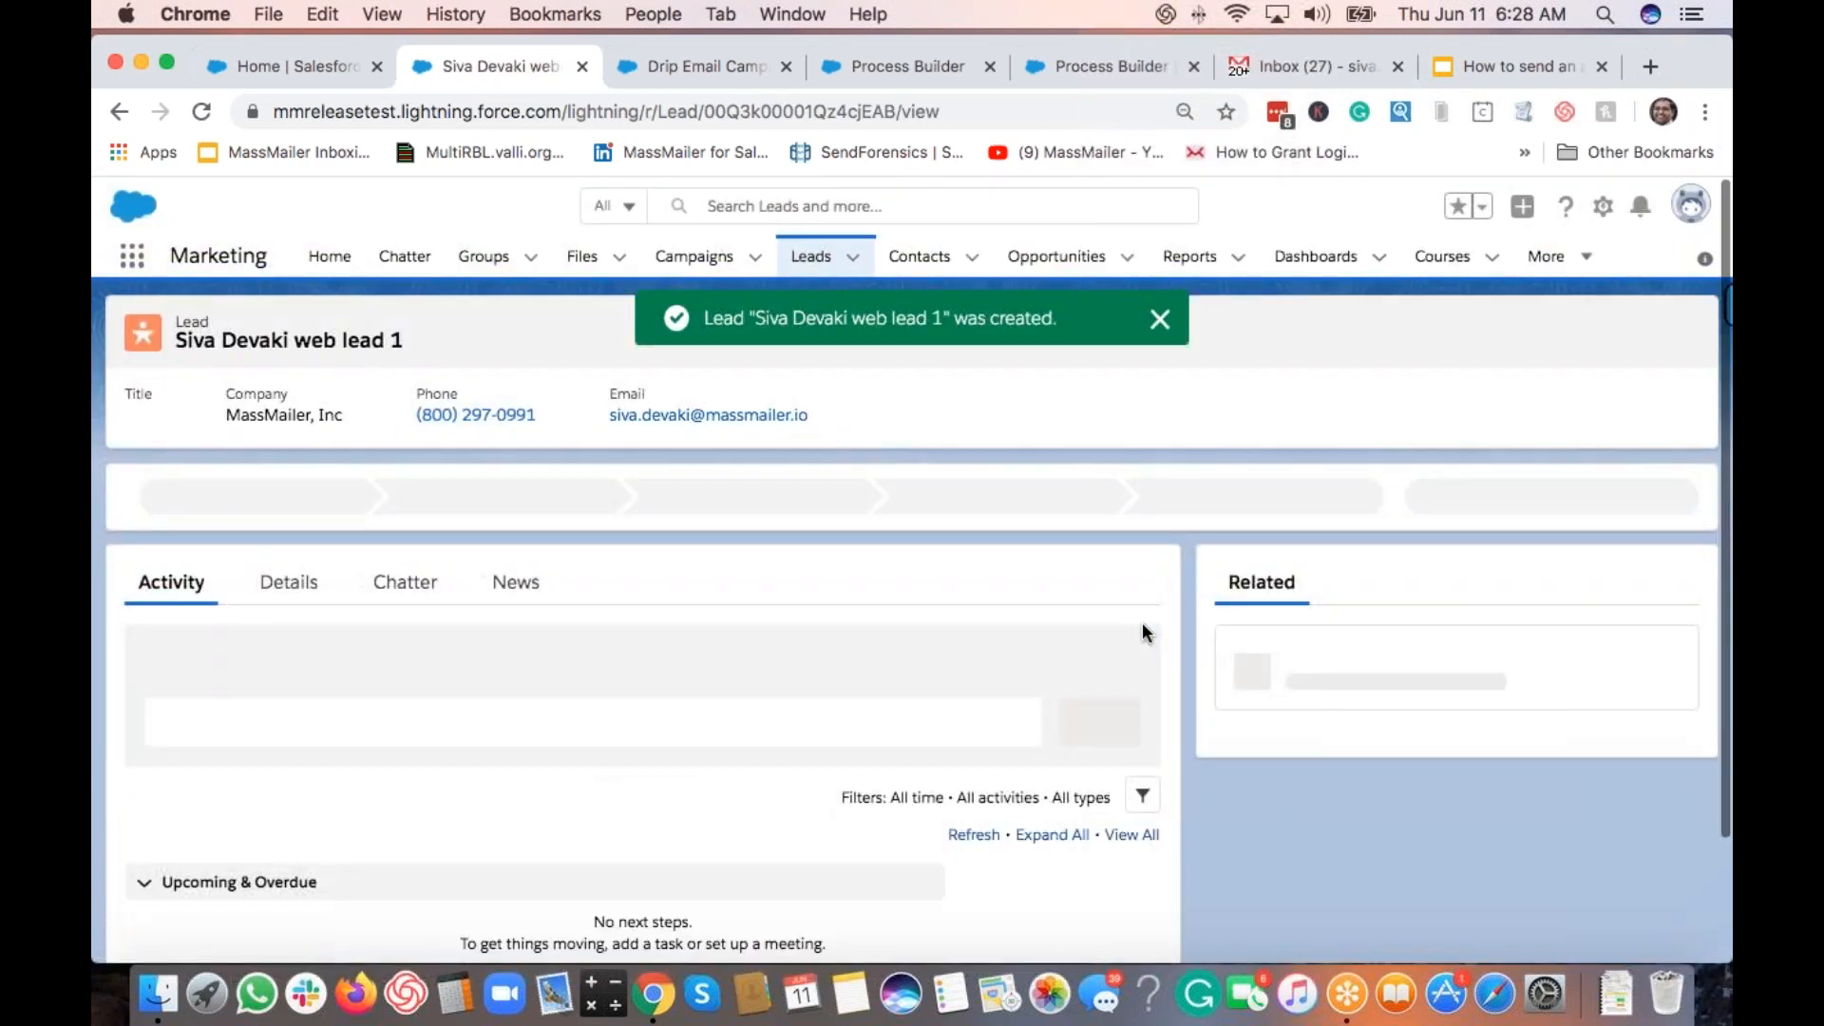
scroll(1381, 681, "down", 5)
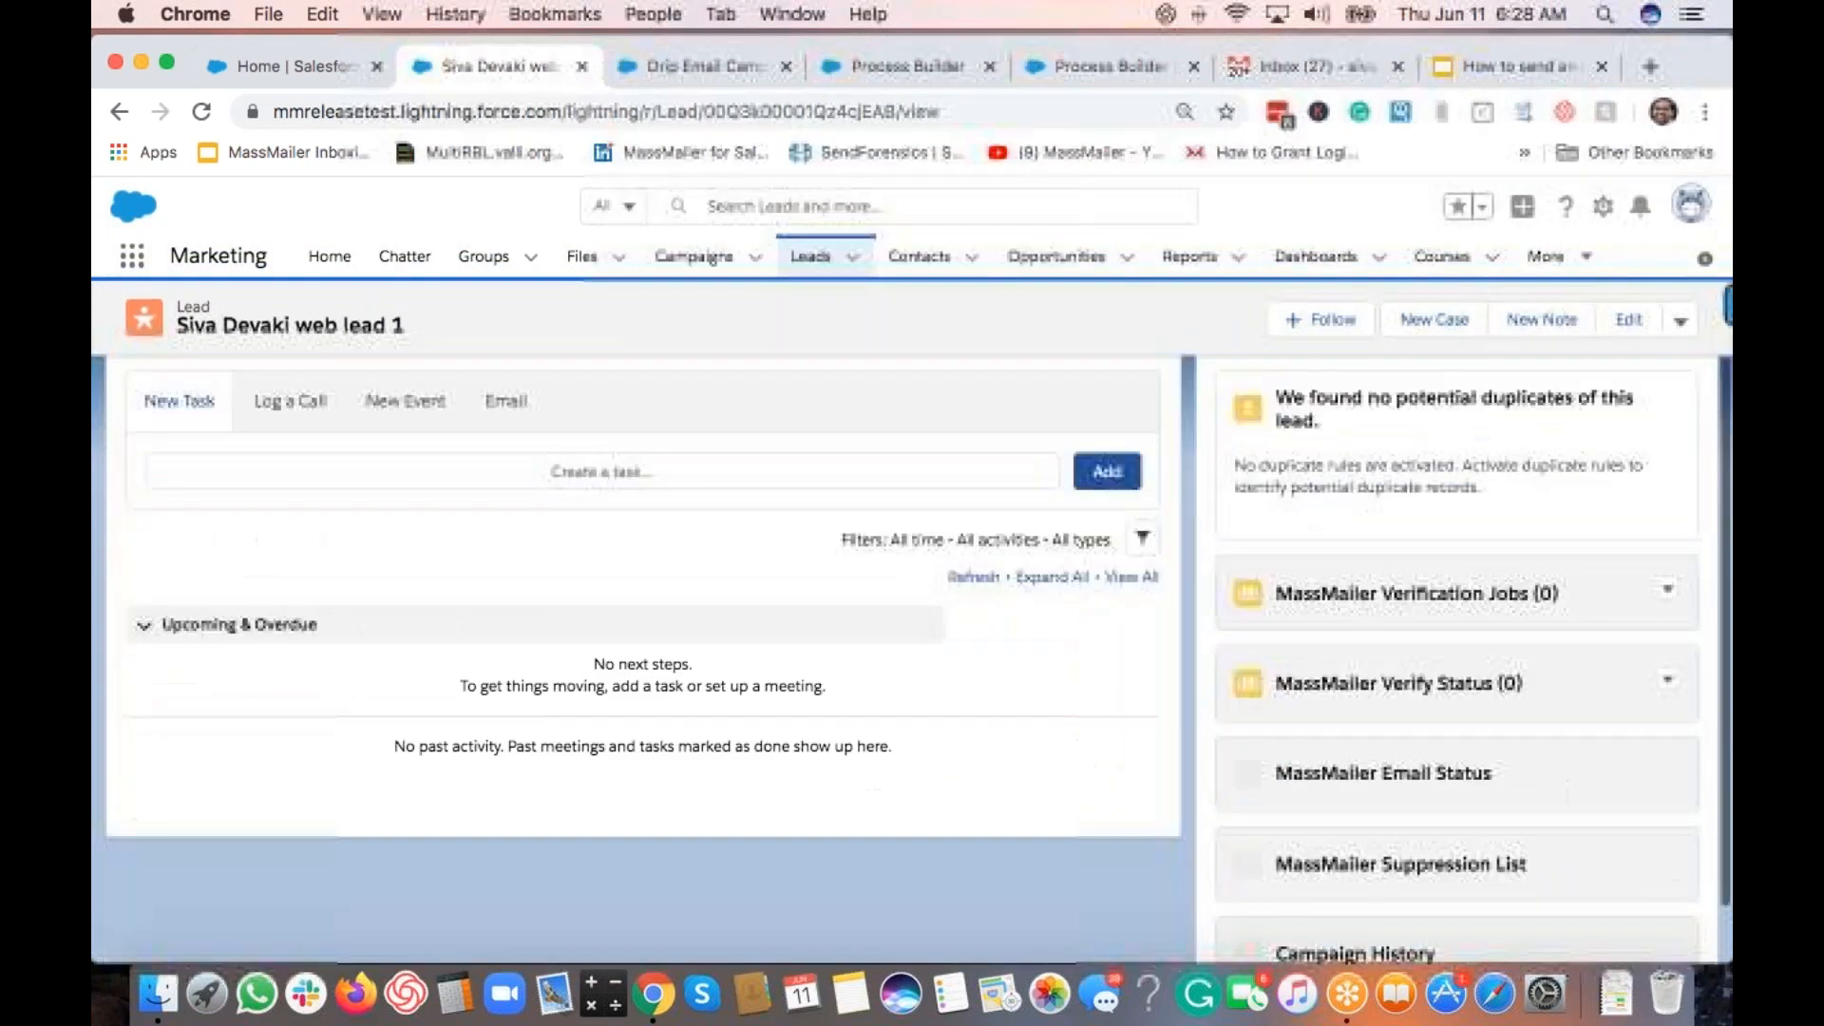
scroll(1128, 871, "down", 3)
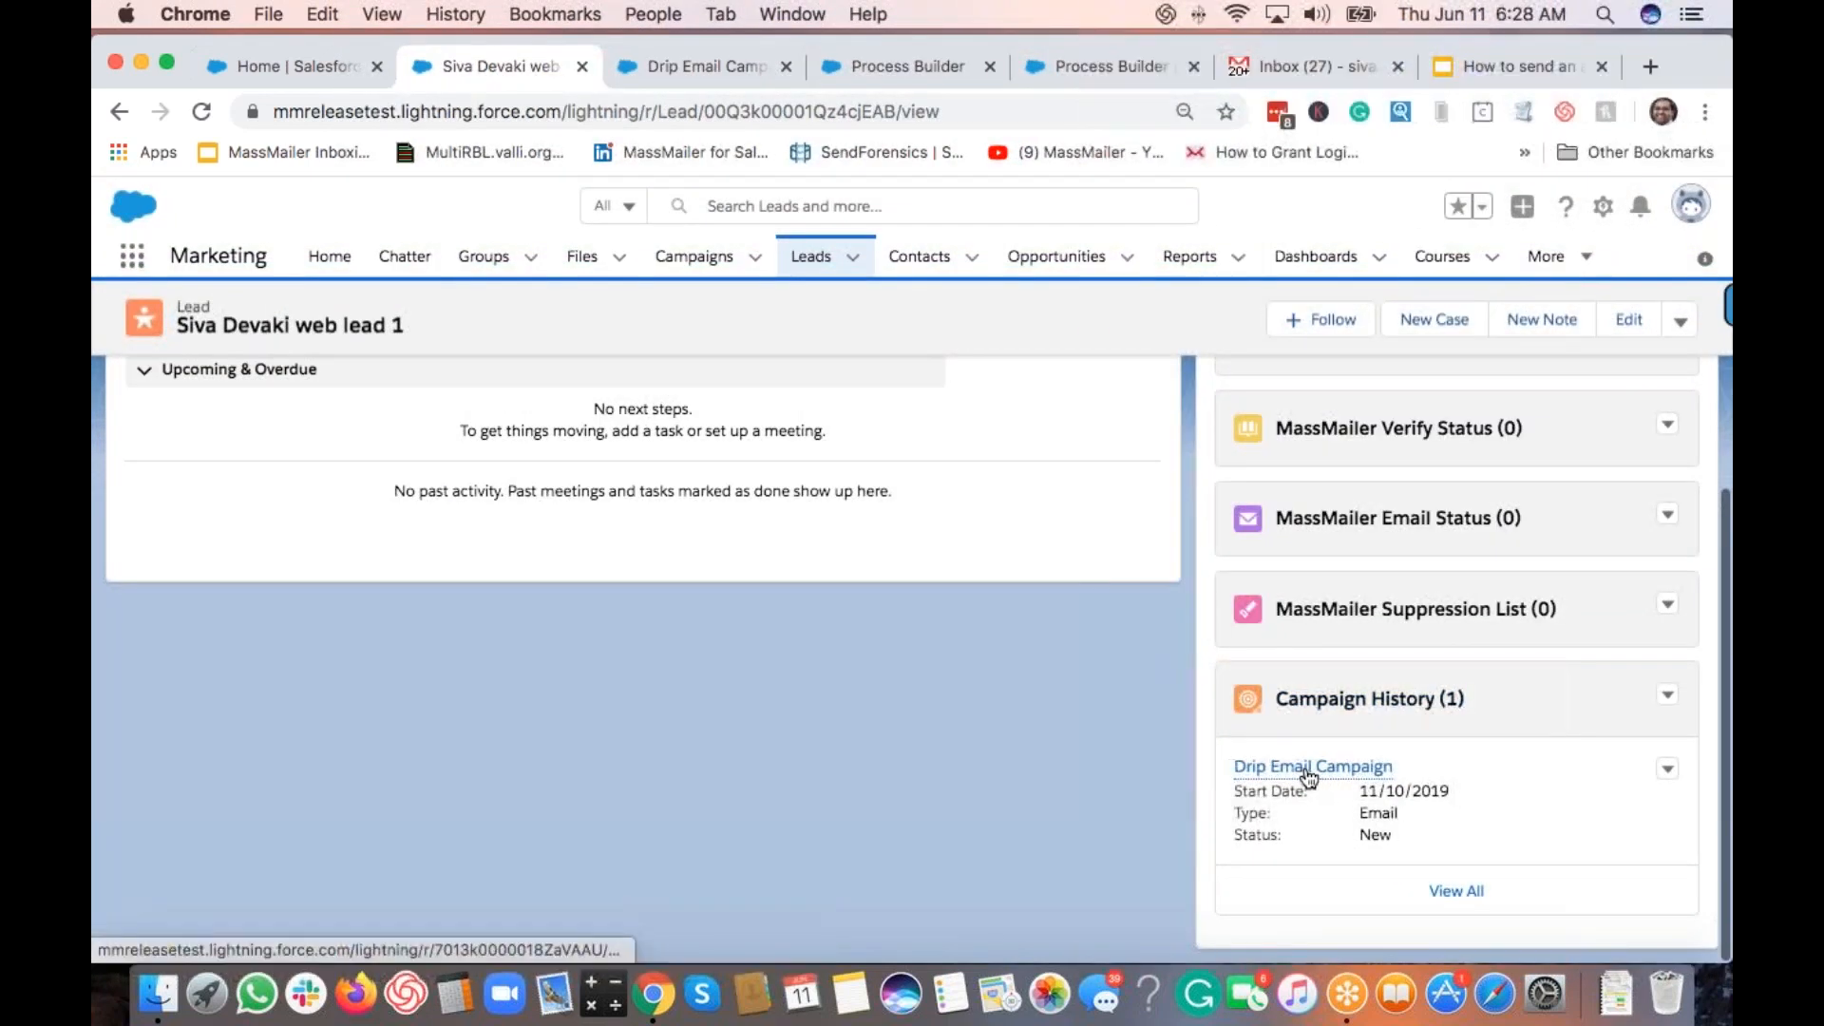
mouse_move(1326, 777)
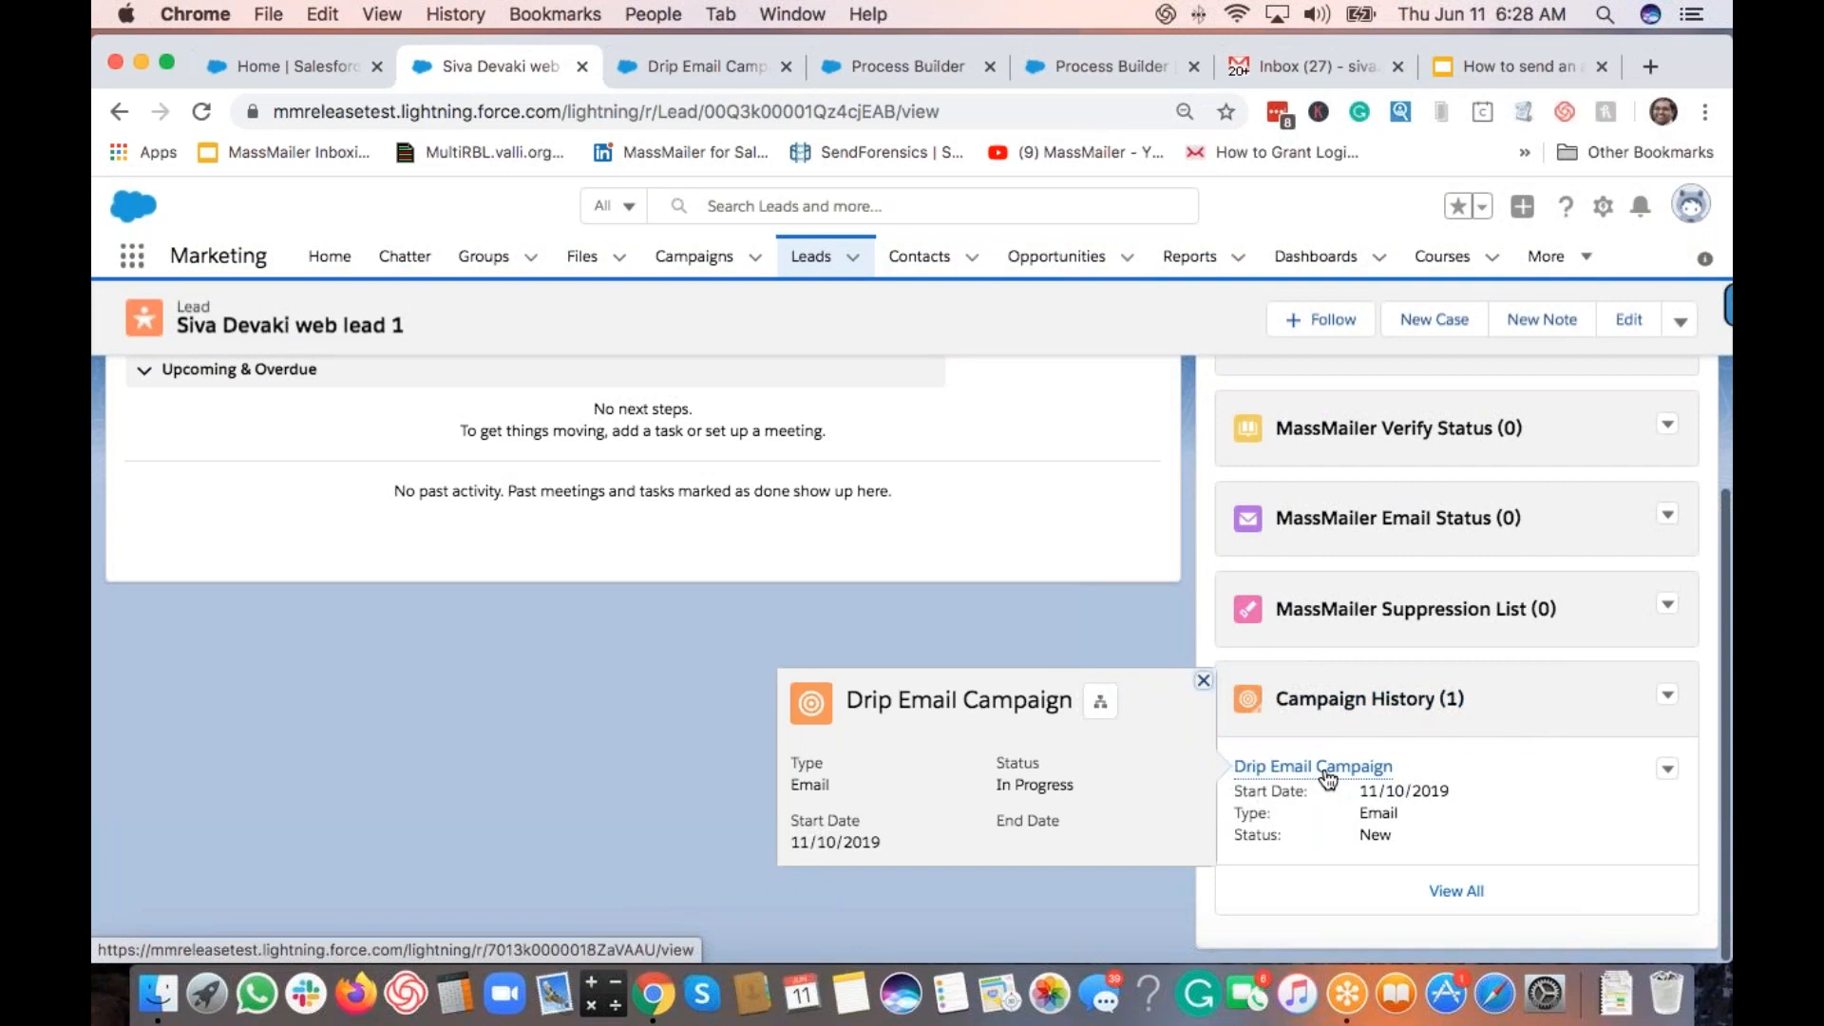
left_click(1327, 777)
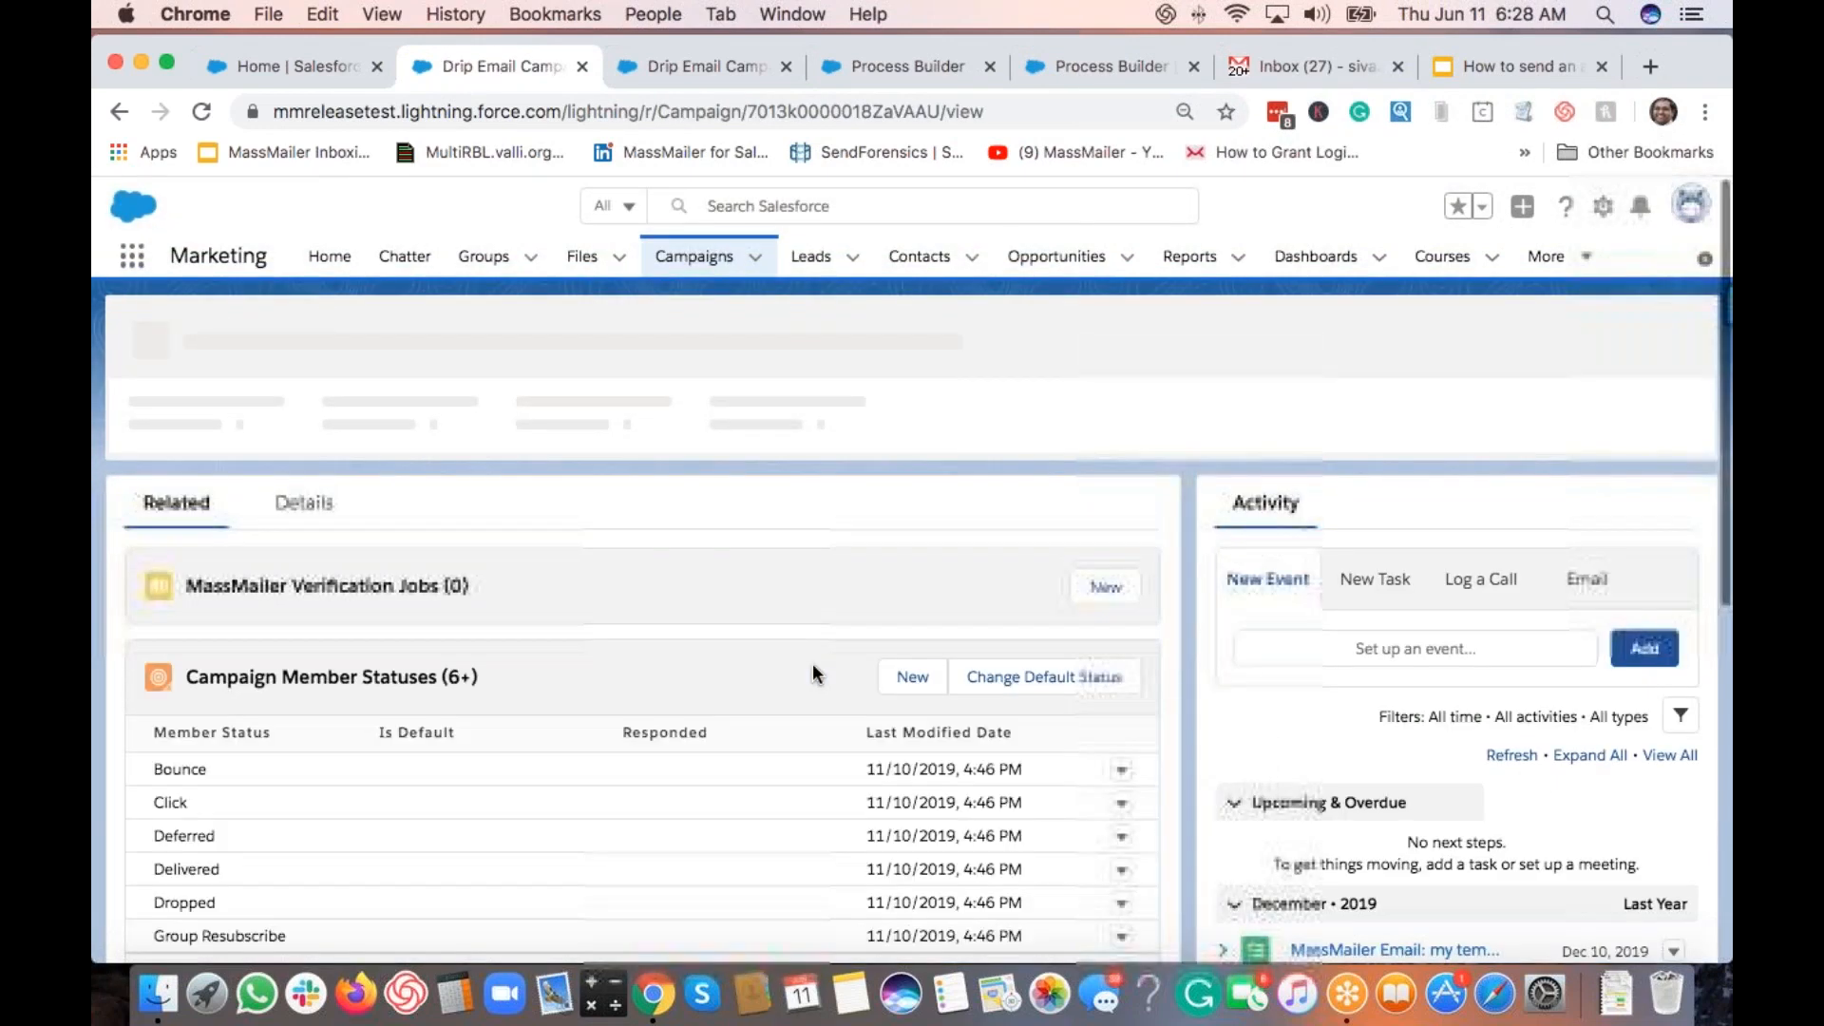
Step: Check that the campaign's Campaign Members chart shows 1 member with status Processed
scroll(812, 663, "down", 15)
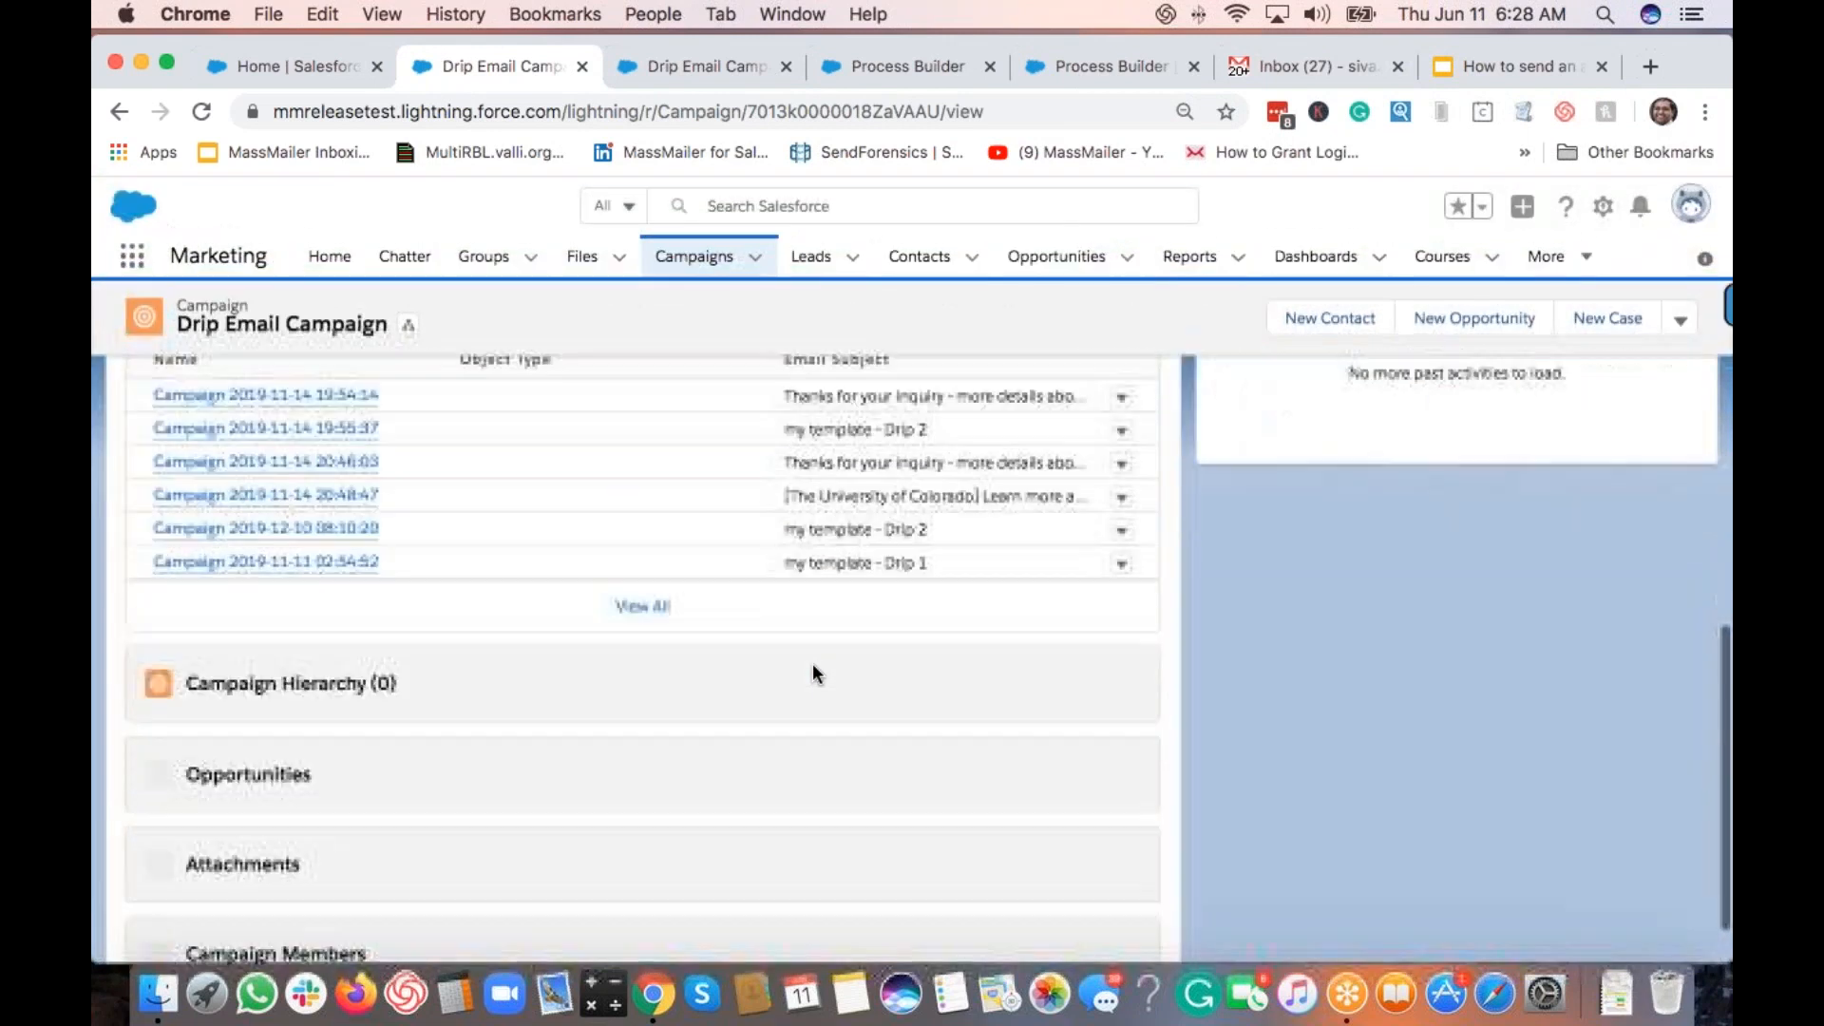
scroll(813, 663, "down", 5)
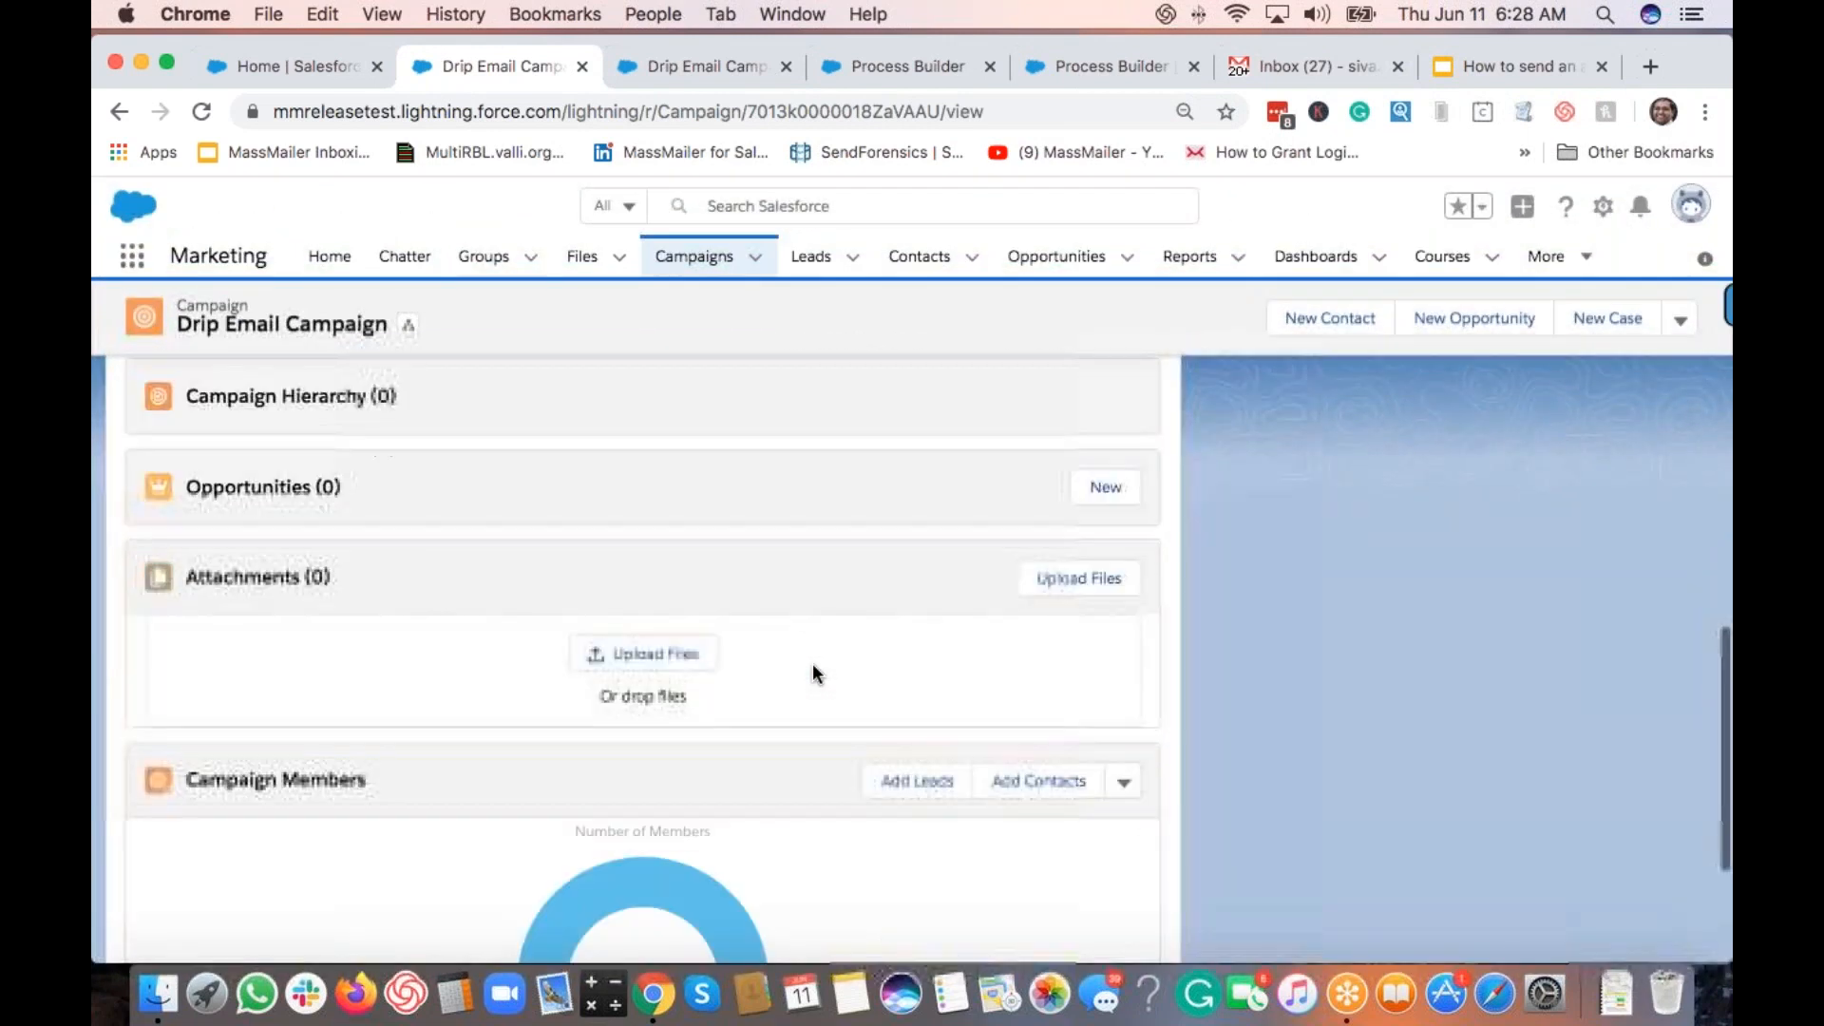
mouse_move(741, 647)
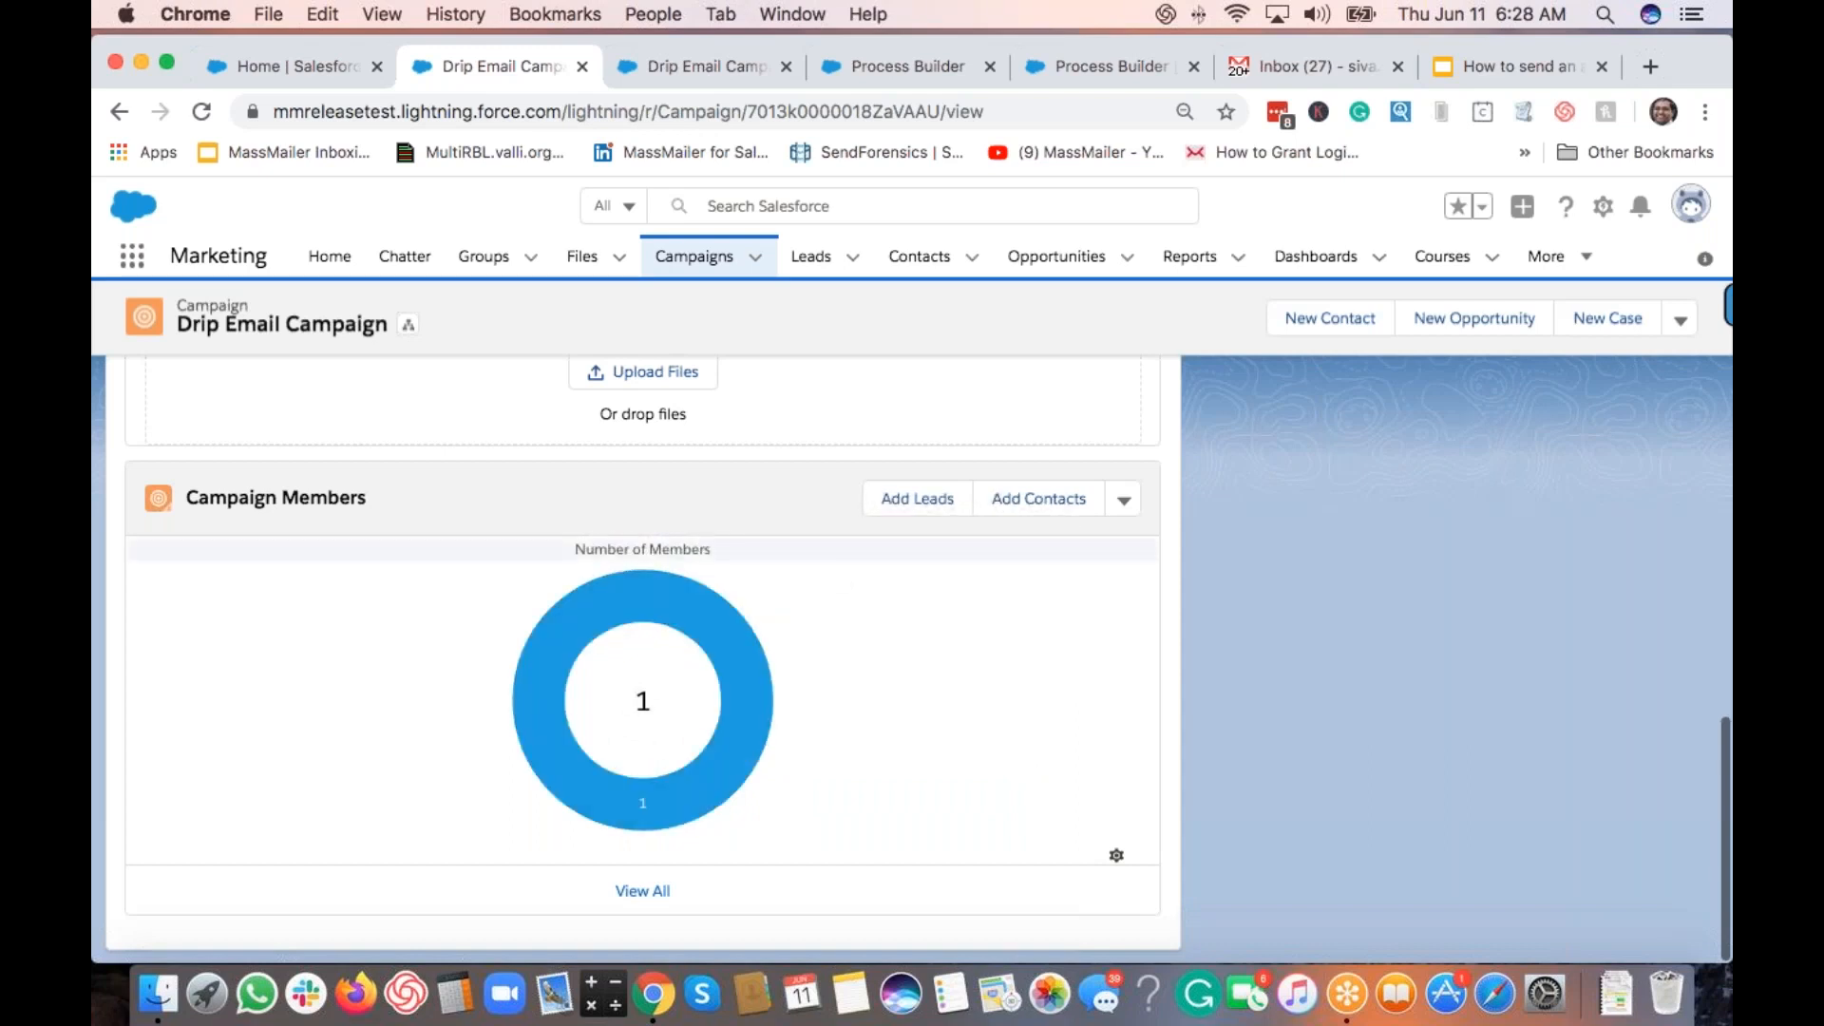
scroll(642, 646, "up", 10)
Step: Open the Drip Email to Dynamic Campaign Member List process from the process list
left_click(1057, 74)
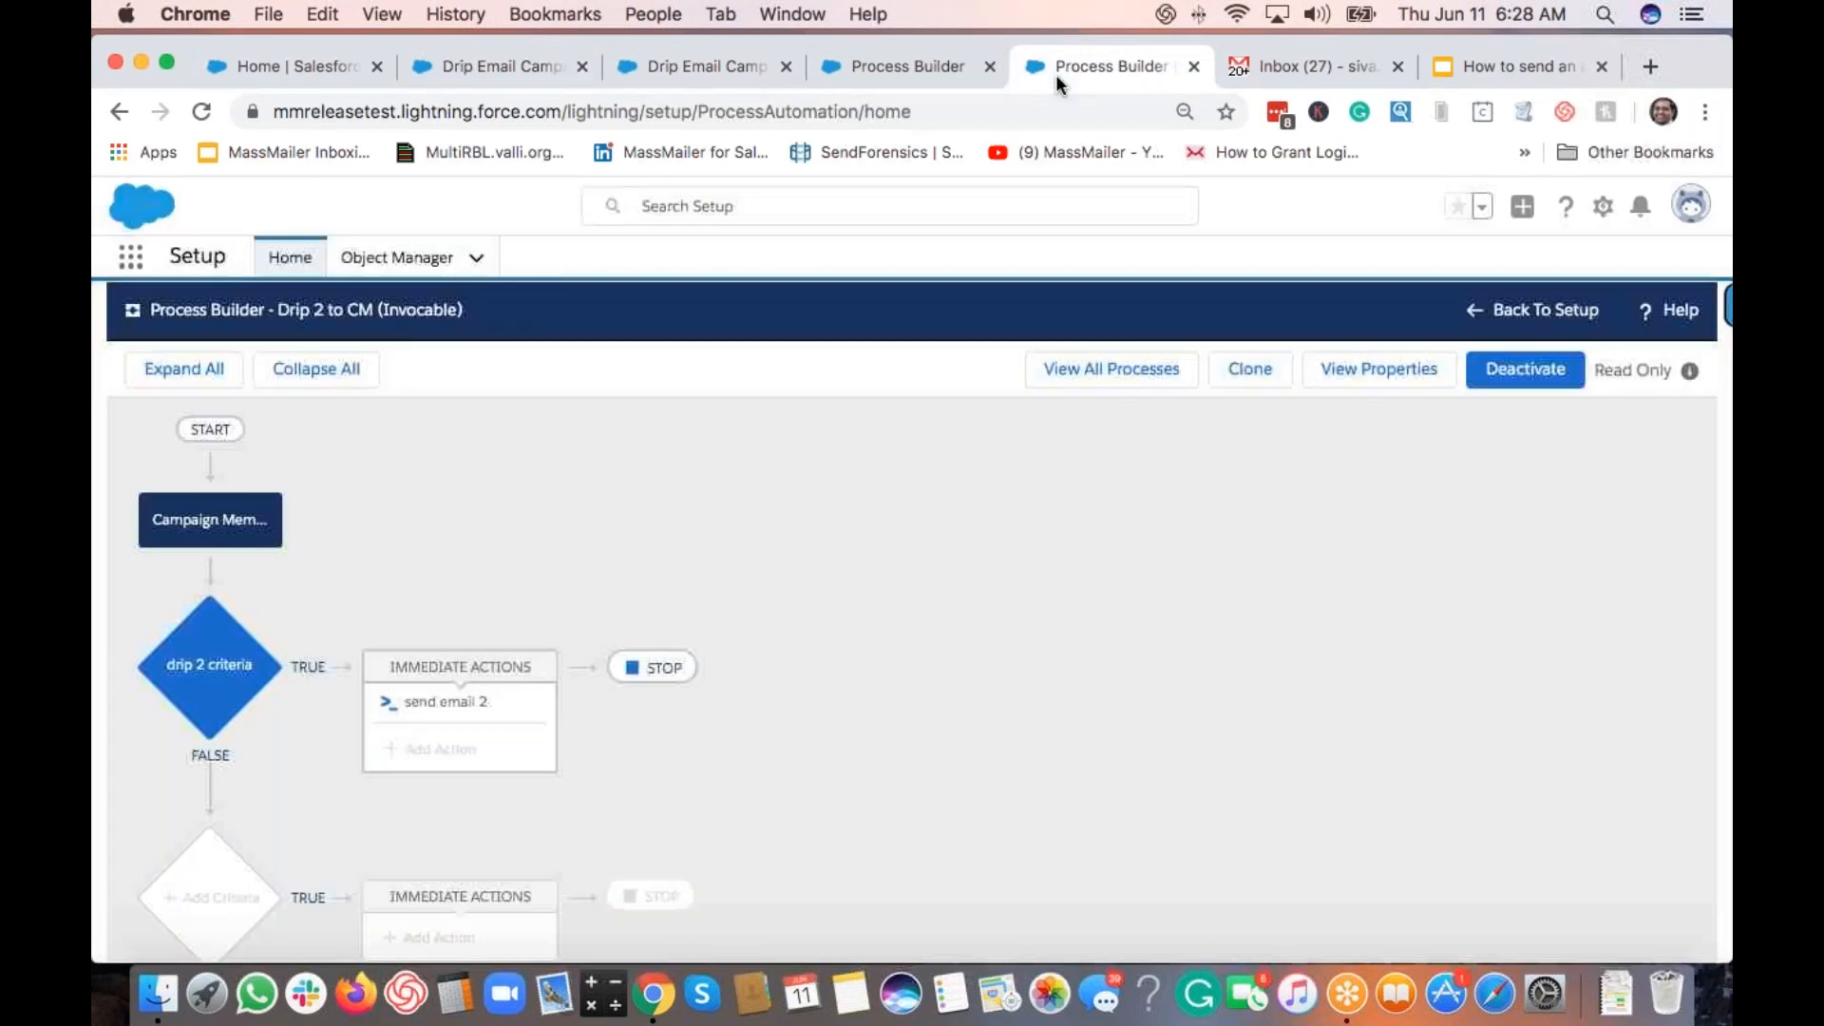
left_click(894, 72)
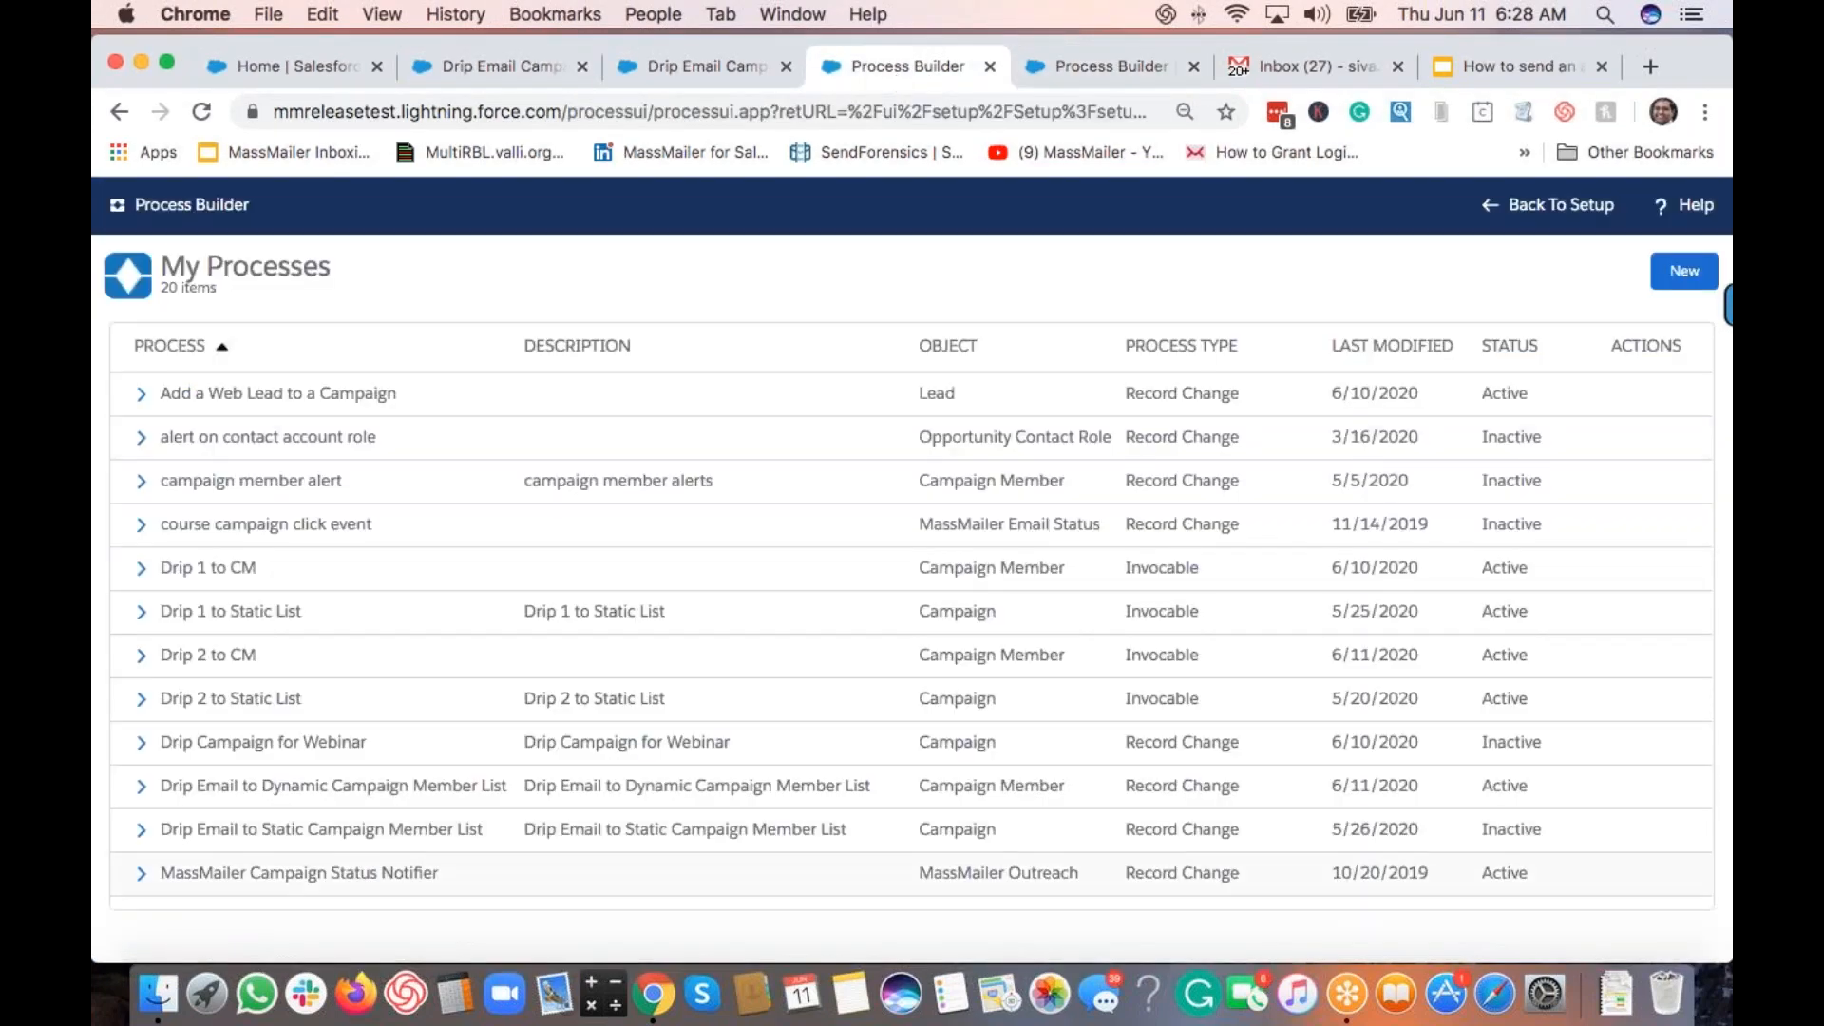
left_click(232, 787)
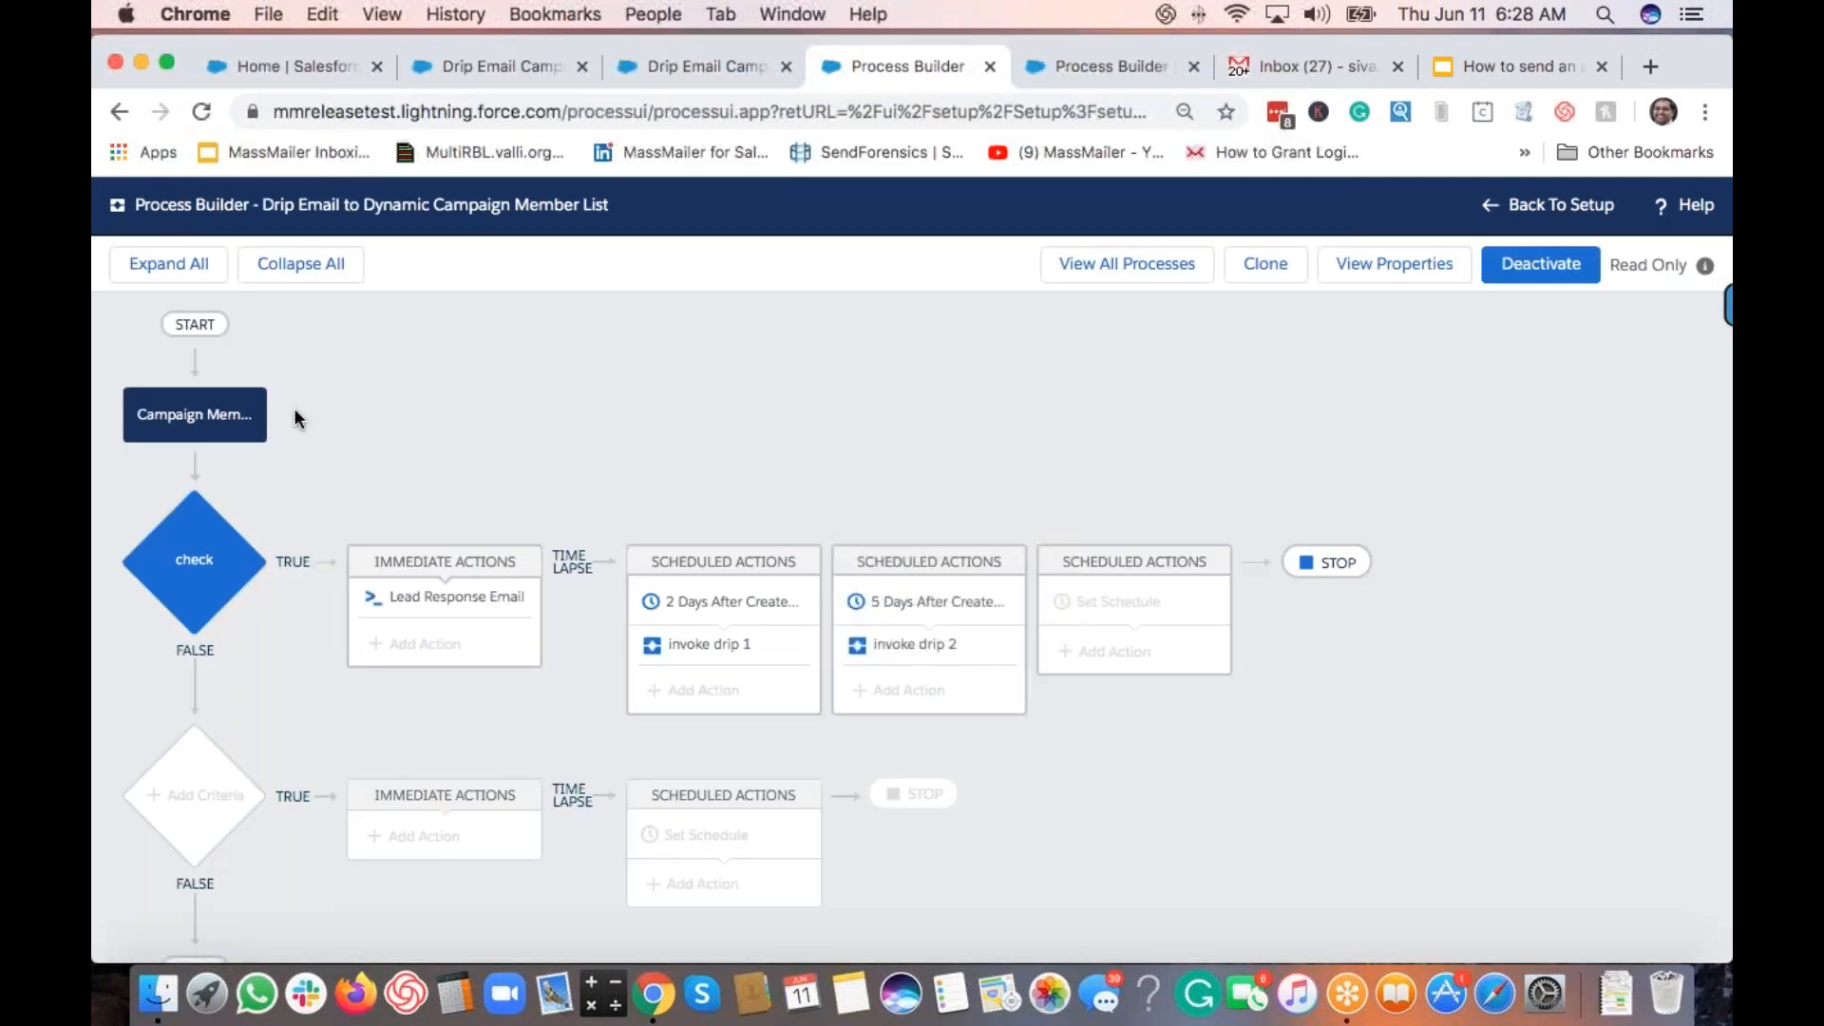
Step: Review the check criteria and Lead Response Email action, then go to the Gmail inbox
left_click(211, 583)
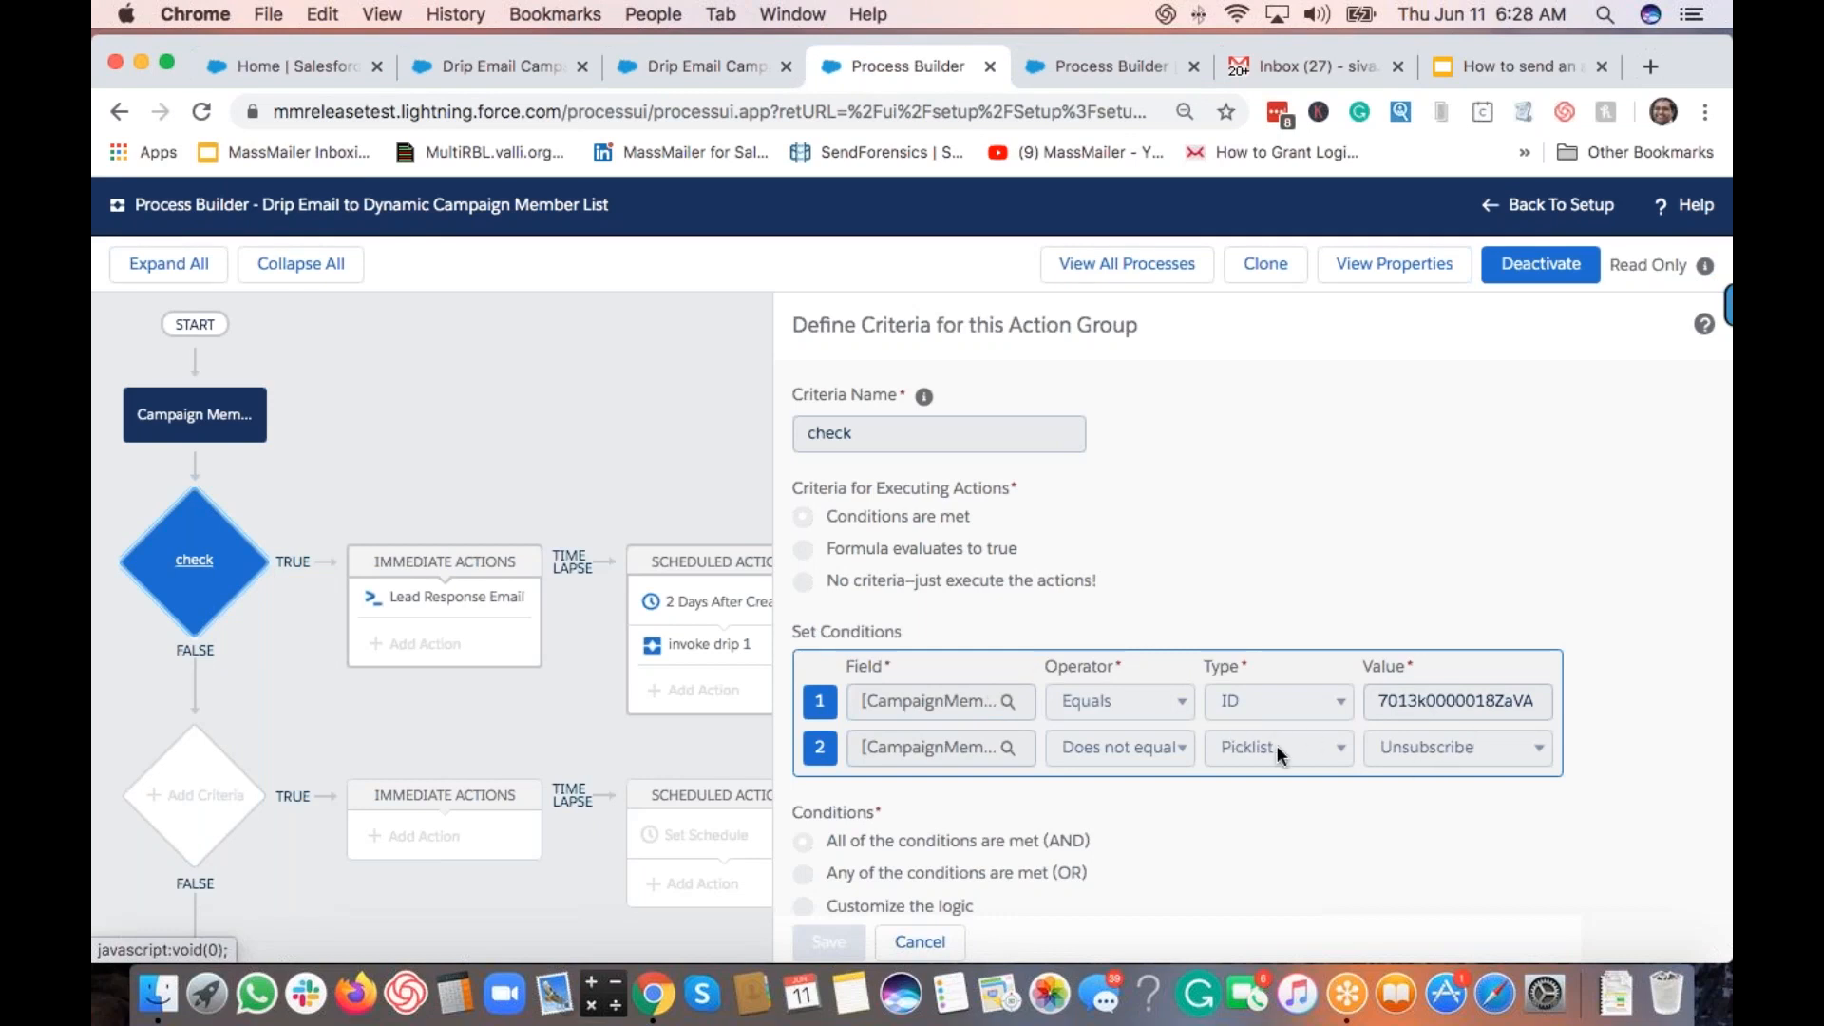
left_click(503, 610)
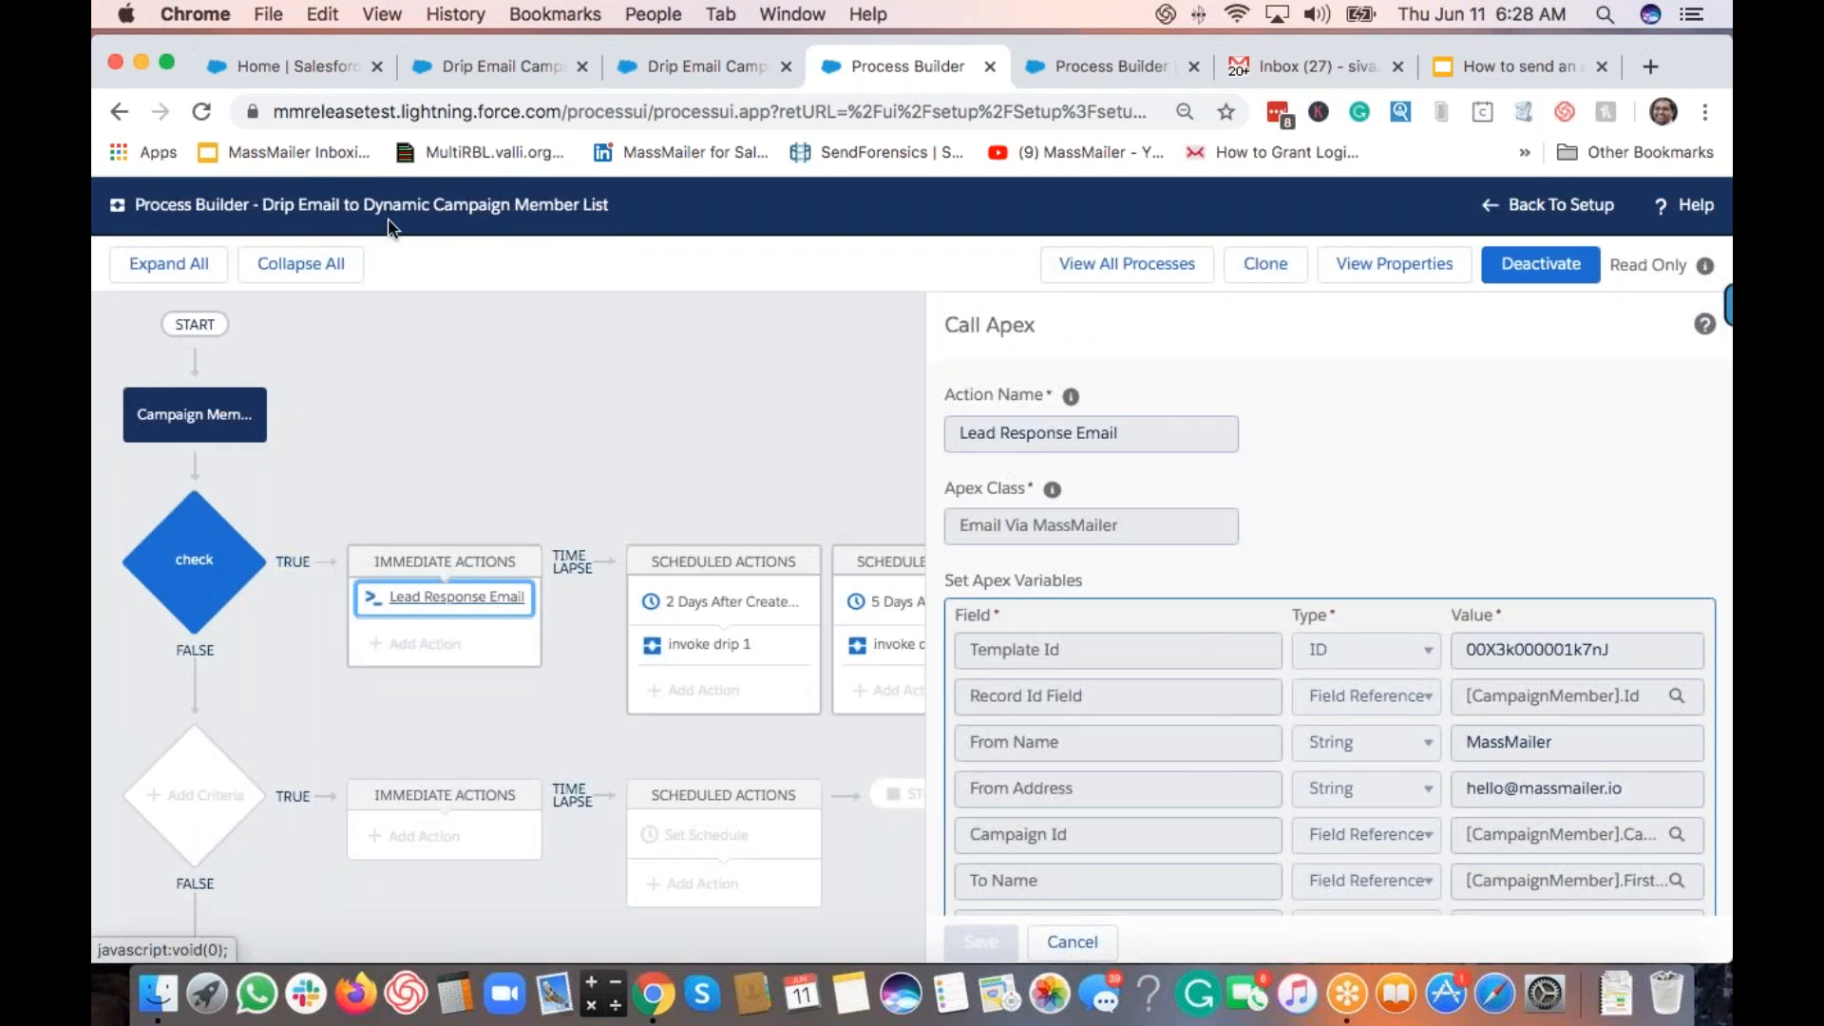
left_click(1348, 66)
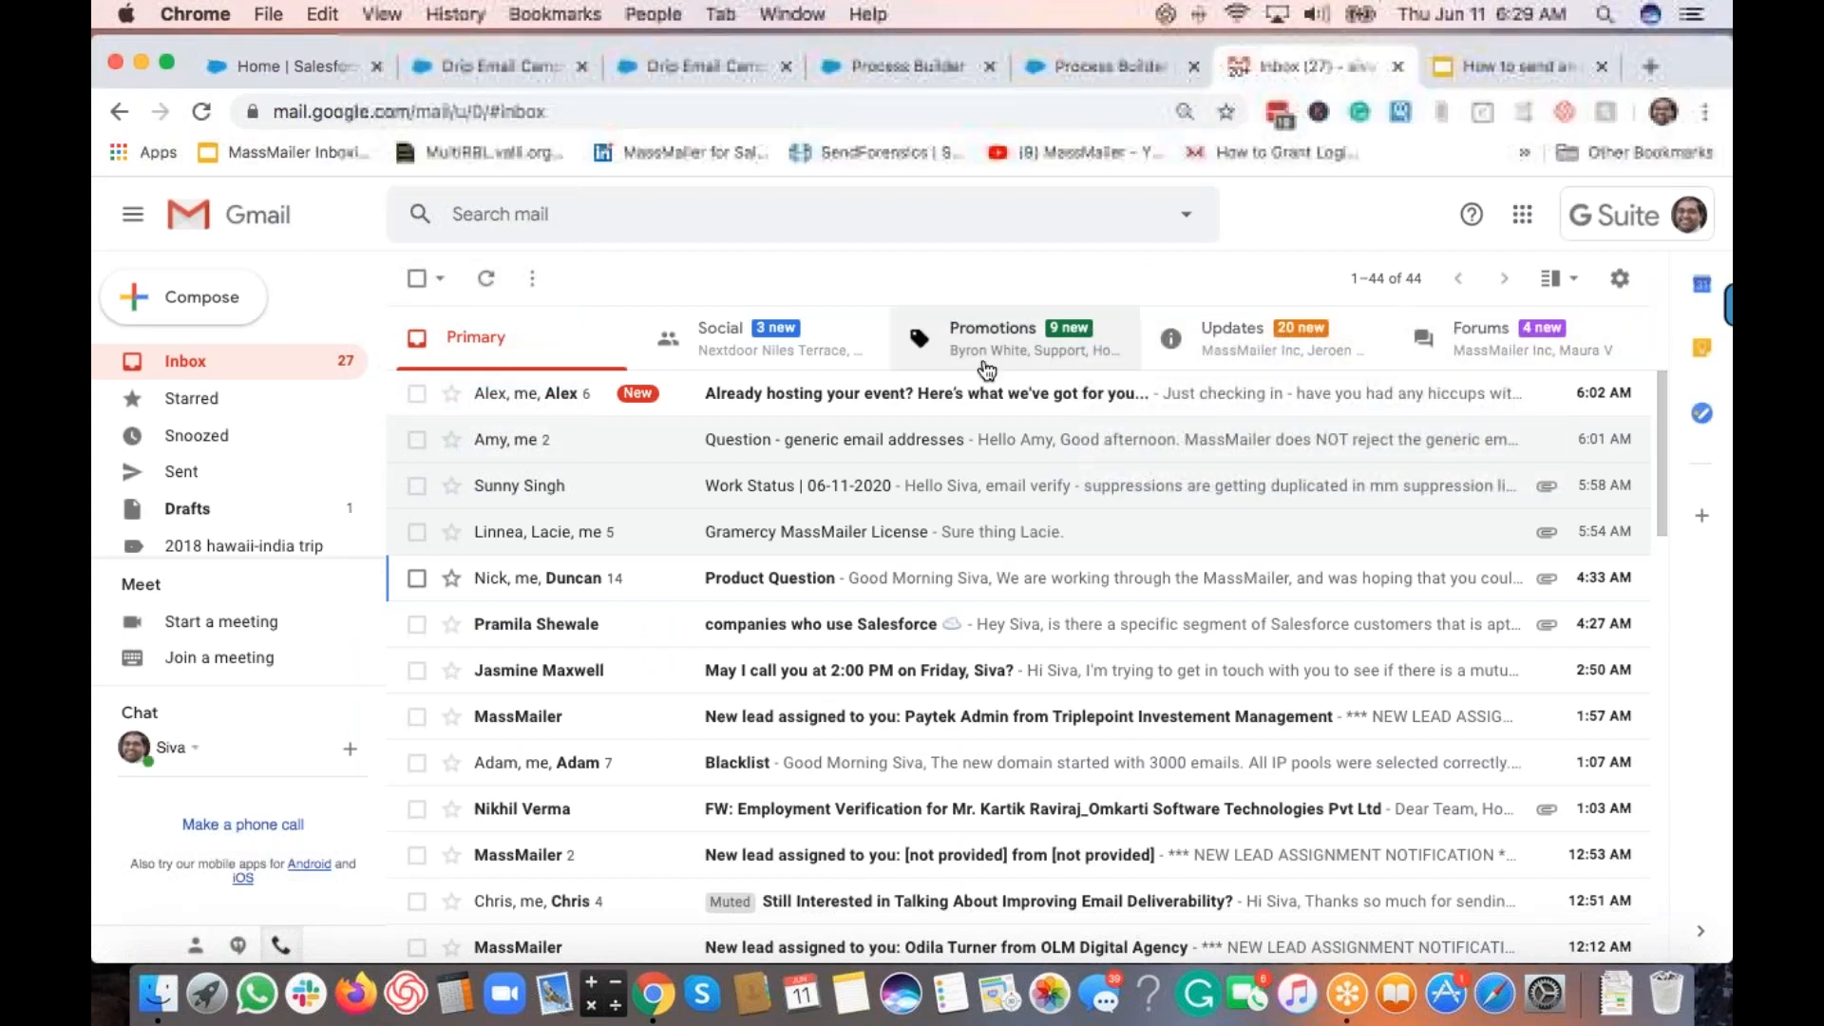
Step: Find and read the MassMailer lead email in Gmail's Promotions tab, then return to Process Builder
left_click(1284, 351)
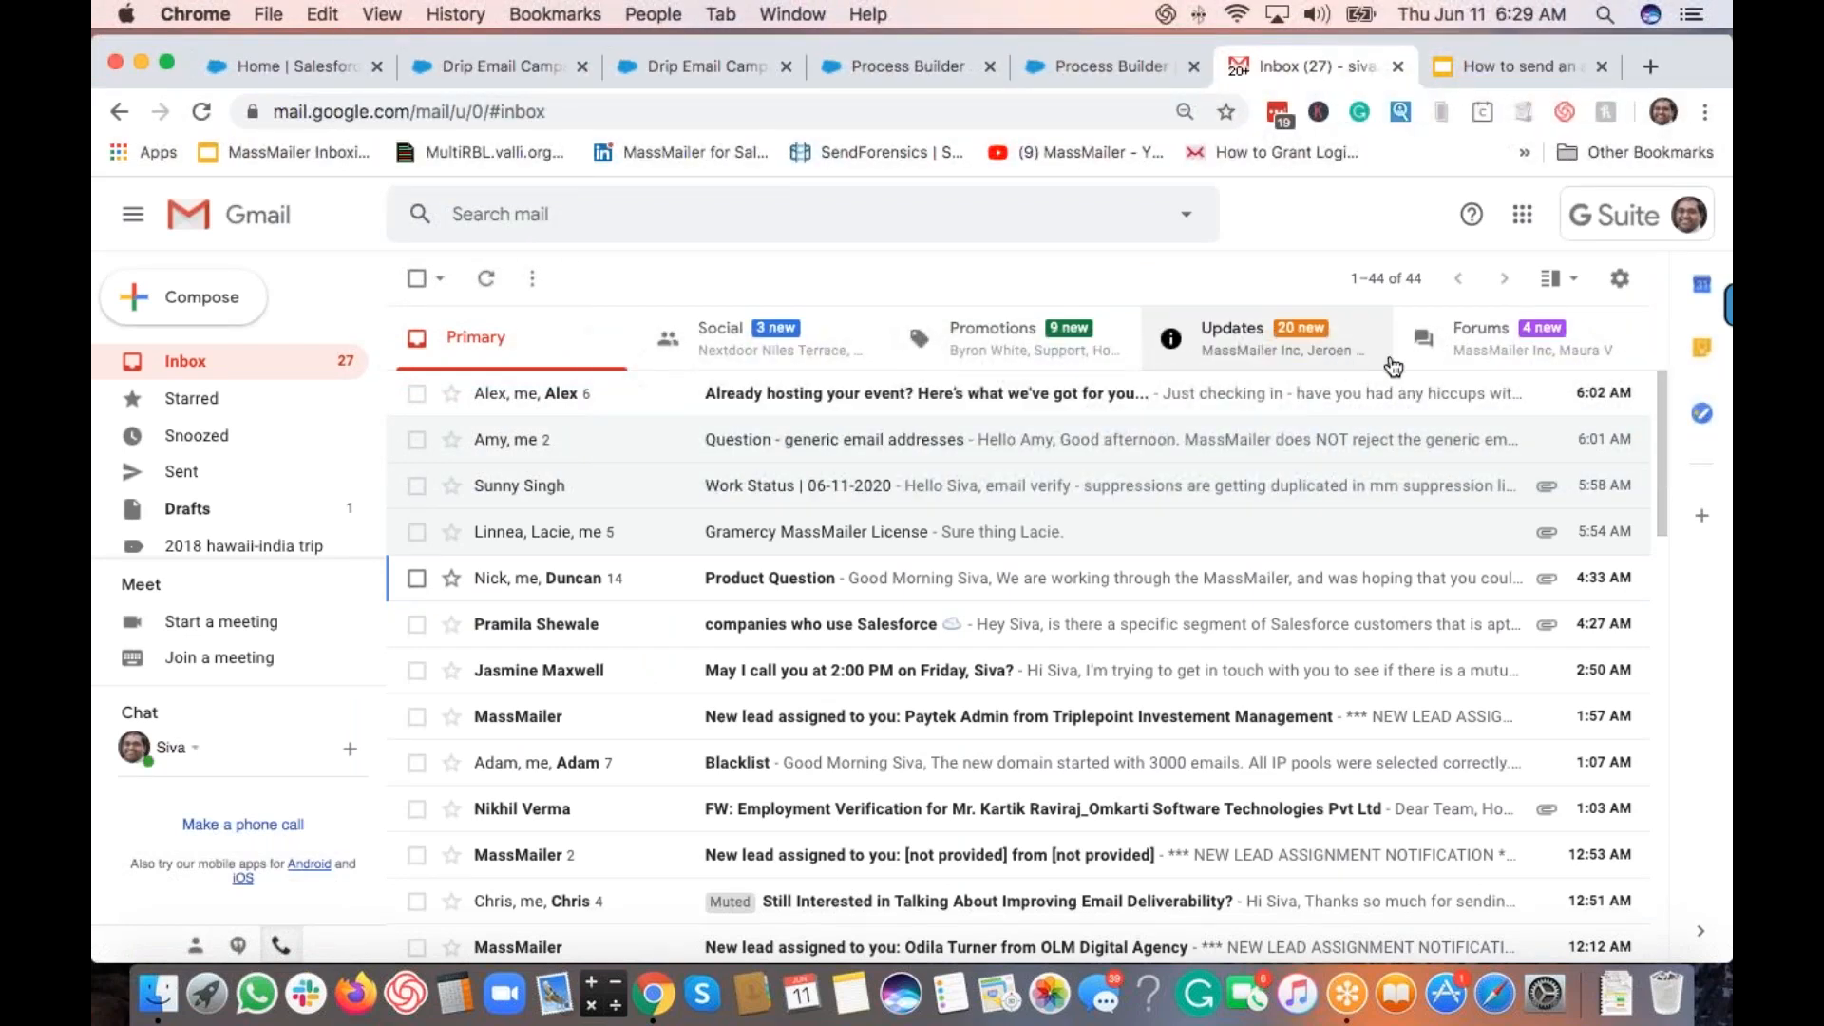
left_click(1493, 354)
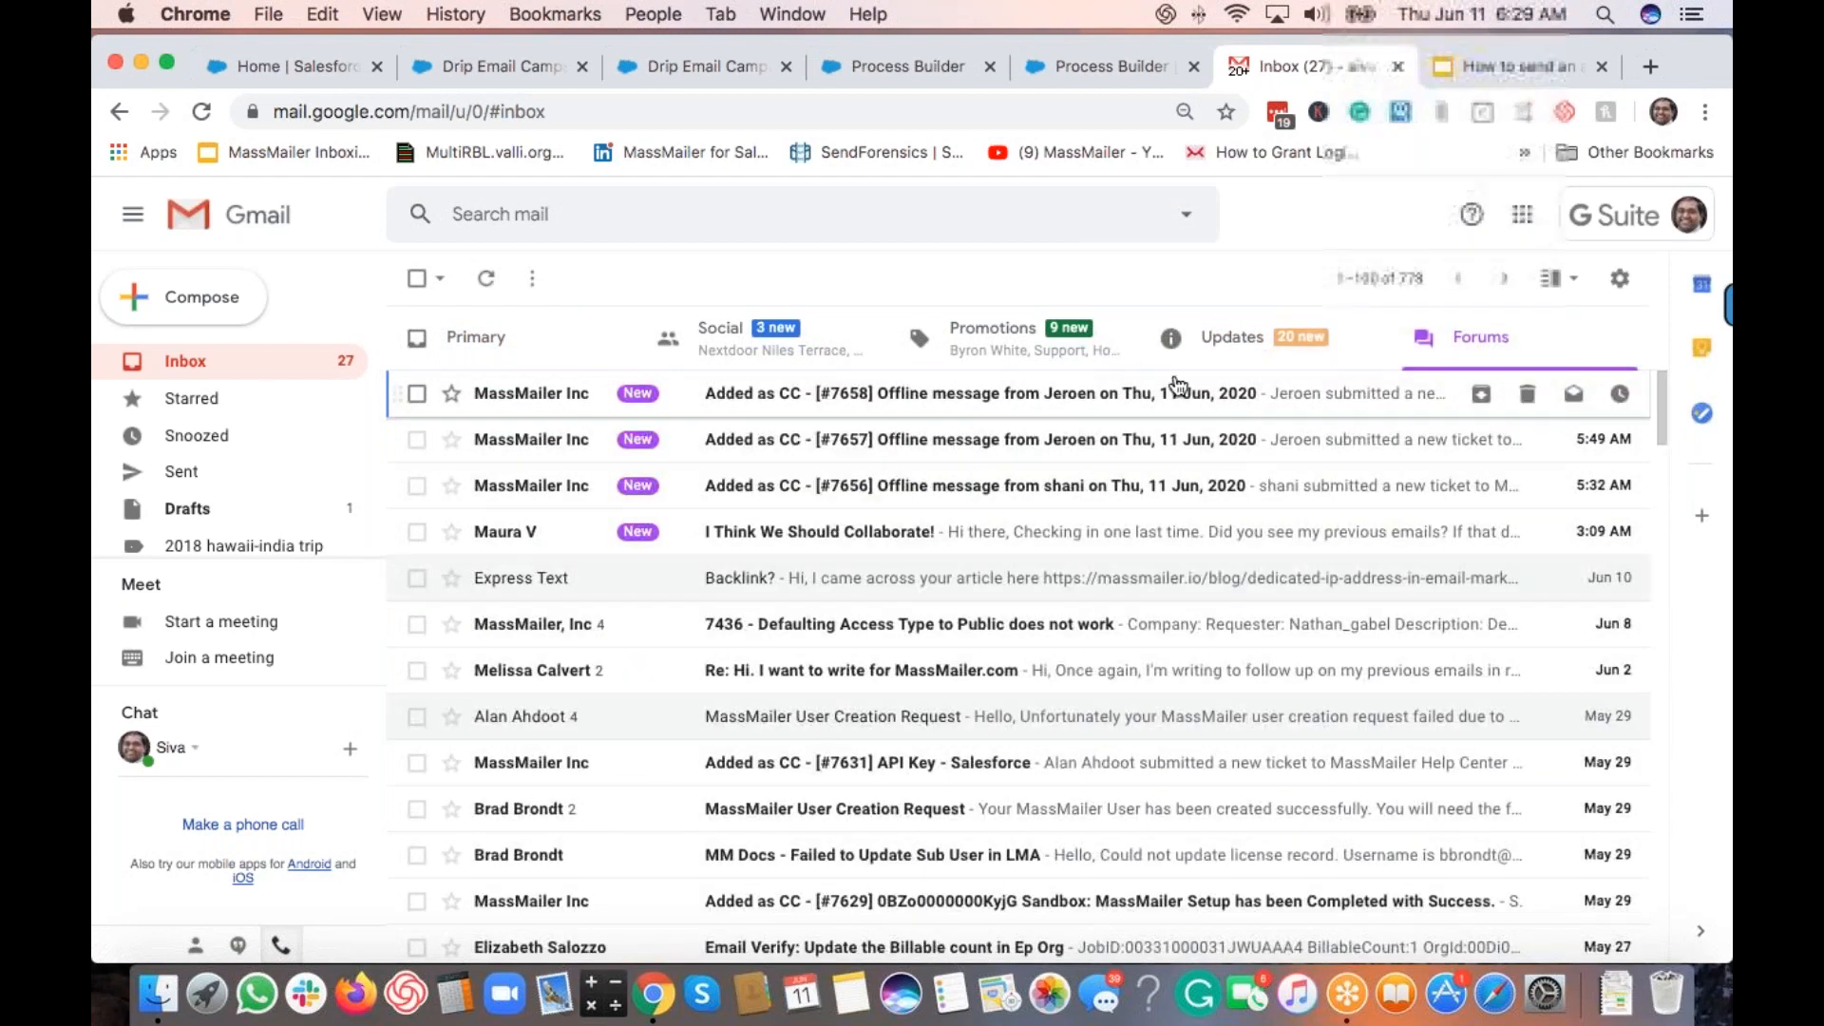
left_click(1030, 354)
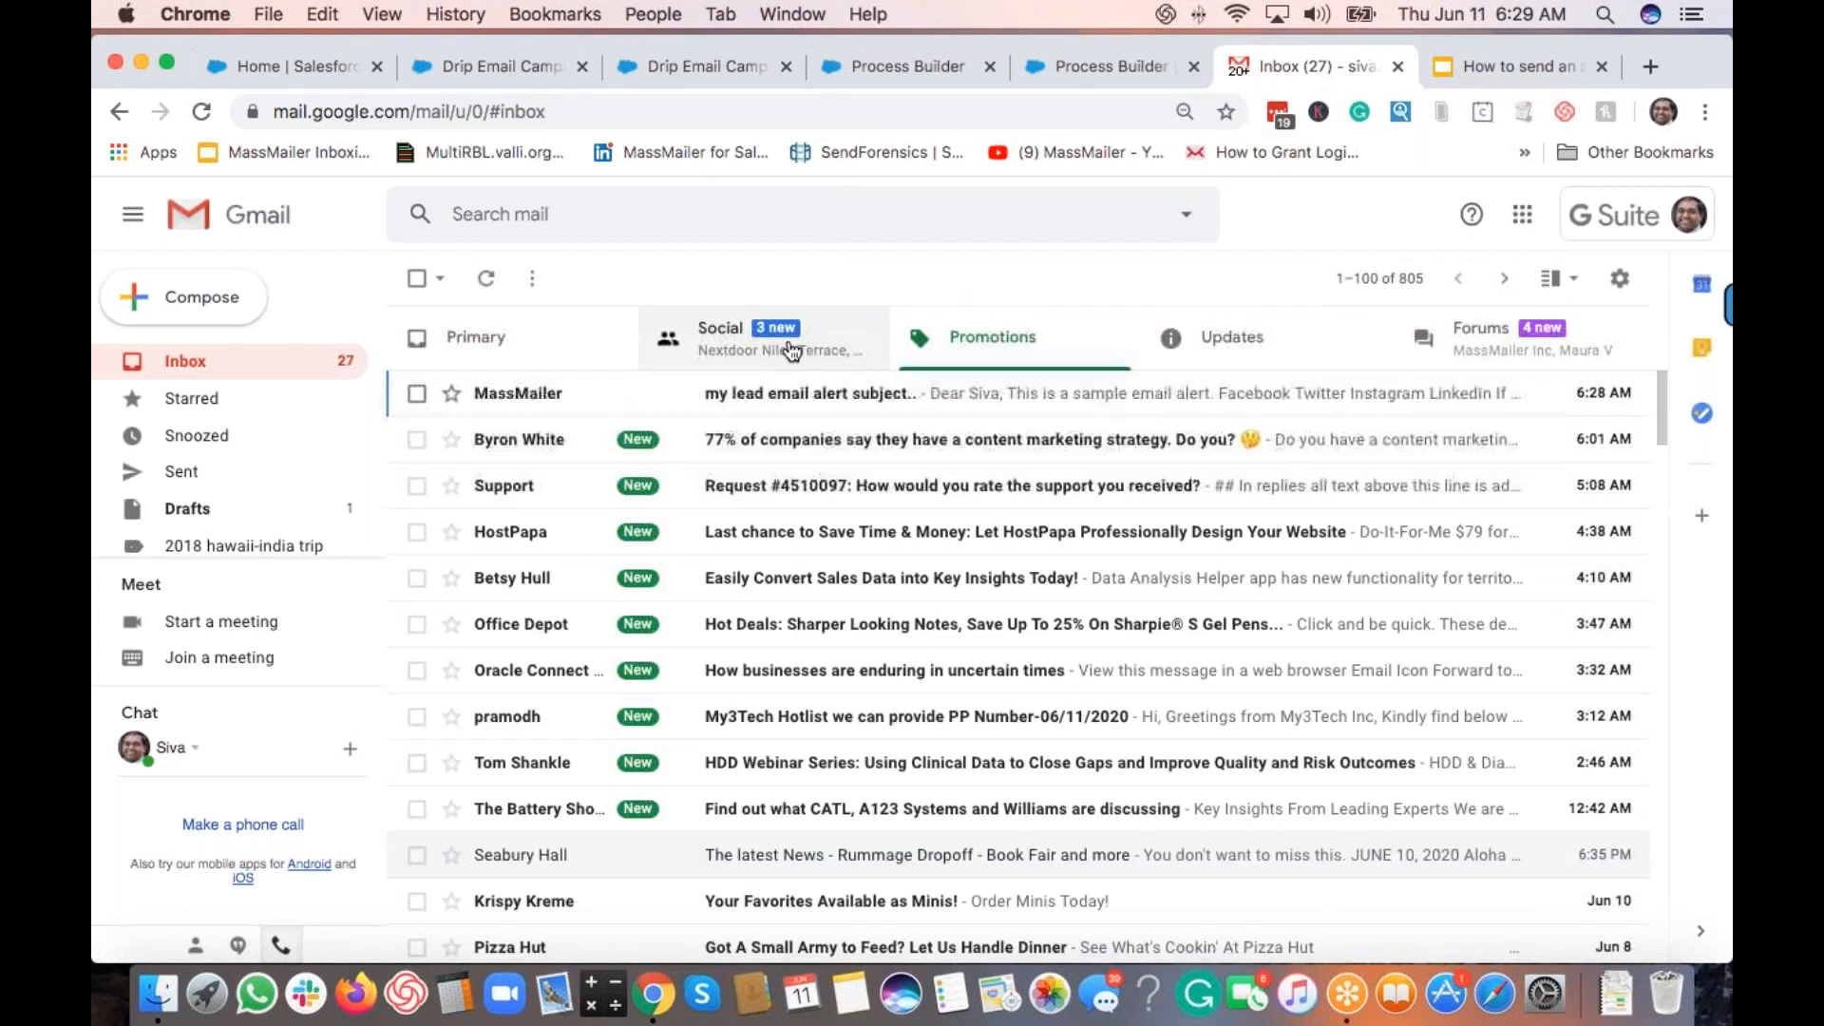
left_click(907, 399)
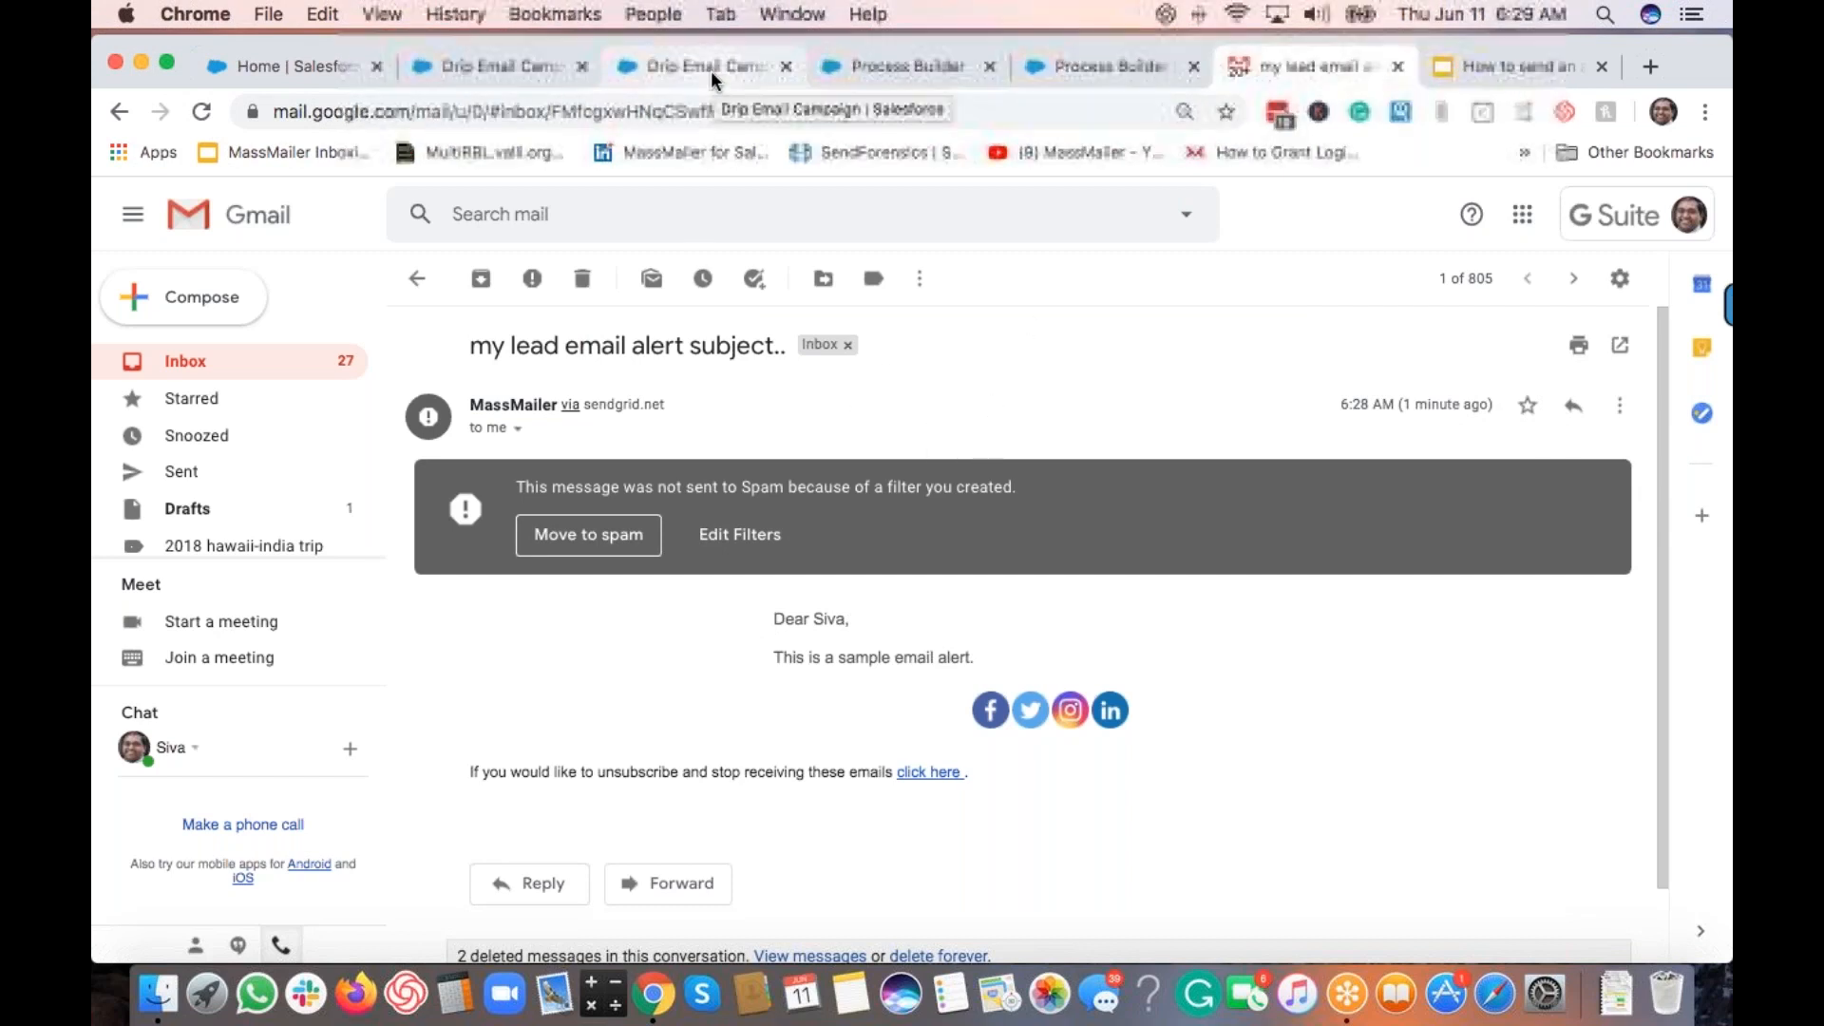
left_click(1079, 72)
left_click(925, 63)
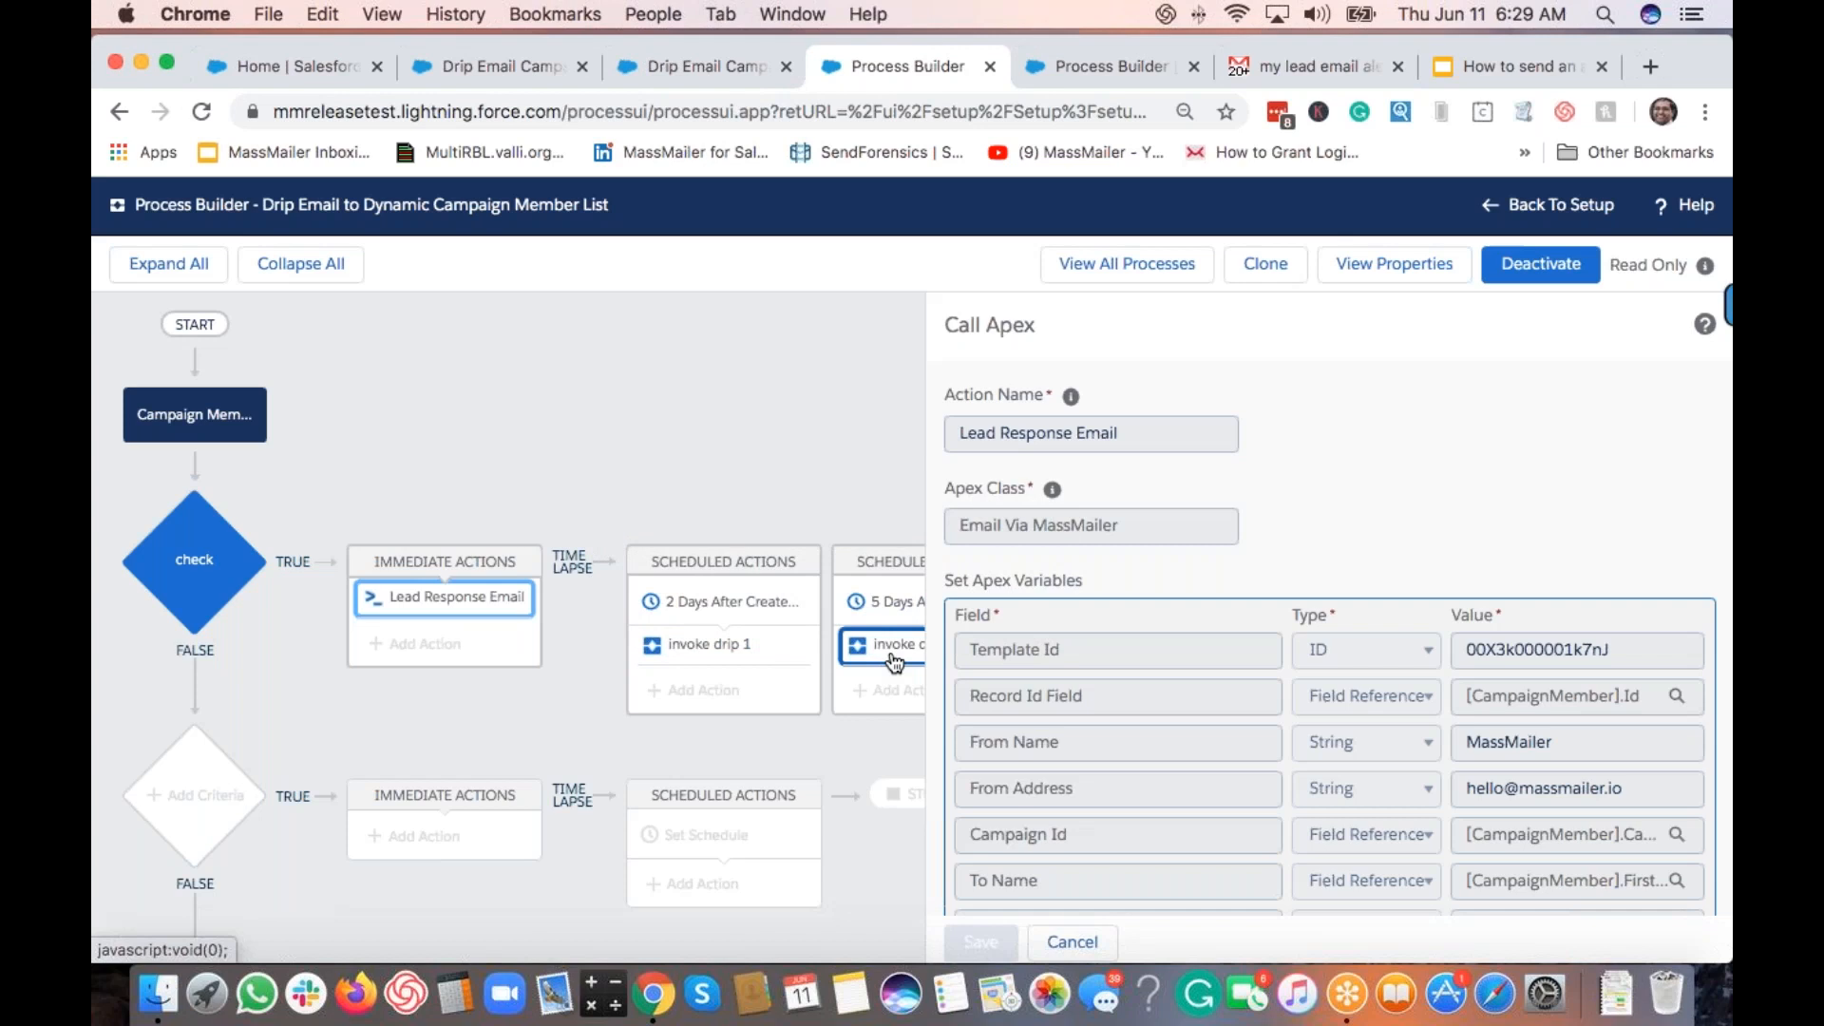
Step: Close the Call Apex panel, then show slide 7, 'We are here to help!', in Google Slides
left_click(1083, 942)
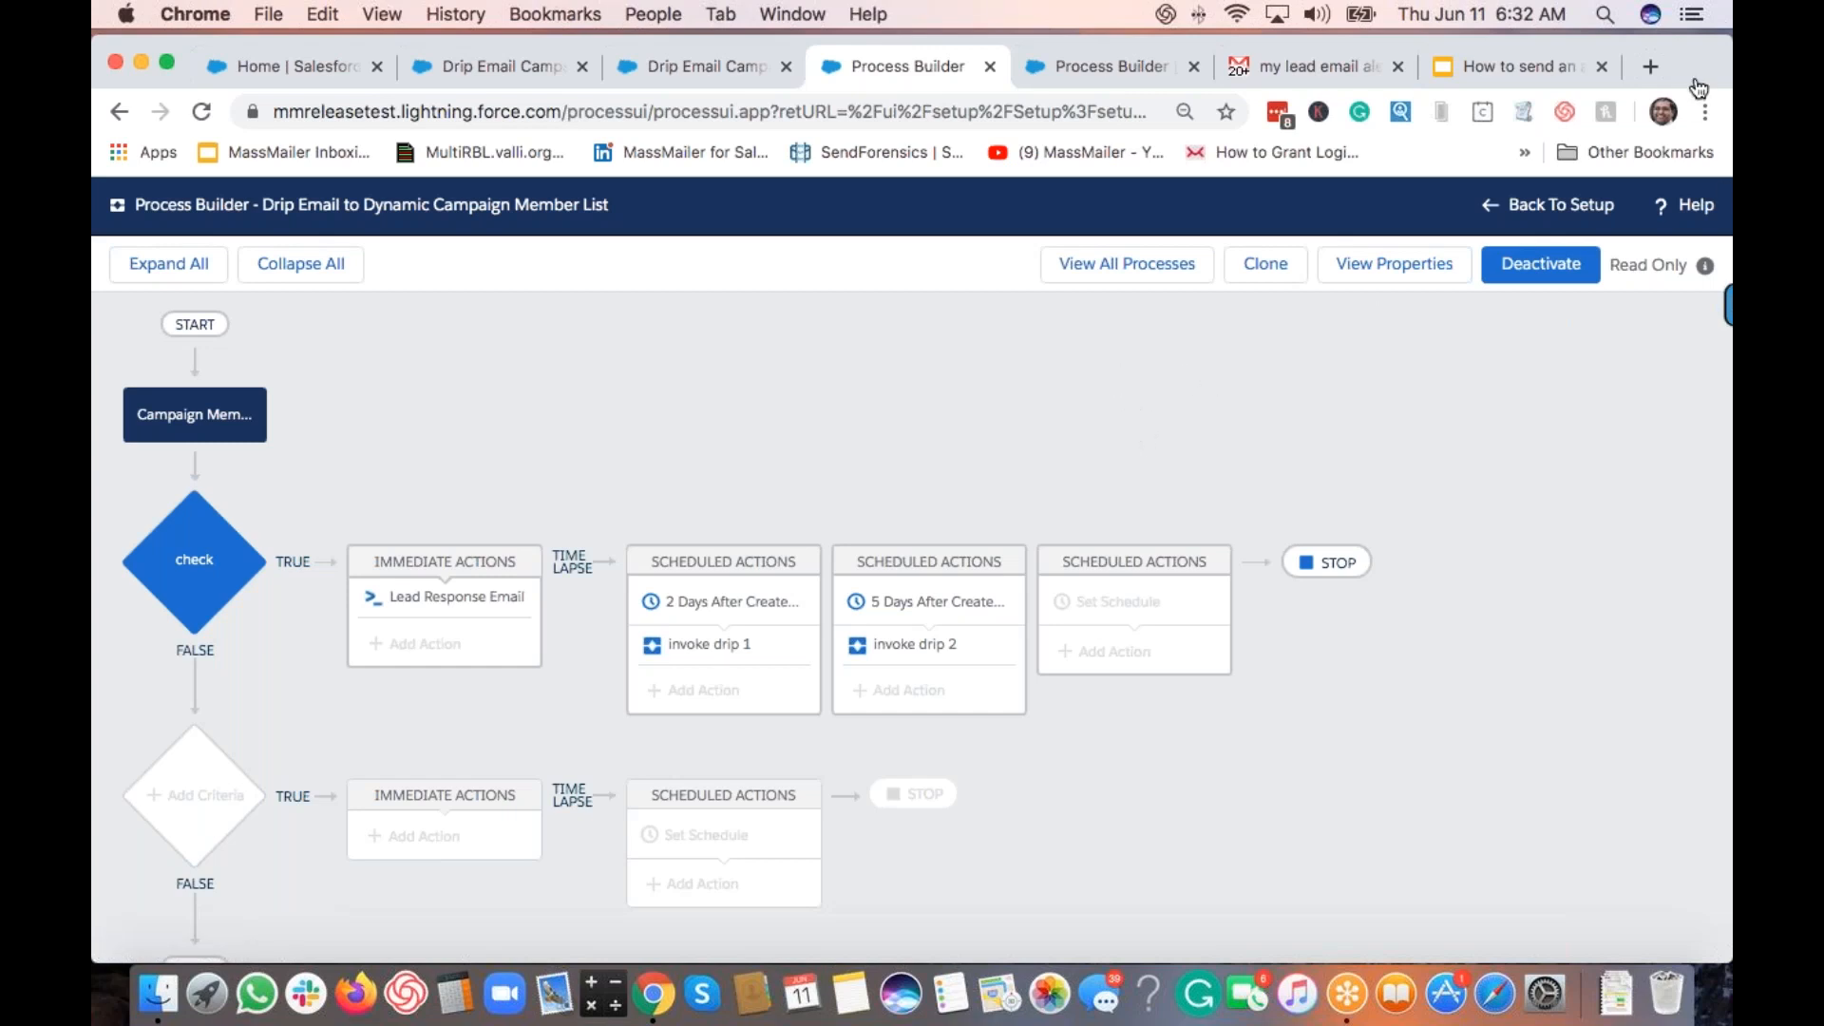
left_click(1507, 67)
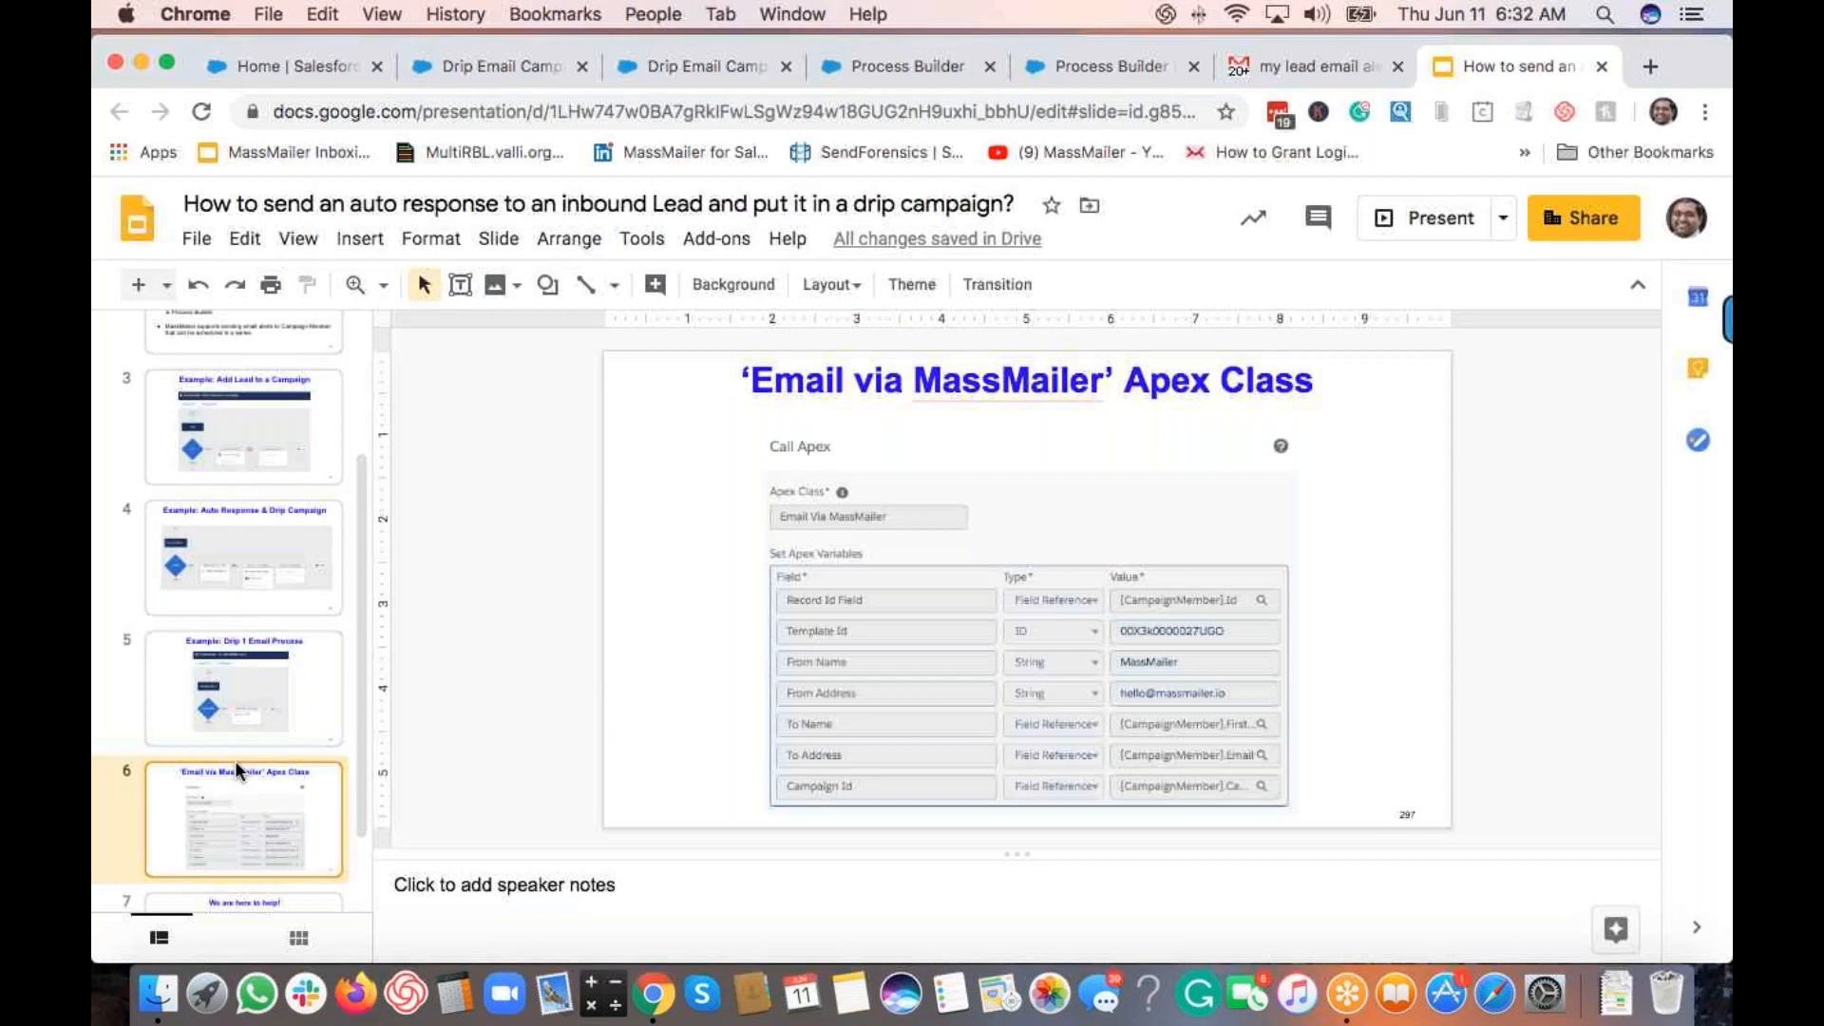
scroll(266, 779, "down", 2)
left_click(293, 807)
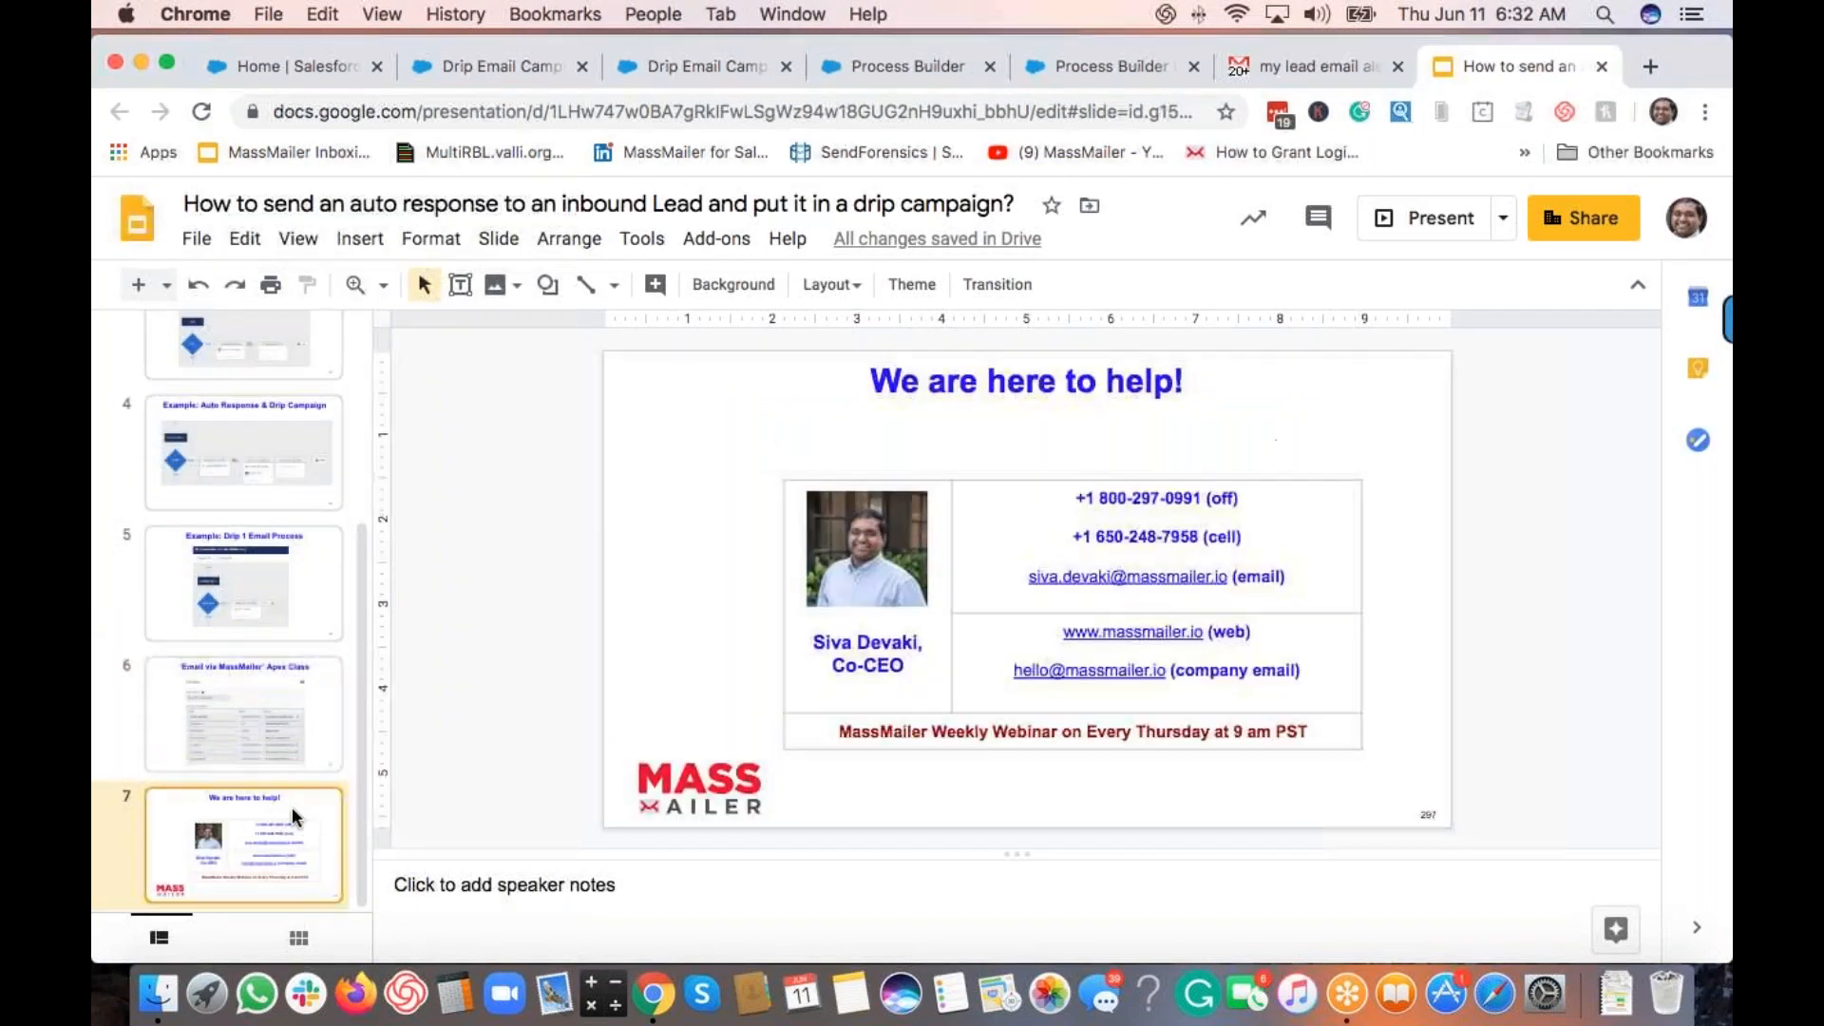